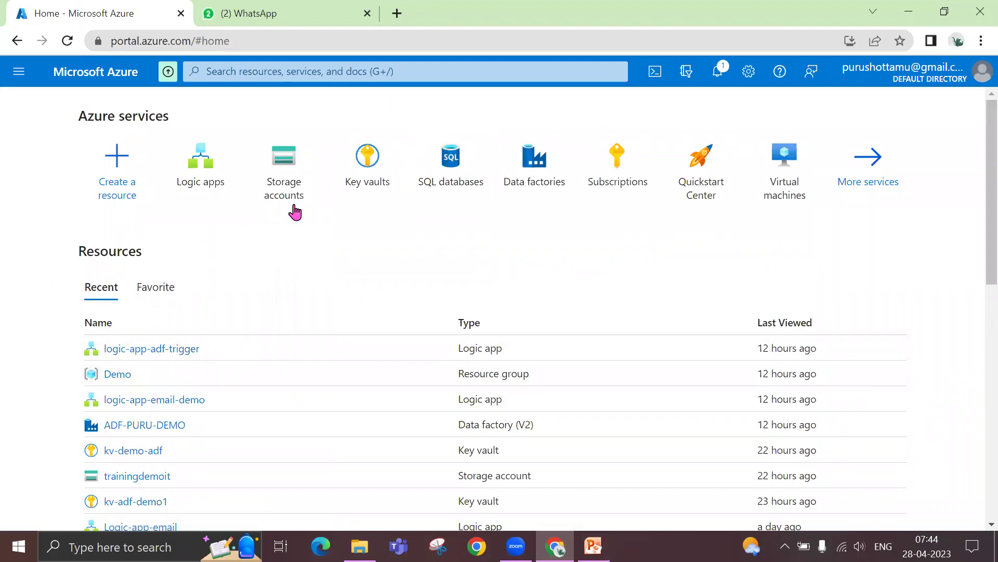
Open the ADF-PURU-DEMO data factory from the Azure portal and launch Azure Data Factory Studio for it.
left_click(506, 179)
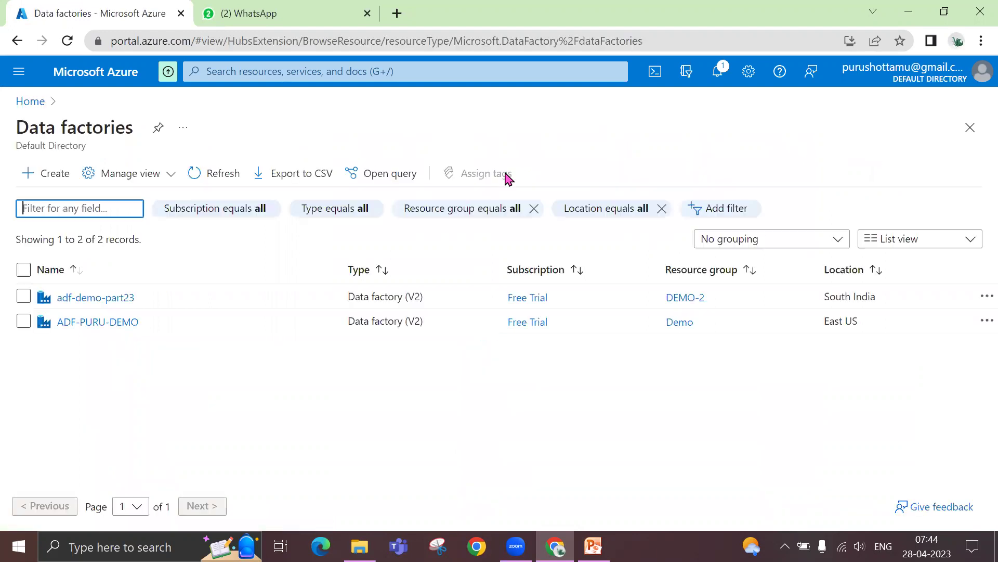
left_click(98, 323)
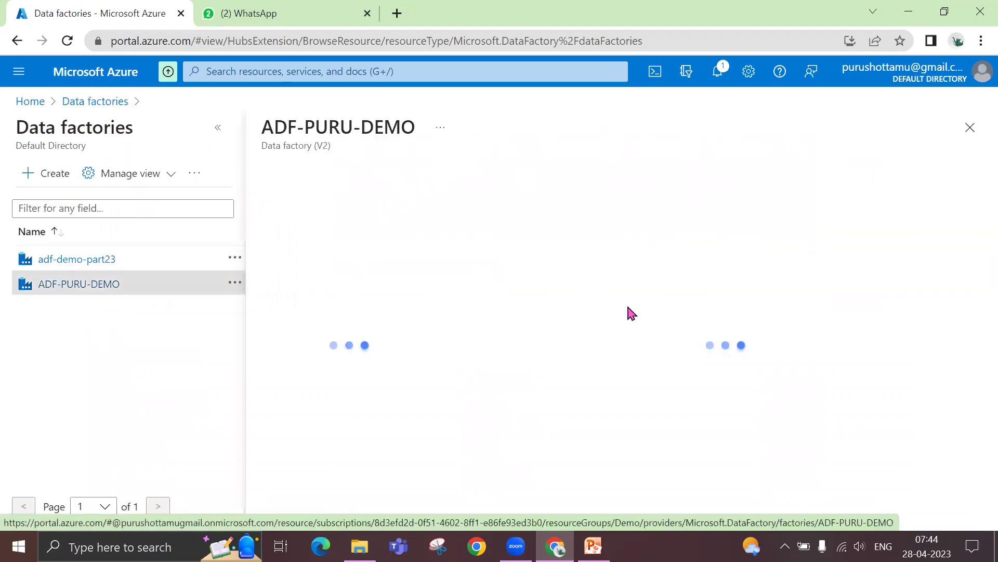
left_click(217, 130)
scroll(491, 364, "down", 2)
scroll(491, 364, "down", 2)
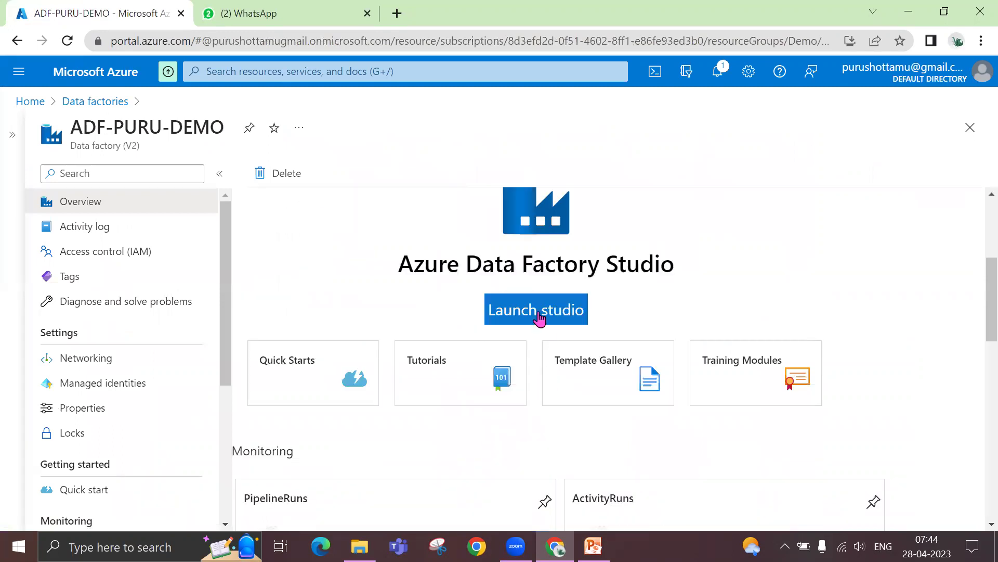
left_click(541, 318)
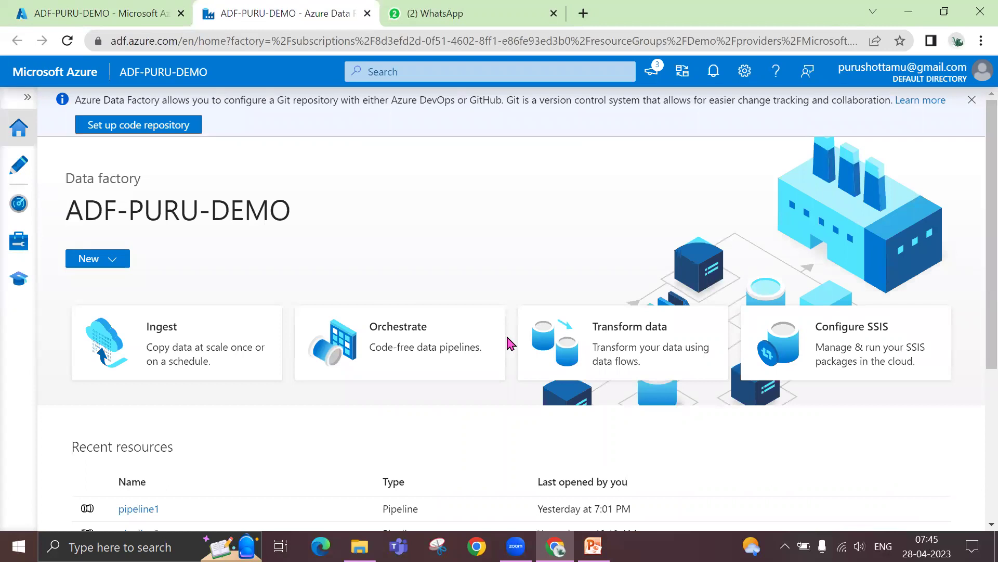
Open pipeline2 for authoring, collapse the factory resources list, and enlarge the pipeline canvas.
left_click(21, 165)
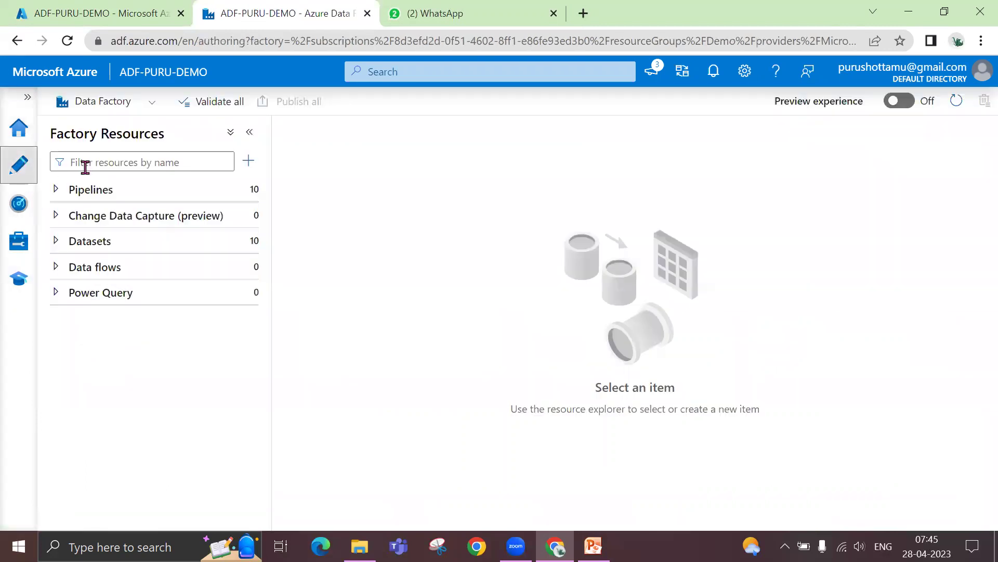
left_click(55, 190)
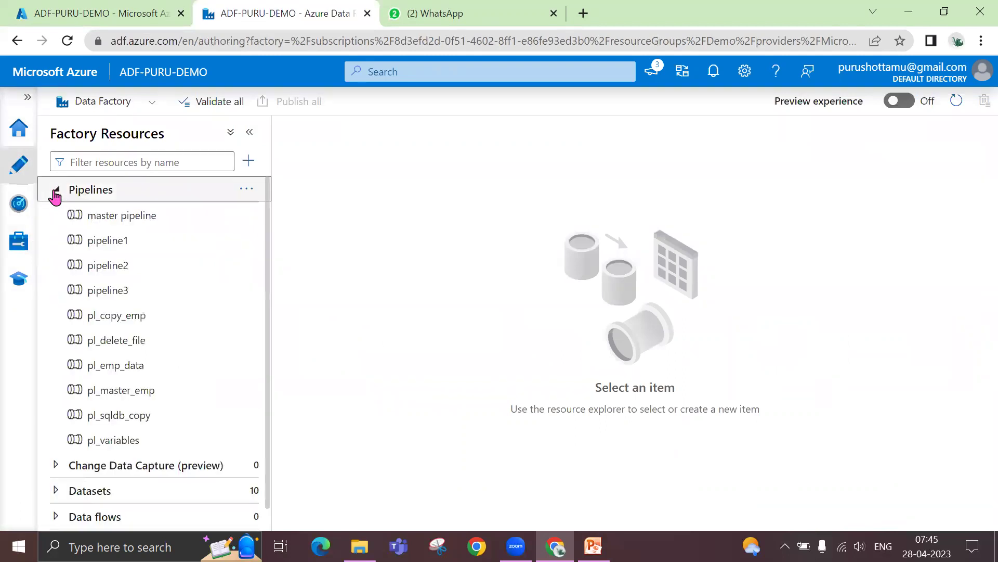
left_click(106, 268)
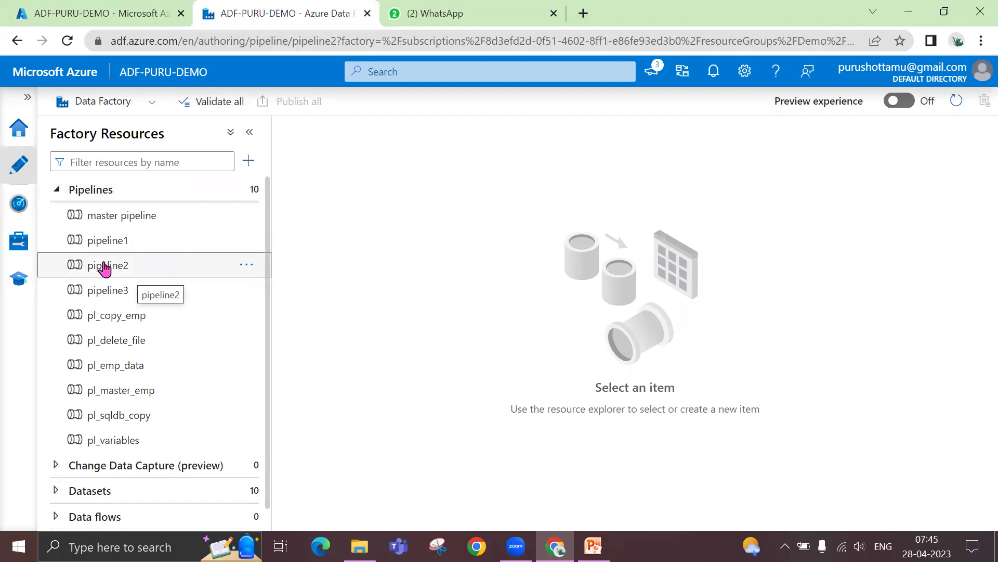
left_click(250, 133)
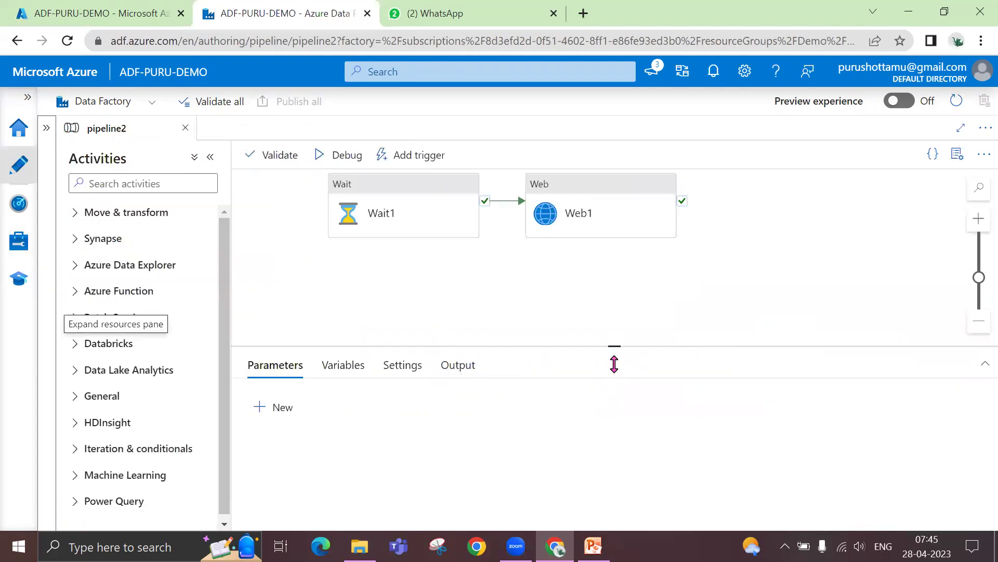
left_click_drag(614, 363, 614, 363)
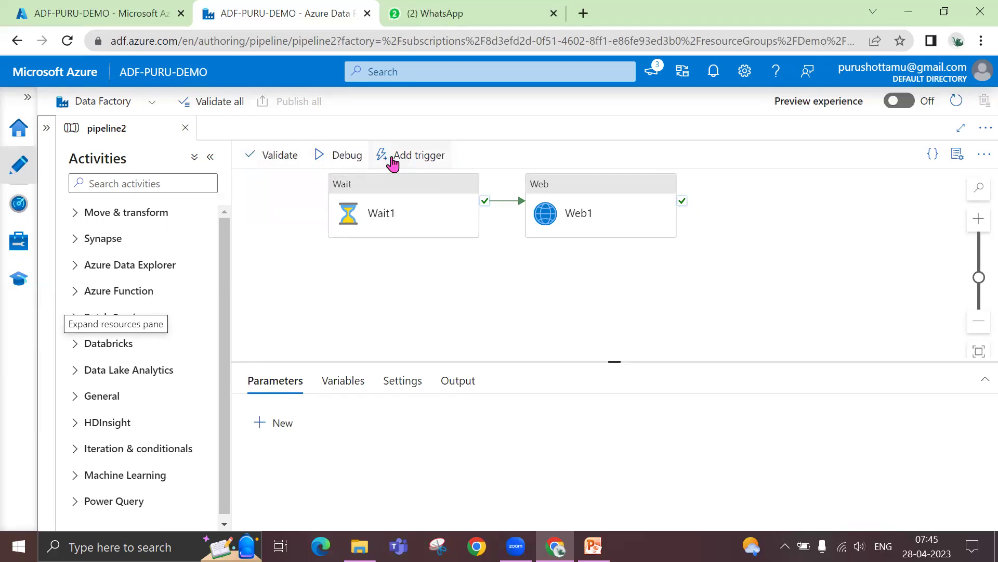
Start creating a new trigger for pipeline2.
left_click(422, 157)
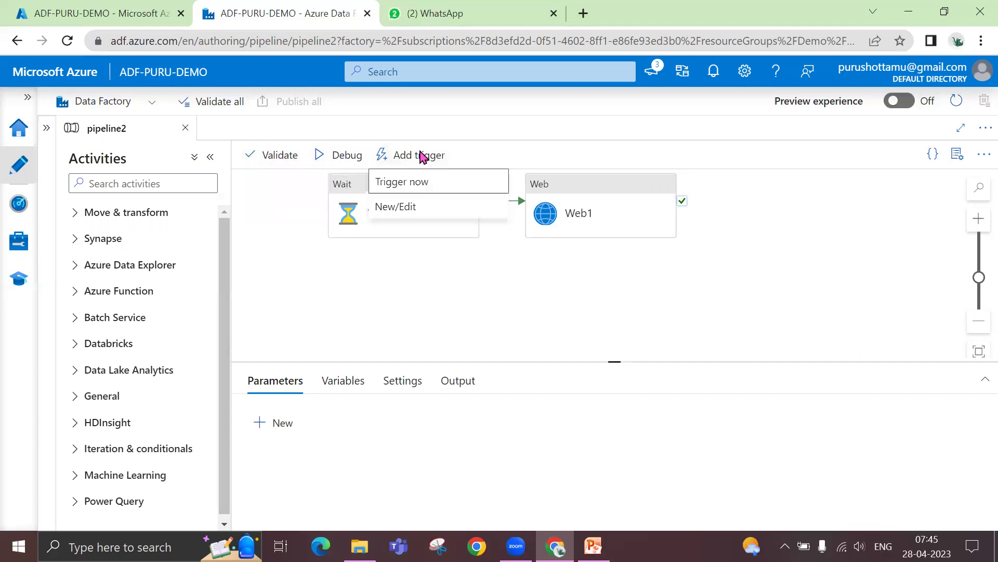
left_click(413, 211)
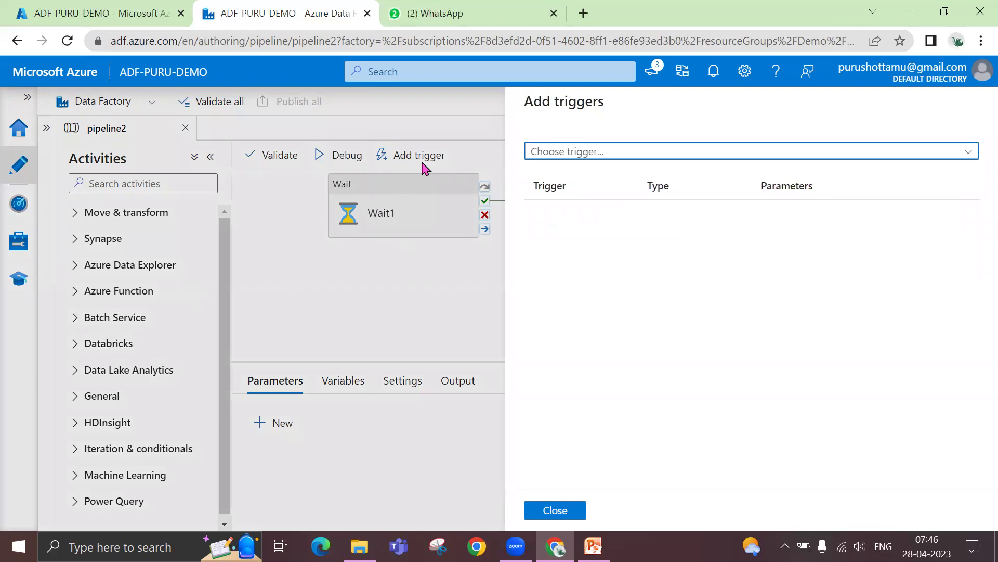
left_click(601, 156)
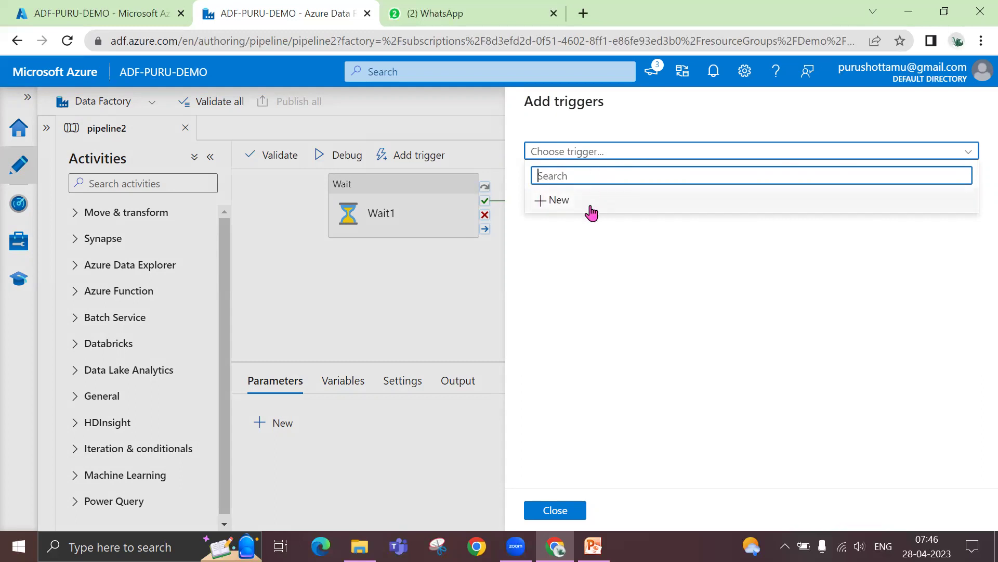
left_click(564, 206)
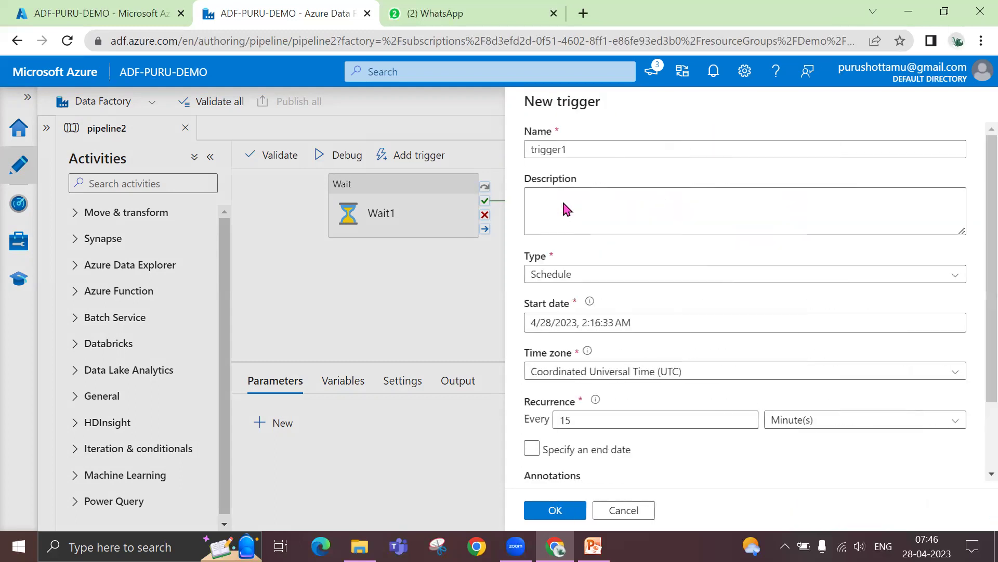
Name the new trigger trigger_daily_6am.
double_click(573, 149)
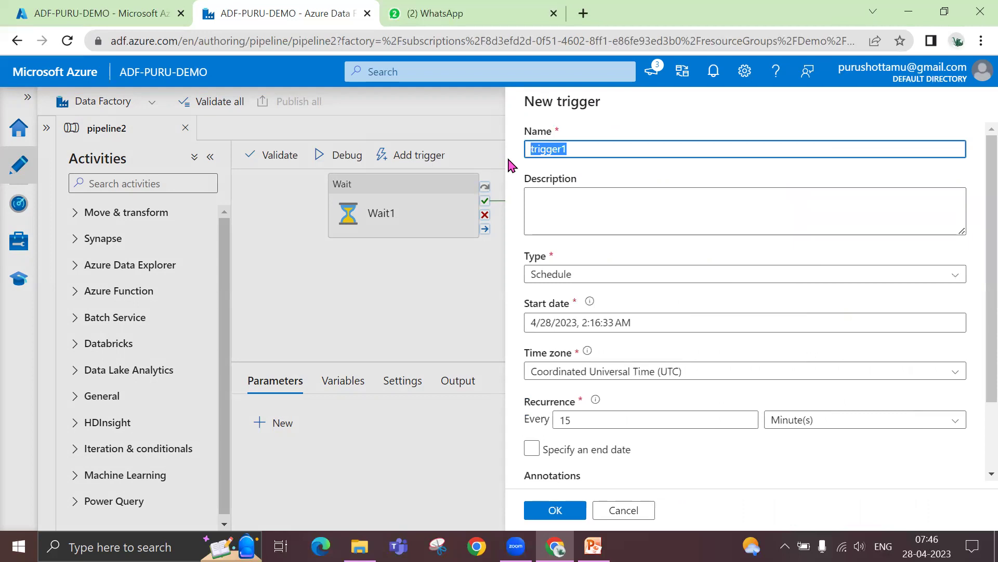
type("triggerd")
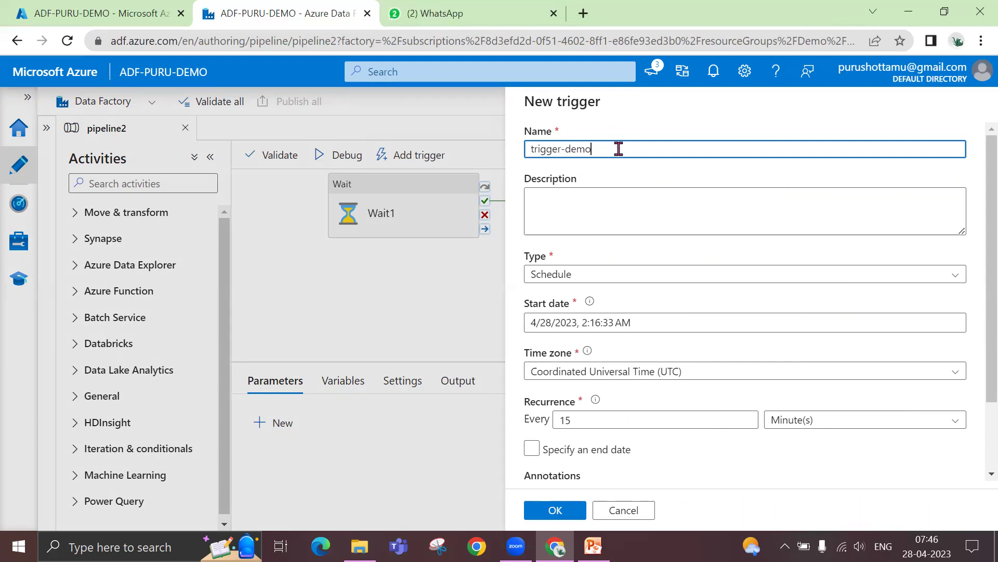
left_click_drag(583, 150, 530, 150)
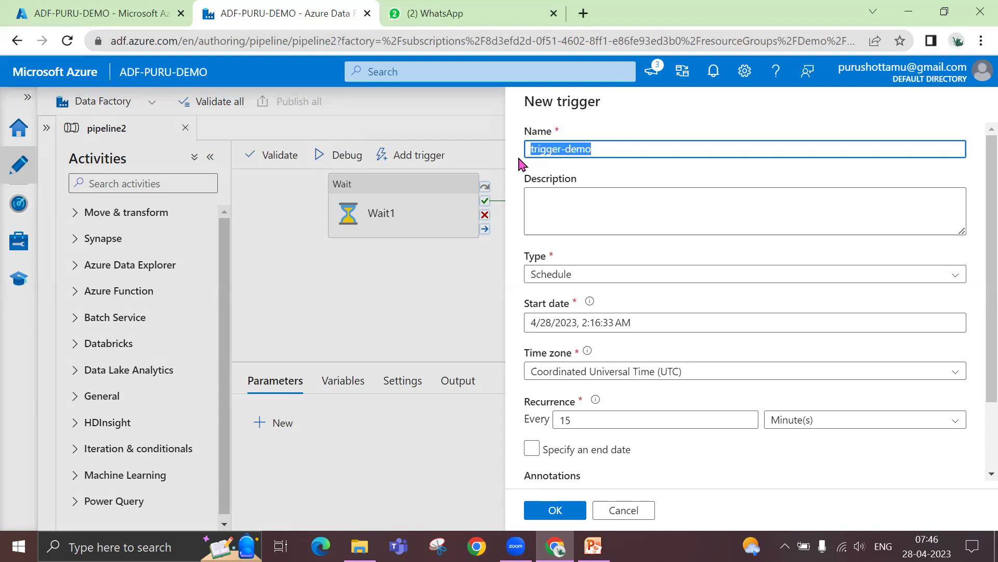
type("t")
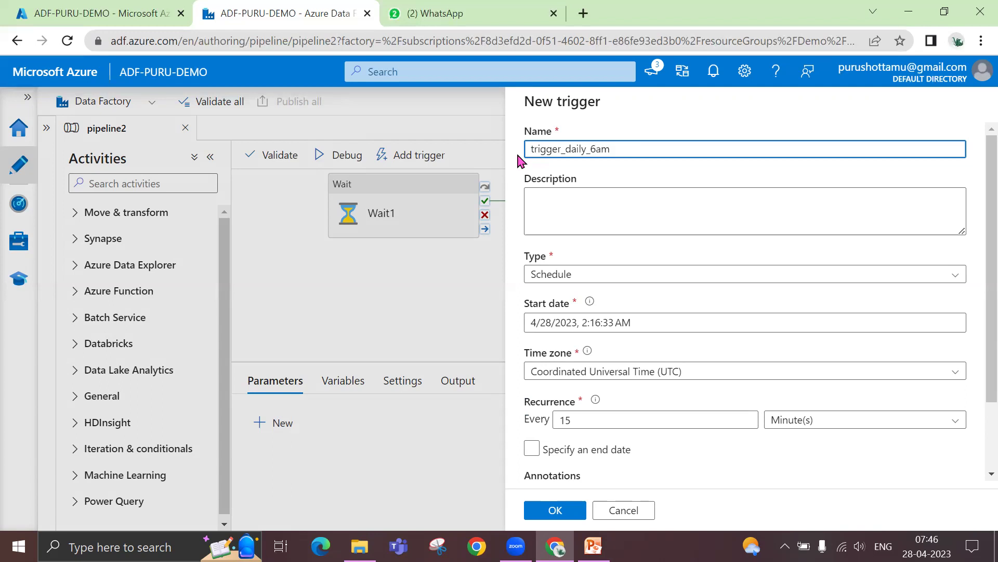
left_click(512, 219)
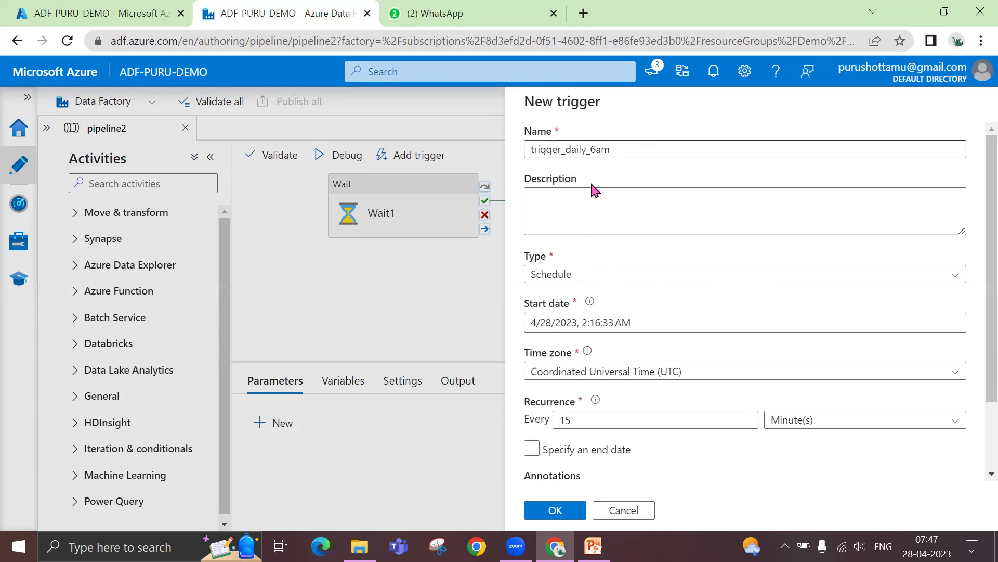
Review the available trigger types and compare the trigger's start date with the system clock and calendar.
left_click(608, 210)
left_click(803, 274)
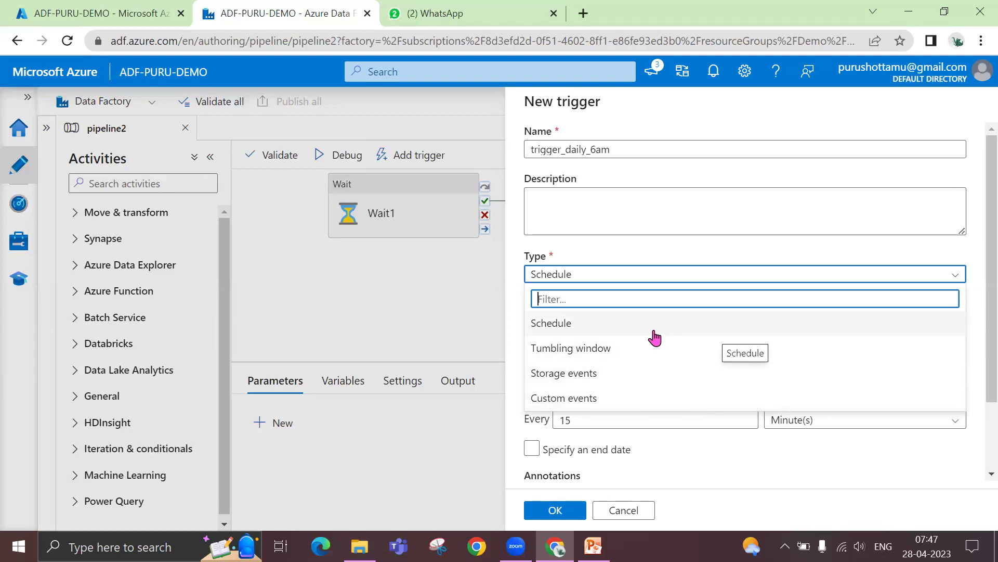
left_click(978, 212)
scroll(982, 226, "down", 1)
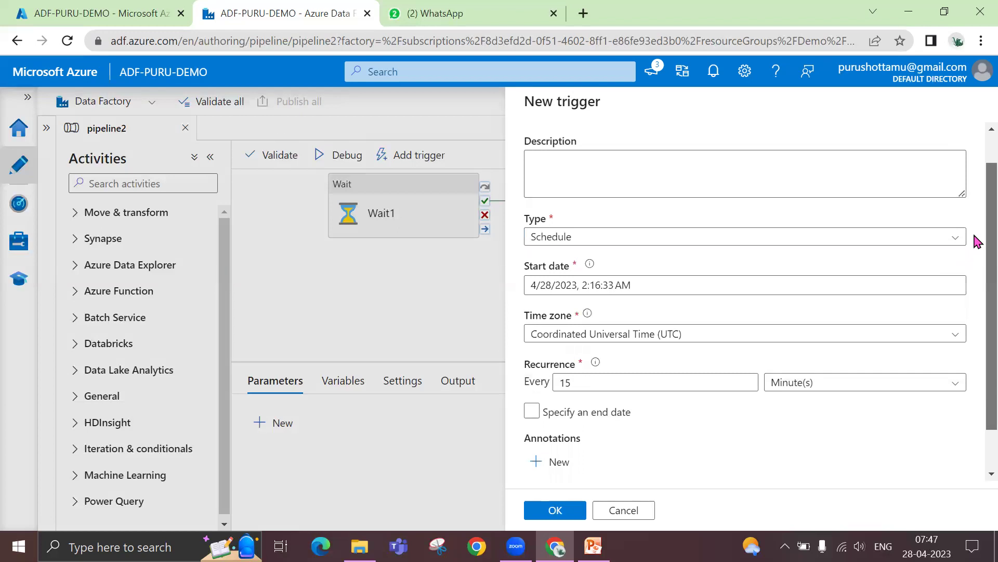
left_click(746, 244)
left_click(709, 286)
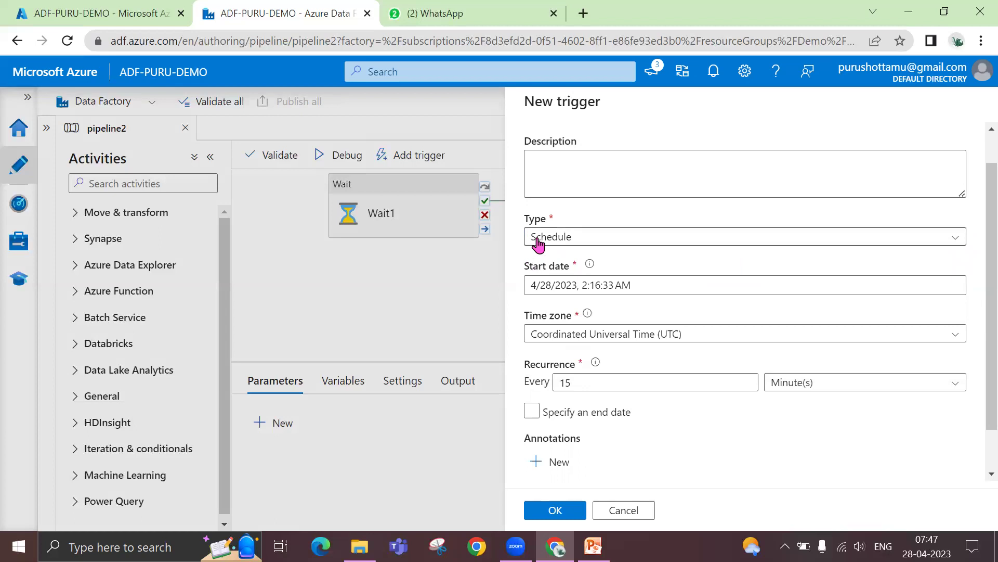
mouse_move(927, 546)
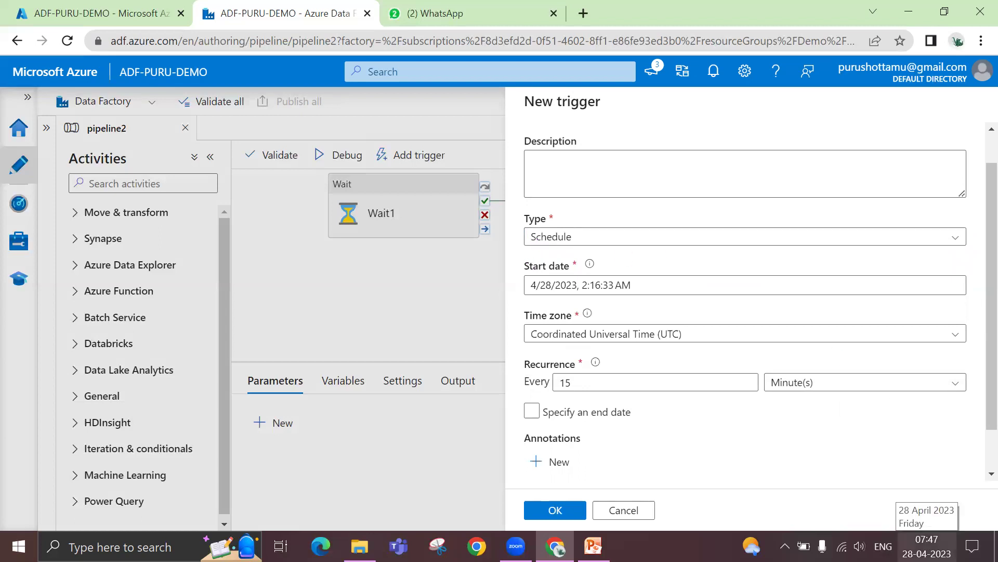
left_click(927, 546)
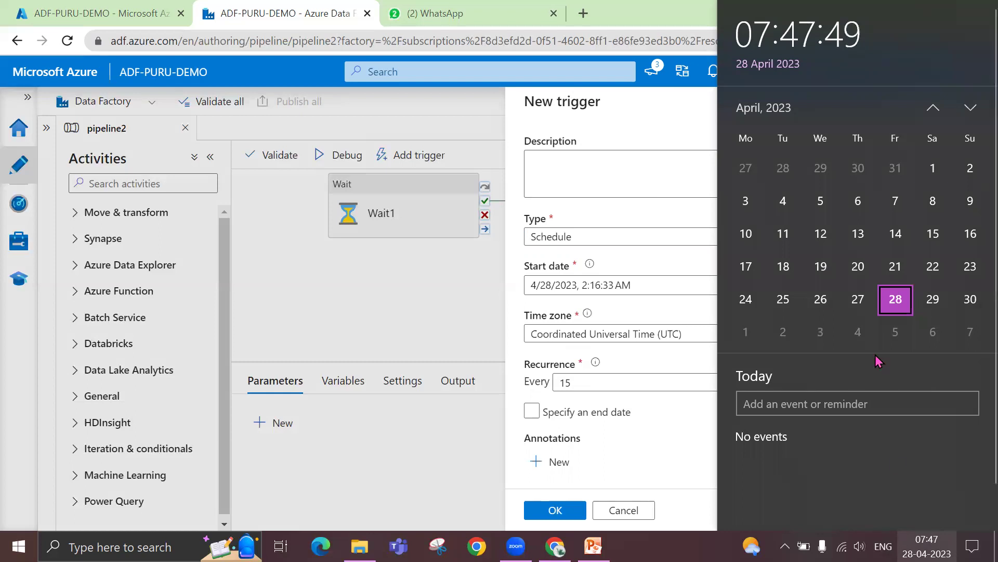
left_click(679, 446)
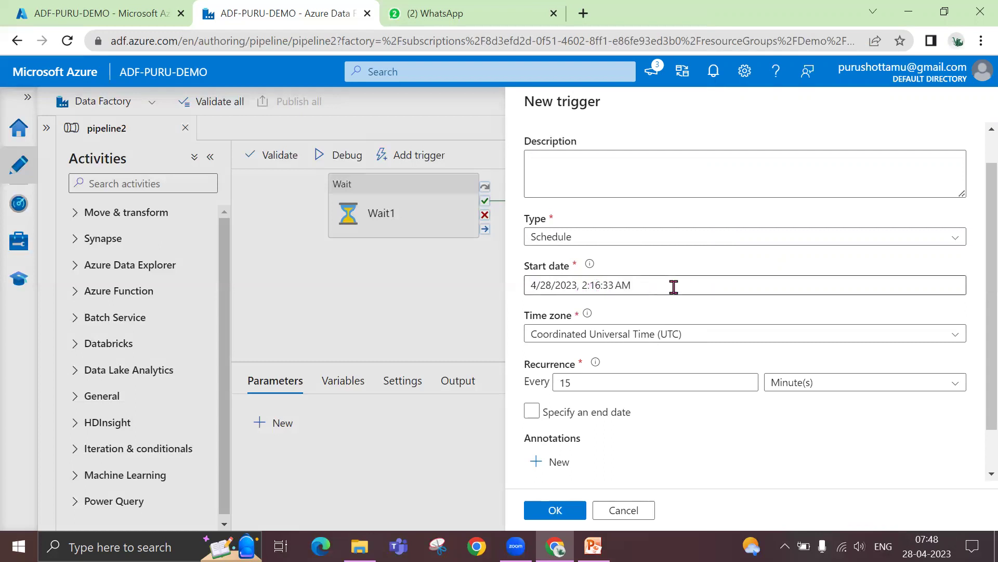
Examine the trigger's time zone choices, recurrence, end date and start-on-creation settings.
left_click(765, 343)
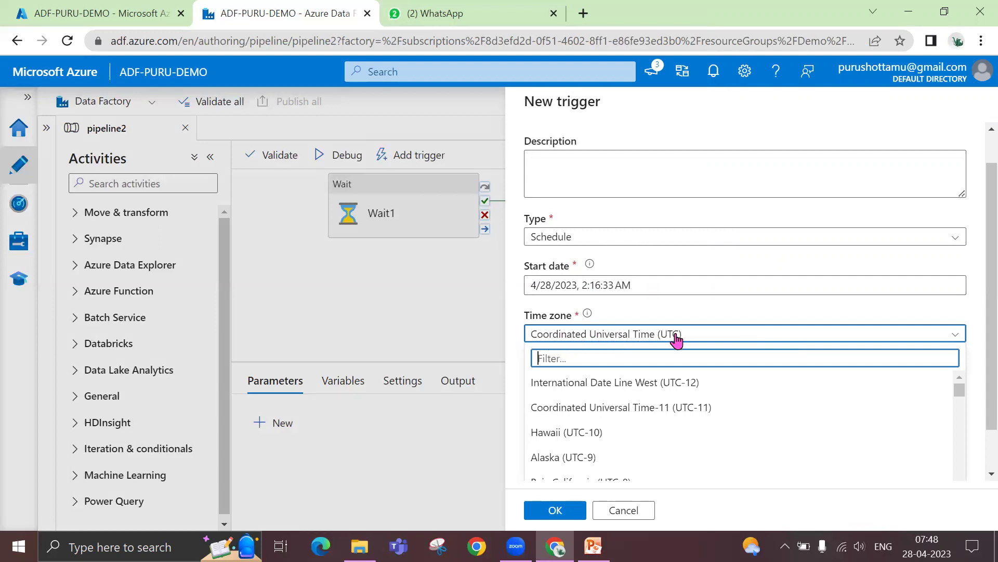
left_click(521, 355)
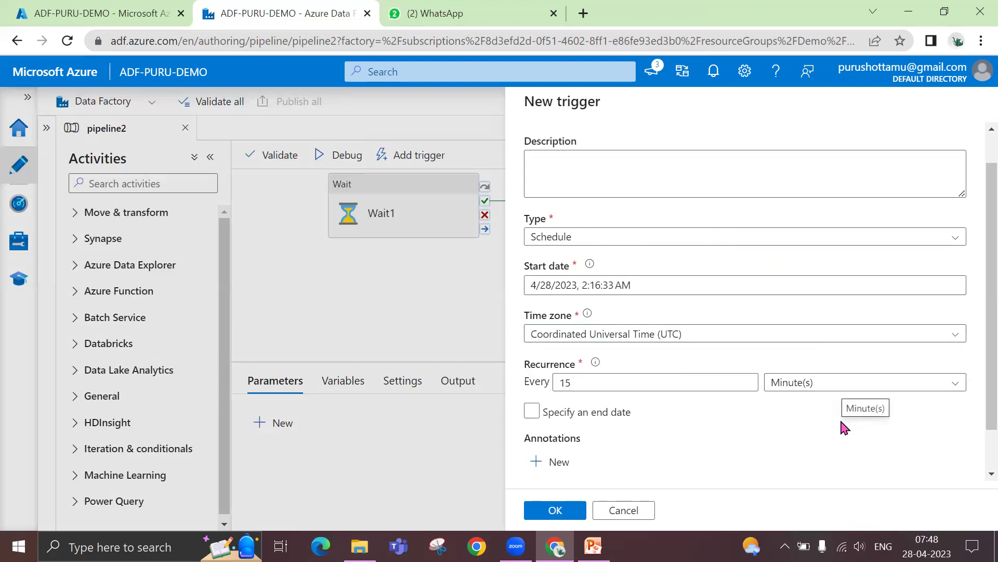
scroll(975, 395, "down", 1)
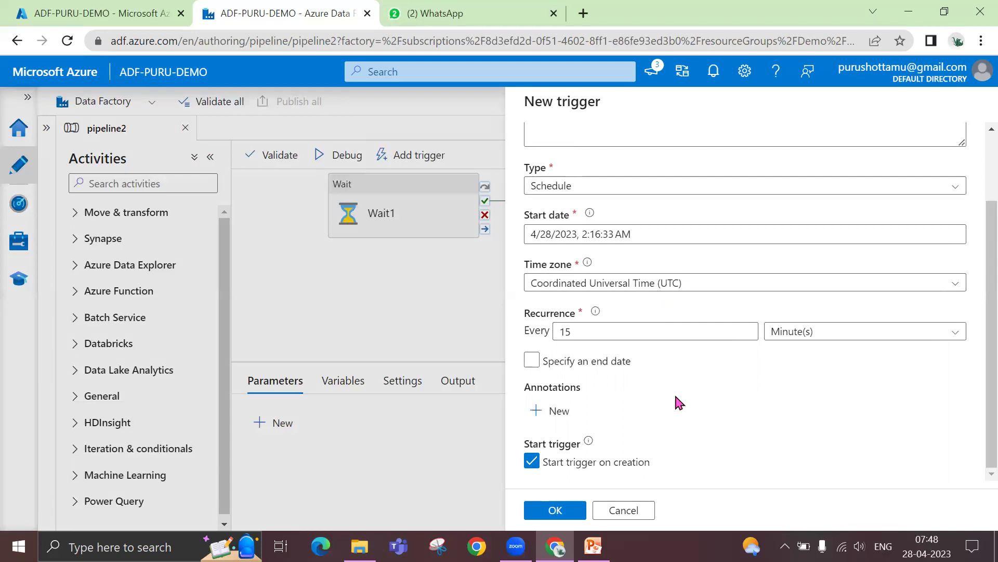
mouse_move(597, 315)
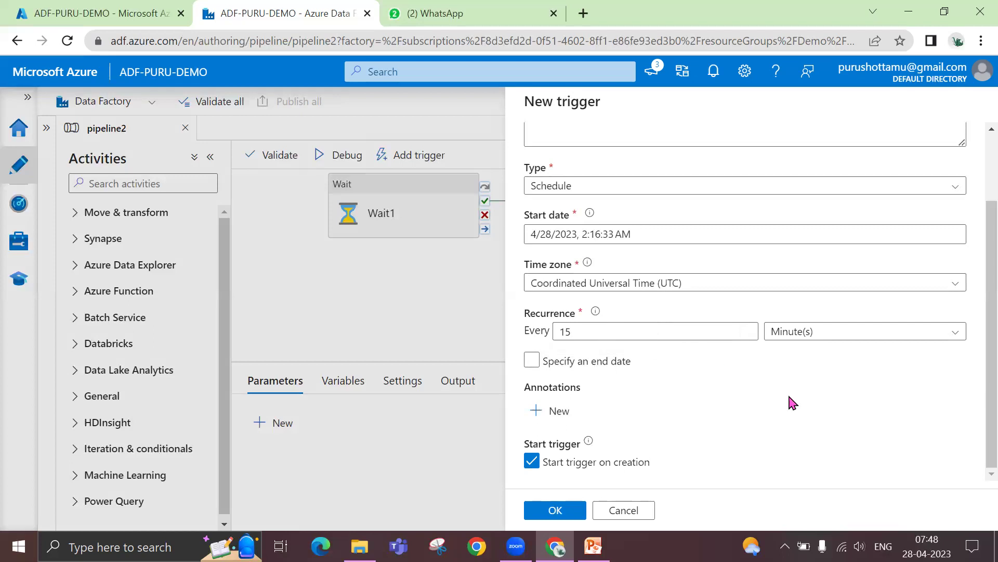
scroll(791, 403, "up", 2)
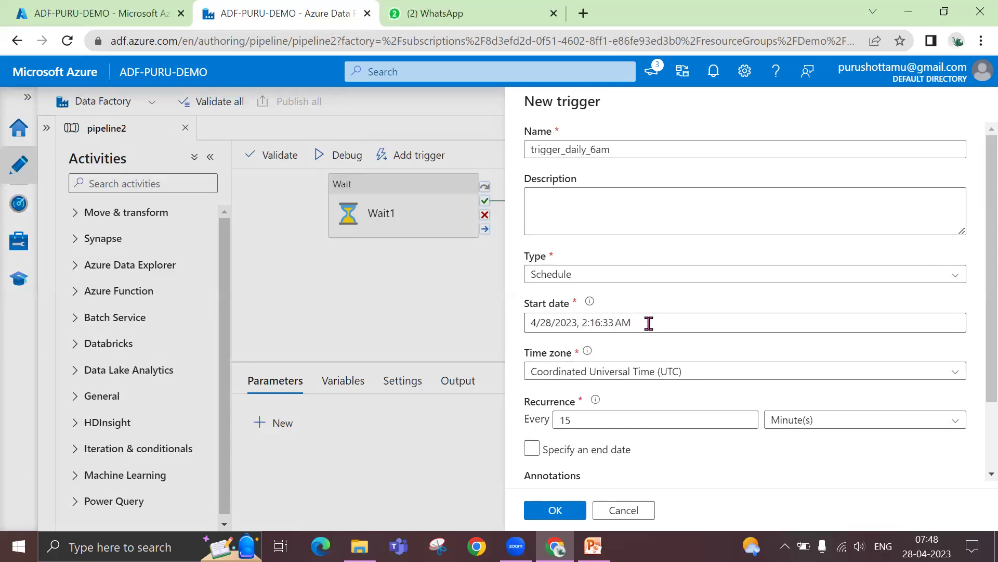
scroll(649, 323, "down", 2)
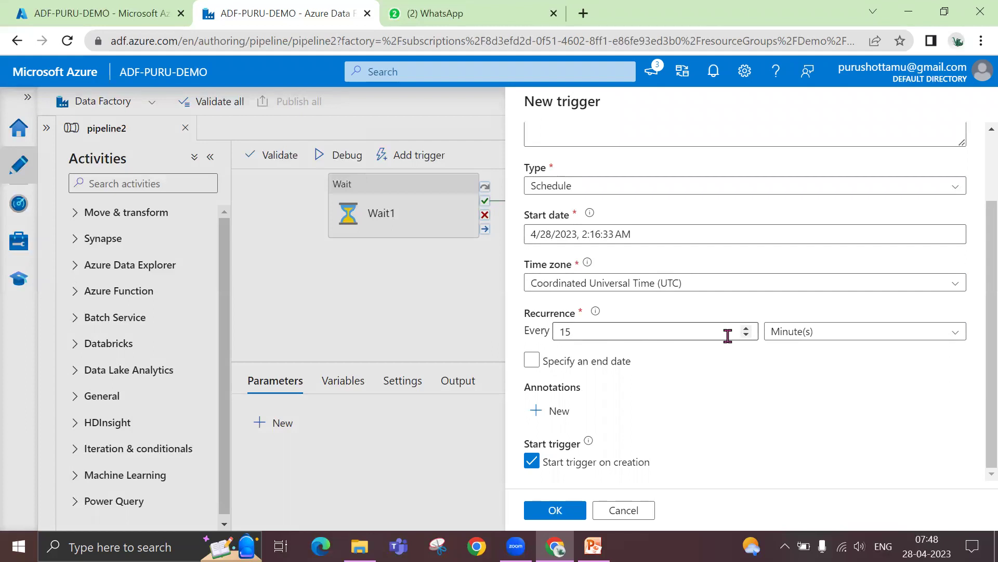
Enable an end date for the schedule trigger, keeping the suggested date of 4/29/2023, 2:16:33 AM.
left_click(533, 364)
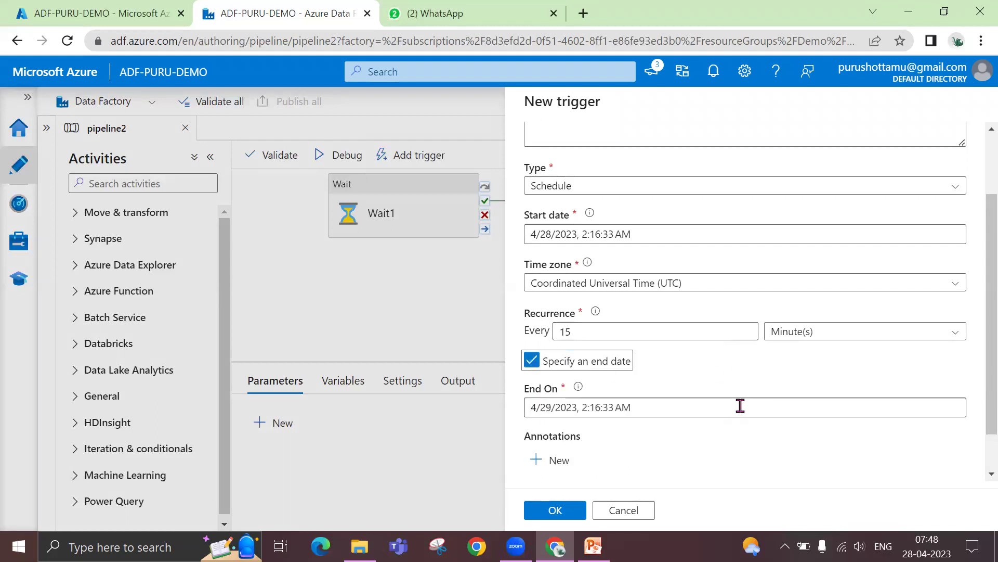
scroll(740, 405, "down", 1)
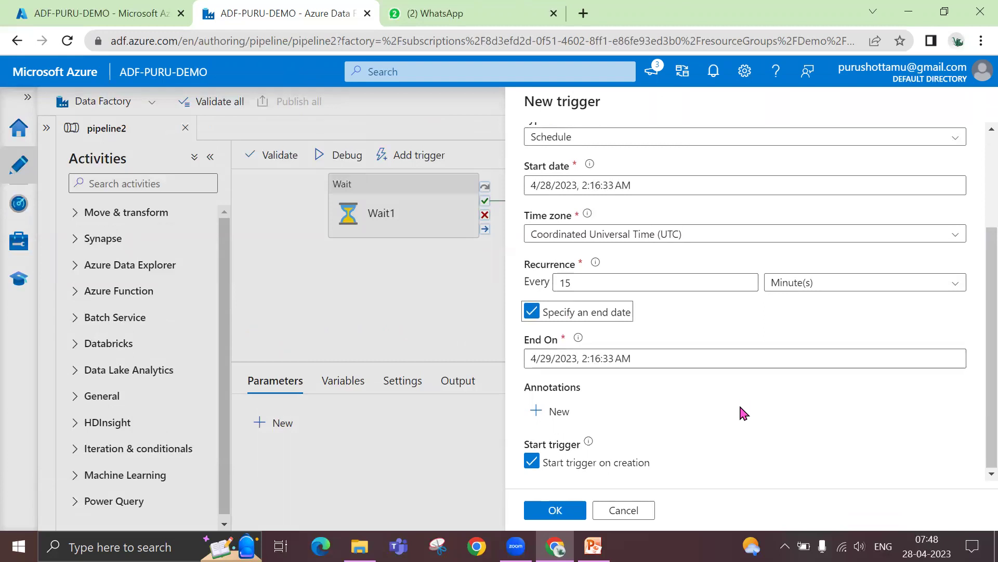
scroll(744, 413, "up", 2)
scroll(744, 413, "up", 1)
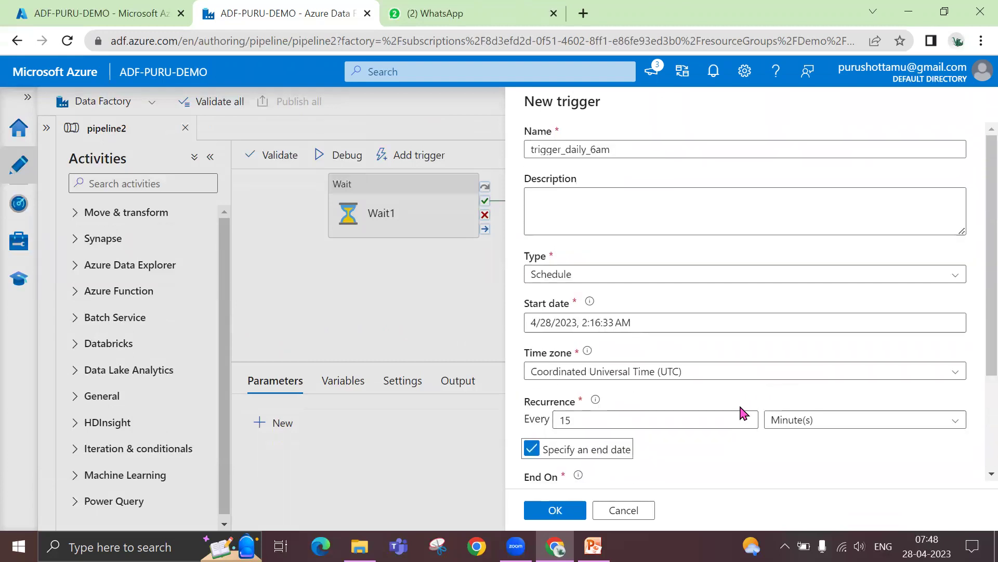
scroll(744, 413, "down", 3)
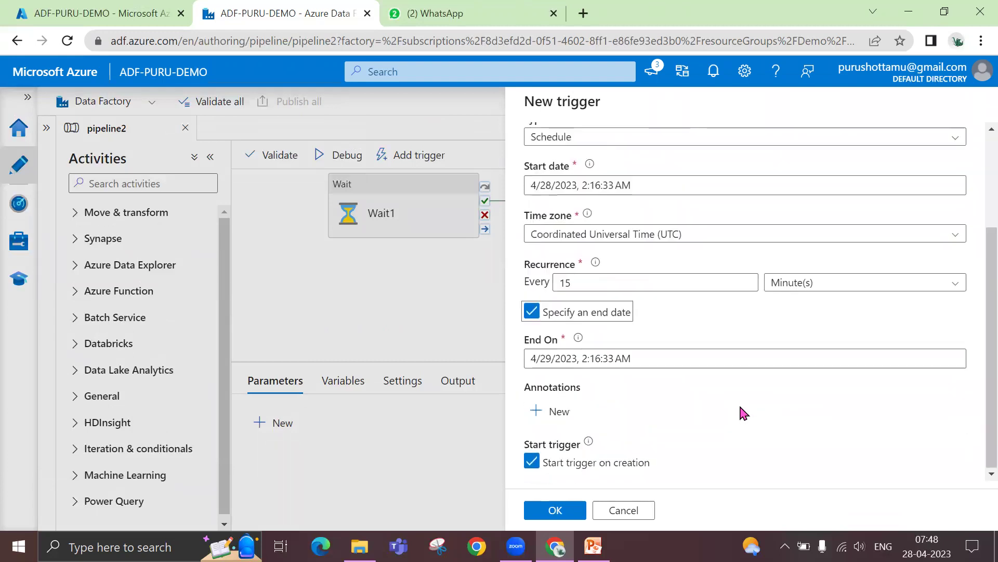
left_click(603, 318)
left_click(533, 361)
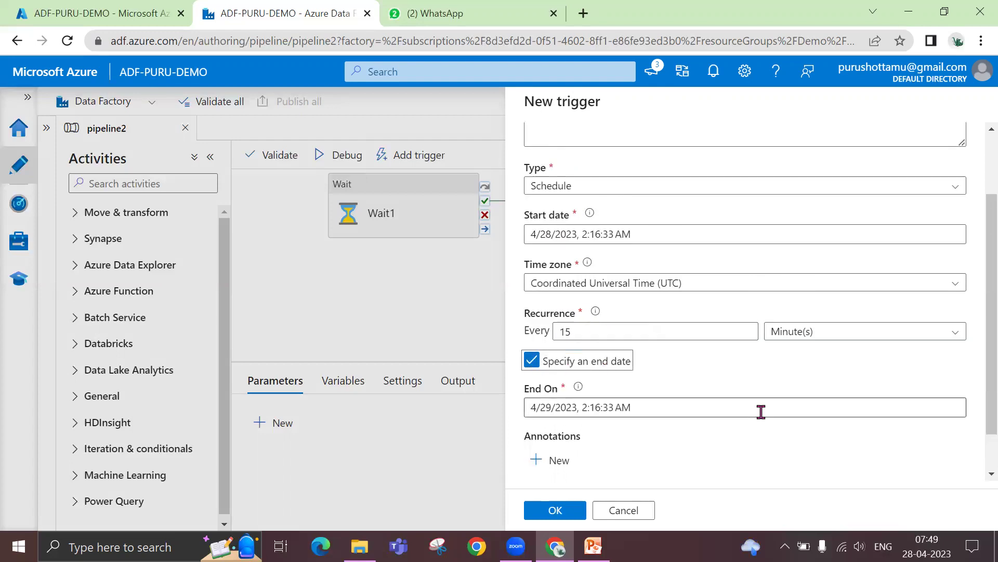
Examine the end date's calendar and time choices, leaving them unchanged, and return to the recurrence interval.
left_click(761, 411)
scroll(760, 409, "down", 1)
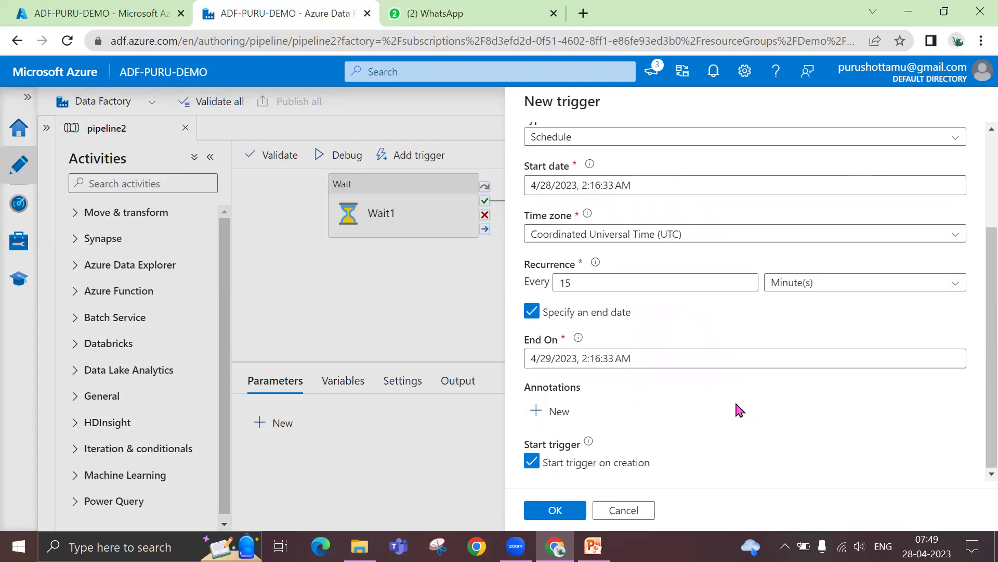
left_click(692, 362)
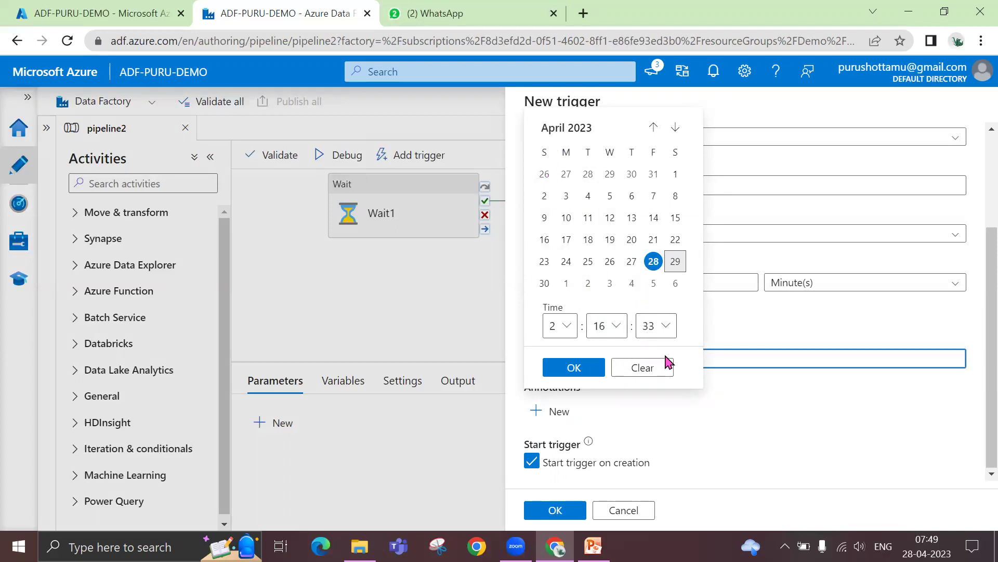
left_click(785, 325)
left_click(729, 281)
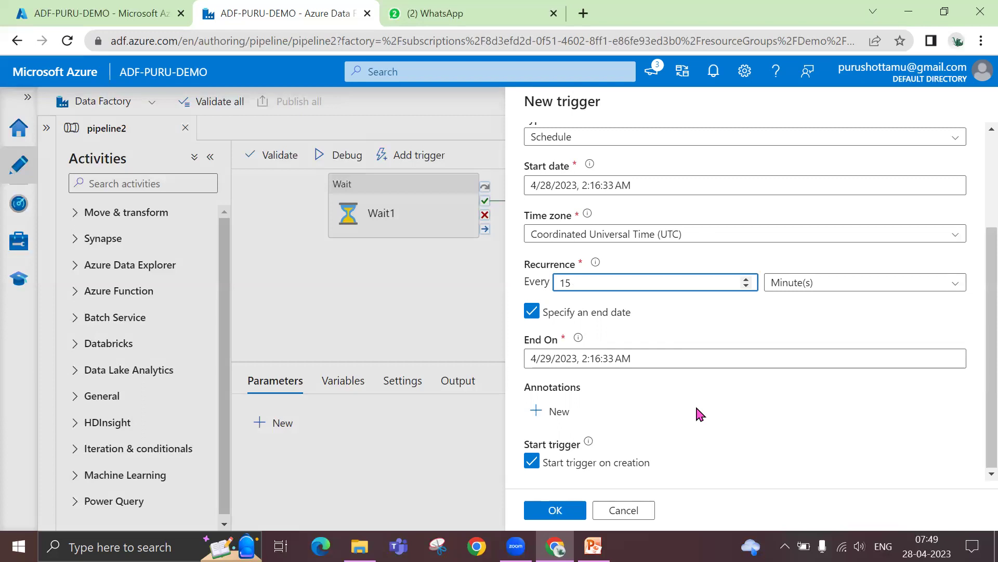
Set the trigger's recurrence unit to Day(s) and review its hour and minute execution options.
left_click(848, 286)
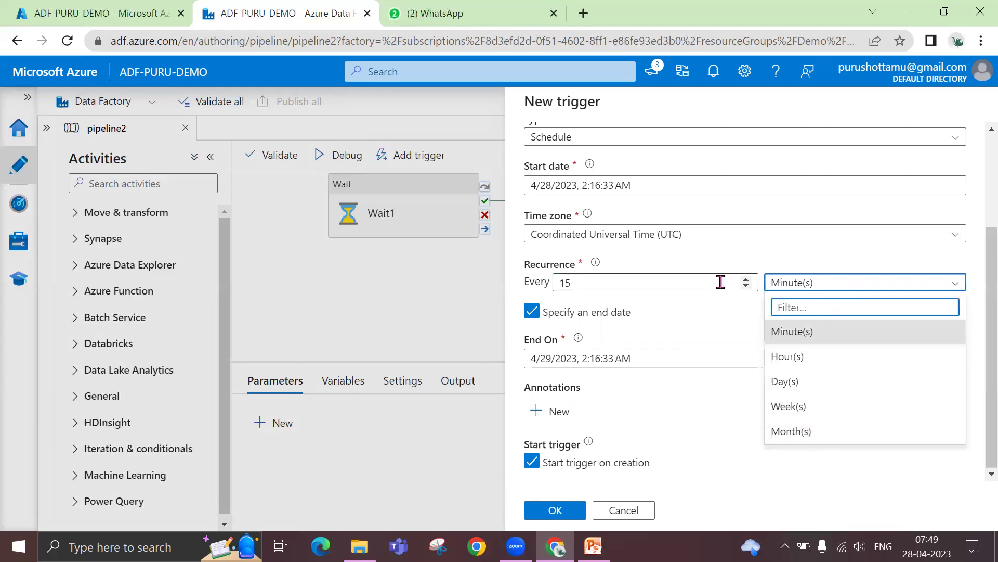
left_click(795, 383)
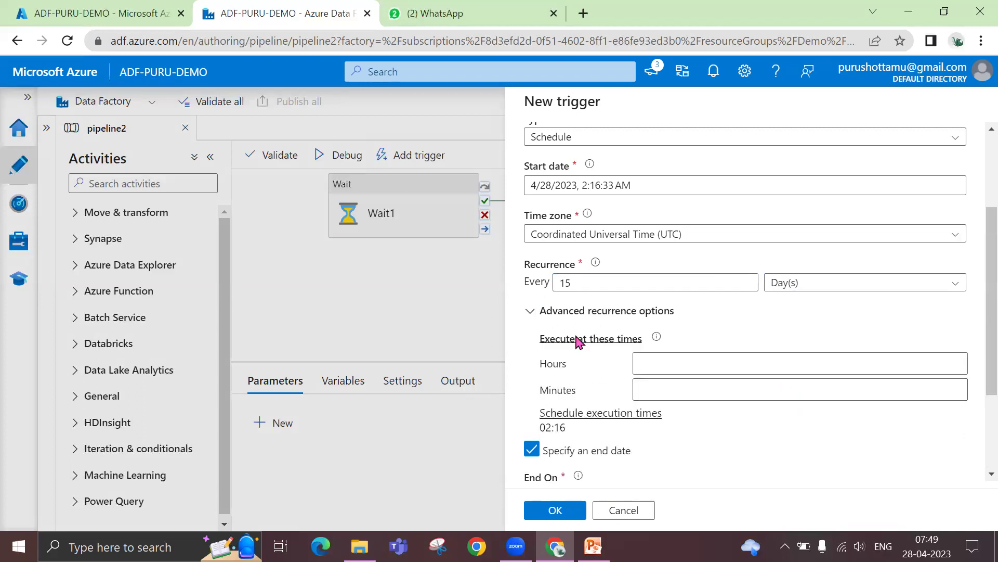
left_click(687, 356)
left_click(687, 388)
left_click(631, 419)
scroll(807, 412, "down", 3)
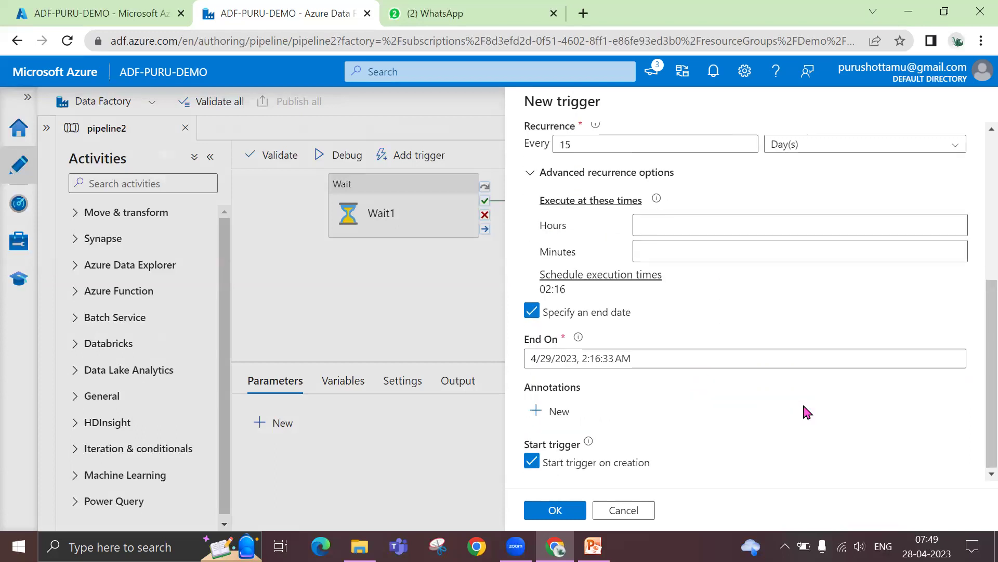
scroll(807, 412, "up", 2)
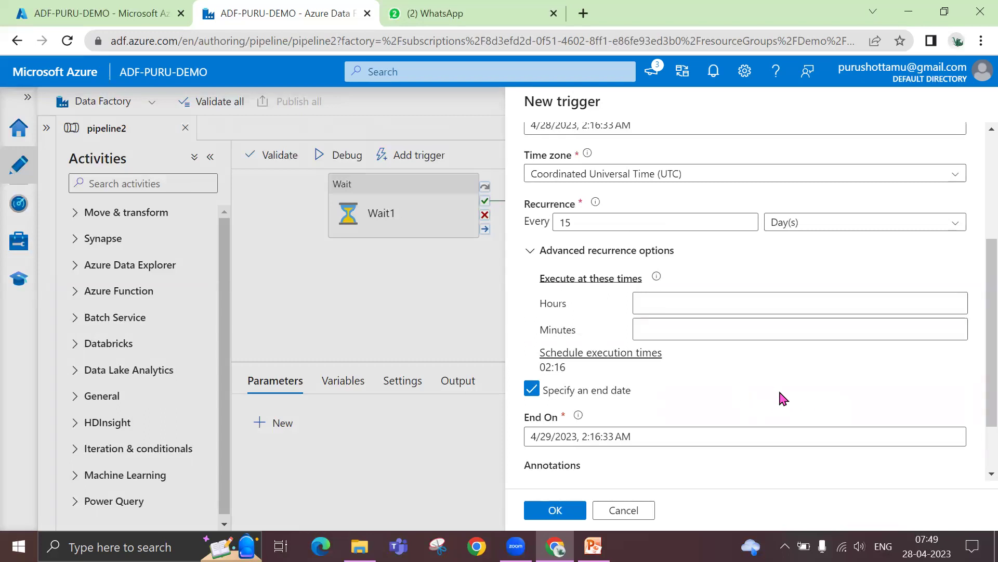
Set the recurrence to every 18 weeks, running on Monday, Tuesday, Wednesday, Thursday and Friday.
left_click(613, 221)
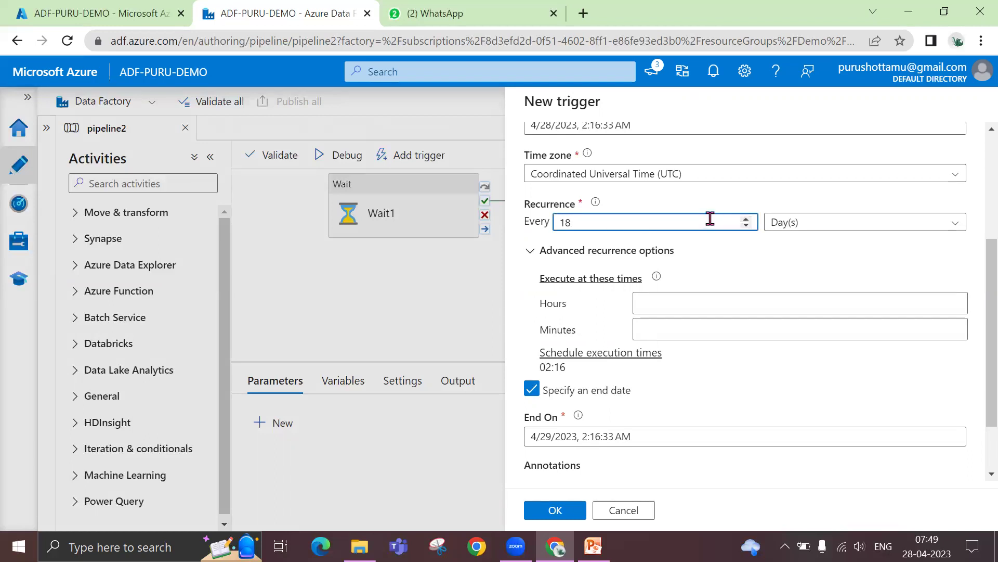
left_click(795, 223)
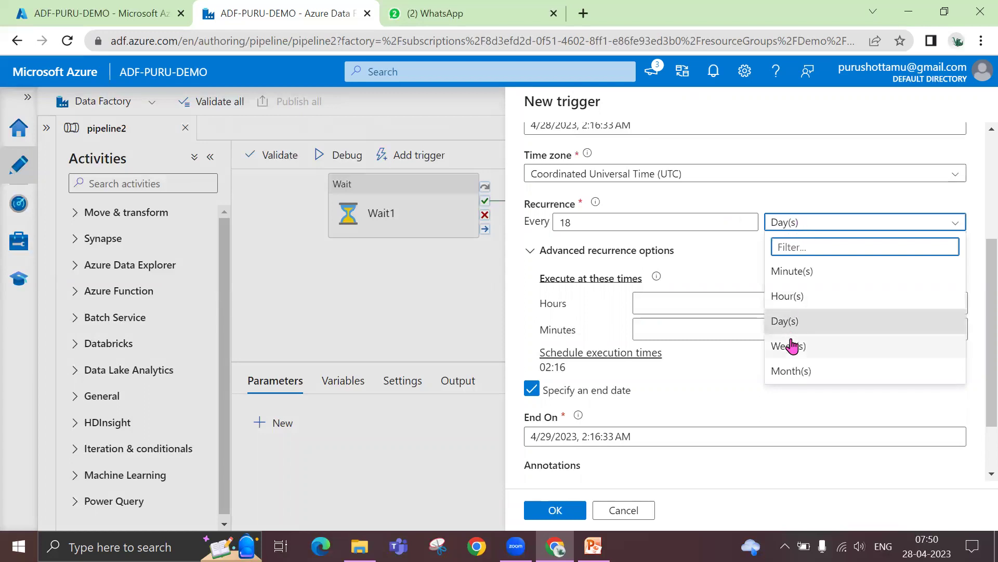
left_click(791, 345)
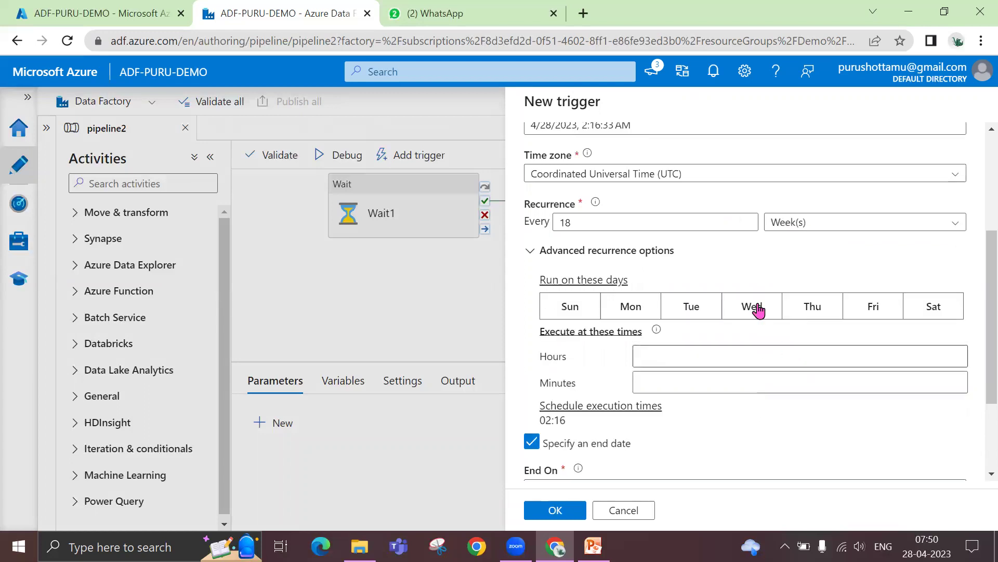
left_click(626, 310)
left_click(694, 311)
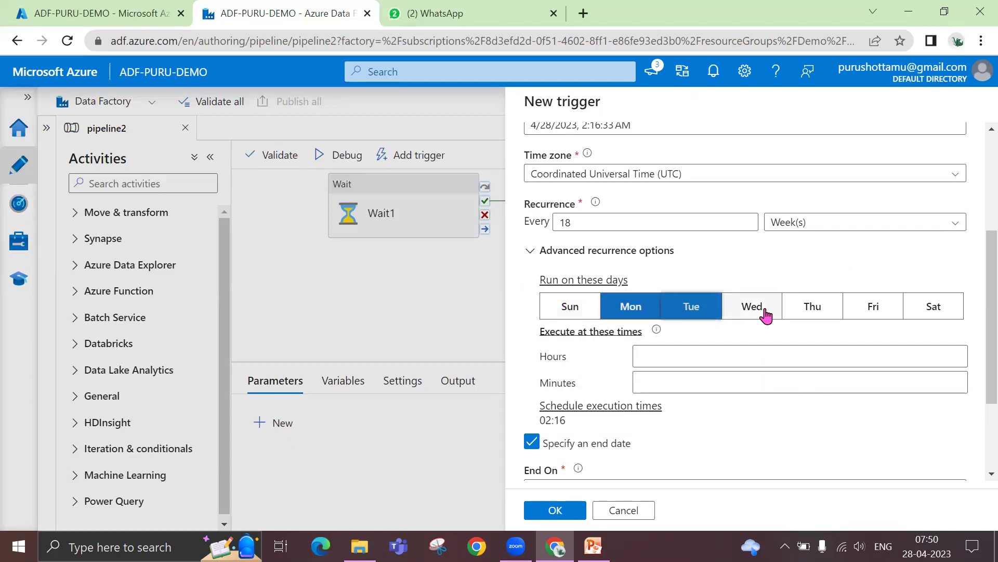
left_click(765, 312)
left_click(809, 310)
left_click(876, 310)
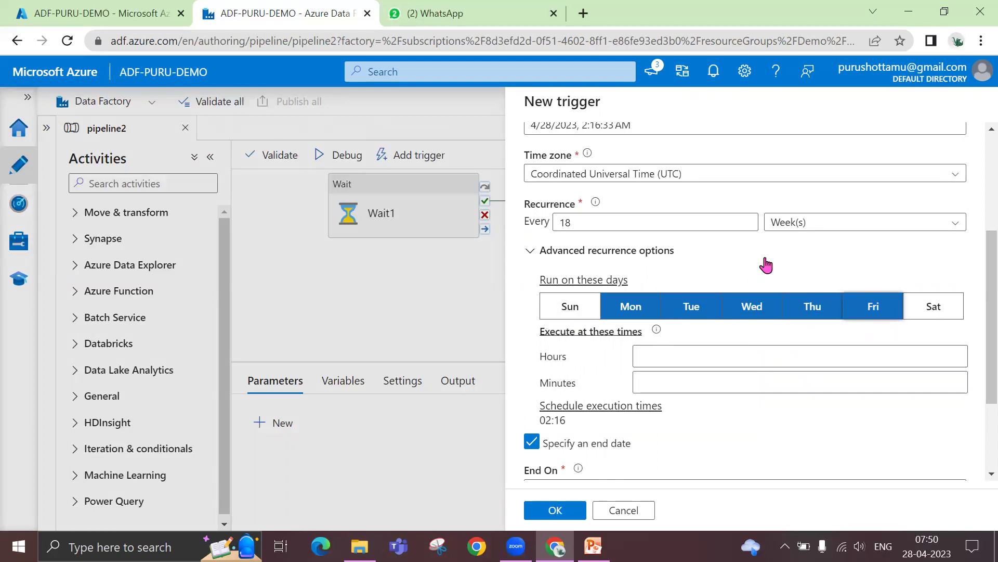
Set the recurrence unit to Month(s) and choose month days 2–6, 9–13, 16, 17, 23 and 24 for execution.
left_click(815, 228)
left_click(798, 372)
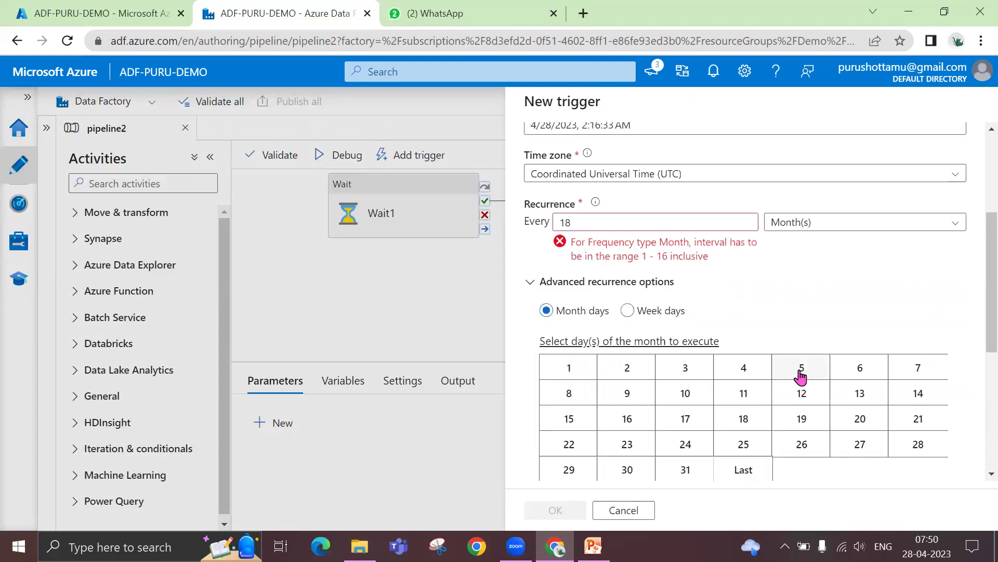
scroll(736, 379, "down", 2)
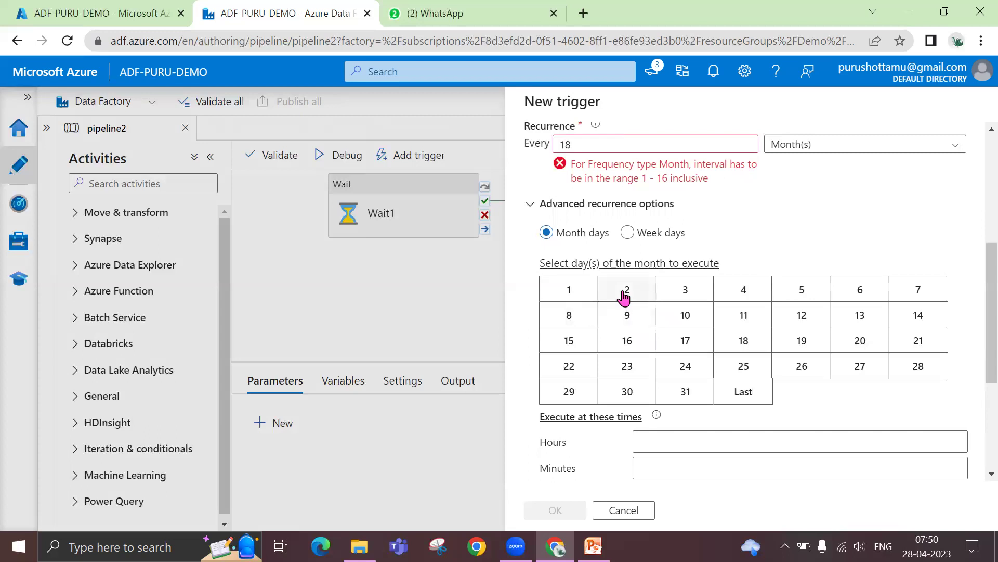
left_click(639, 294)
mouse_move(640, 295)
left_mouse_down()
mouse_move(735, 286)
mouse_move(854, 293)
left_mouse_up()
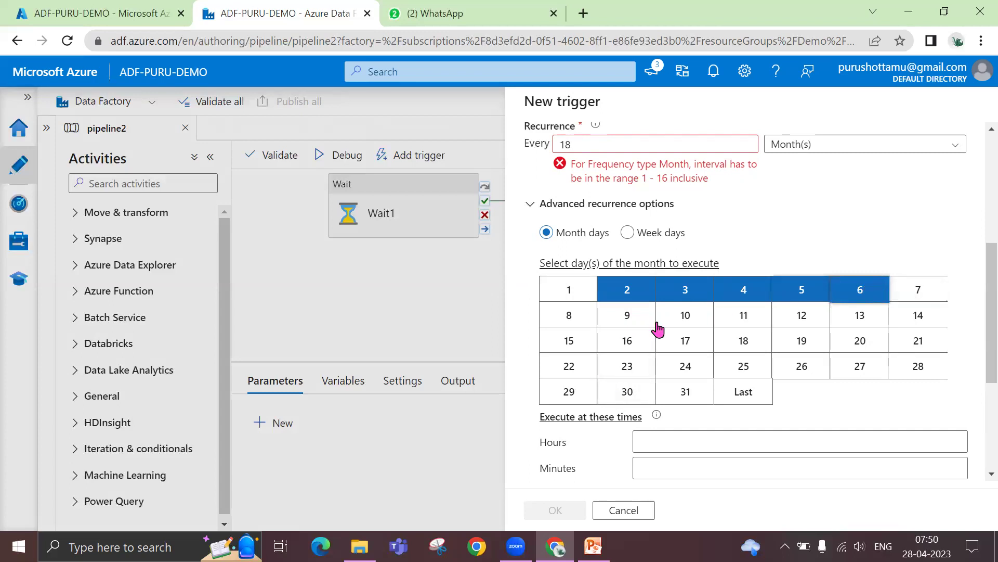
left_click(632, 321)
left_click_drag(698, 317, 858, 320)
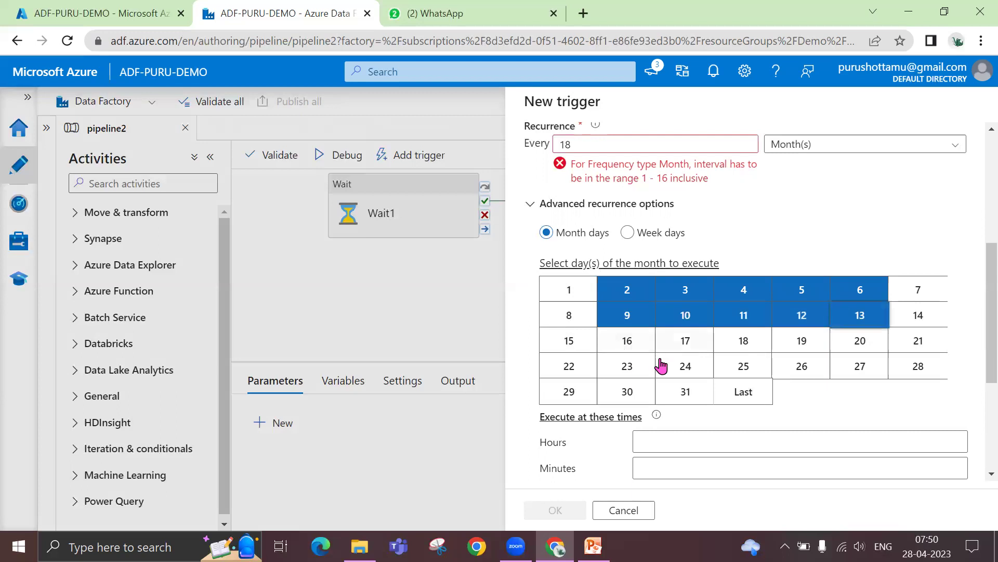
mouse_move(627, 370)
left_mouse_down()
mouse_move(631, 343)
mouse_move(728, 364)
left_mouse_up()
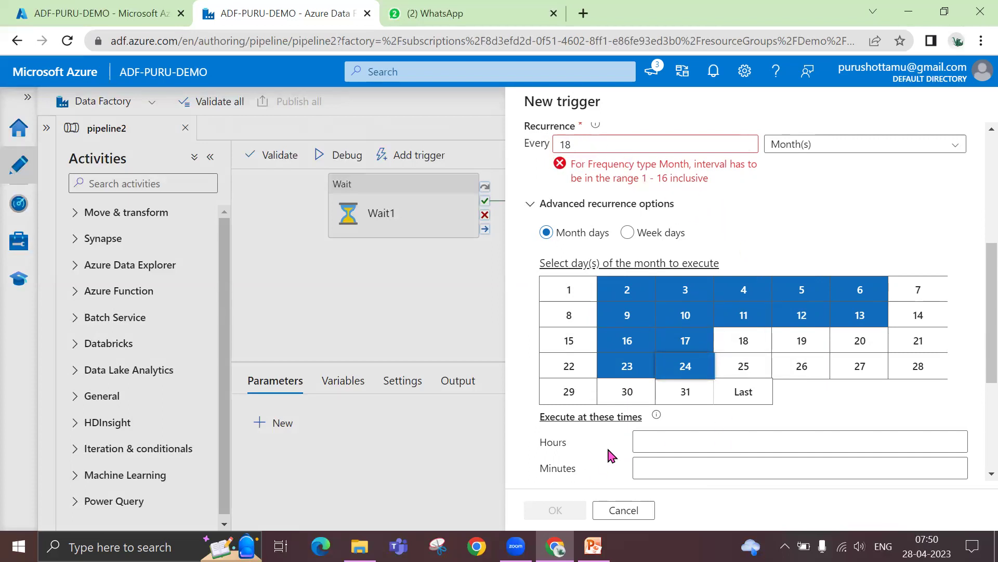
Collapse the advanced recurrence options and set the trigger's recurrence to every 1 week.
scroll(608, 466, "down", 4)
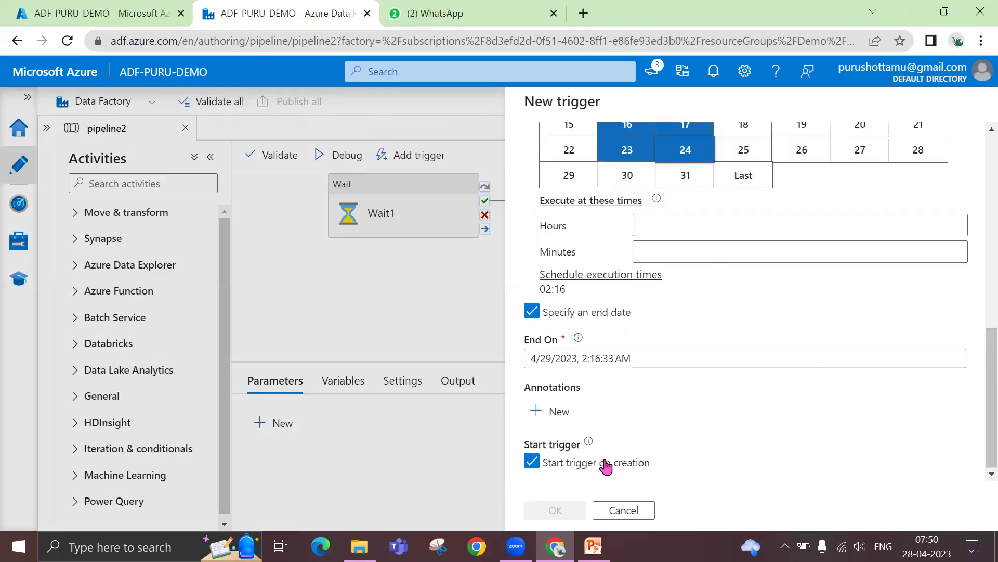
scroll(624, 455, "up", 7)
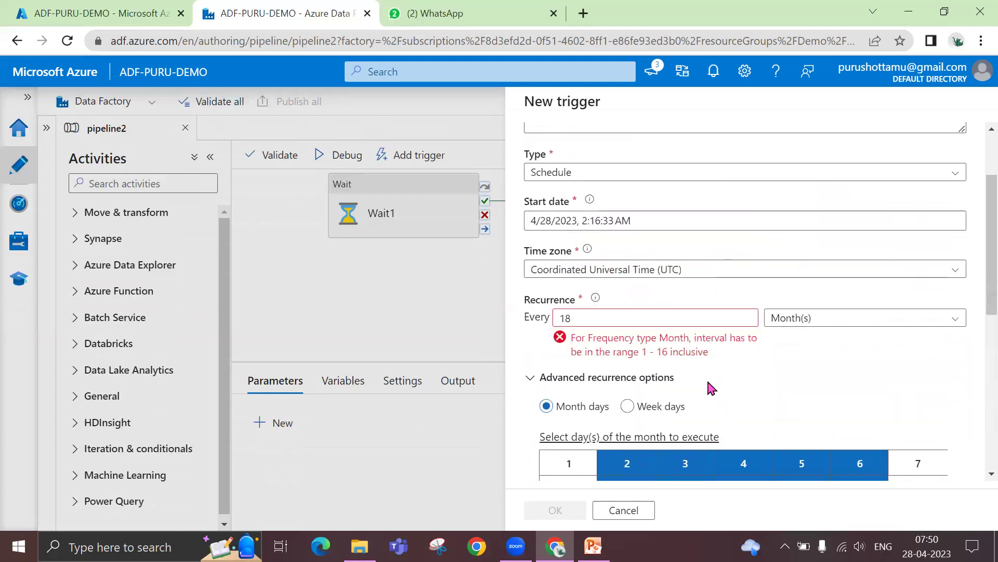
left_click(793, 379)
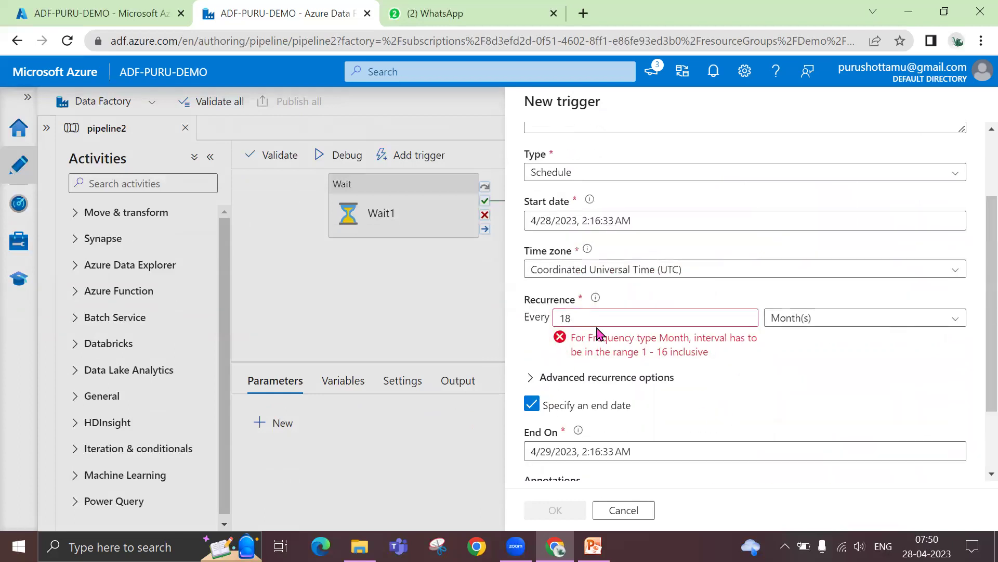
left_click(747, 315)
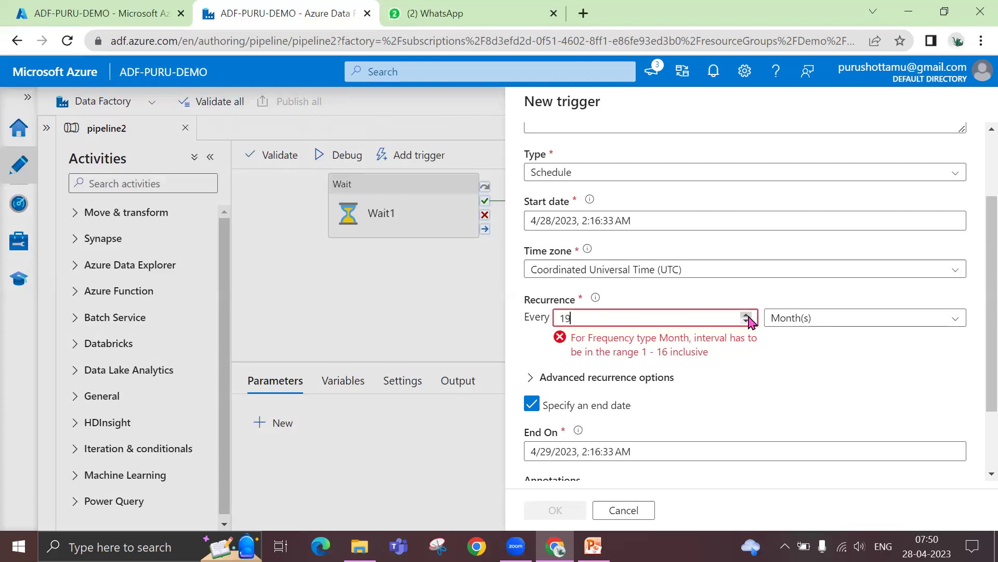
left_click(826, 320)
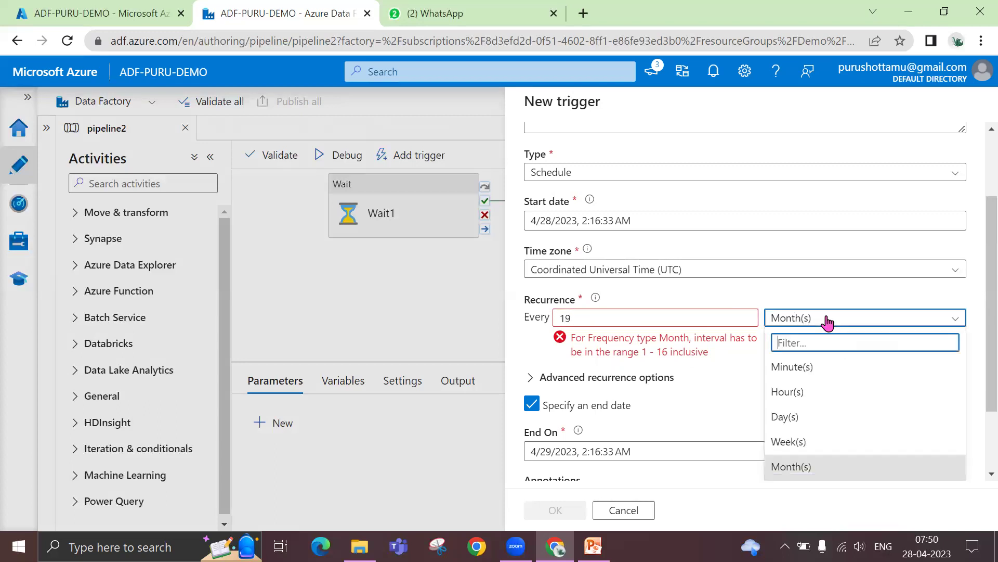
left_click(807, 442)
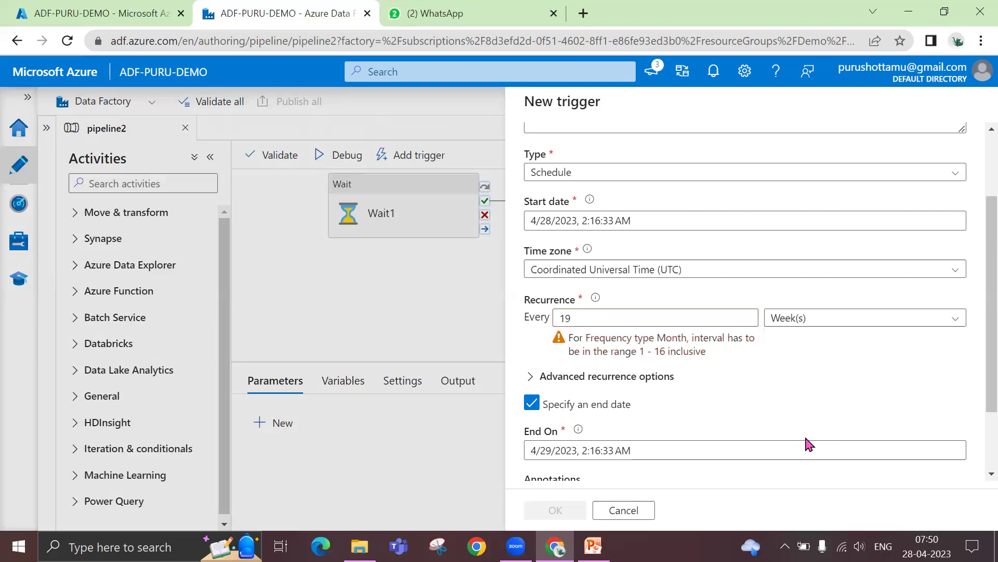
left_click_drag(570, 316, 548, 348)
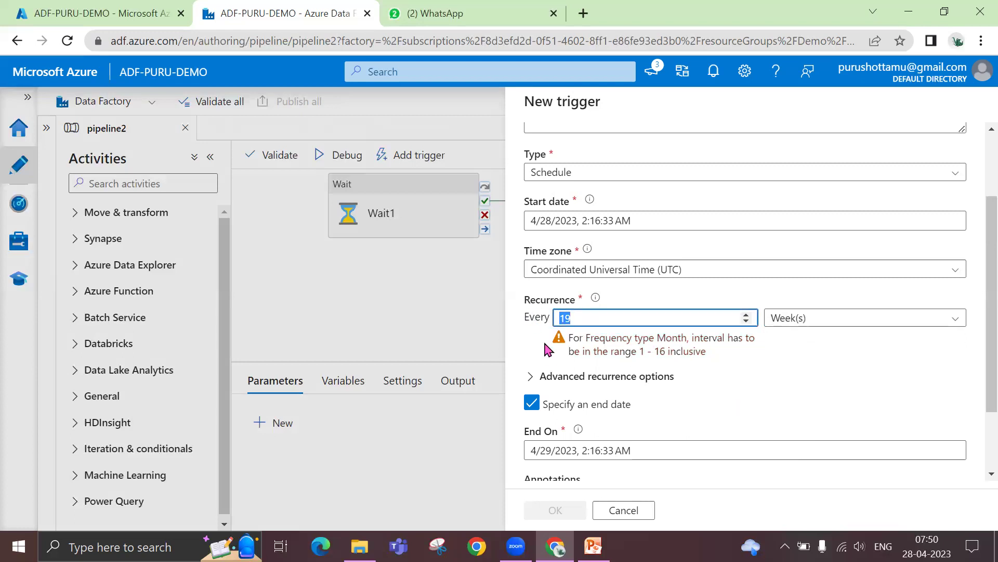
key("BackSpace")
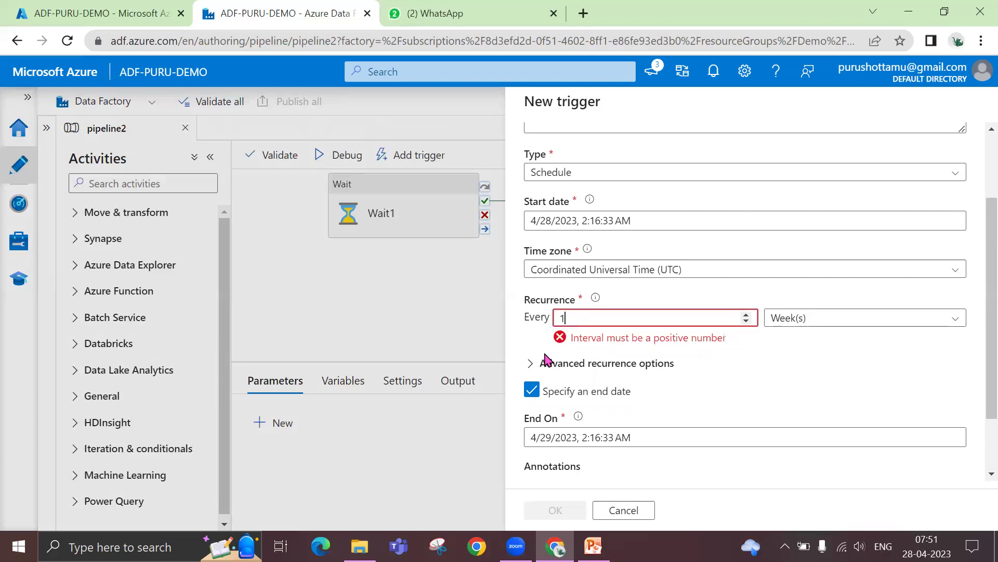
scroll(748, 386, "down", 1)
left_click(746, 385)
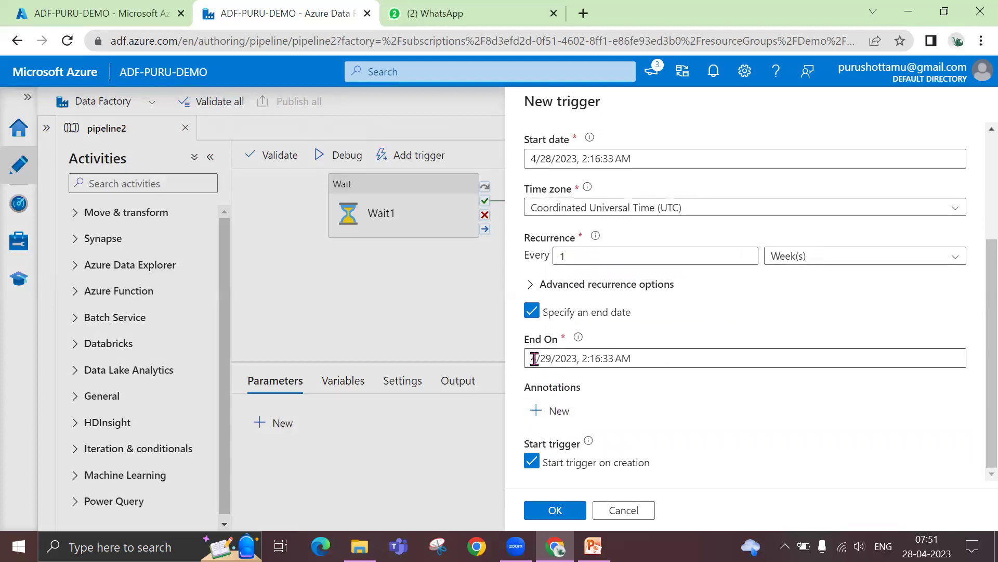
Remove the trigger's end date and set the recurrence unit to Hour(s).
left_click_drag(649, 361, 507, 369)
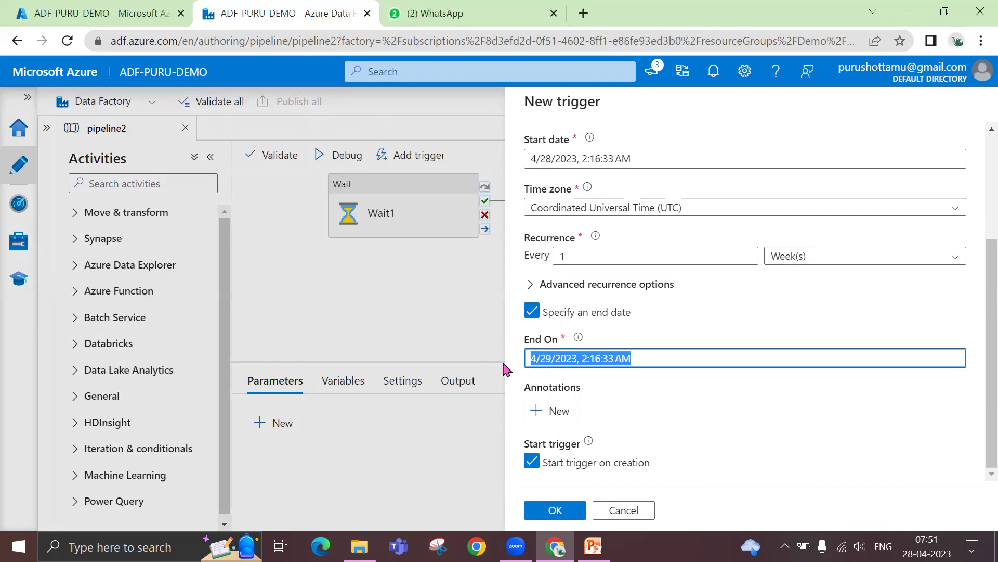
left_click(536, 311)
left_click(535, 311)
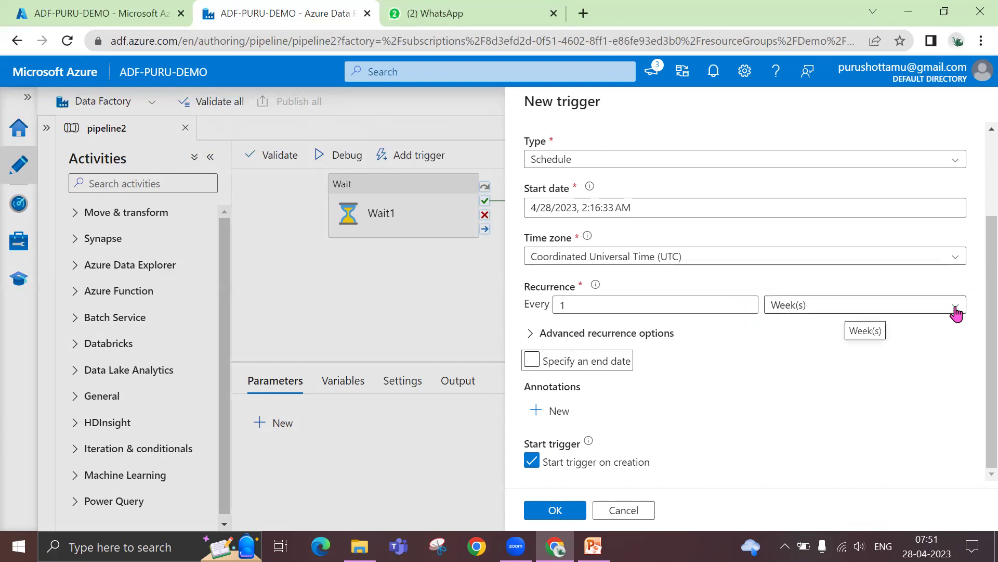
left_click(927, 308)
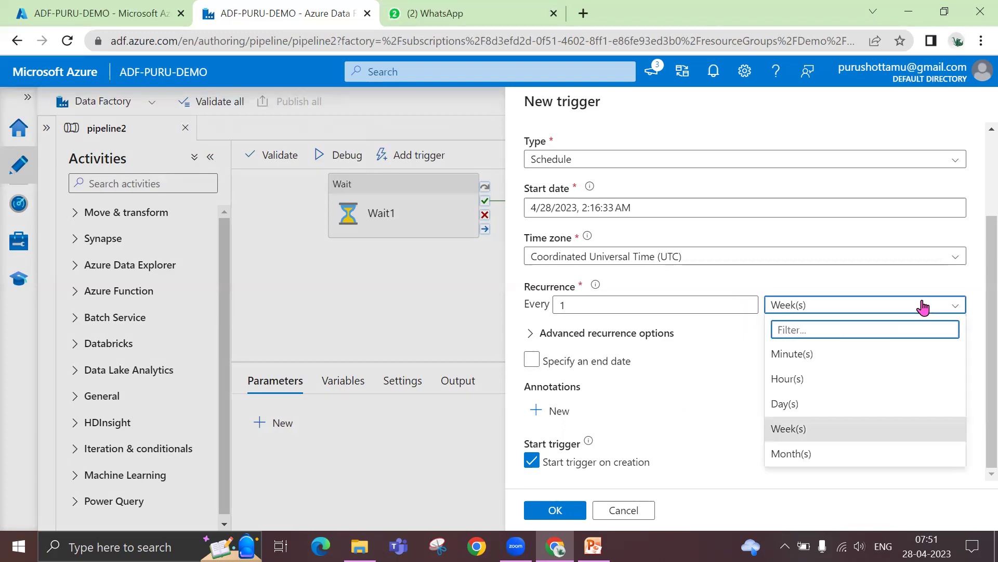
left_click(835, 388)
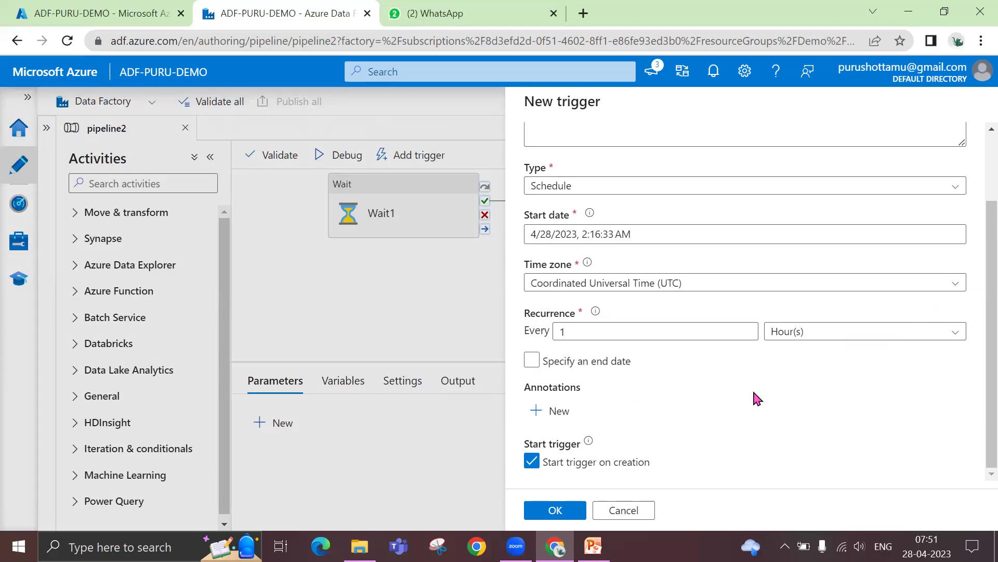
Review the trigger run parameters page and go back to the trigger's settings without creating it.
left_click(560, 511)
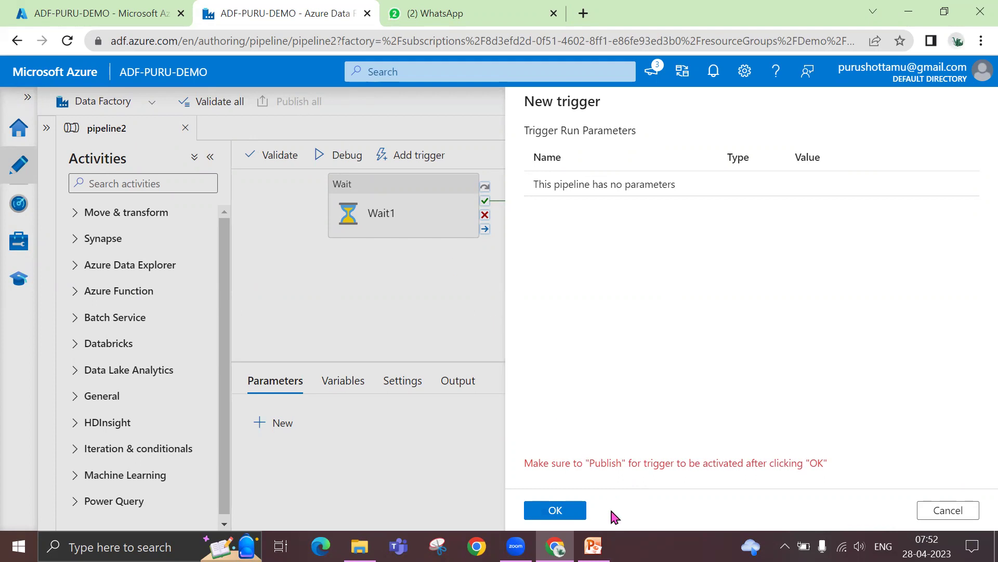
left_click(947, 512)
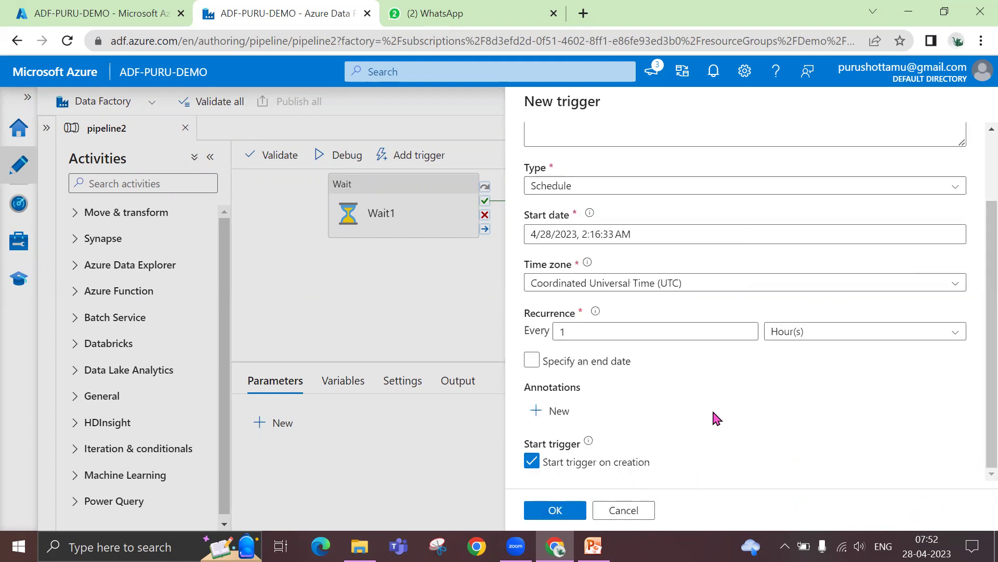
scroll(717, 418, "up", 2)
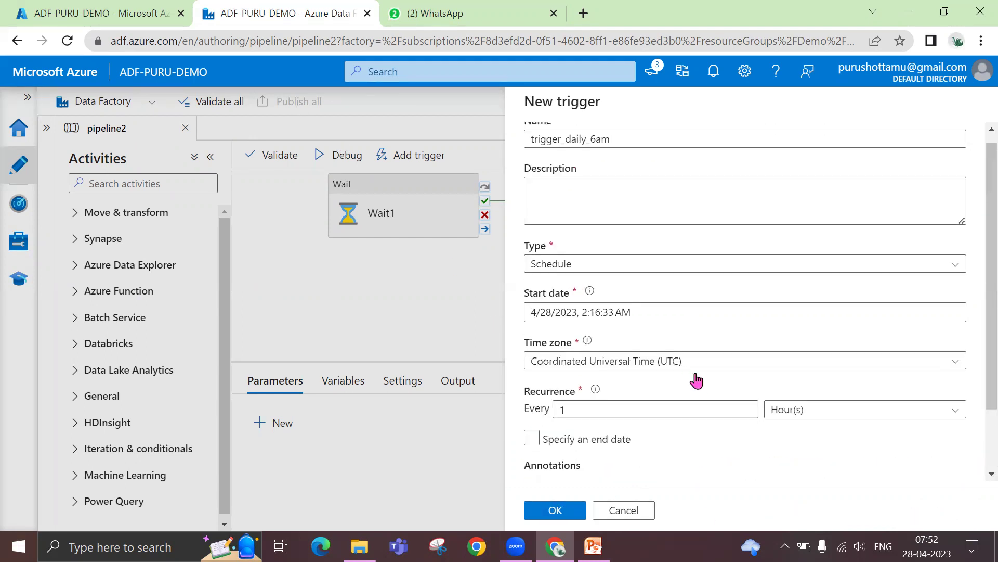
Set the trigger's recurrence unit to Day(s).
left_click(664, 416)
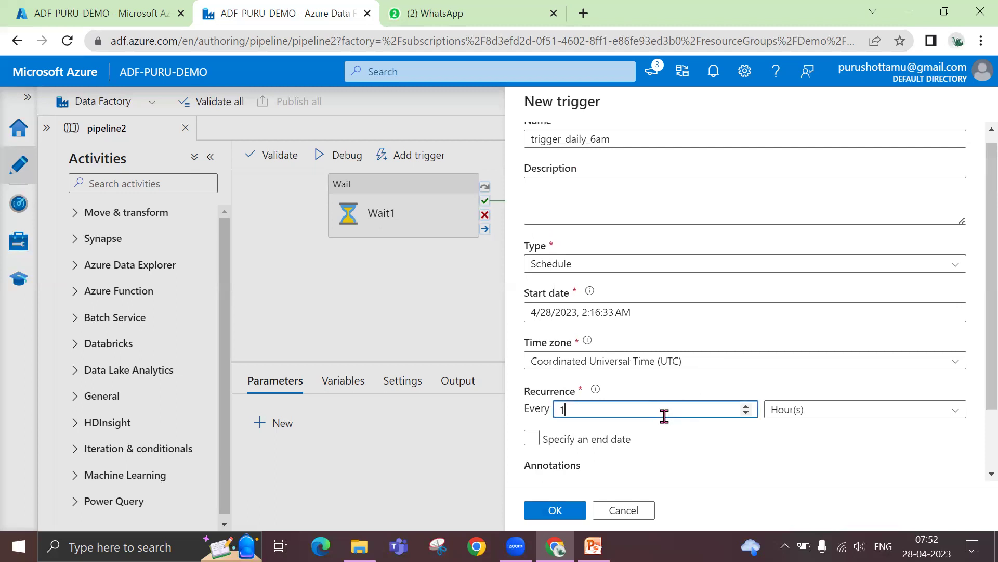
scroll(727, 434, "down", 2)
left_click(838, 338)
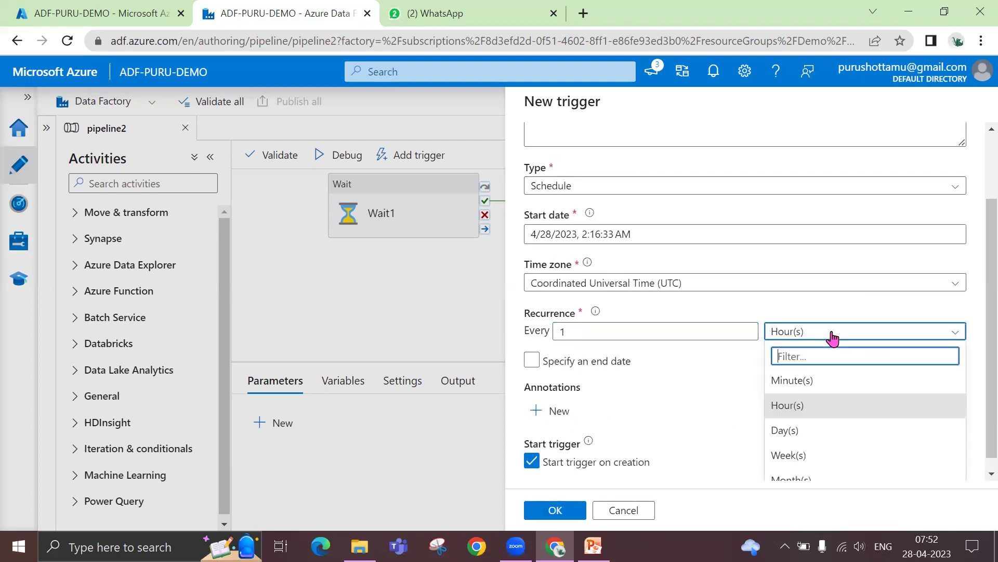
left_click(800, 431)
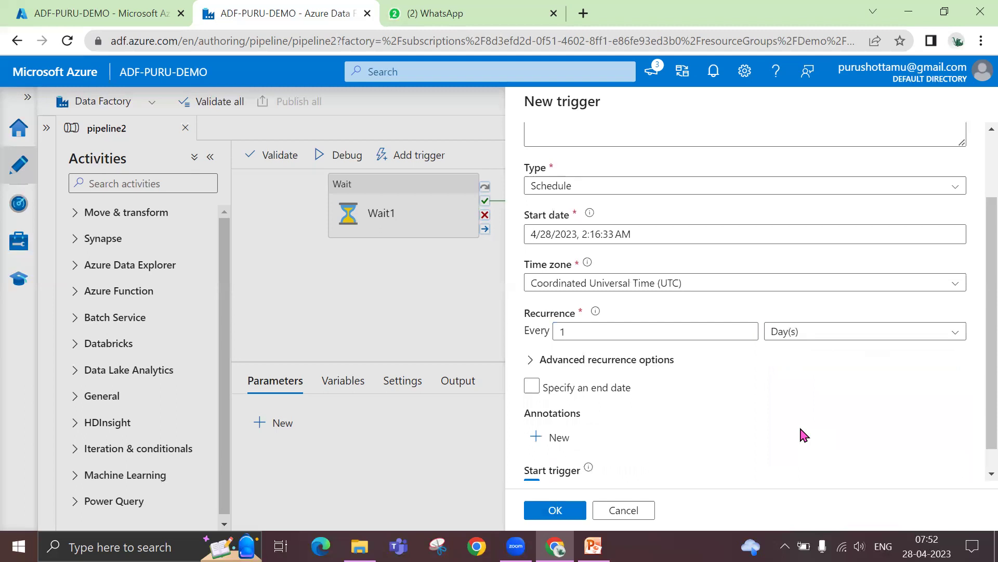
Set the trigger's recurrence to every 3 weeks.
left_click(722, 332)
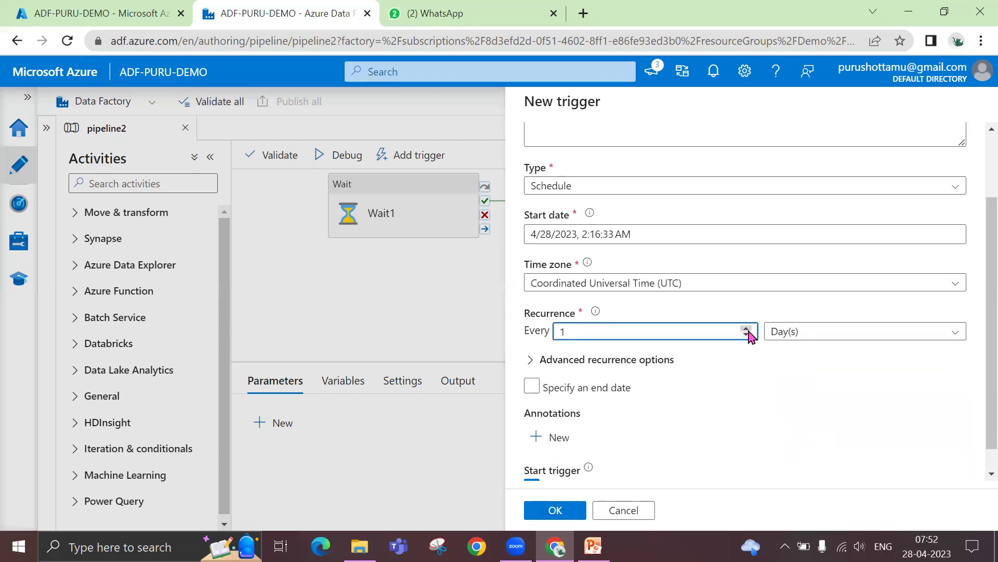
left_click(747, 329)
left_click(747, 329)
left_click(846, 337)
left_click(799, 456)
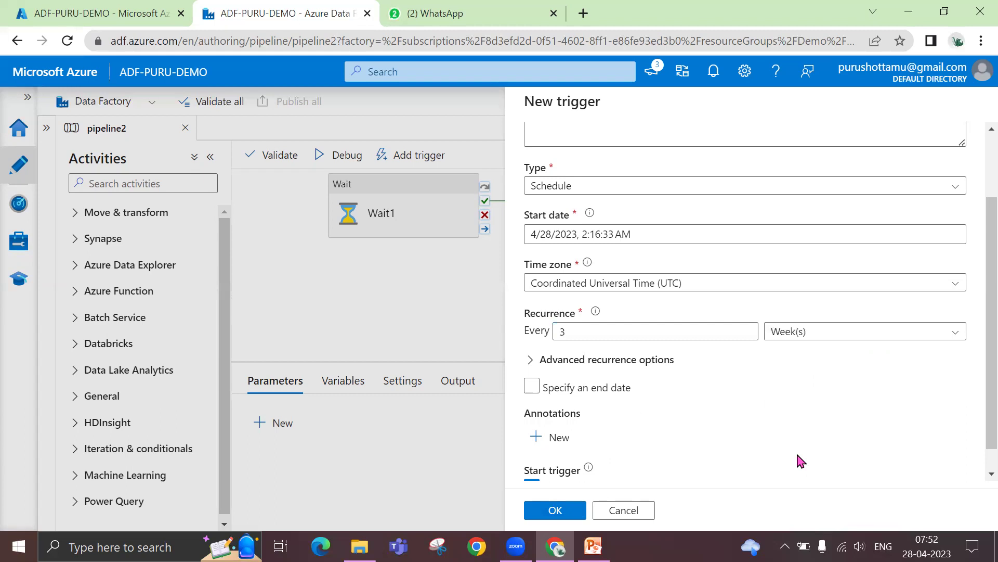
scroll(768, 426, "down", 1)
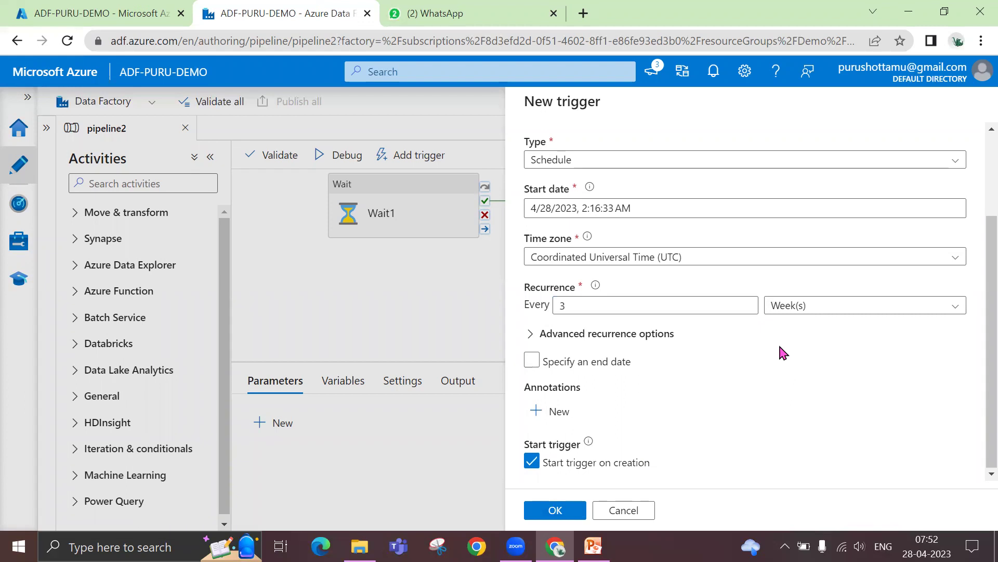
Set the trigger's recurrence to every 2 months.
left_click(715, 304)
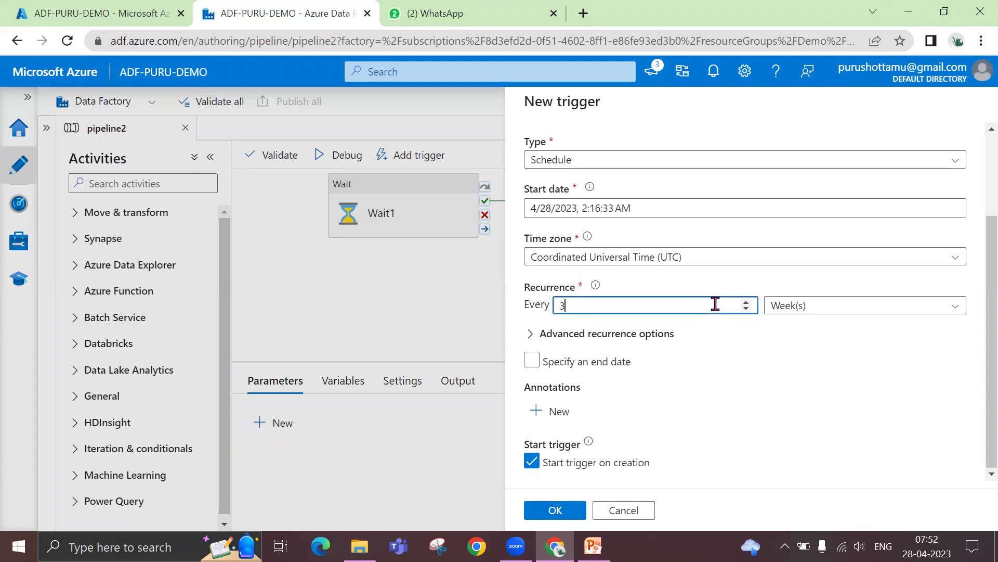
left_click(746, 309)
left_click(746, 309)
left_click(889, 311)
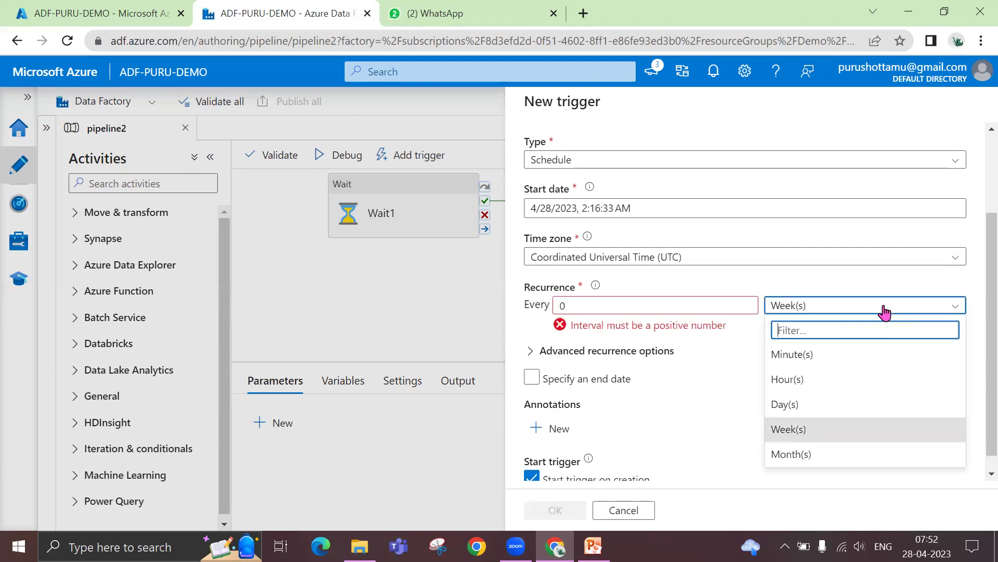
left_click(802, 455)
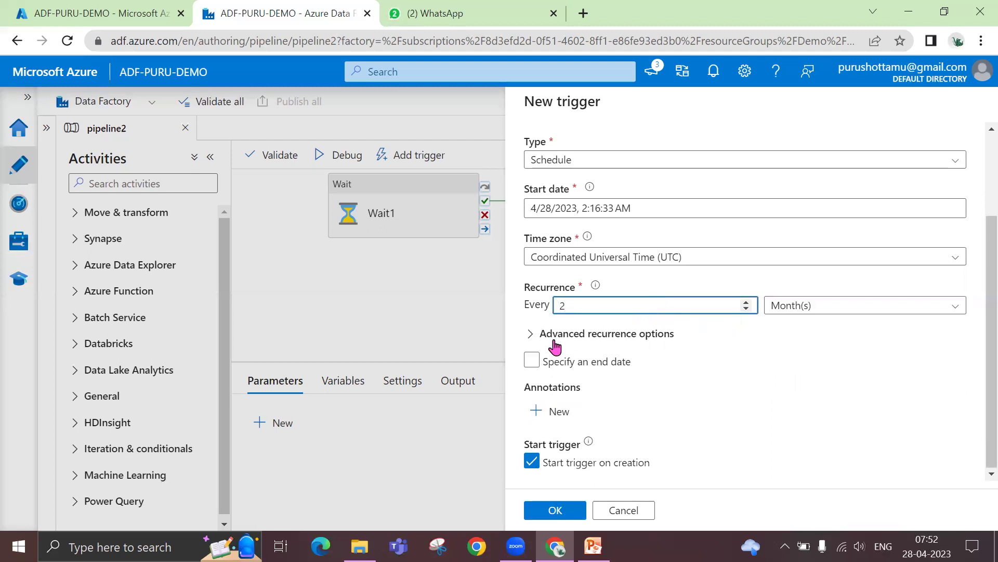
Enable an end date for the trigger and clear its End On value.
left_click(531, 361)
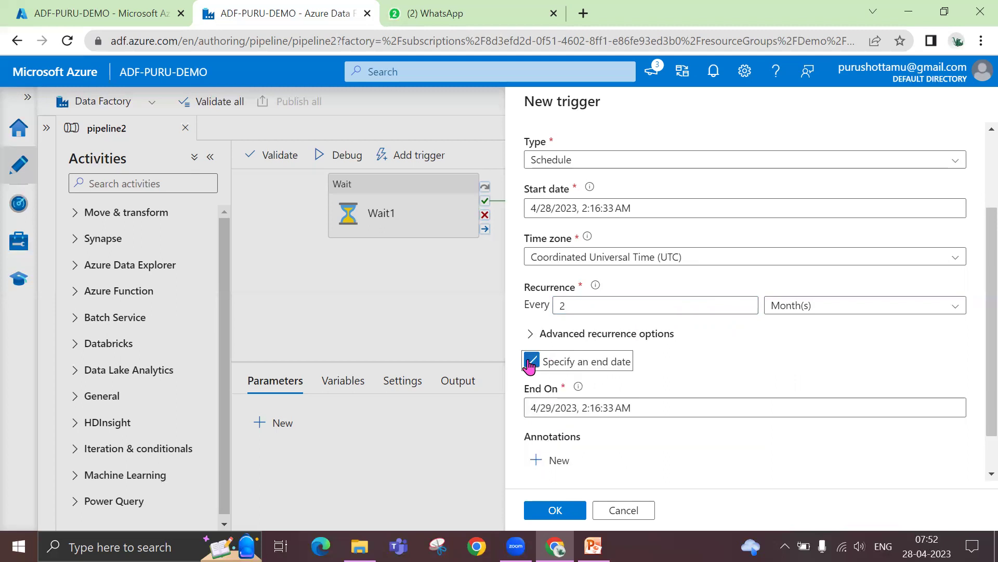
left_click(759, 408)
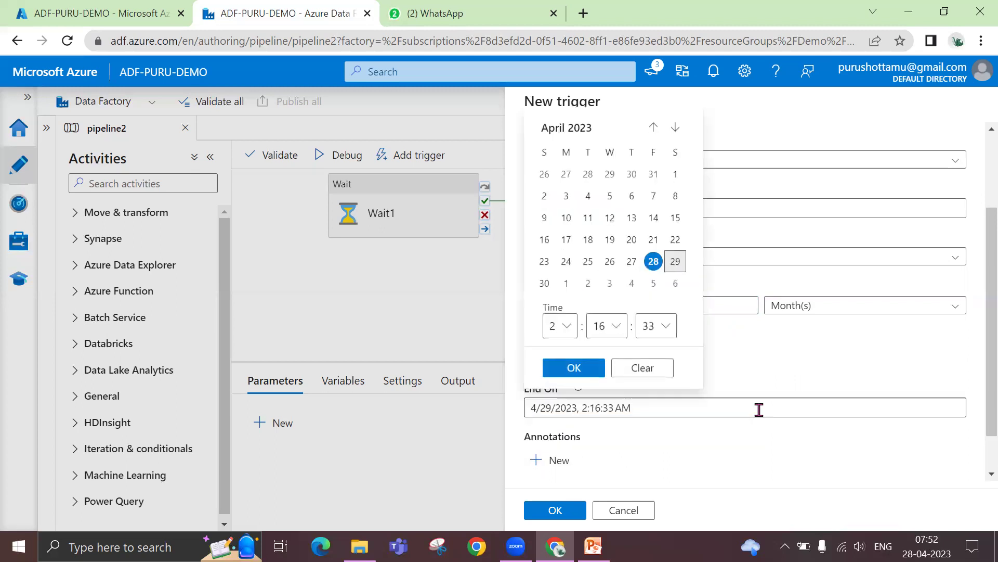
left_click(651, 371)
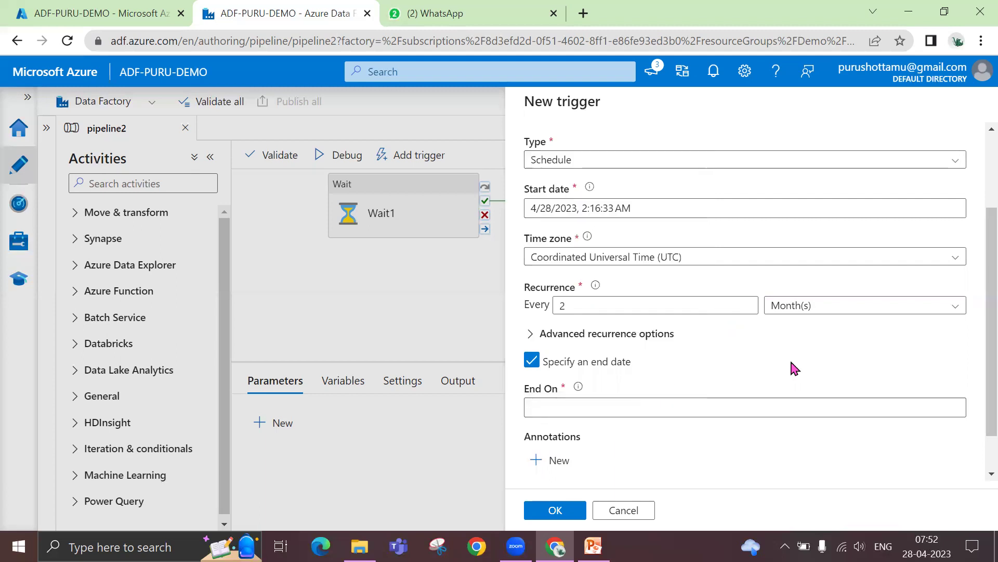
Try different recurrence intervals for the monthly schedule, including 0, 1 and negative values, finishing at 7.
left_click(646, 300)
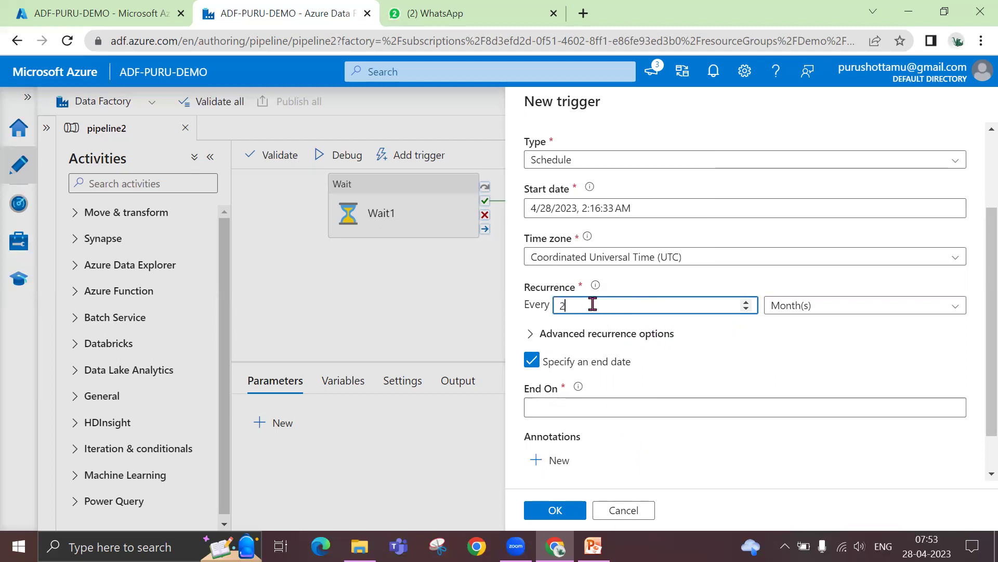
key("BackSpace")
type("0")
key("BackSpace")
type("1")
left_click(746, 309)
left_click(746, 309)
left_click(745, 302)
left_click(746, 302)
left_click(747, 308)
left_click(747, 309)
left_click(747, 309)
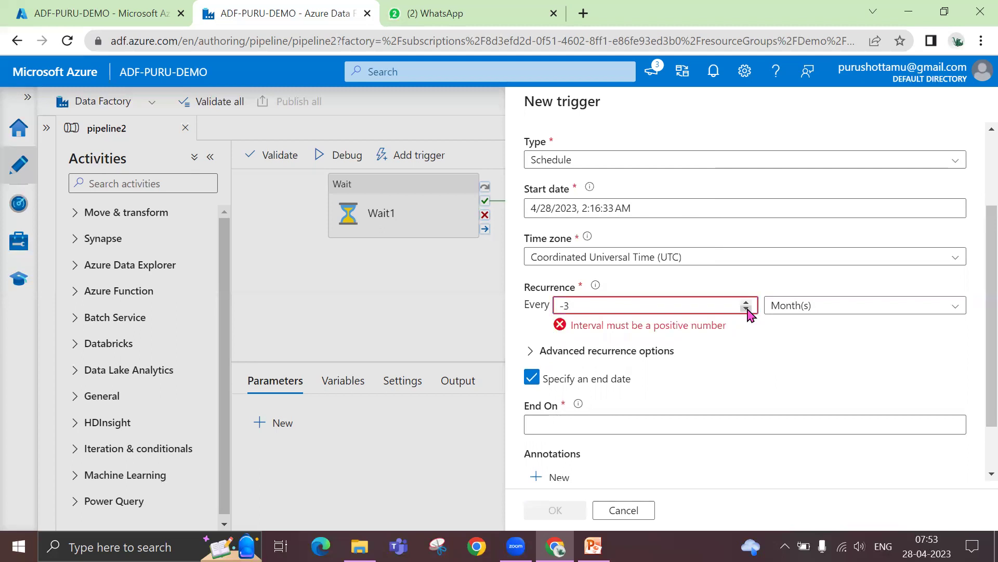
left_click(746, 302)
left_click(748, 309)
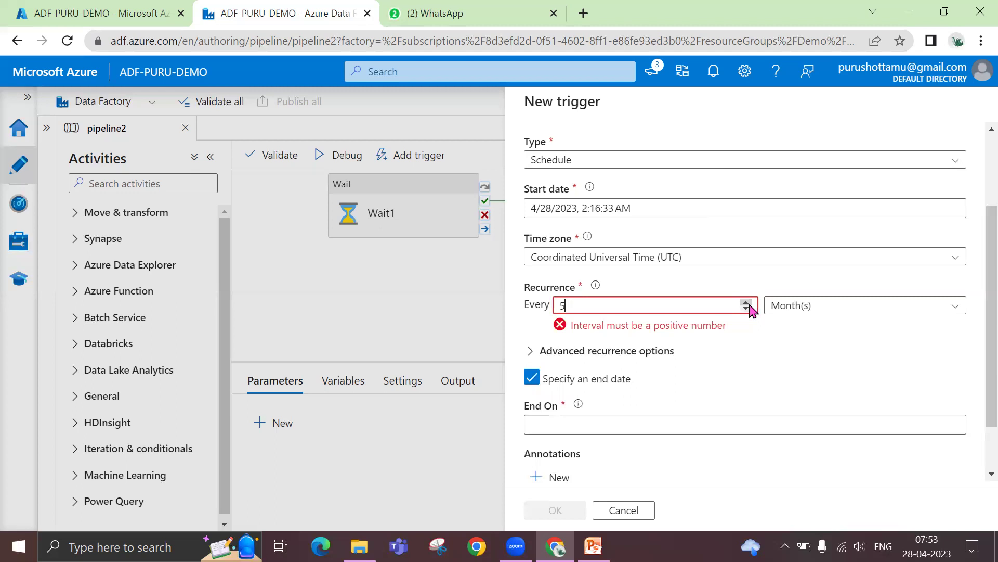
left_click(746, 303)
left_click(746, 303)
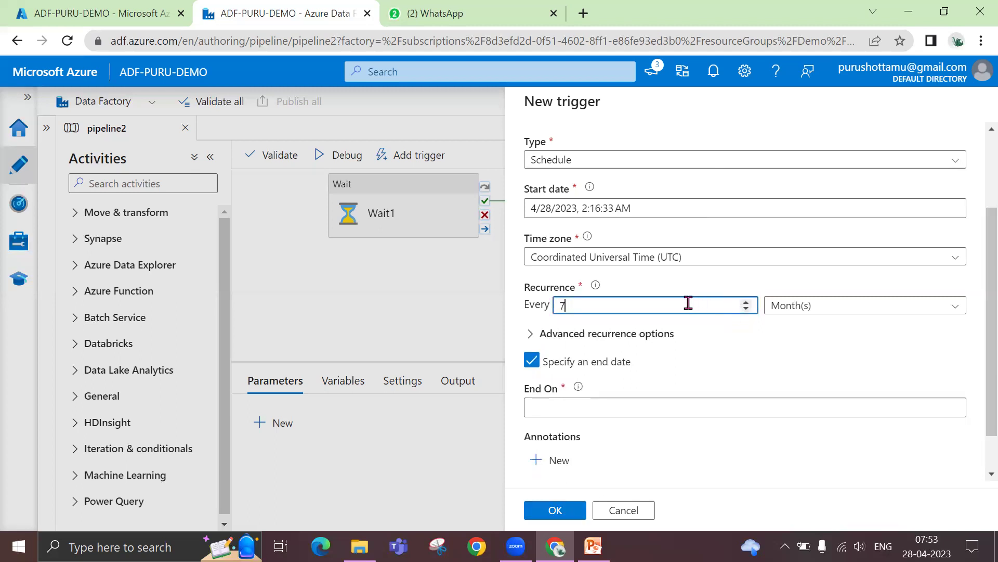
Try a recurrence interval of 30, then set the recurrence to every 15 months.
key("BackSpace")
type("30")
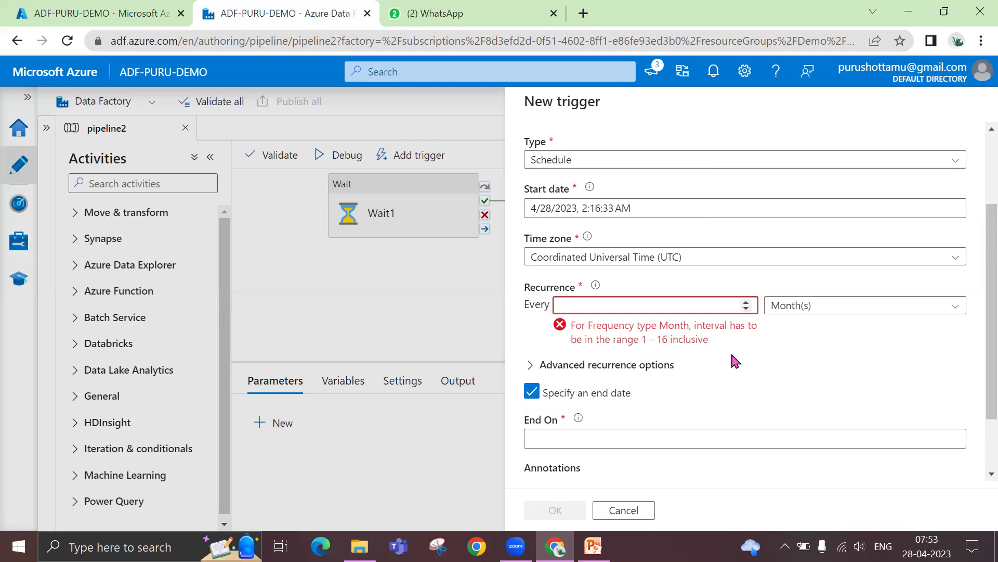
key("BackSpace")
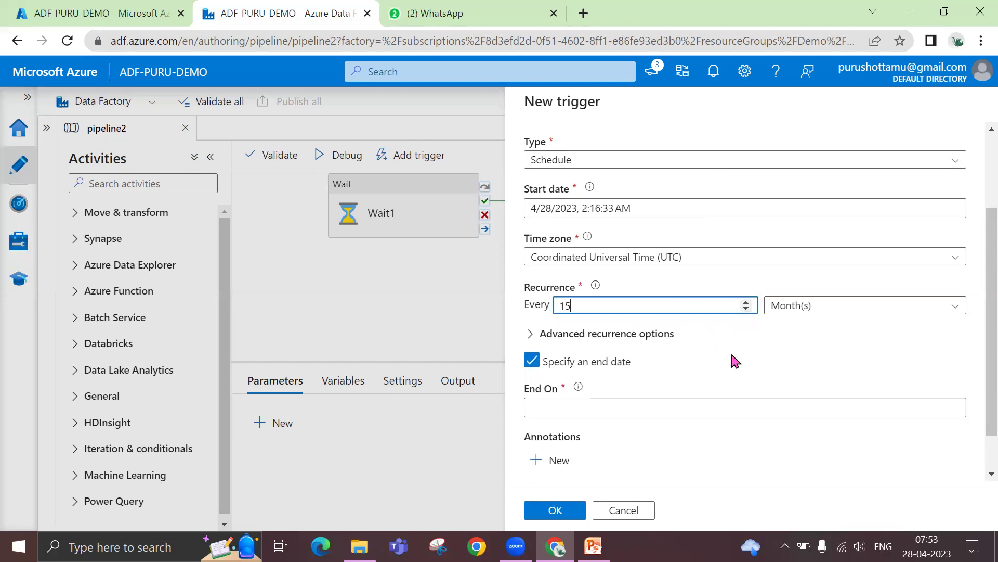
left_click(822, 312)
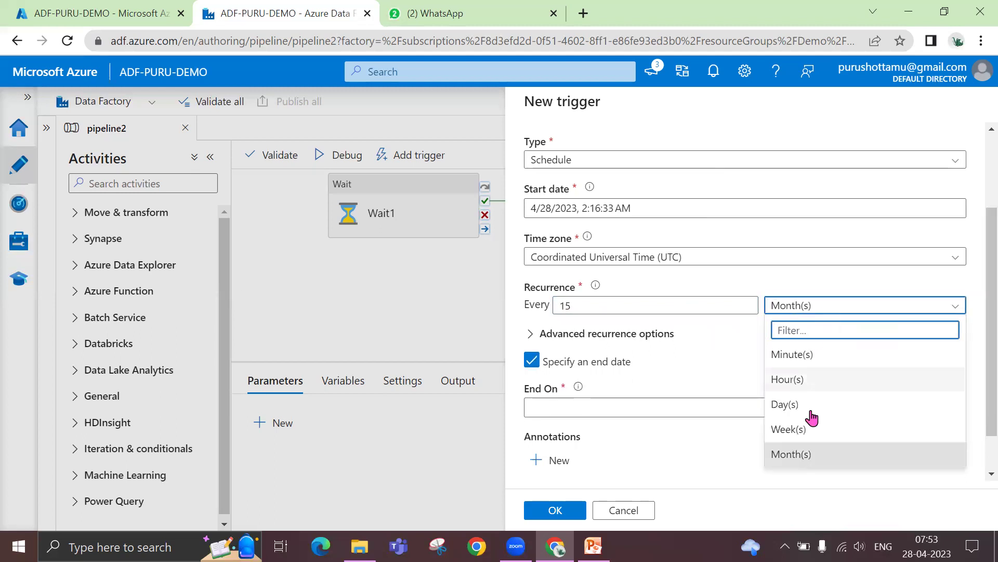
left_click(803, 457)
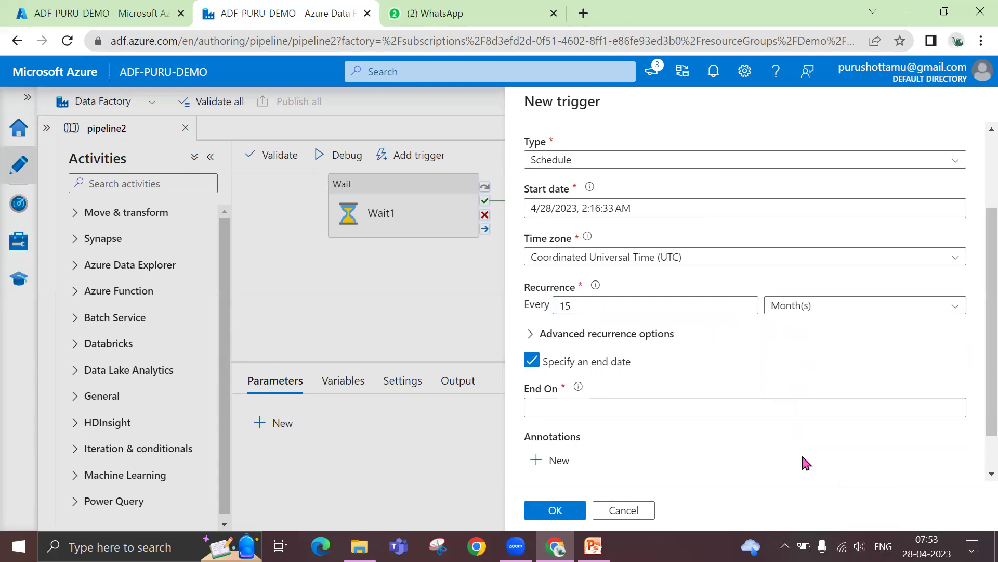
Remove the trigger's end date and expand the advanced recurrence options.
left_click(530, 365)
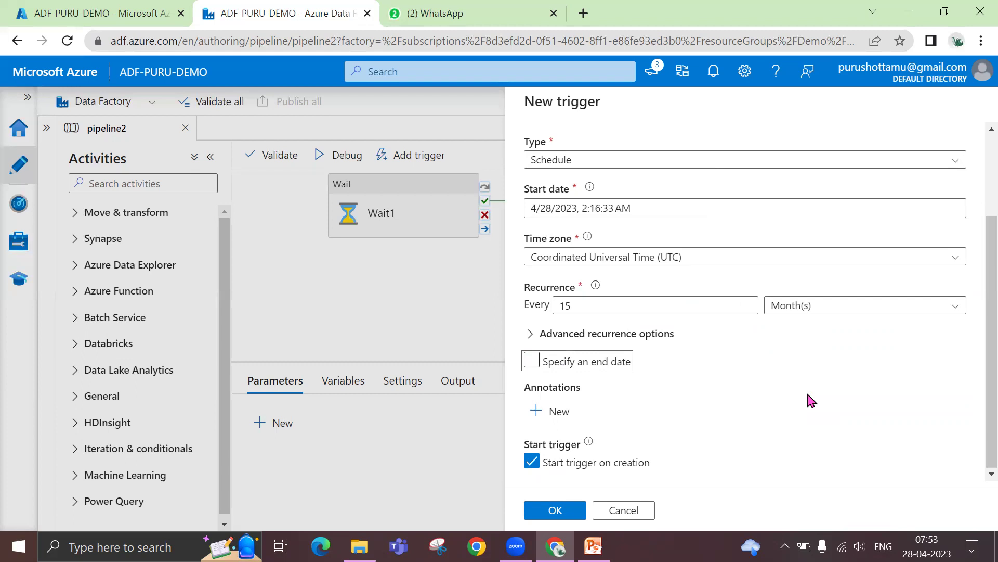
scroll(811, 401, "up", 2)
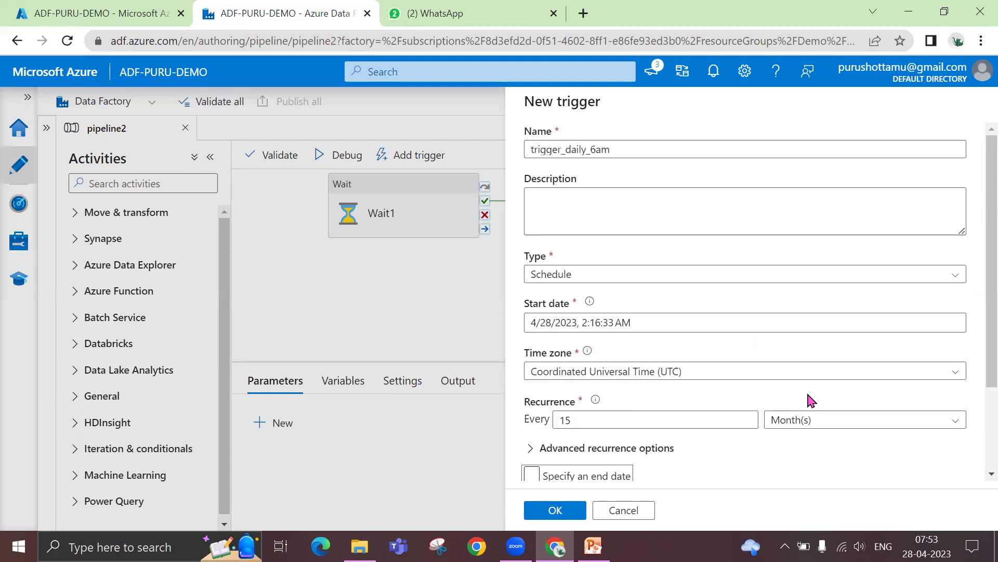
scroll(811, 400, "down", 2)
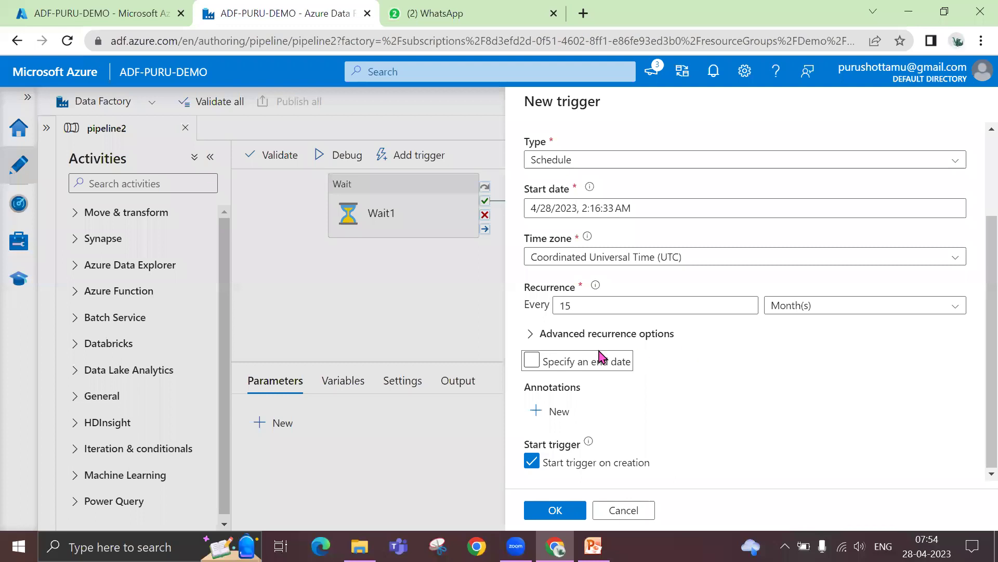
left_click(531, 334)
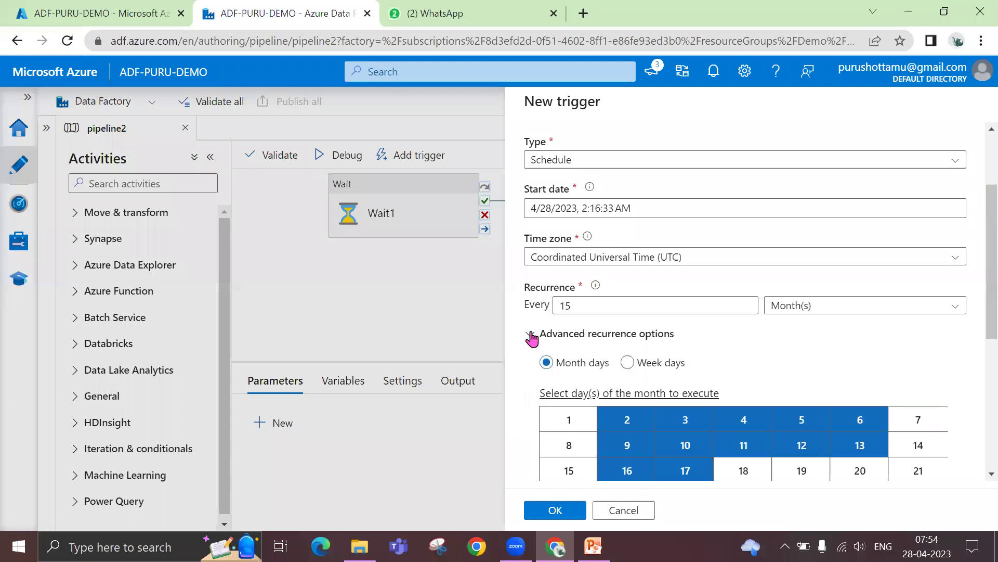
scroll(832, 383, "down", 1)
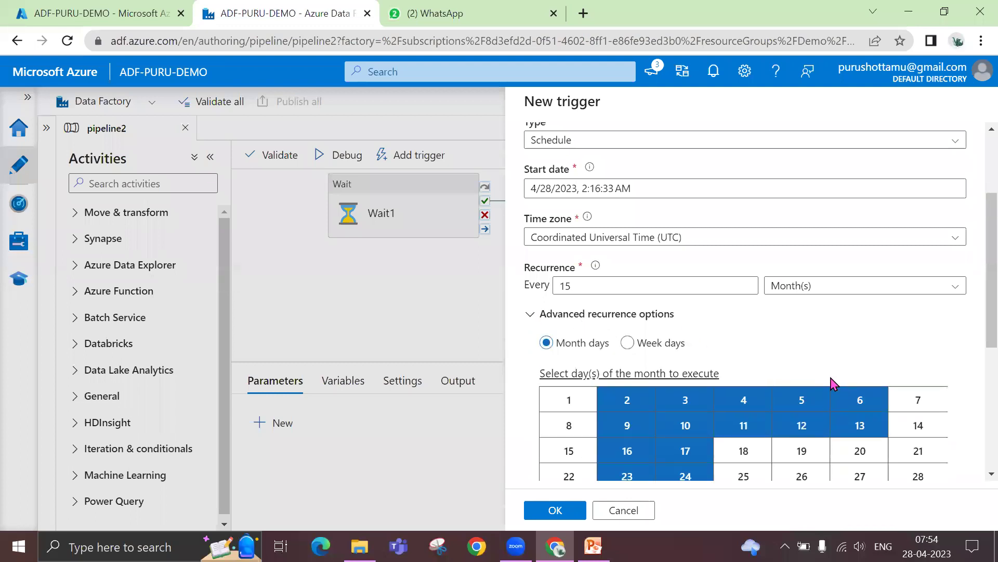
scroll(832, 383, "down", 3)
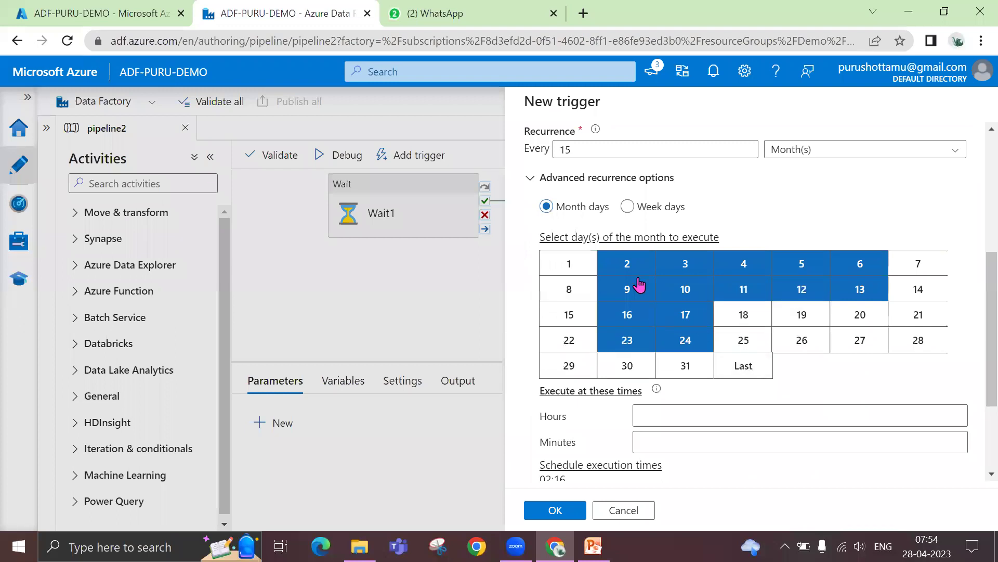
Compare the week days and month days modes of the advanced recurrence, ending on month days.
left_click(626, 207)
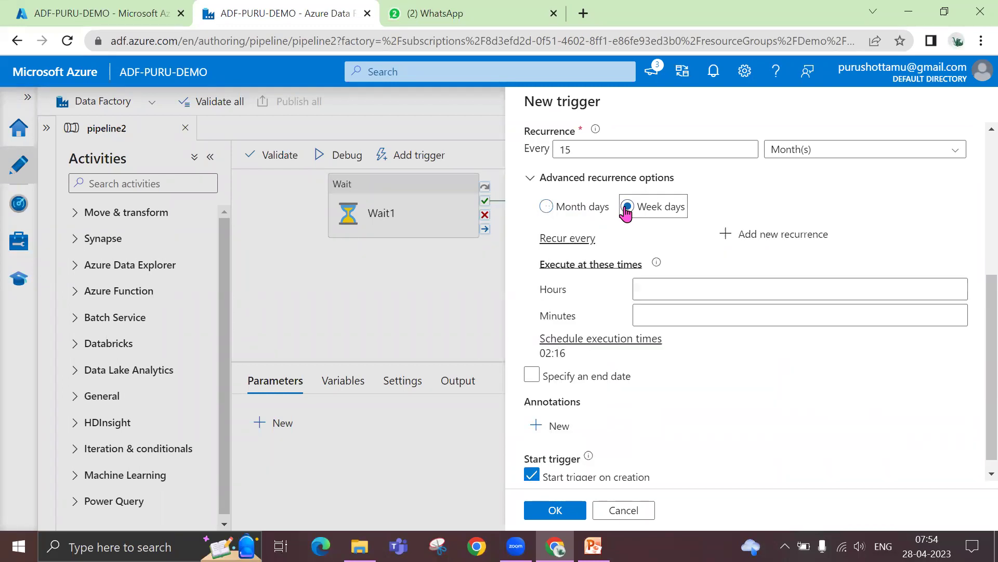
left_click(546, 207)
left_click(626, 208)
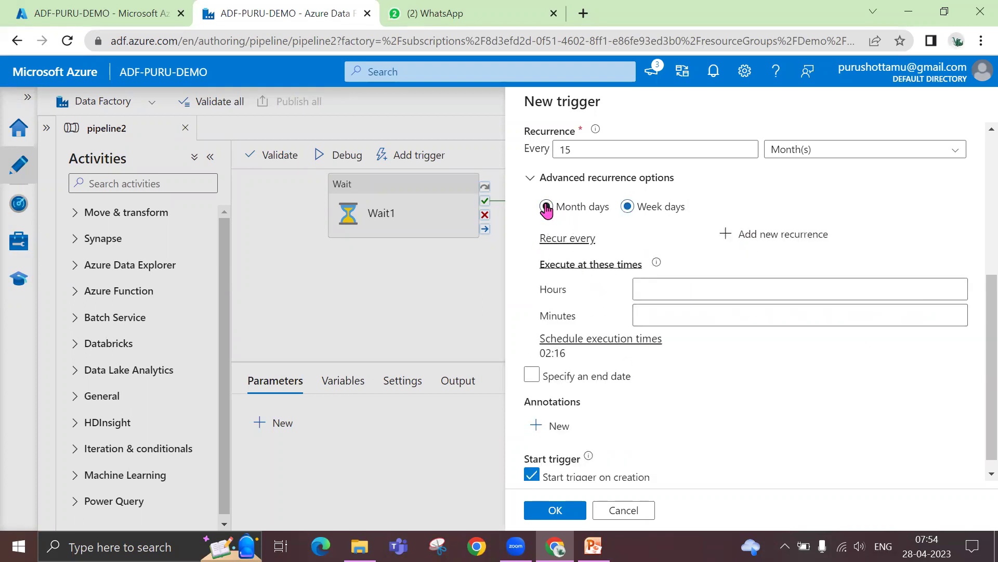
left_click(546, 208)
Add month days 18, 19, 20, 25, 26 and 27 to the execution days.
left_click(742, 316)
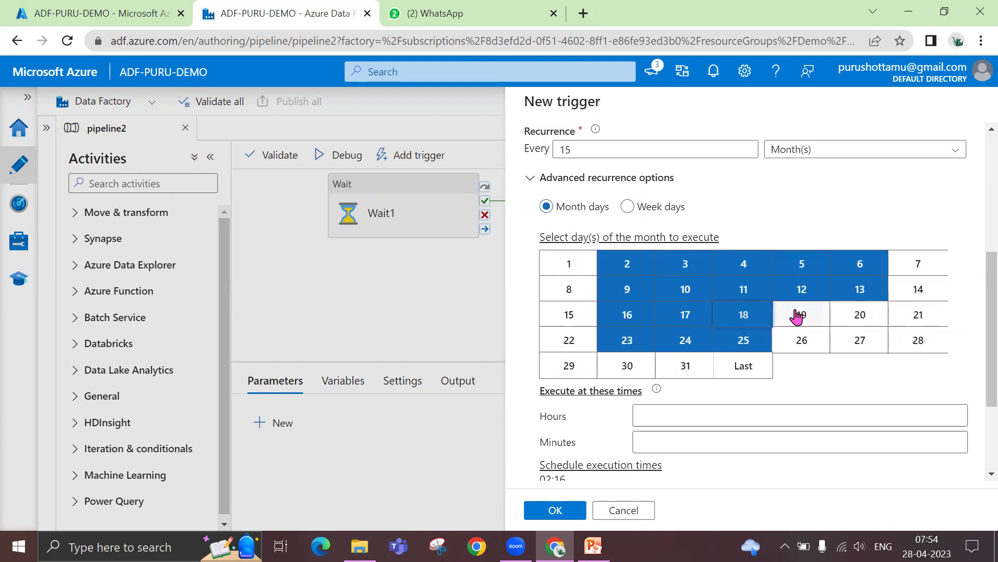
left_click(797, 316)
left_click(813, 345)
left_click(851, 338)
left_click(851, 325)
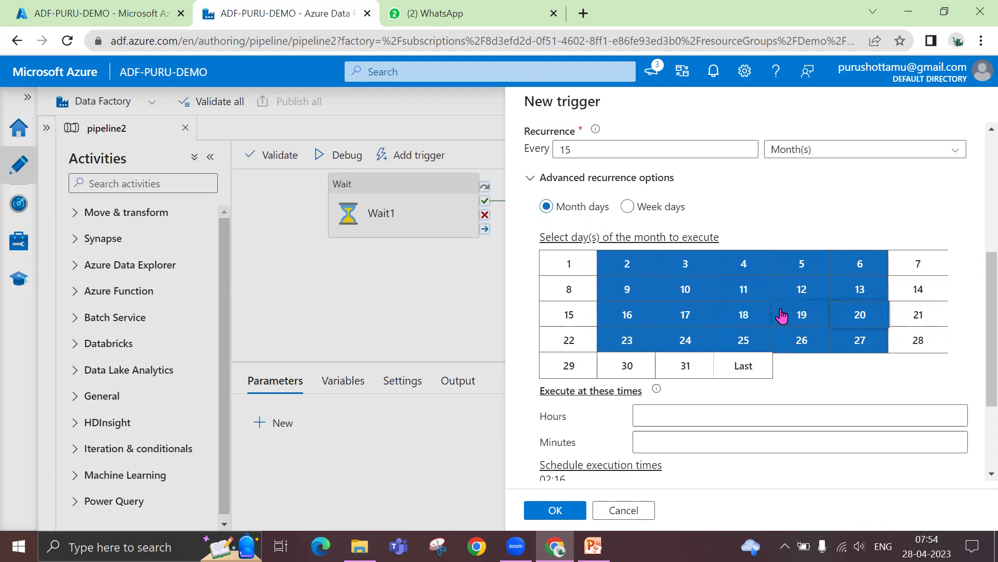
Set the advanced recurrence to week days on the first Sunday and continue to the trigger run parameters.
left_click(629, 207)
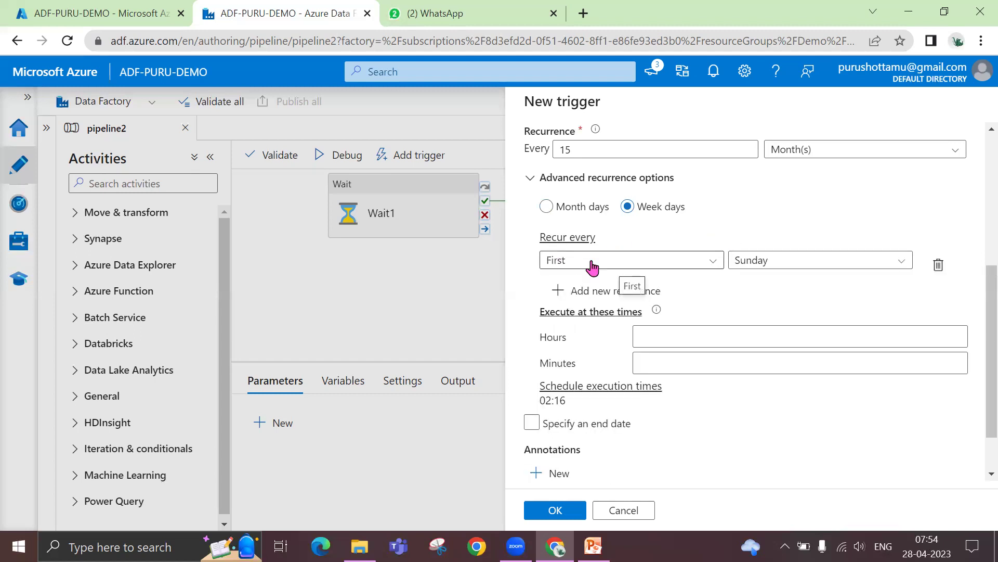
left_click(713, 262)
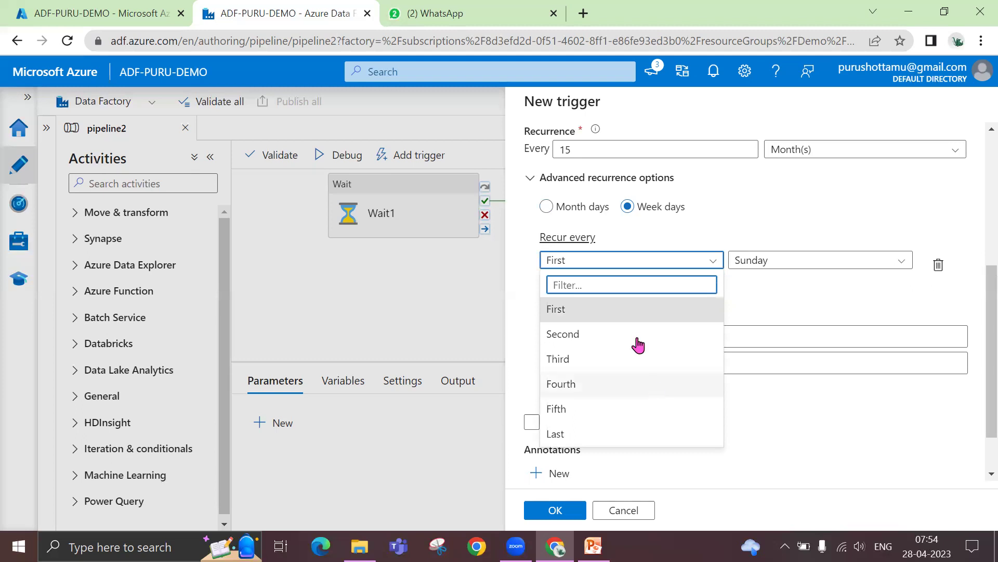
left_click(824, 266)
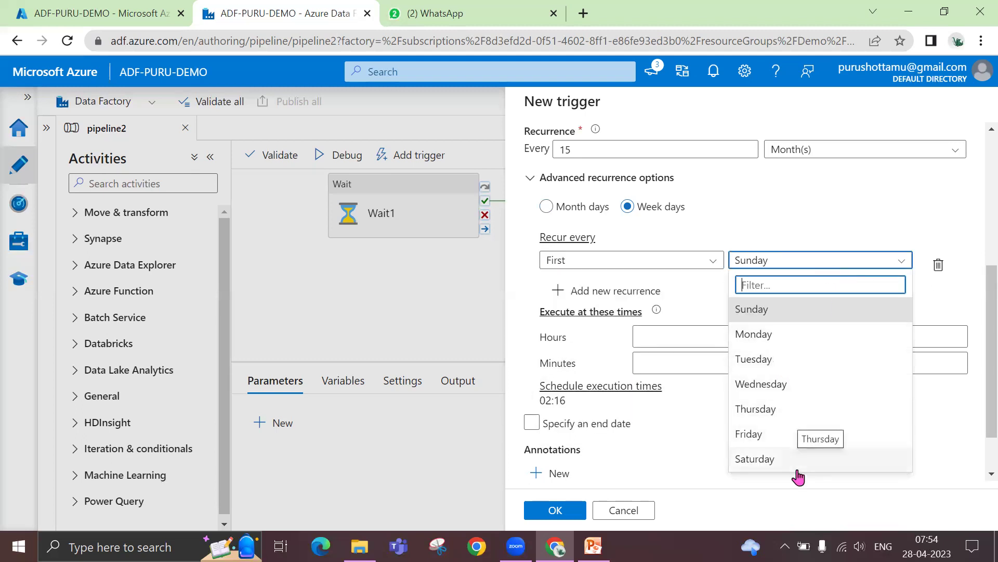
left_click(801, 225)
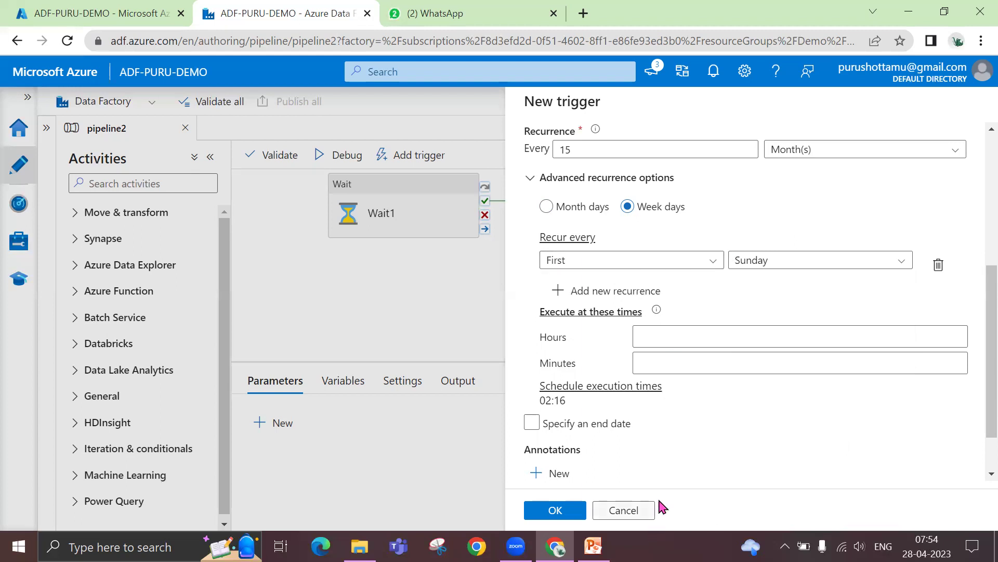
left_click(569, 514)
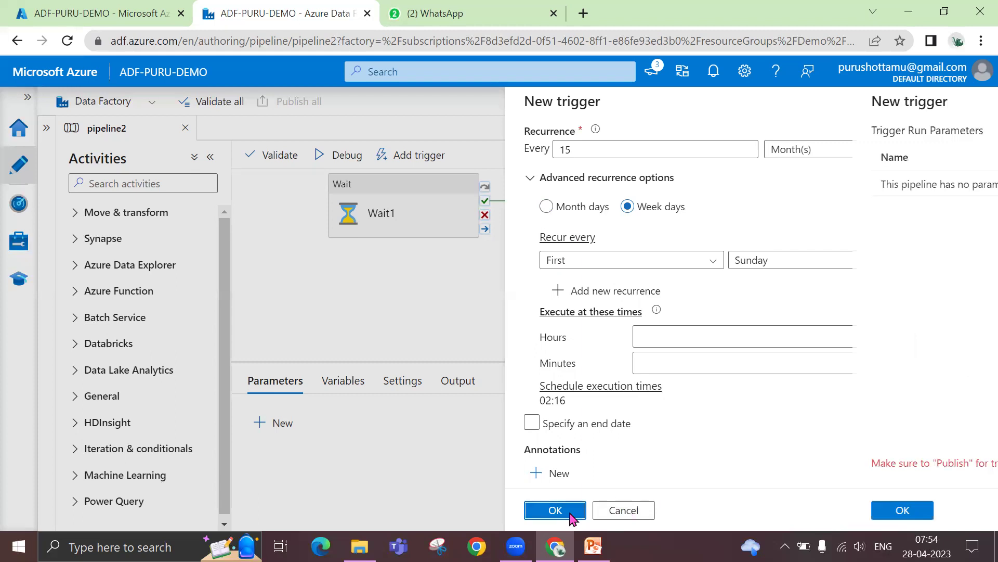
Save the new schedule trigger and check that it is attached to pipeline2 in the pipeline's trigger list.
left_click(567, 512)
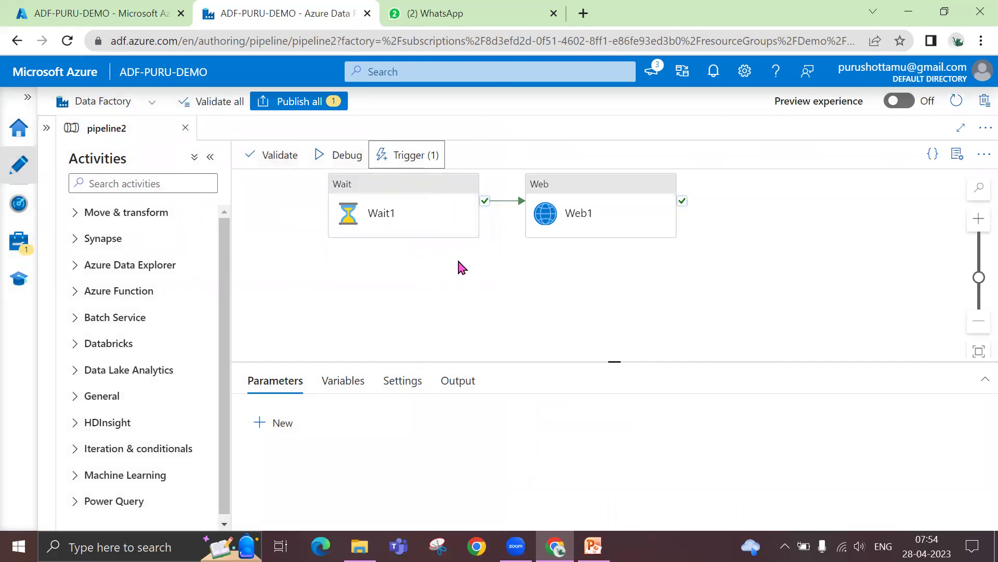
left_click(422, 167)
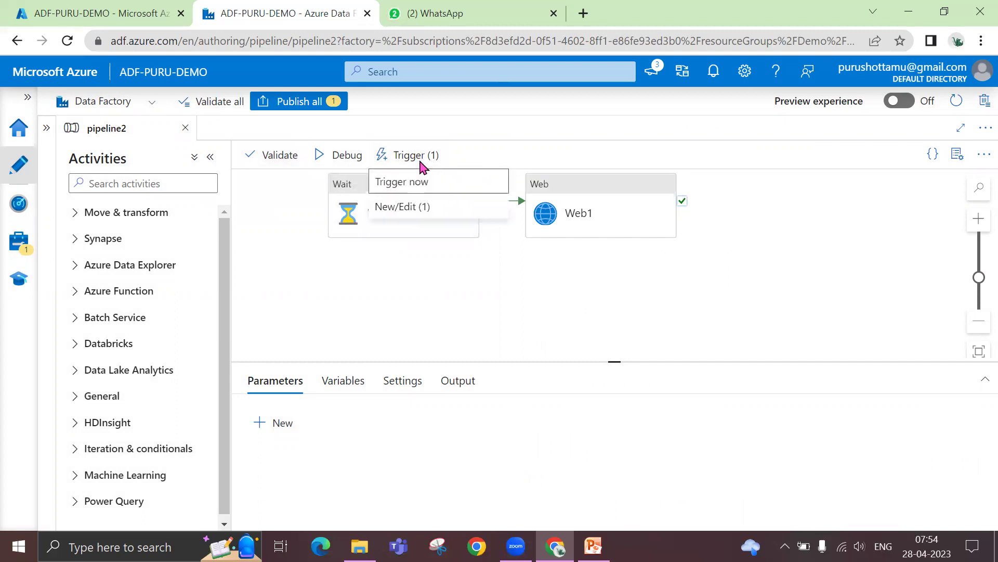
left_click(411, 208)
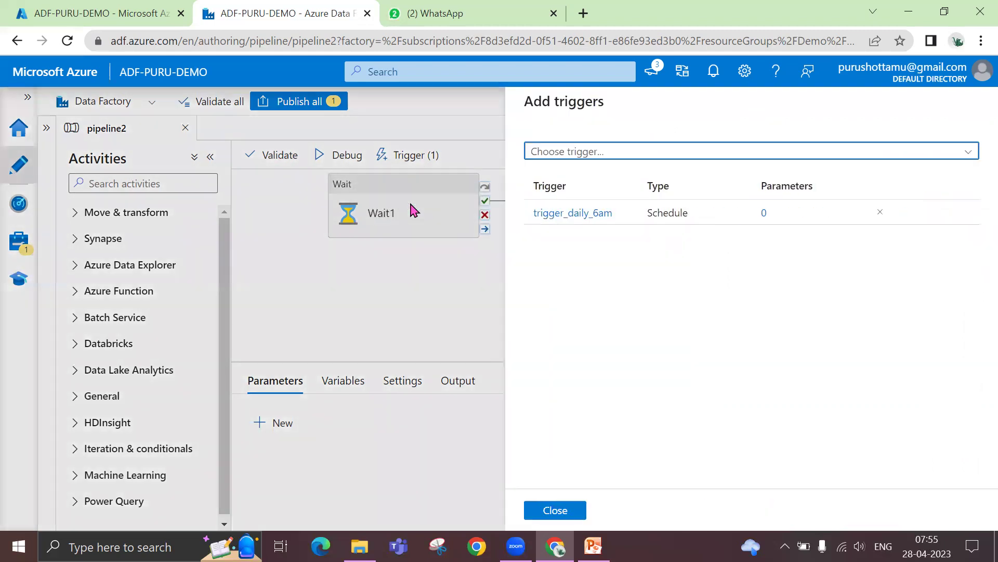
left_click(554, 510)
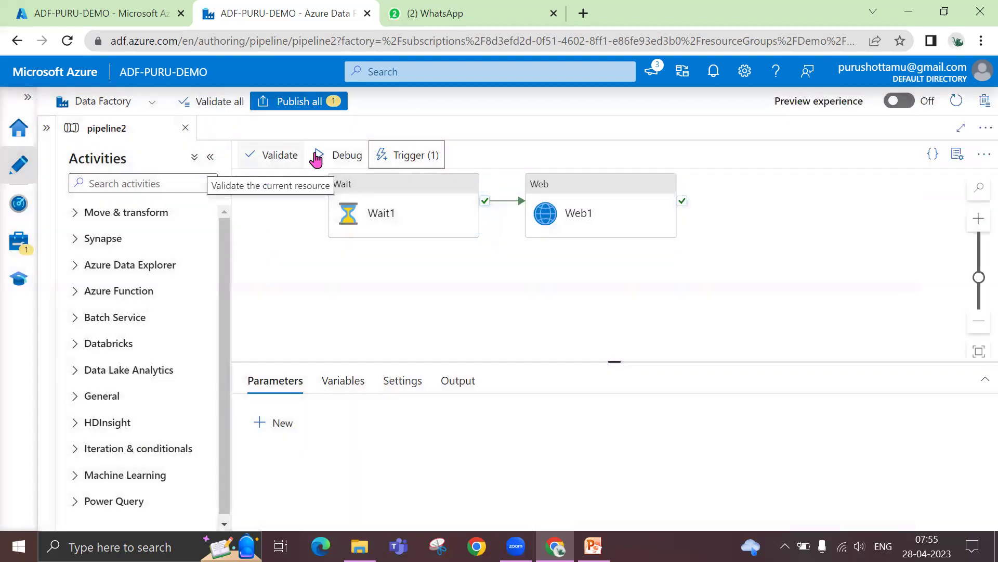
Publish the pending trigger_daily_6am change to the live environment.
left_click(299, 104)
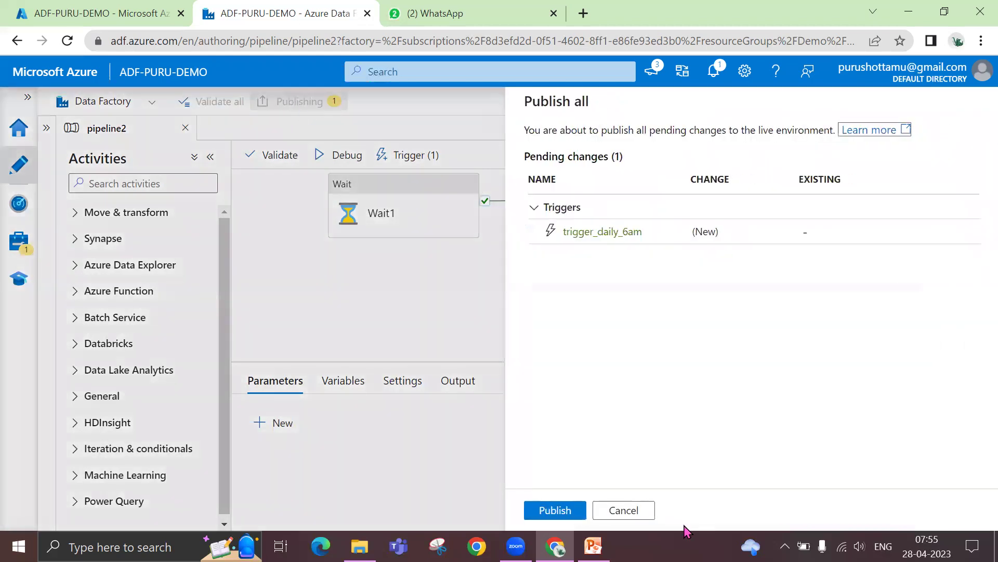
left_click(556, 512)
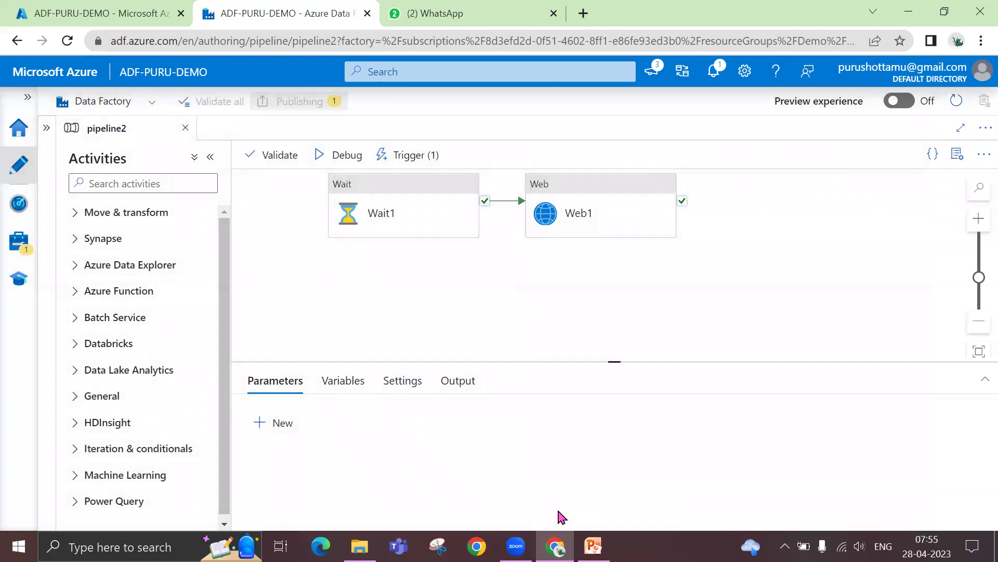
left_click_drag(615, 360, 624, 325)
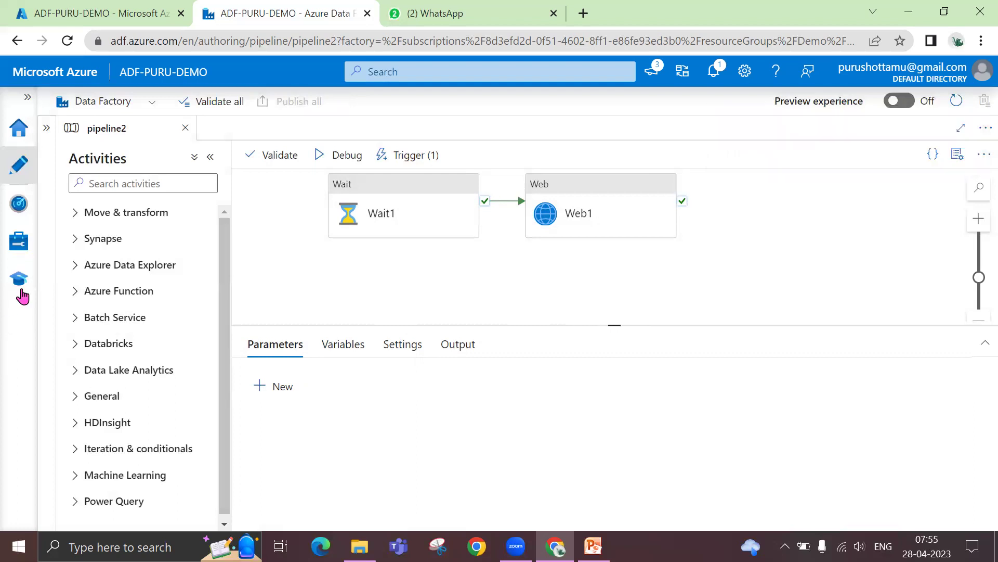
Look up trigger_daily_6am among the factory's managed triggers and check its status and related pipelines.
left_click(18, 242)
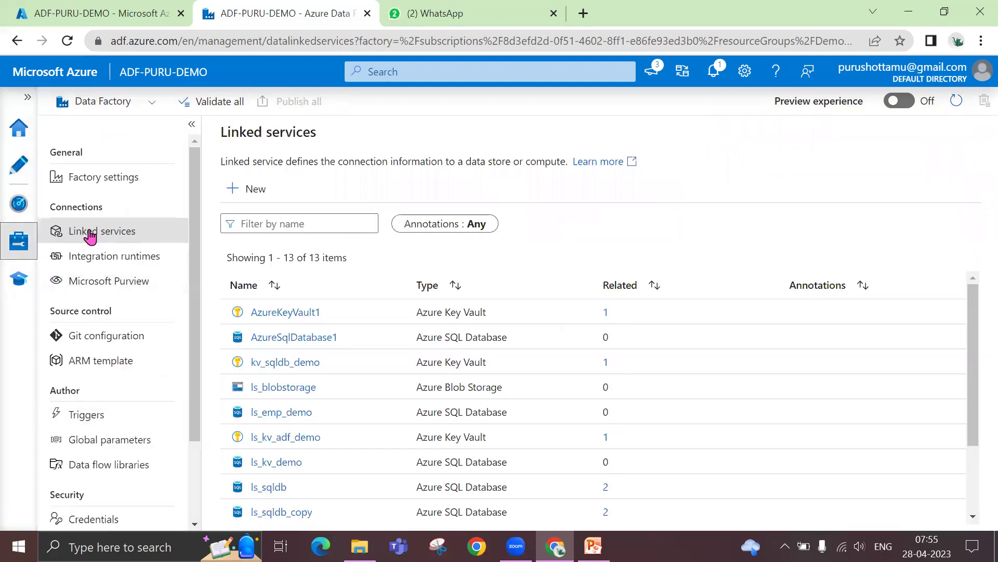
left_click(83, 416)
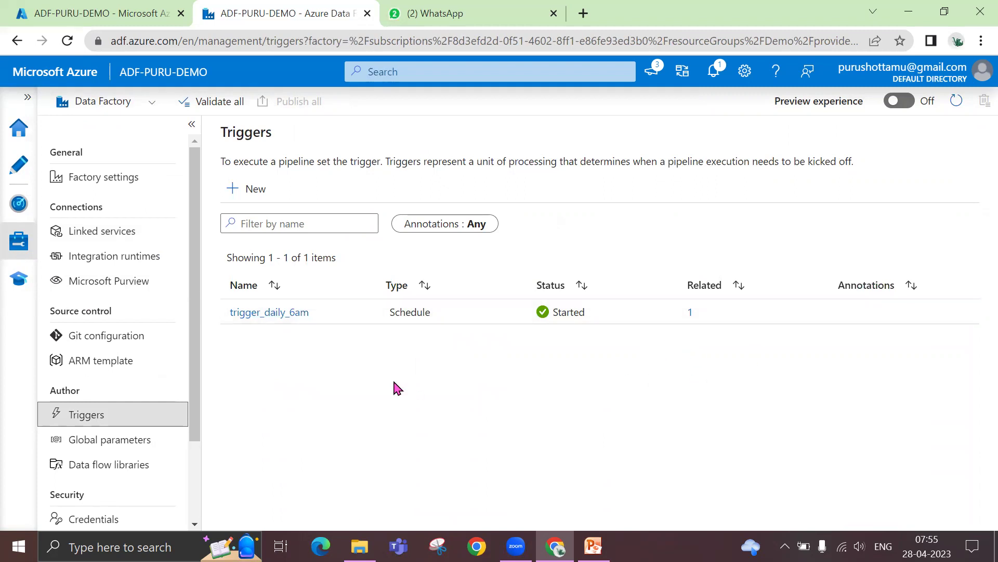
left_click(691, 316)
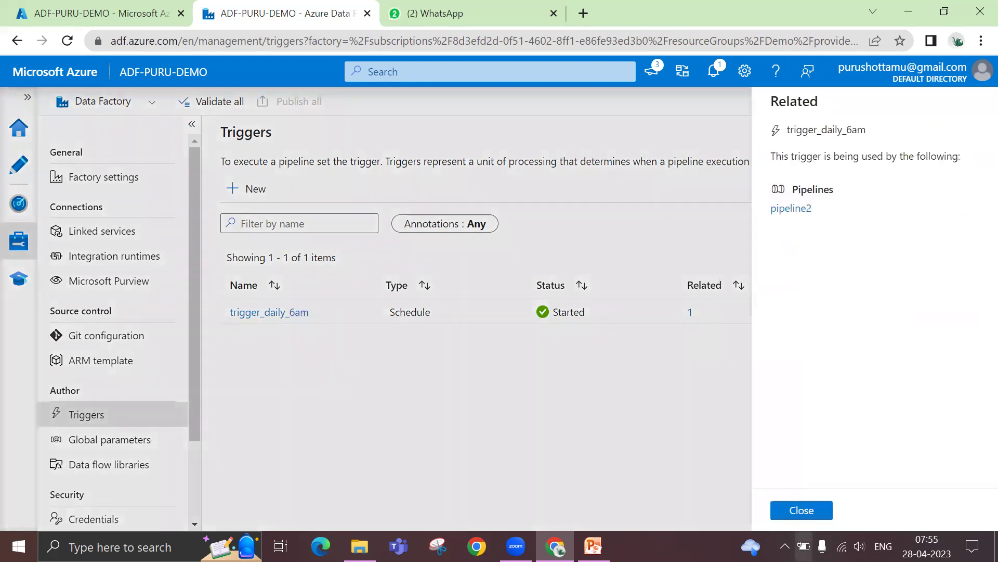
left_click(807, 512)
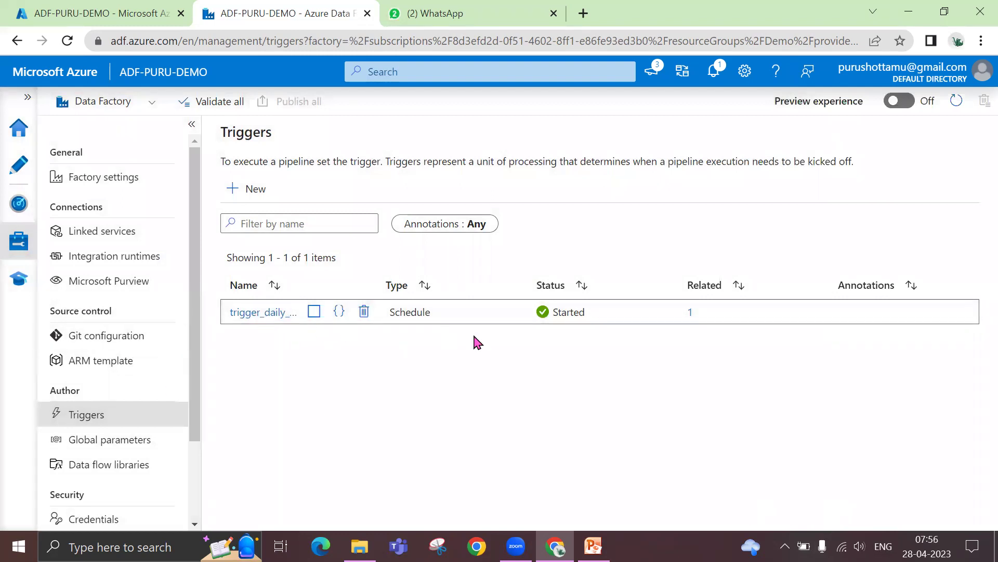
left_click(691, 314)
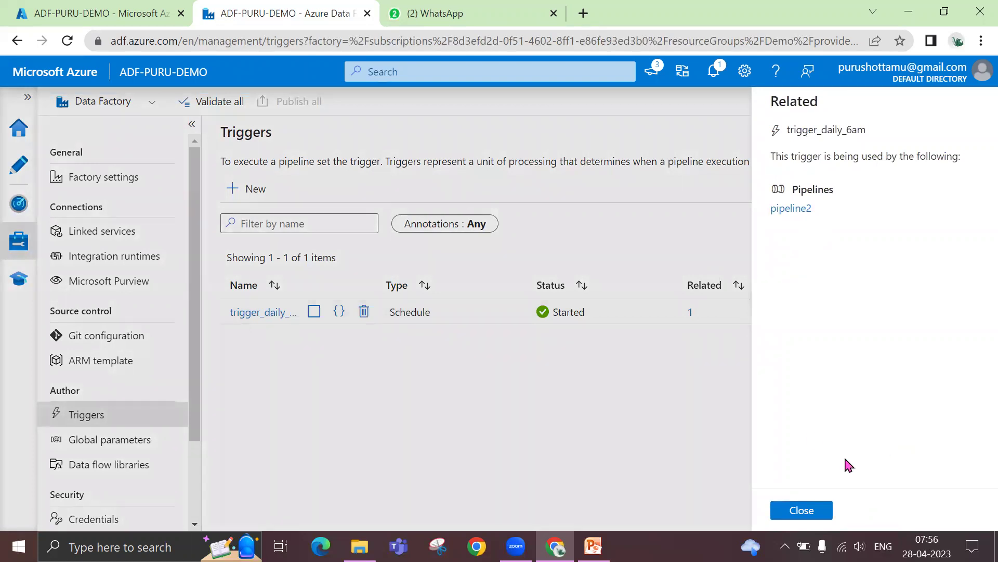
left_click(803, 511)
Return to authoring pipeline2 and start another new trigger for it.
left_click(18, 180)
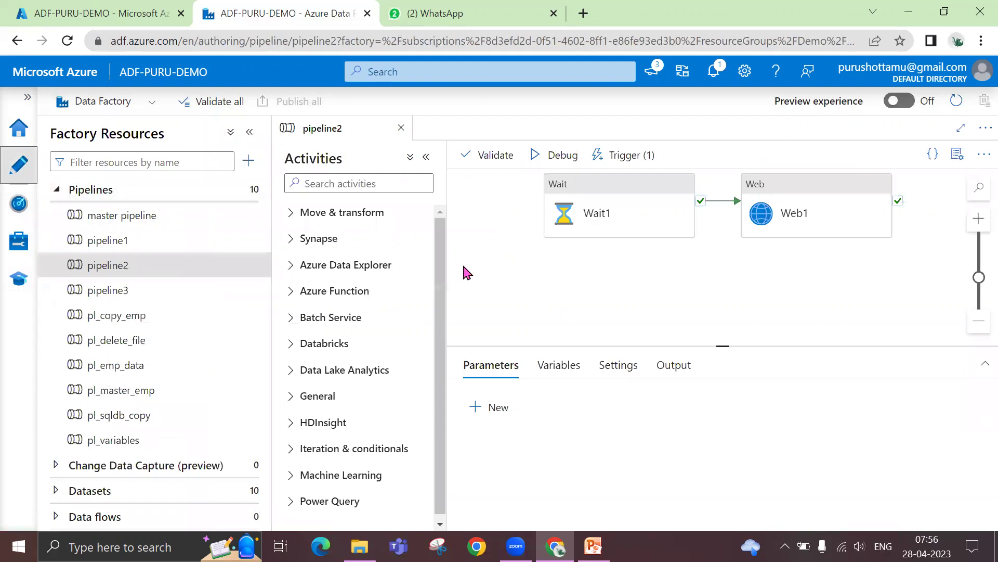
left_click(249, 134)
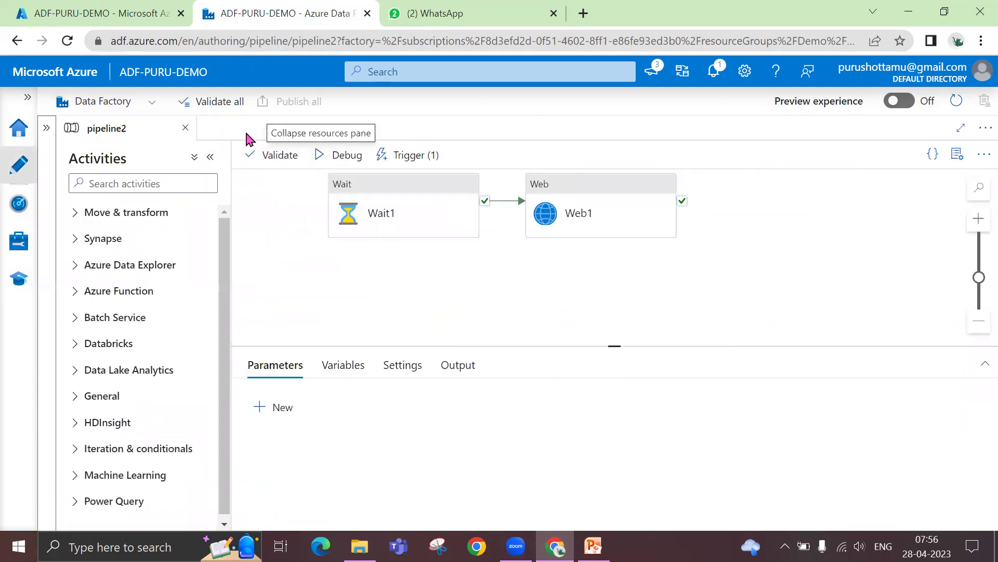
left_click(423, 156)
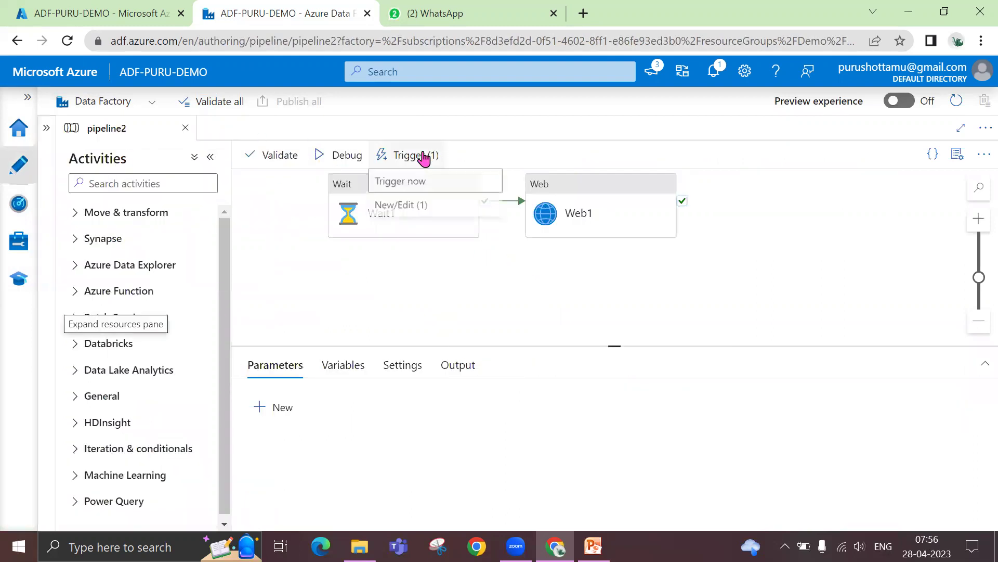
left_click(411, 207)
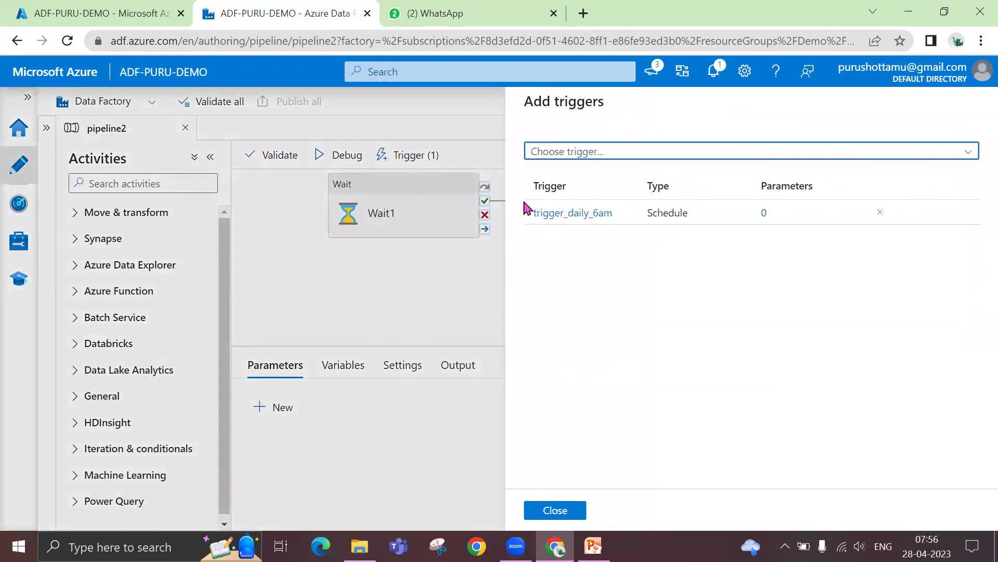
left_click(608, 161)
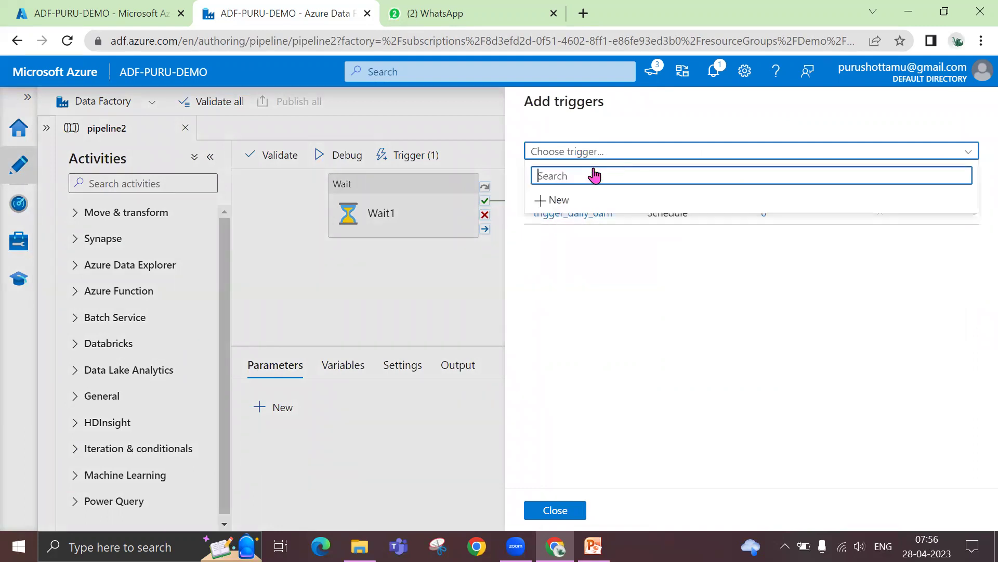
left_click(564, 209)
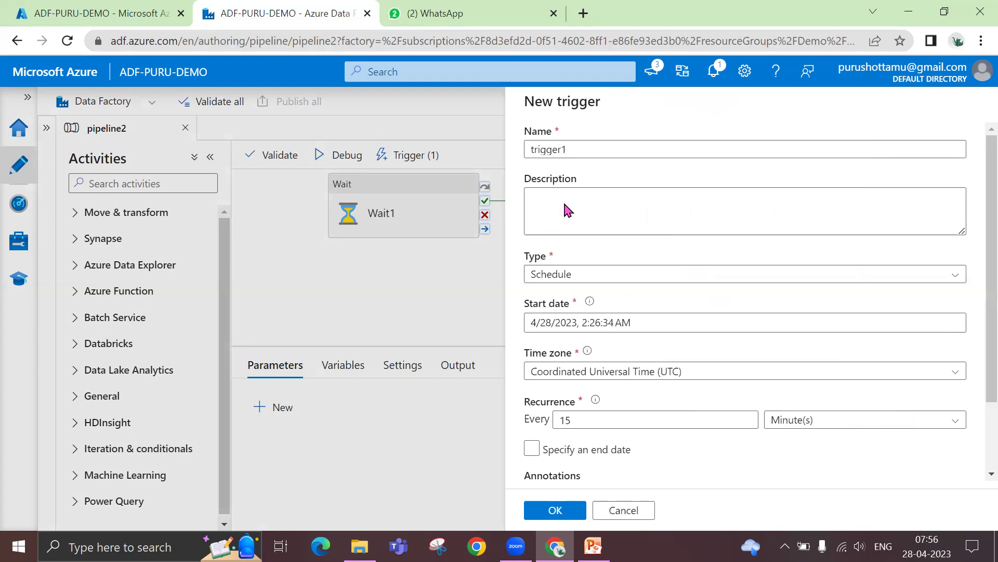
Name the new trigger trigger_tumbling and set its type to Tumbling window.
left_click_drag(633, 143, 441, 156)
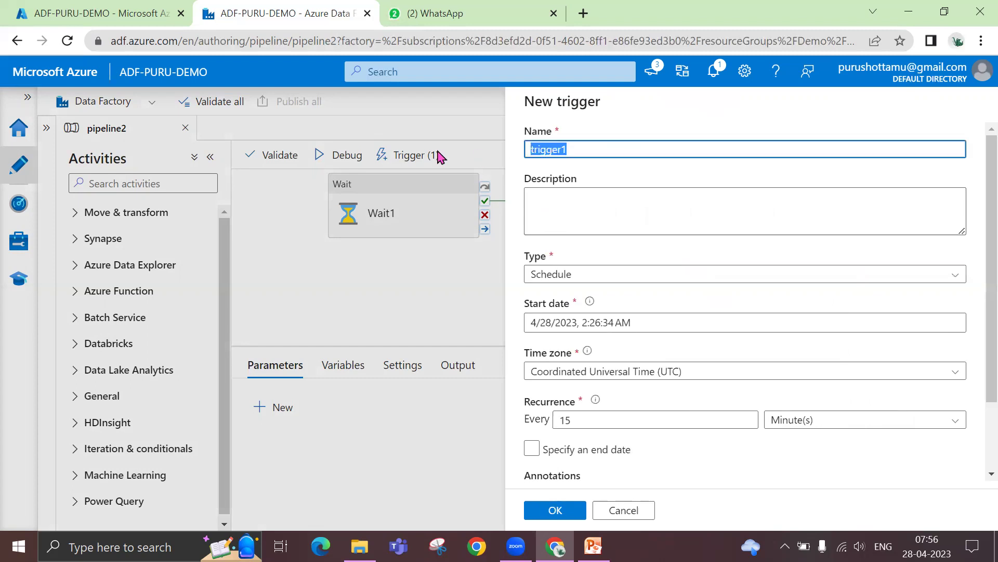
type("tri")
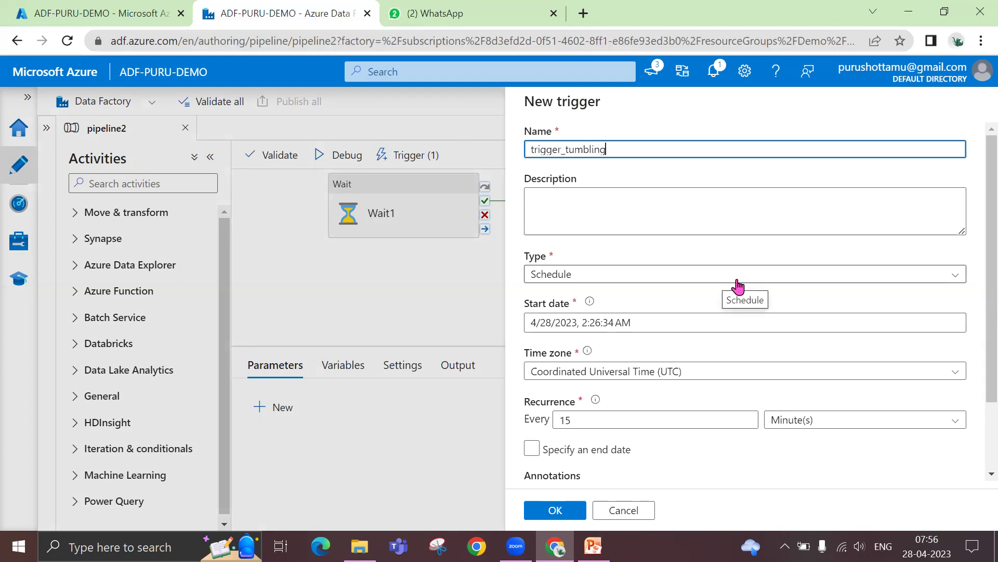
left_click(665, 276)
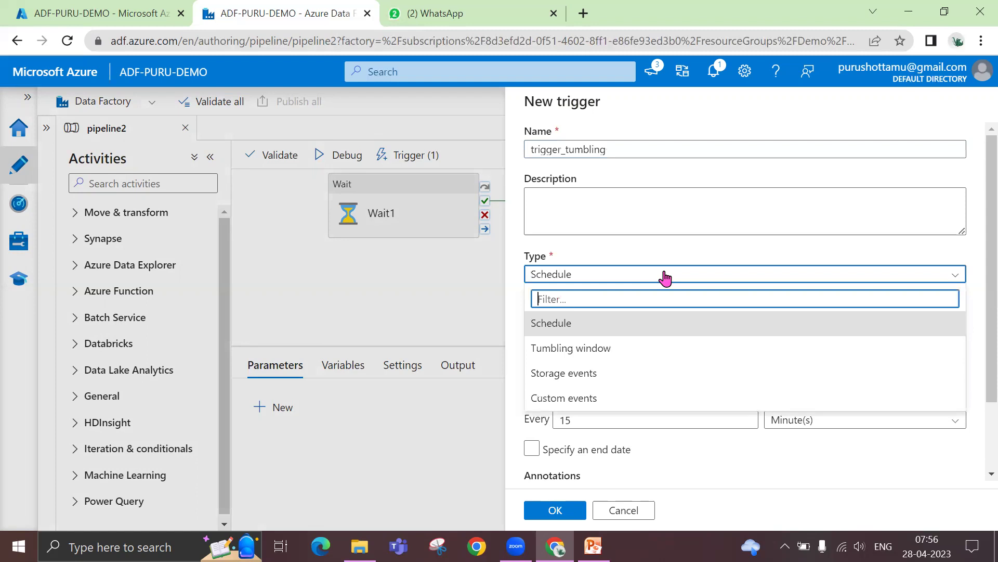
left_click(622, 350)
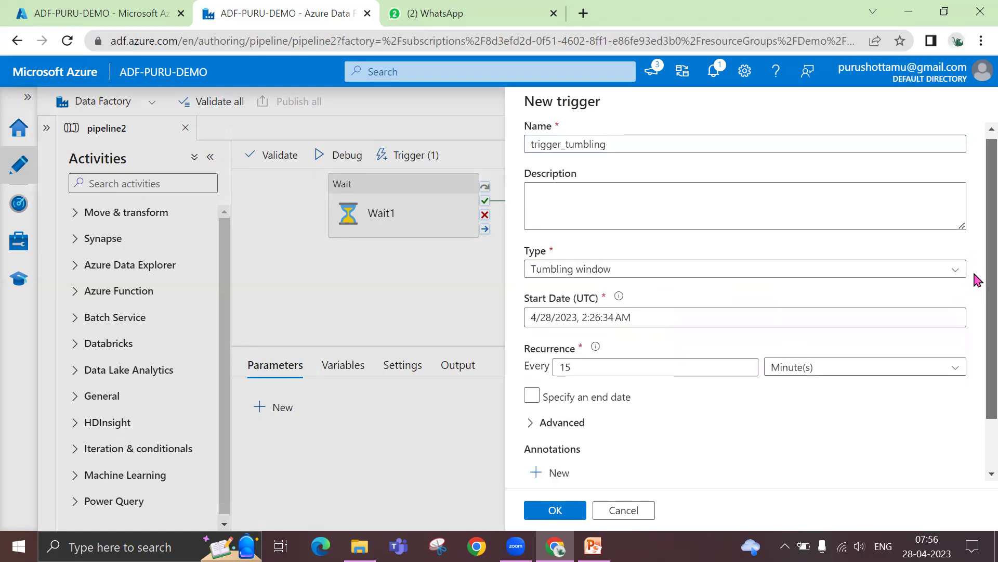
Clear the tumbling window trigger's start date and set it again to 4/28/2023, 2:26:34 AM.
scroll(977, 280, "down", 1)
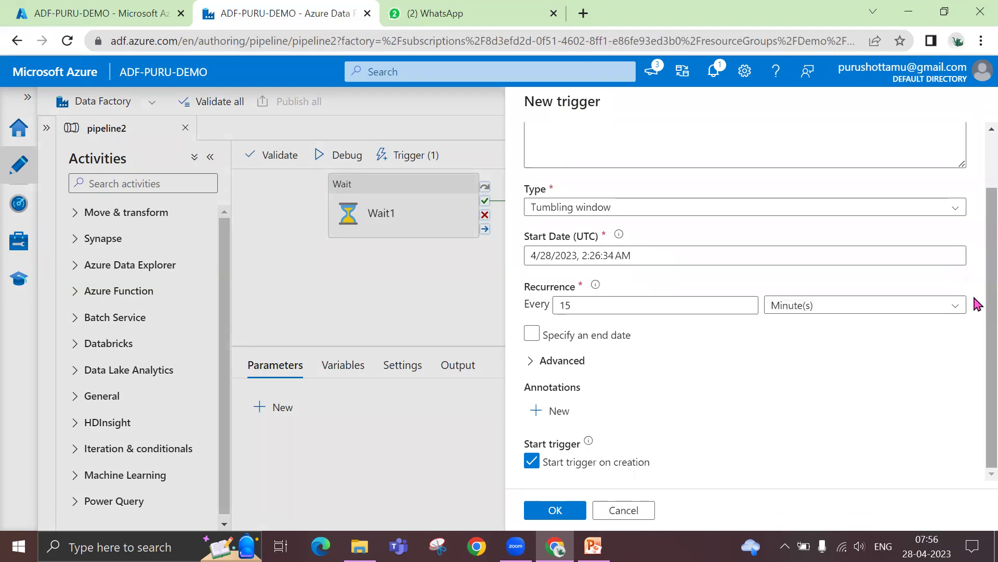
left_click(847, 256)
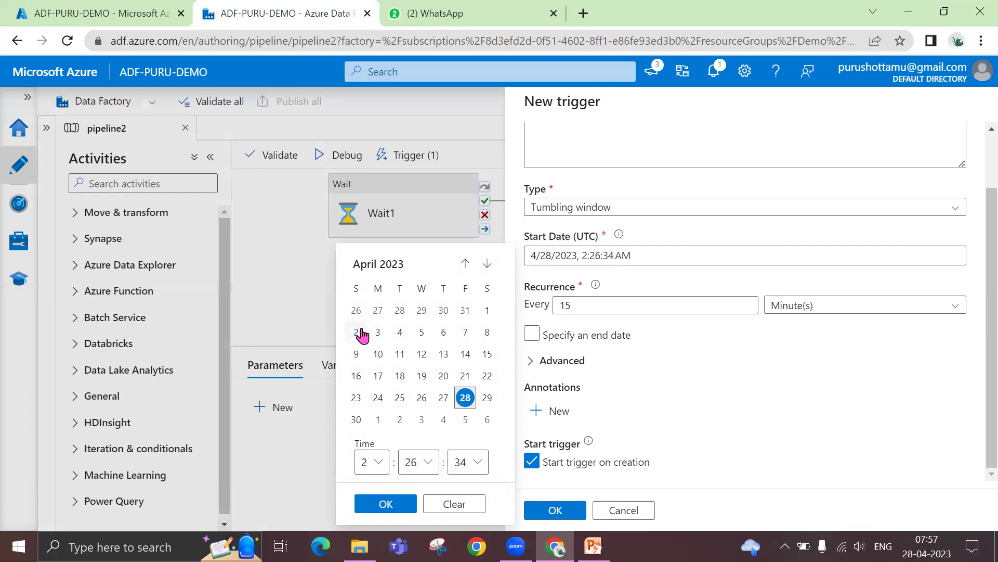
left_click(448, 504)
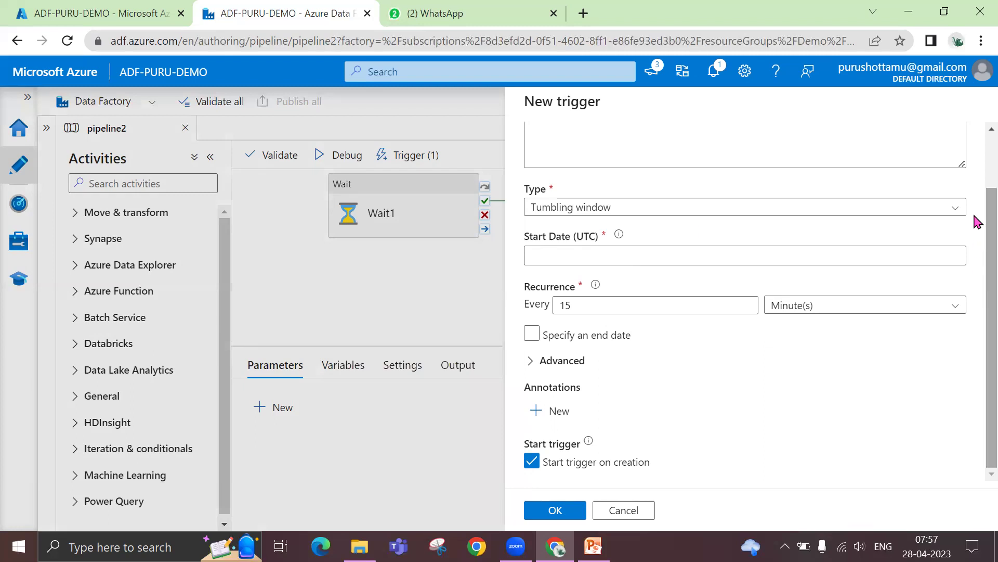
left_click(561, 254)
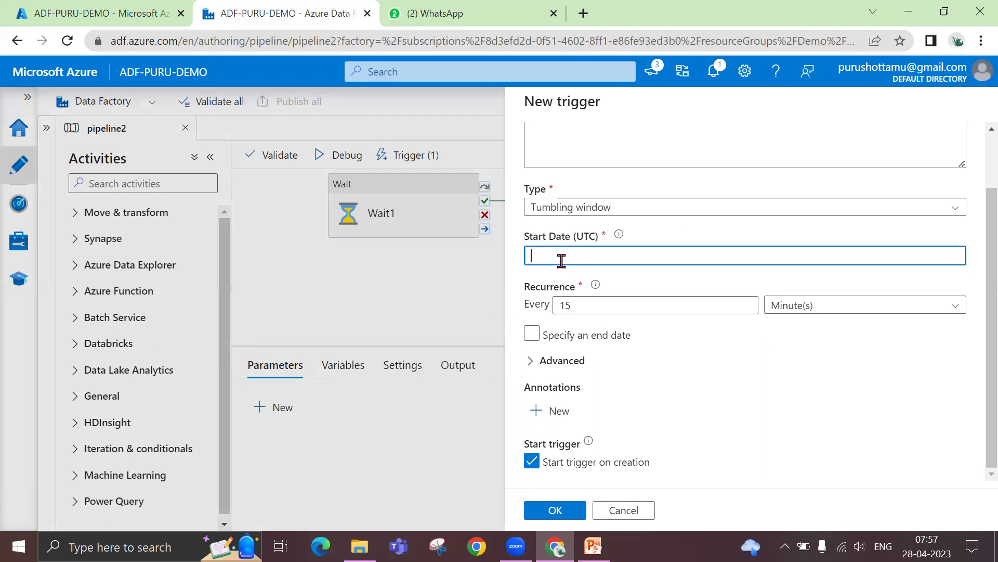
left_click(465, 398)
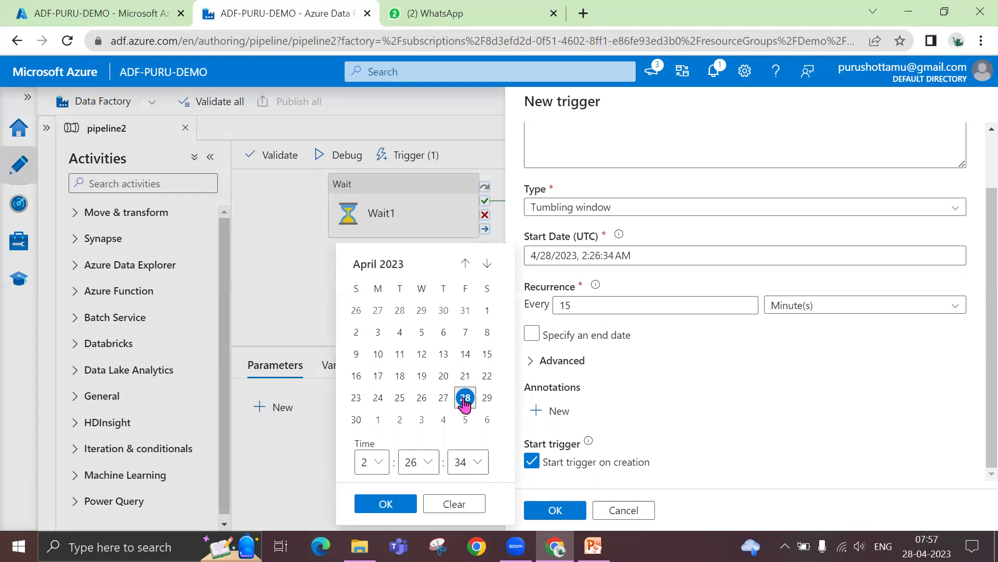
left_click(379, 504)
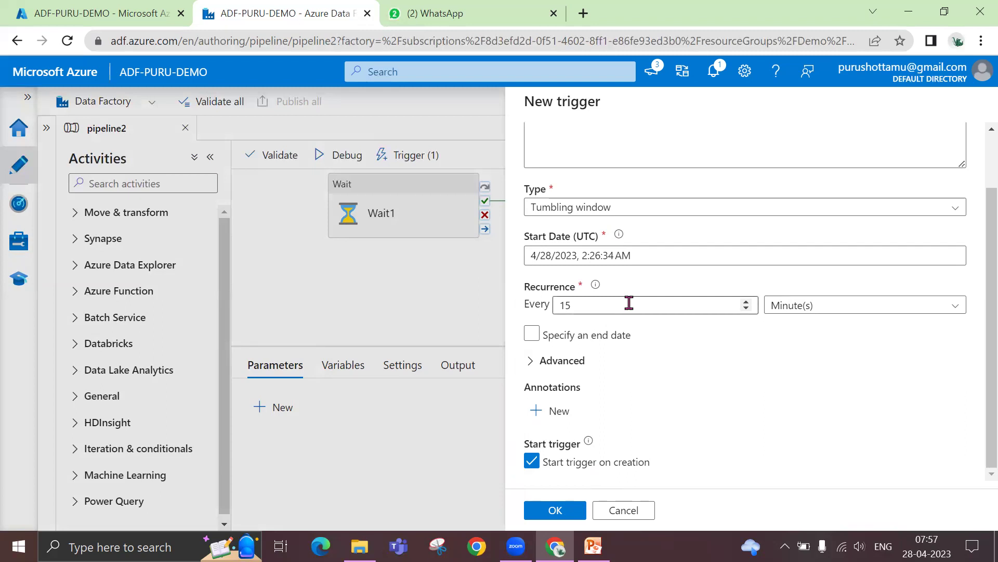
Expand the tumbling window trigger's advanced options and examine its dependencies, delay, max concurrency and retry policy settings.
left_click(531, 362)
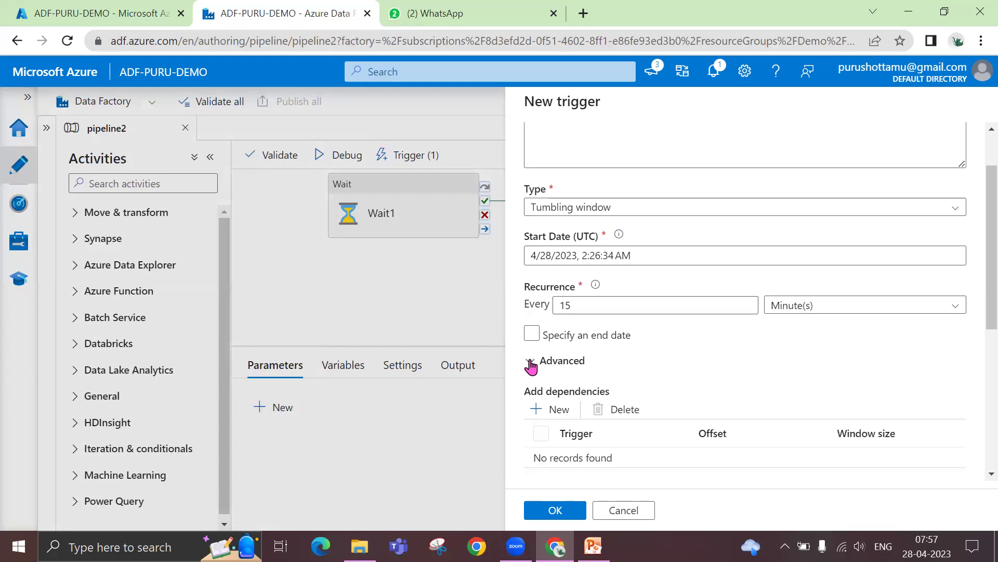
scroll(730, 368, "down", 5)
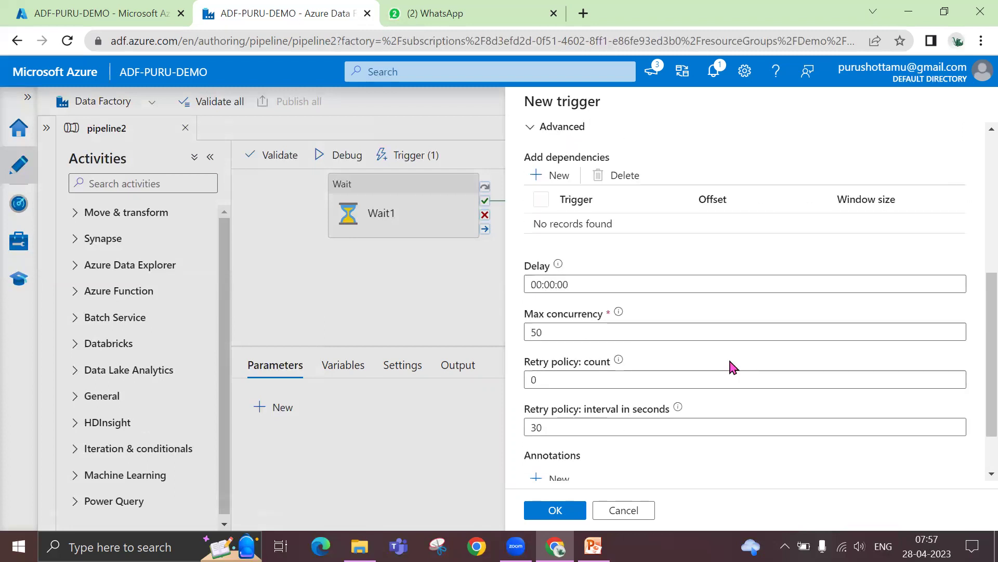
scroll(728, 364, "up", 5)
scroll(713, 319, "down", 5)
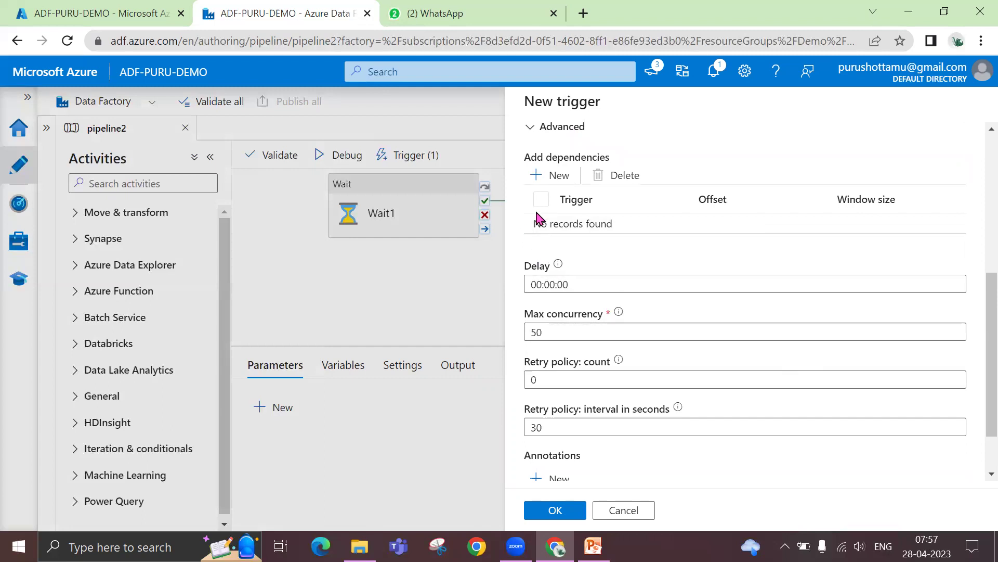
scroll(624, 266, "up", 2)
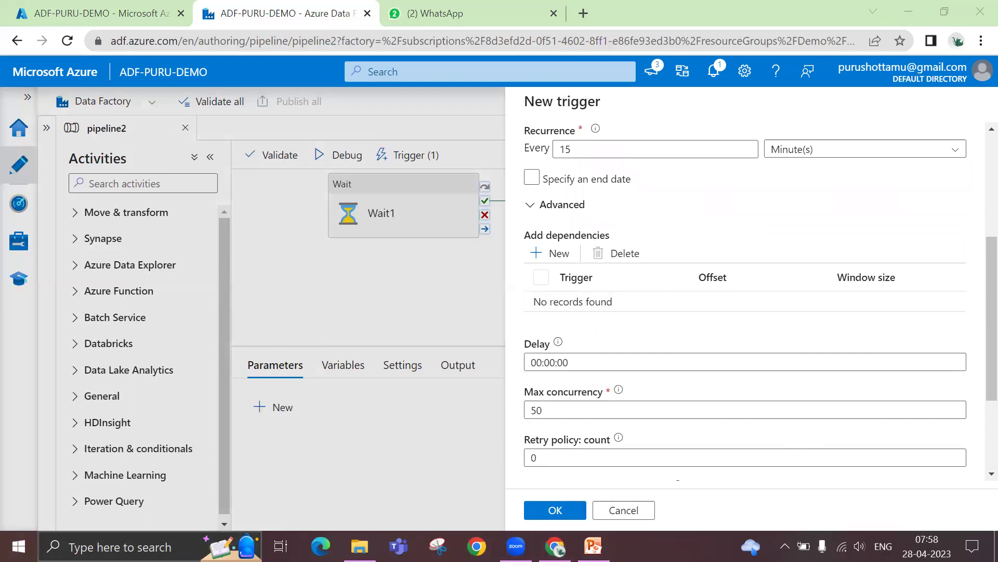
Launch Excel with a blank workbook and select cell D6.
type("excel")
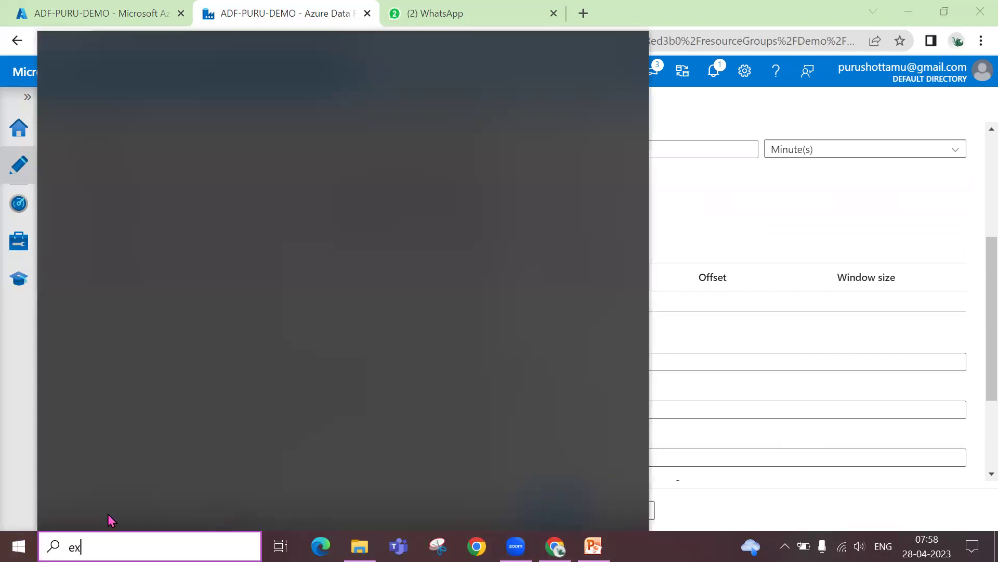
key("Return")
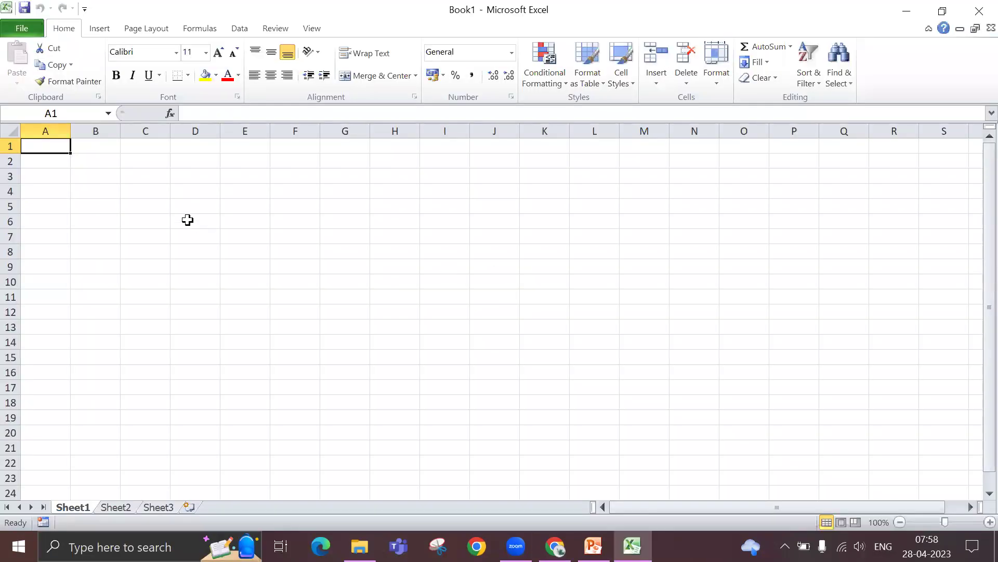
left_click(187, 220)
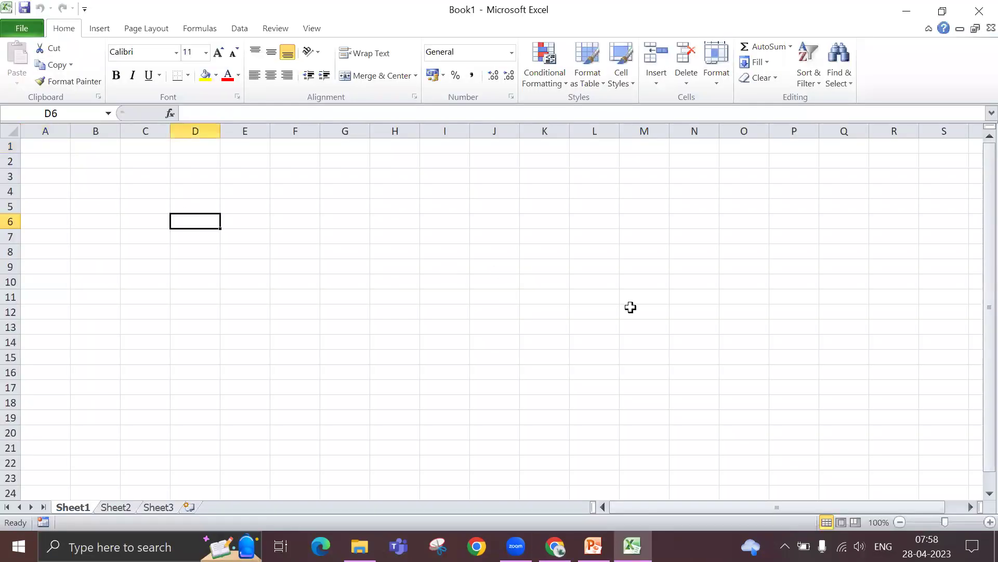
Enter Pipeline1 in cell D6 and "every 1 hr" in cell E6.
type("Pipeline1")
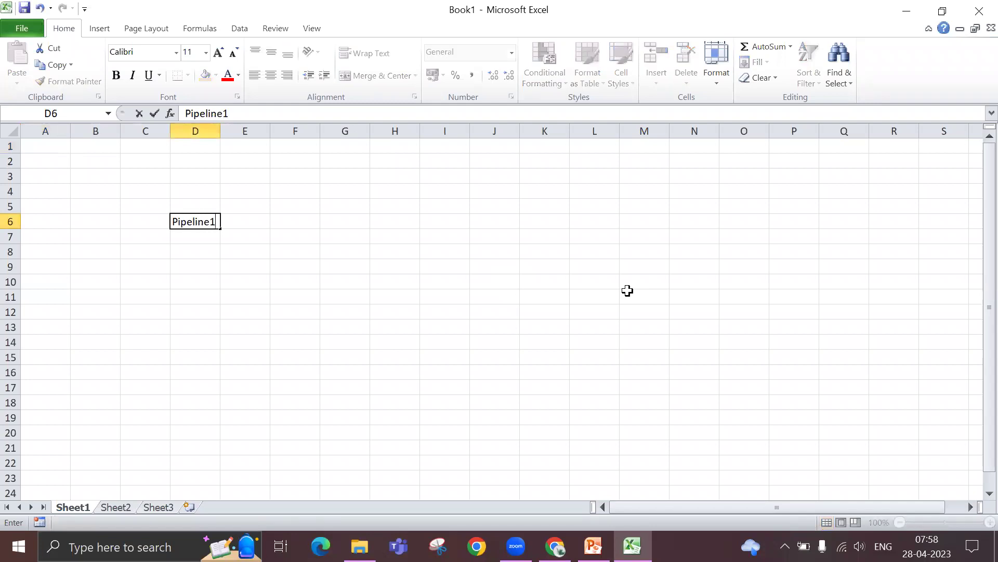
key("Return")
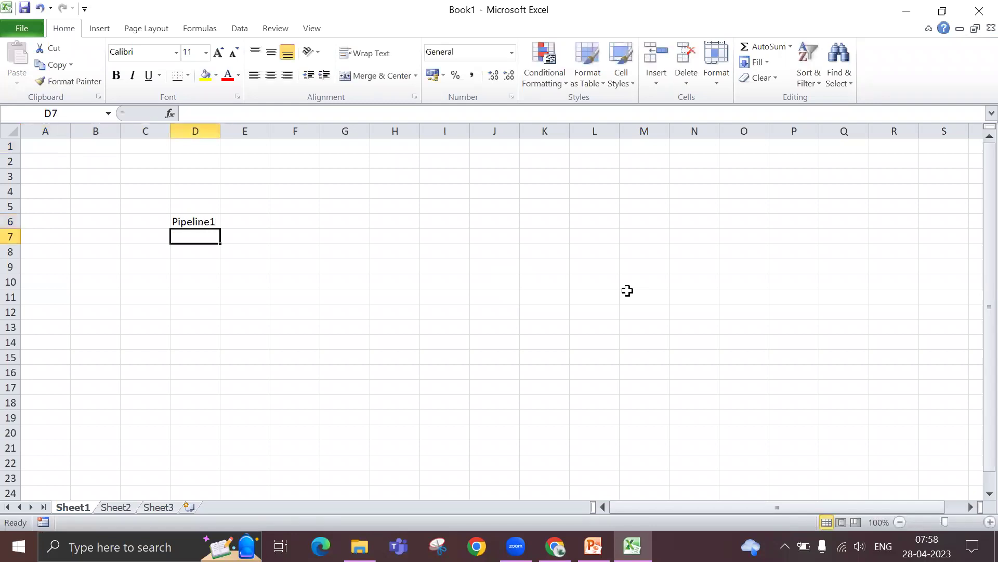
left_click(232, 220)
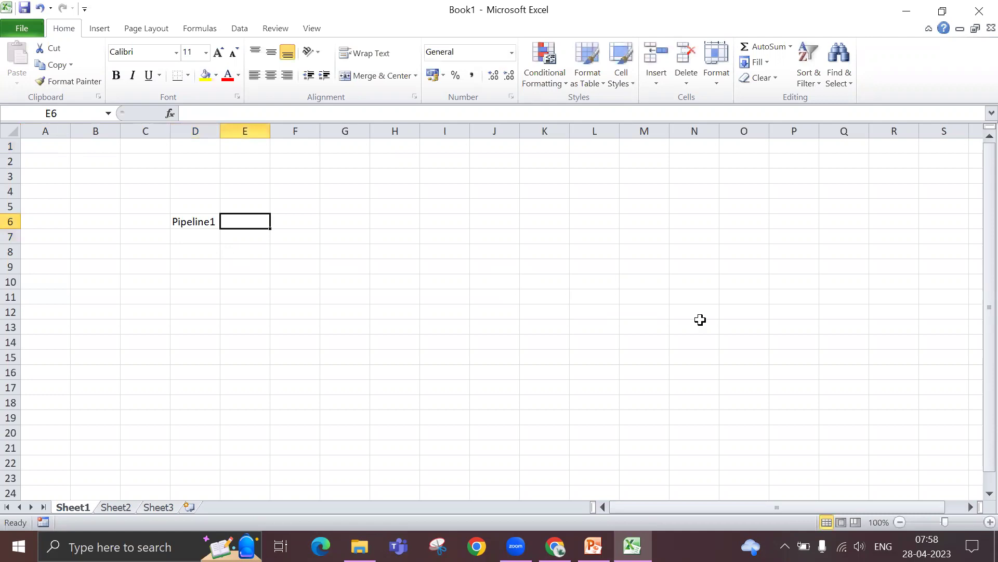
type("every 1 ")
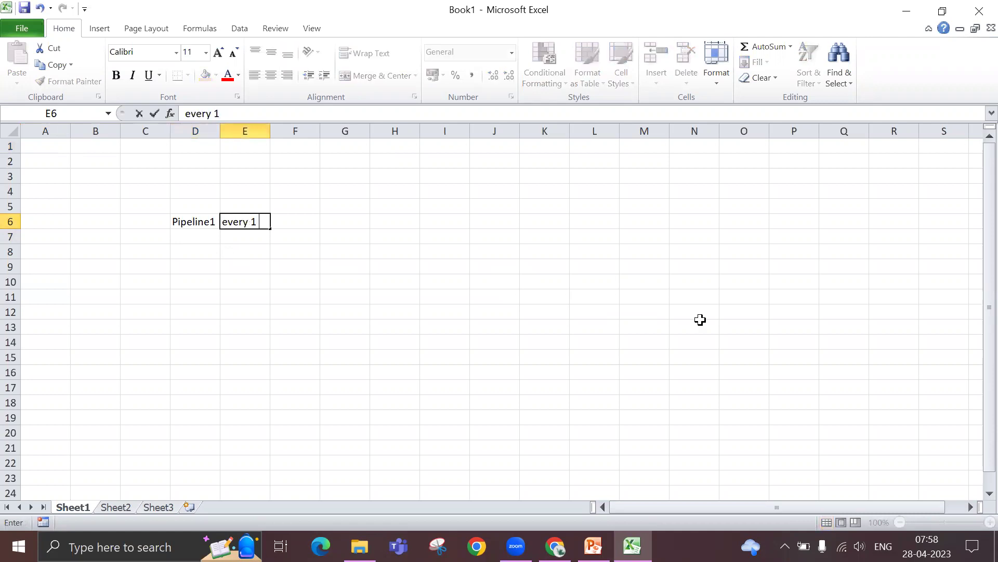
type("hr")
key("Return")
Enter the hour values 8, 9 and 10 across cells G6 to I6.
left_click(345, 221)
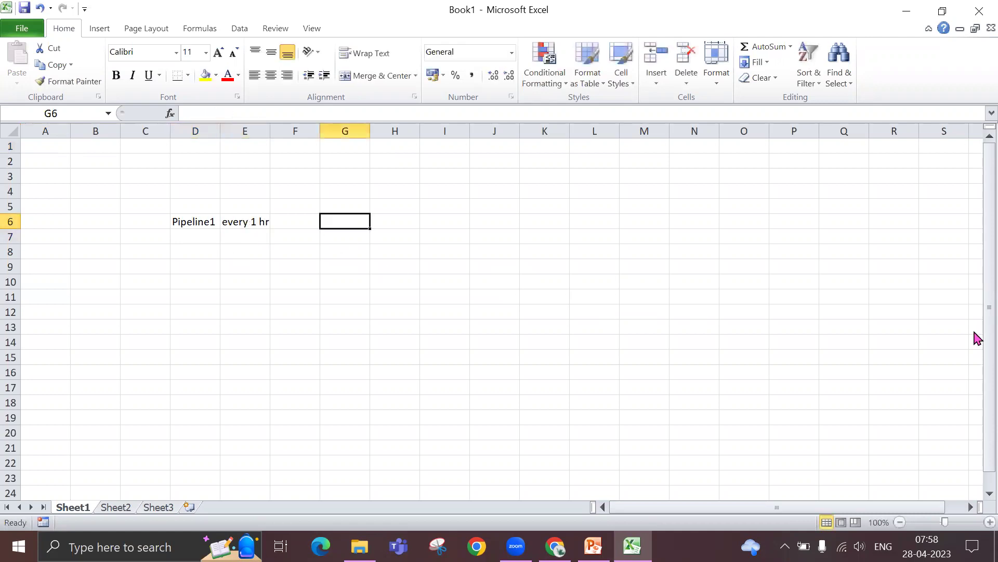
type("8")
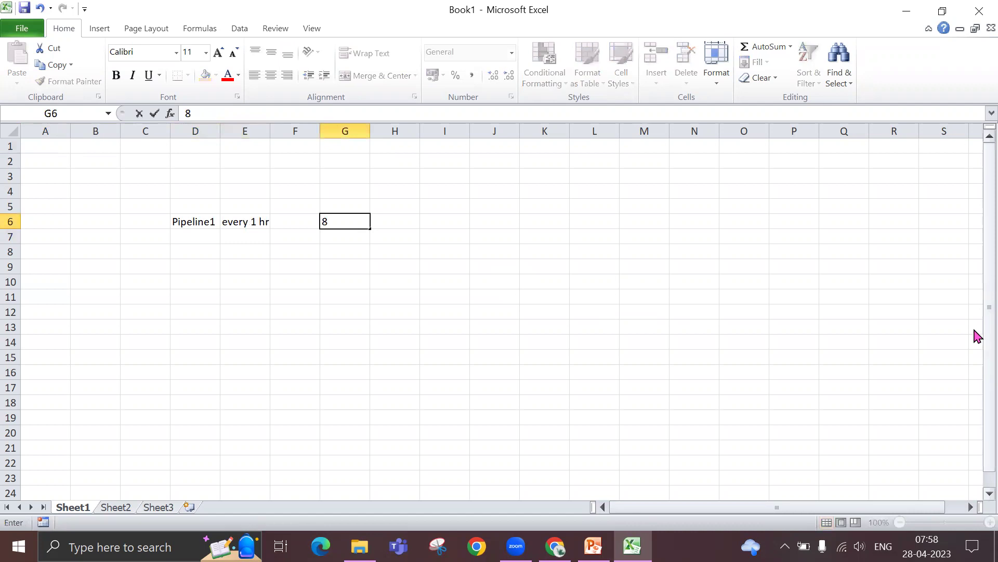
key("Tab")
type("9")
key("Tab")
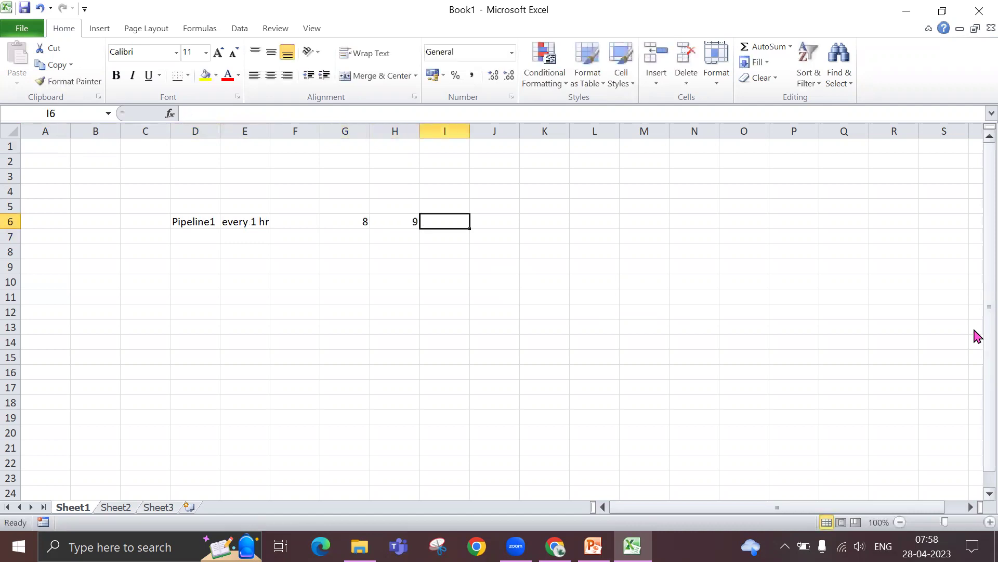
type("10")
key("Down")
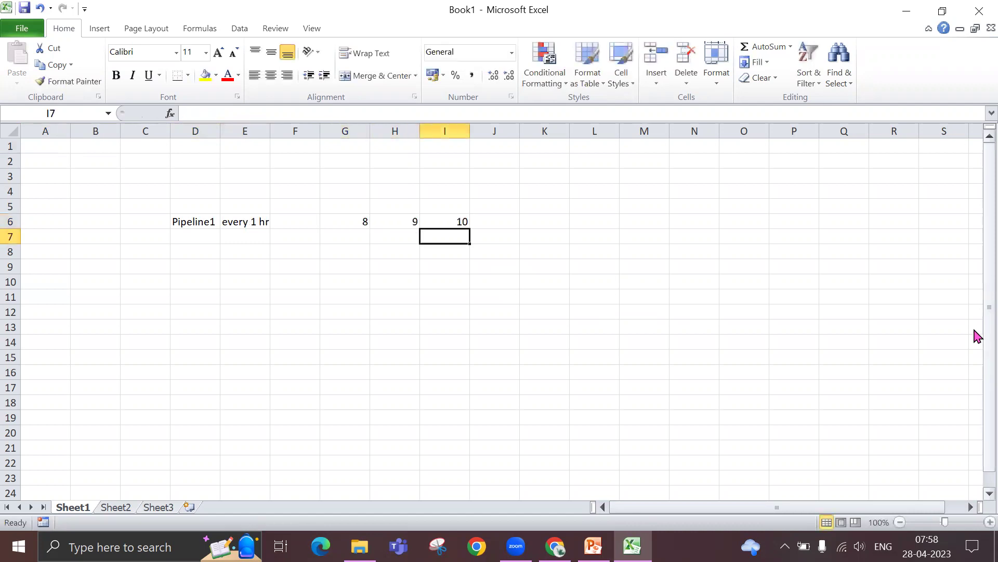
Fill cell G7 with yellow and extend the fill to H7 to represent the first run.
left_click(327, 234)
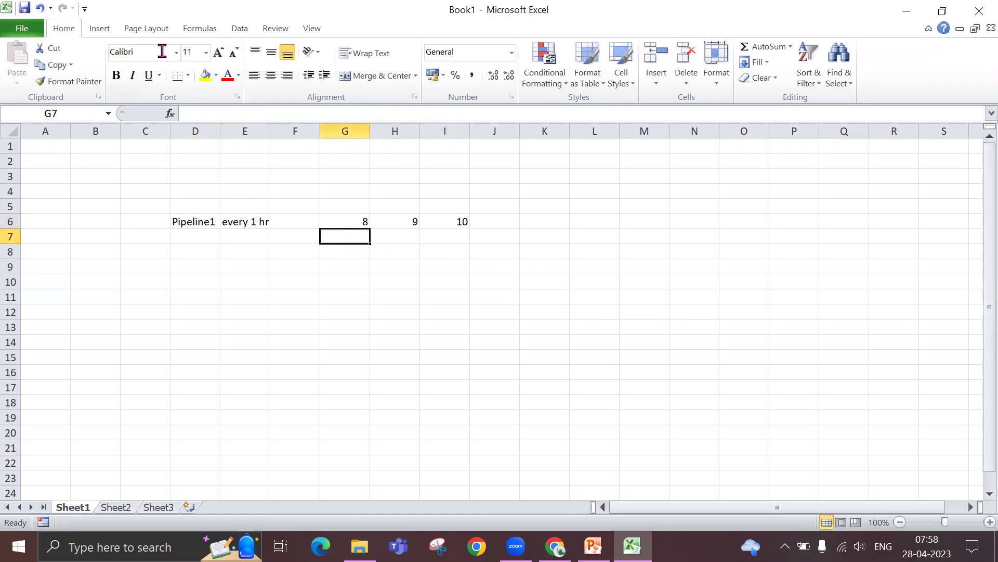
left_click(205, 76)
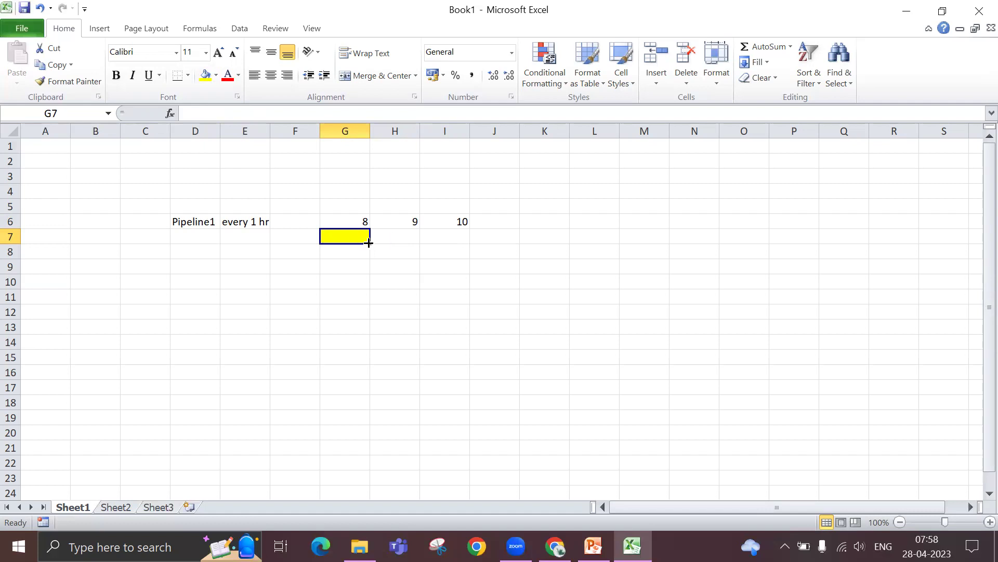
left_click_drag(368, 243, 413, 243)
left_click(408, 273)
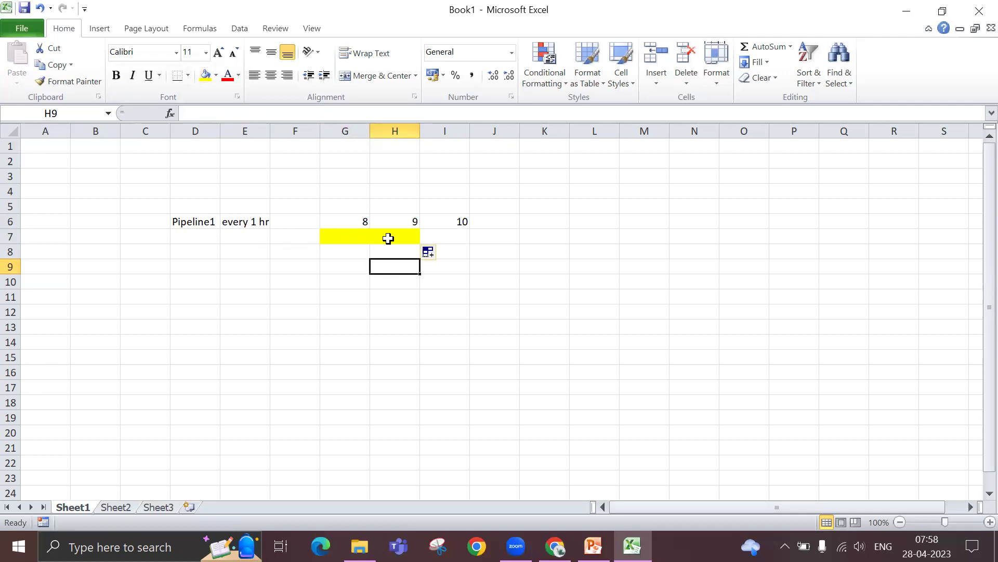
Enter the run times 8:00 AM in cell D7 and 9:00 AM in cell D8 below Pipeline1.
left_click(189, 238)
type("8 am")
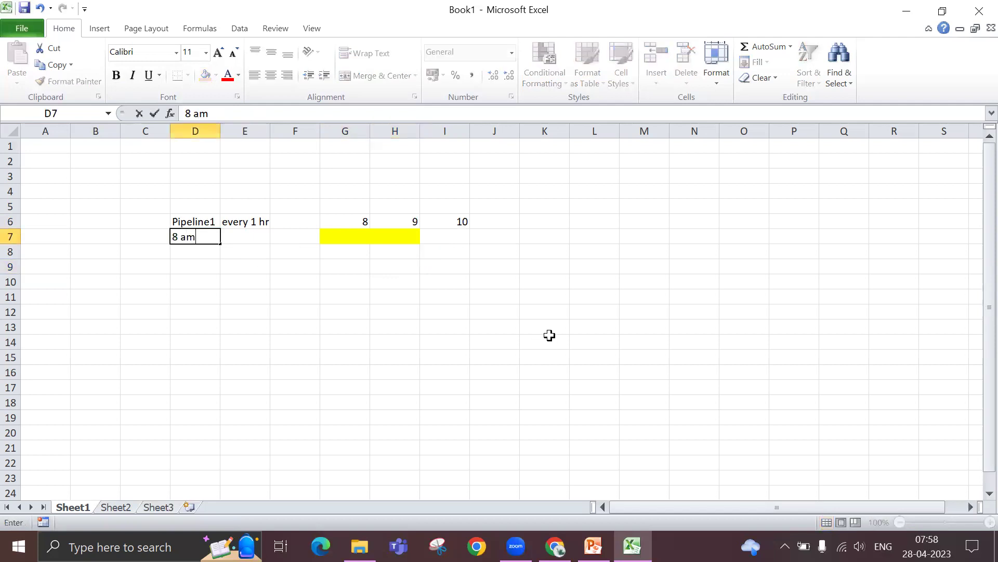
key("Return")
type("9")
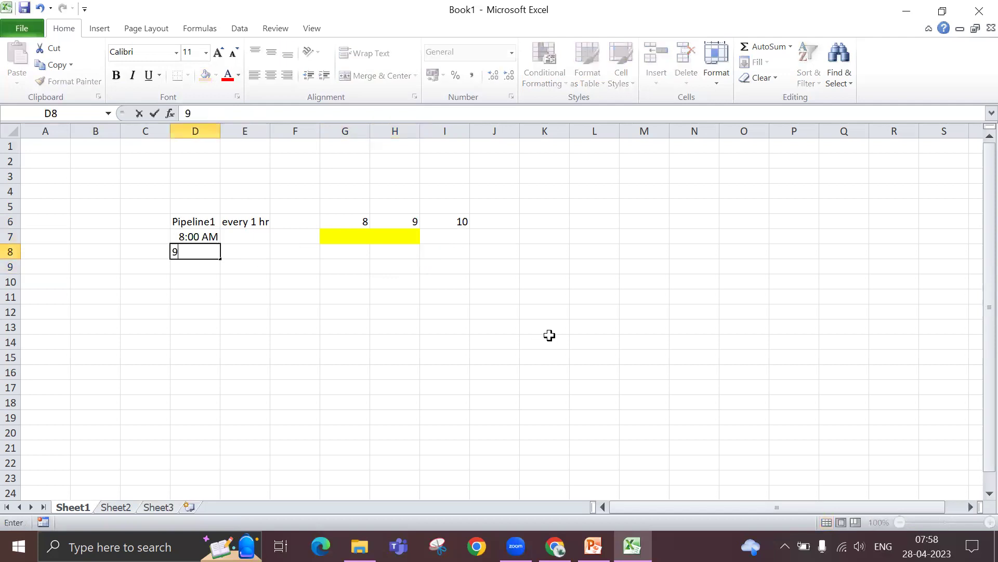
key("Return")
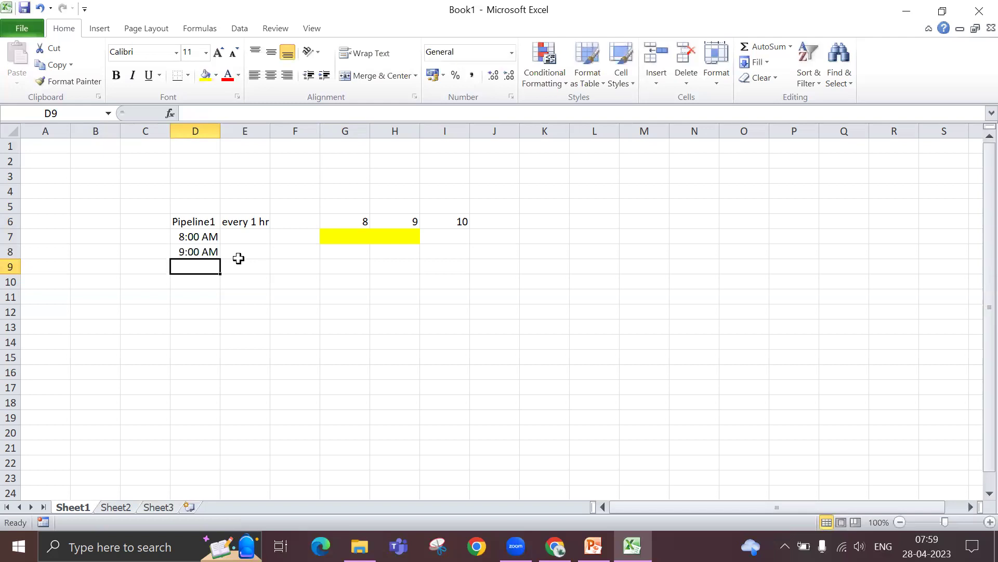
Fill cell H8 with yellow and extend the fill to I8 to represent the second run.
left_click(386, 252)
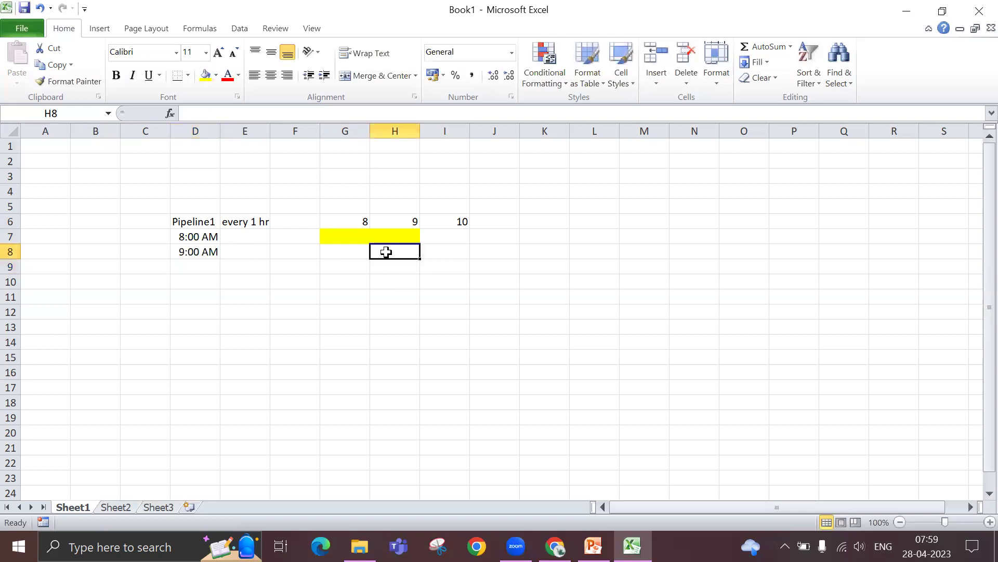
left_click(206, 75)
left_click(446, 324)
left_click(405, 255)
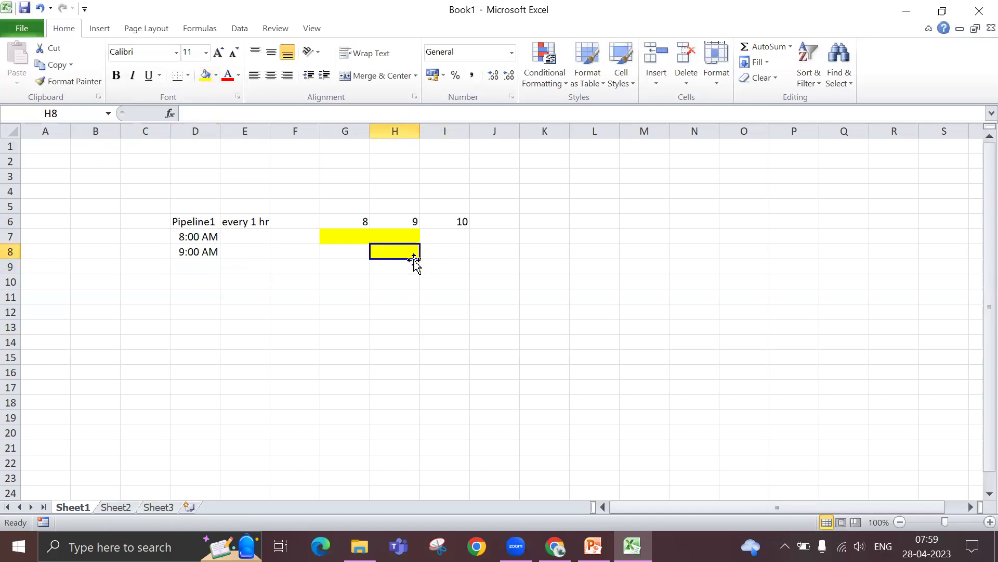
left_click_drag(420, 259, 464, 258)
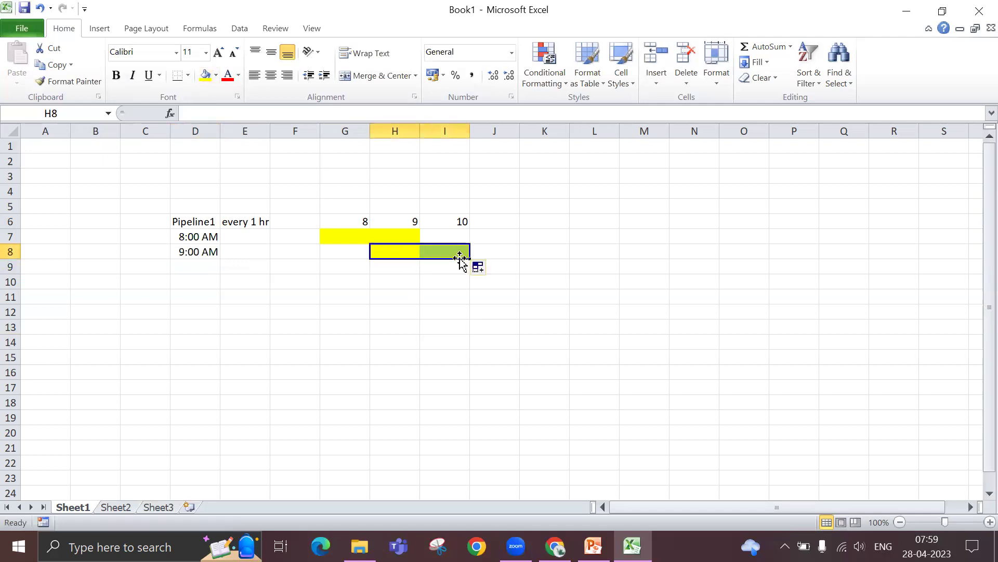
left_click(439, 325)
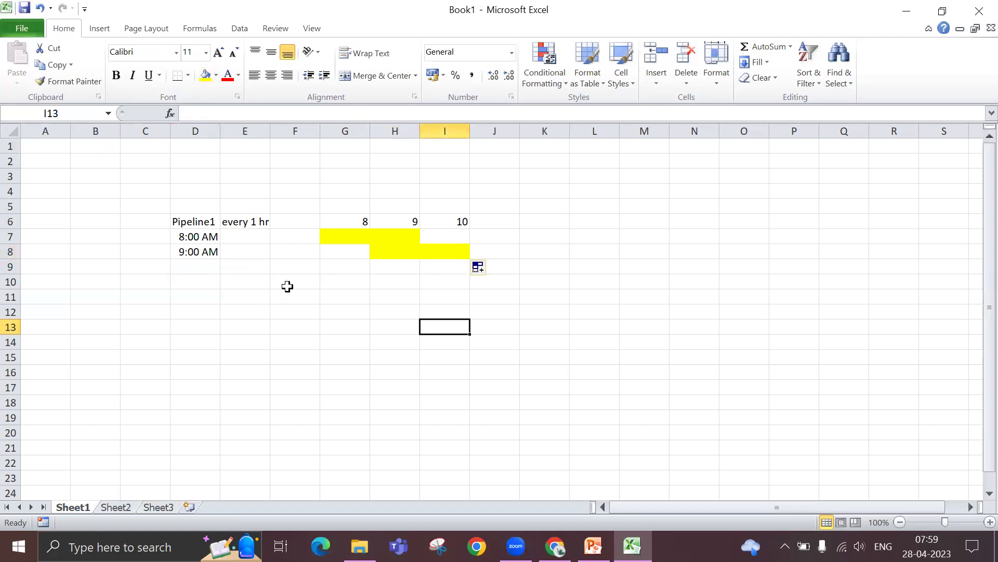
Examine where the 8:00 AM and 9:00 AM runs overlap, checking them against the new trigger's settings in Azure Data Factory.
left_click_drag(390, 236, 387, 256)
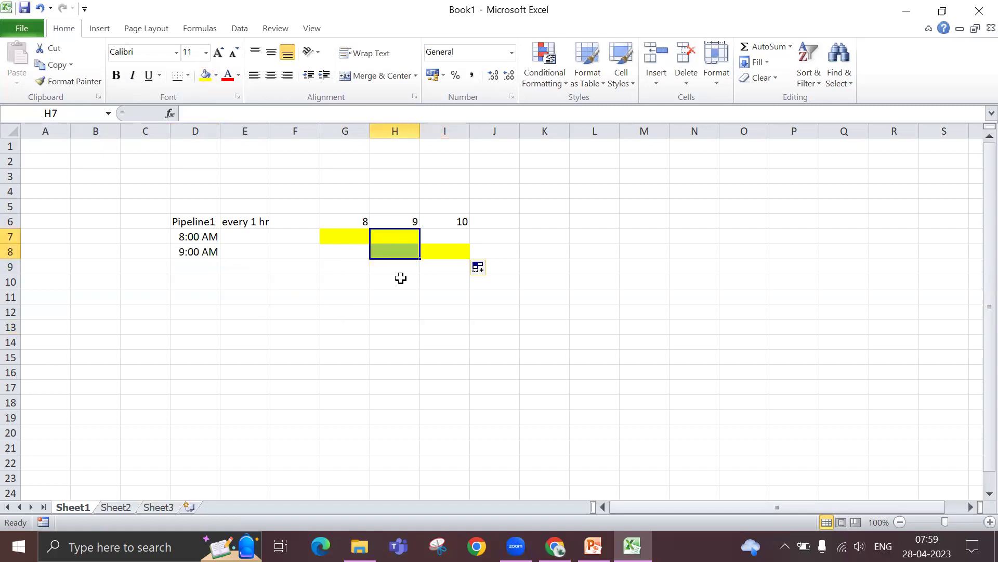
left_click(400, 279)
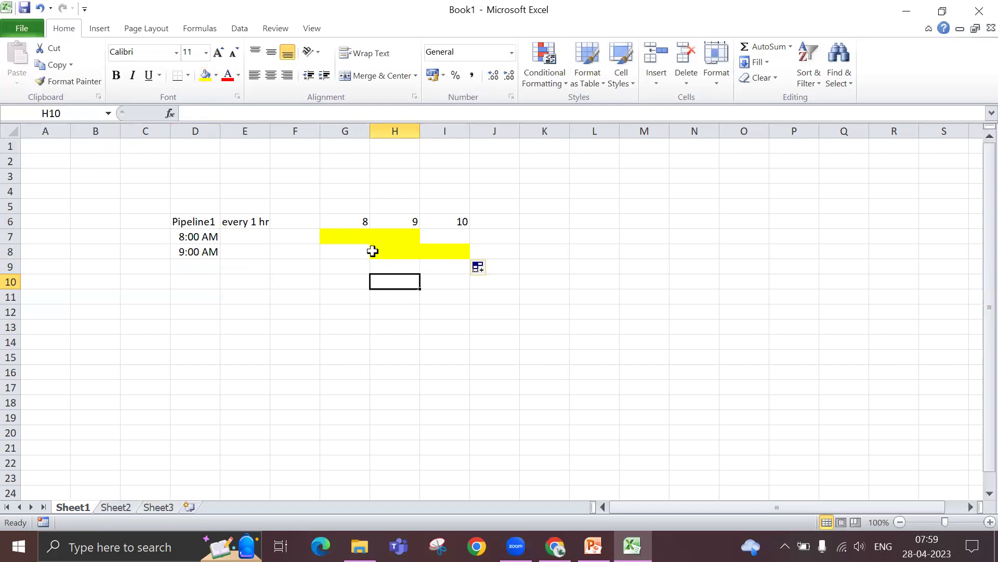
left_click(555, 546)
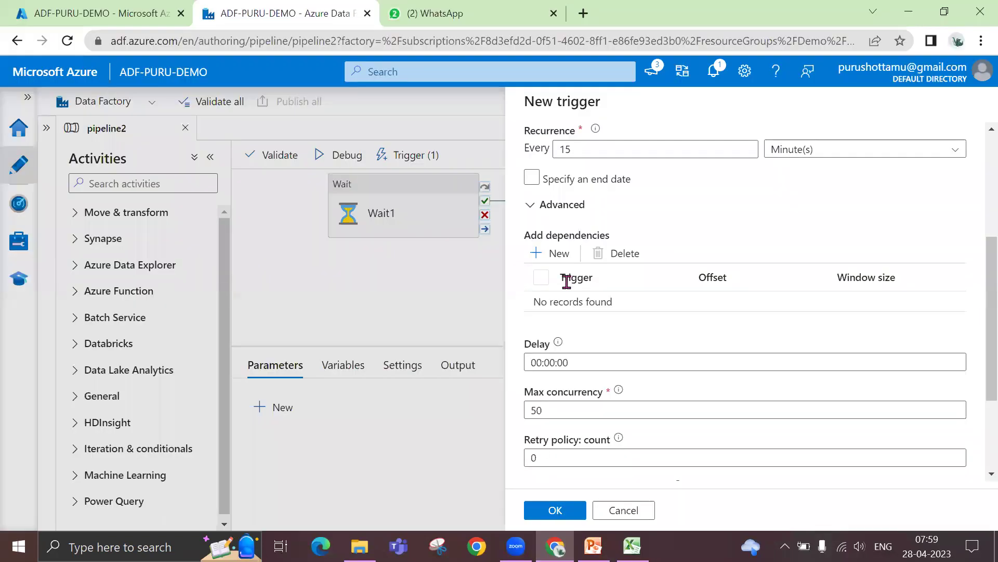
left_click(555, 546)
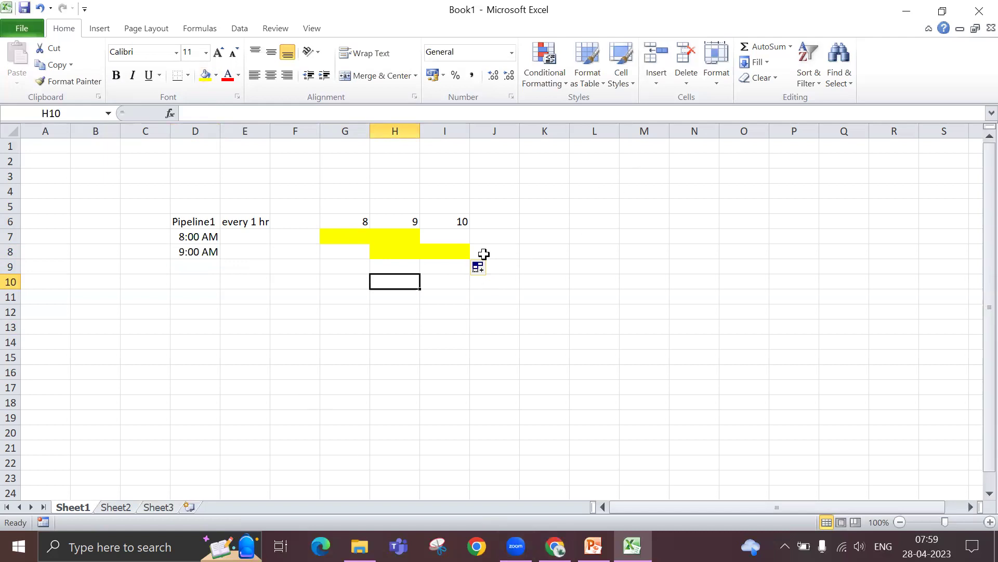
left_click_drag(337, 238, 454, 252)
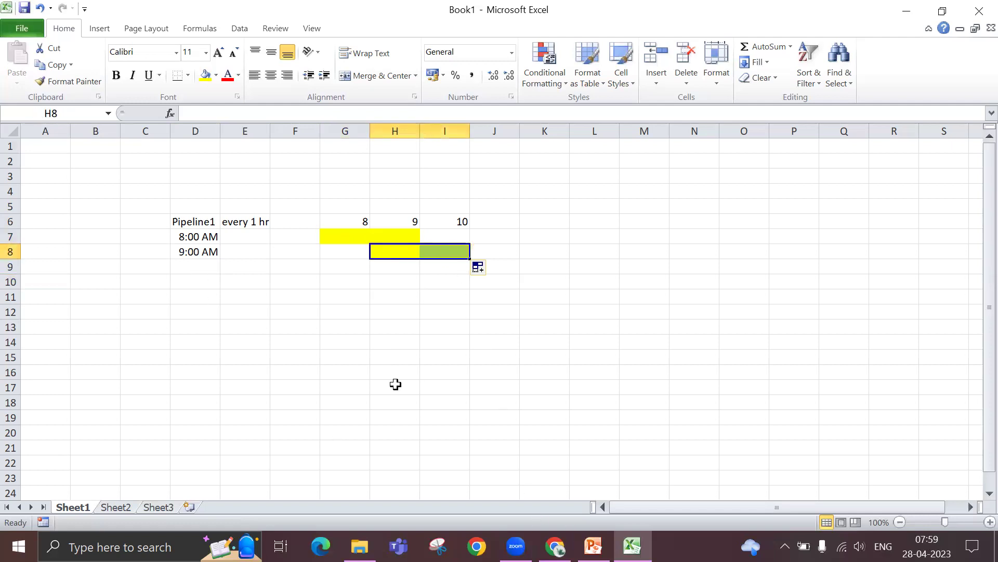
left_click(192, 253)
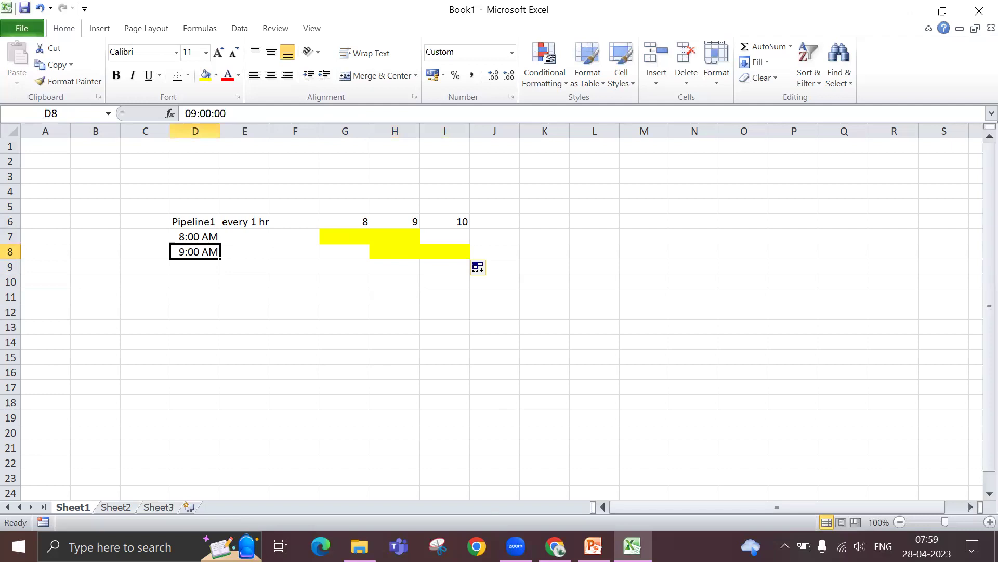
Switch to Azure Data Factory, add an empty dependency row to the new trigger and check which triggers it can depend on.
left_click(555, 546)
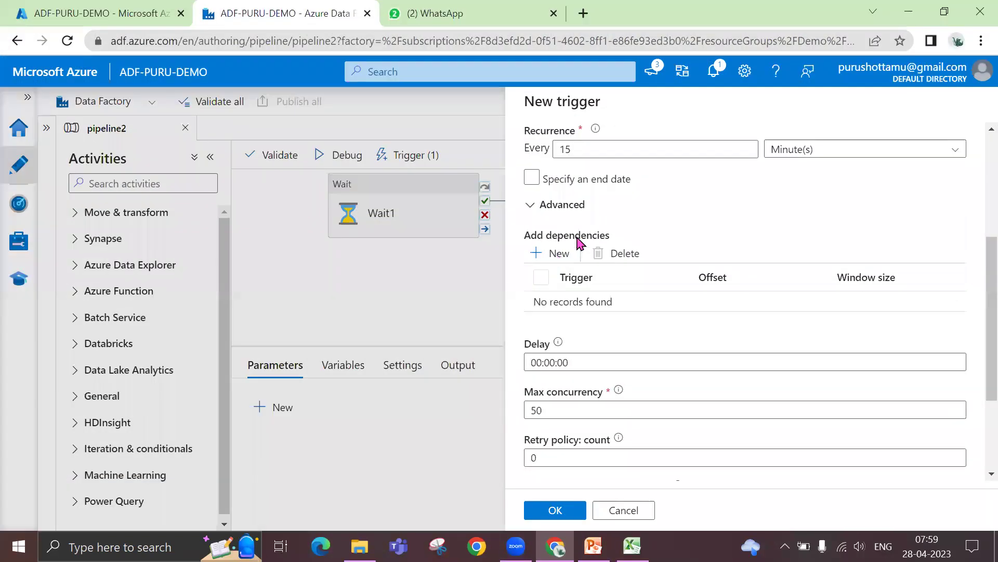
left_click(544, 254)
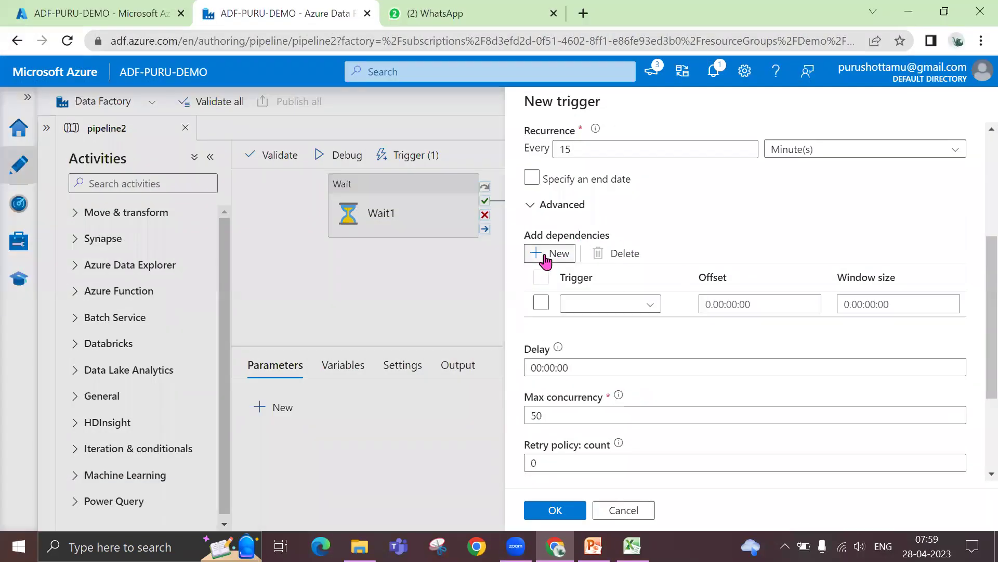
left_click(650, 305)
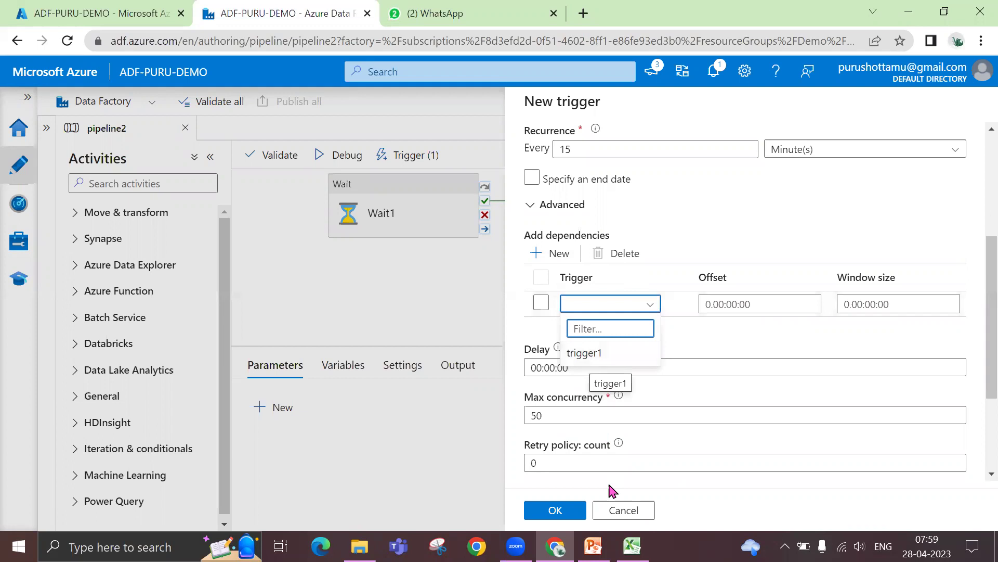
key("alt+Tab")
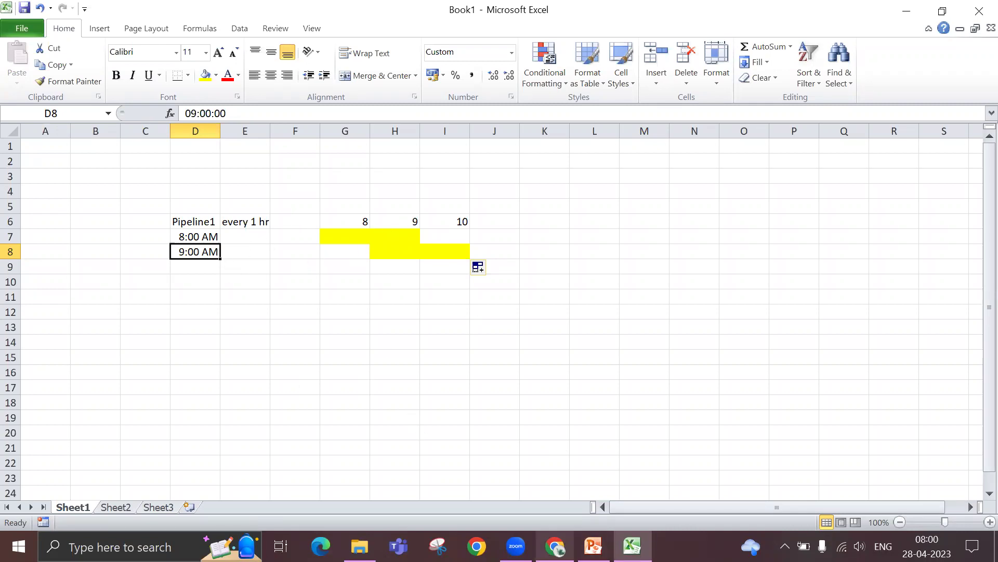
left_click(555, 546)
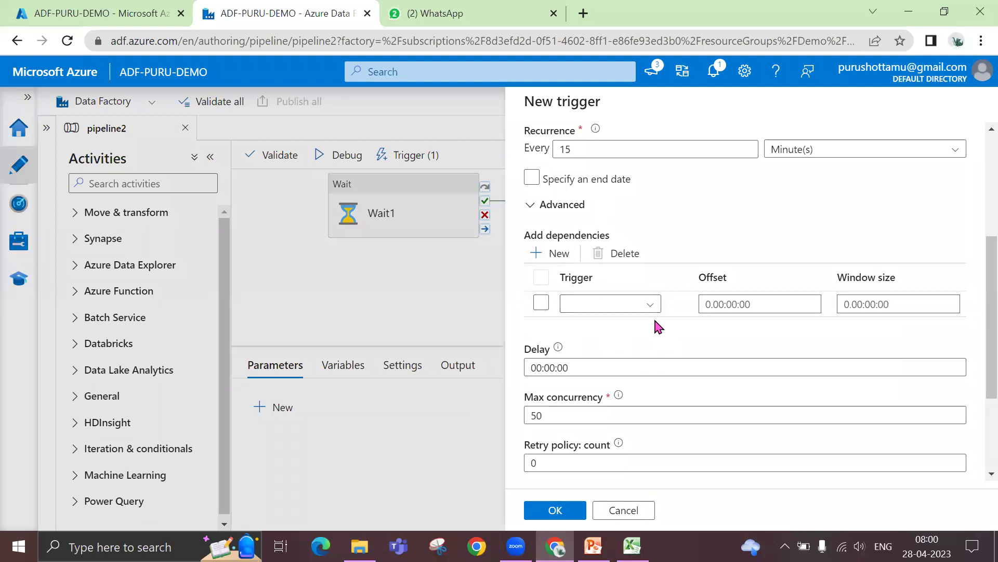
Examine the new trigger's delay and max concurrency settings.
scroll(656, 327, "down", 3)
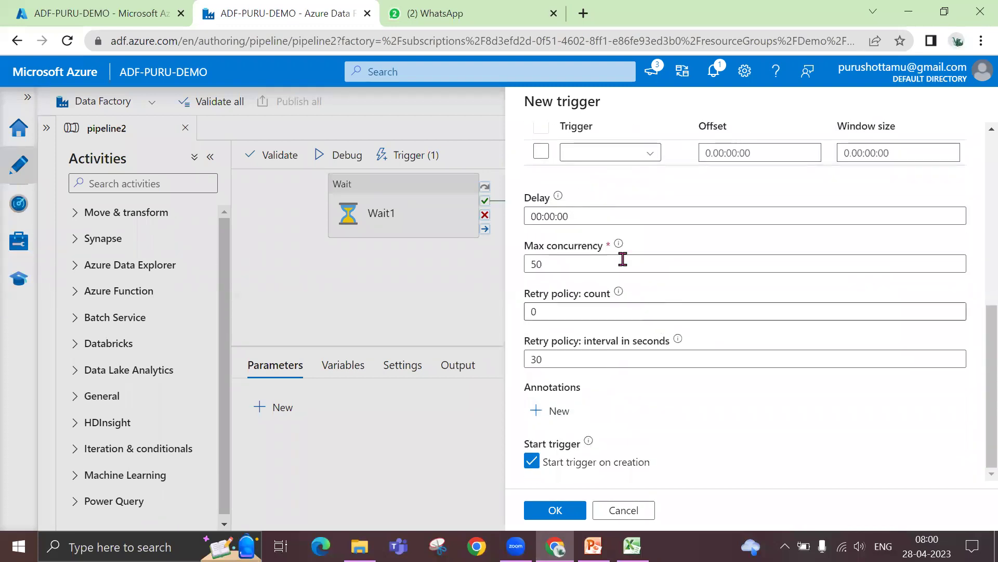
left_click_drag(606, 217, 526, 216)
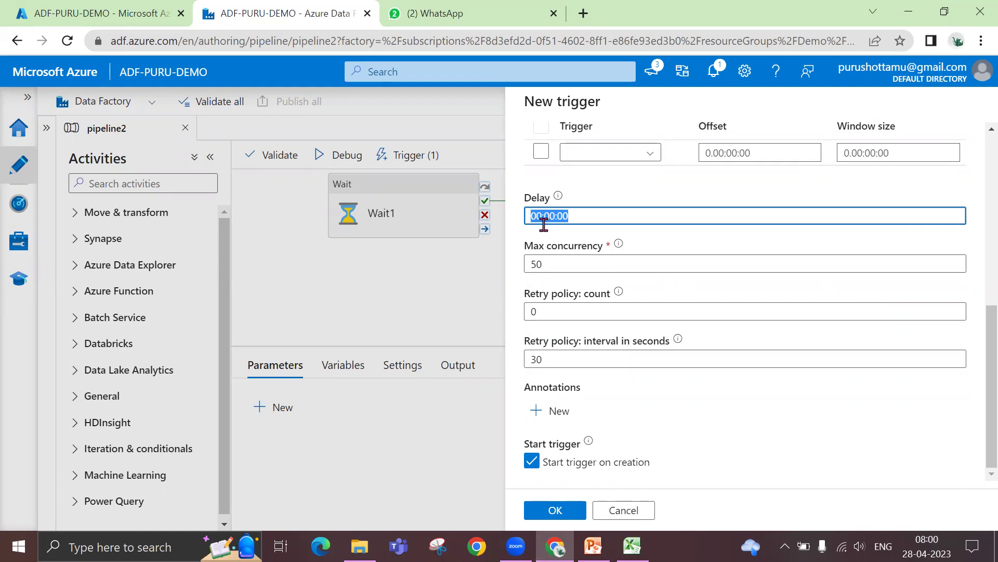
left_click(586, 266)
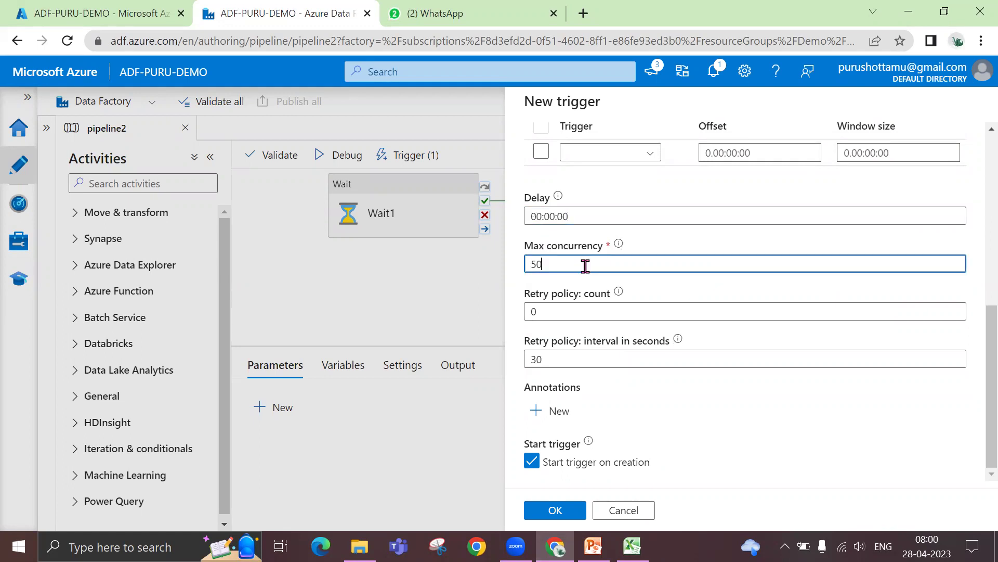
mouse_move(616, 250)
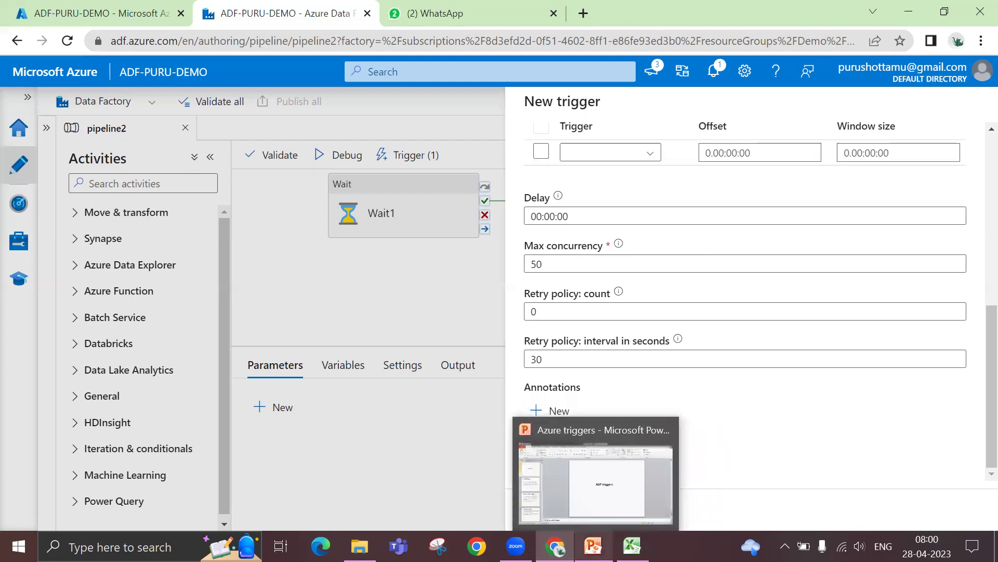
Switch to Excel and enter the heading "every 15 mins" in cell D14.
left_click(632, 546)
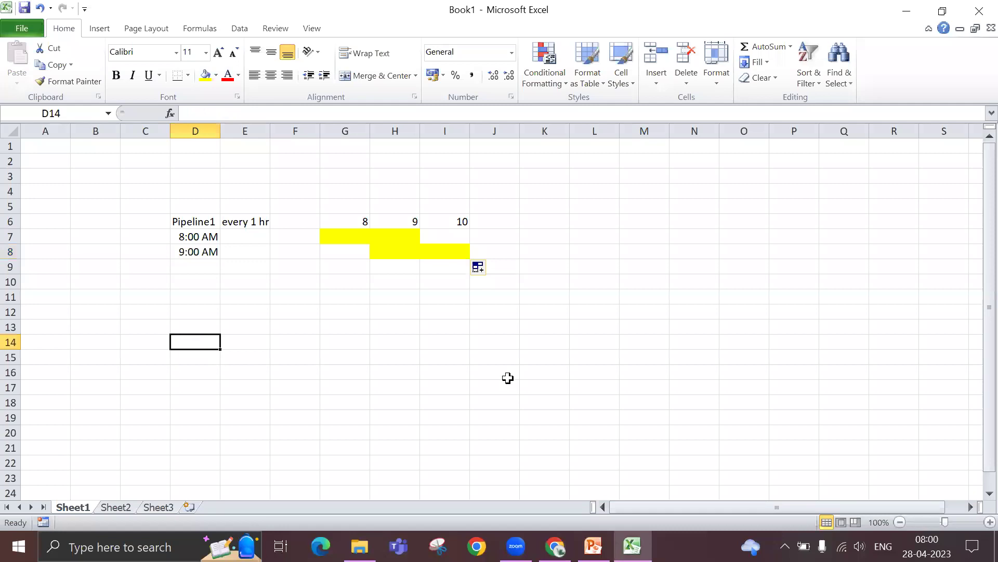
type("for")
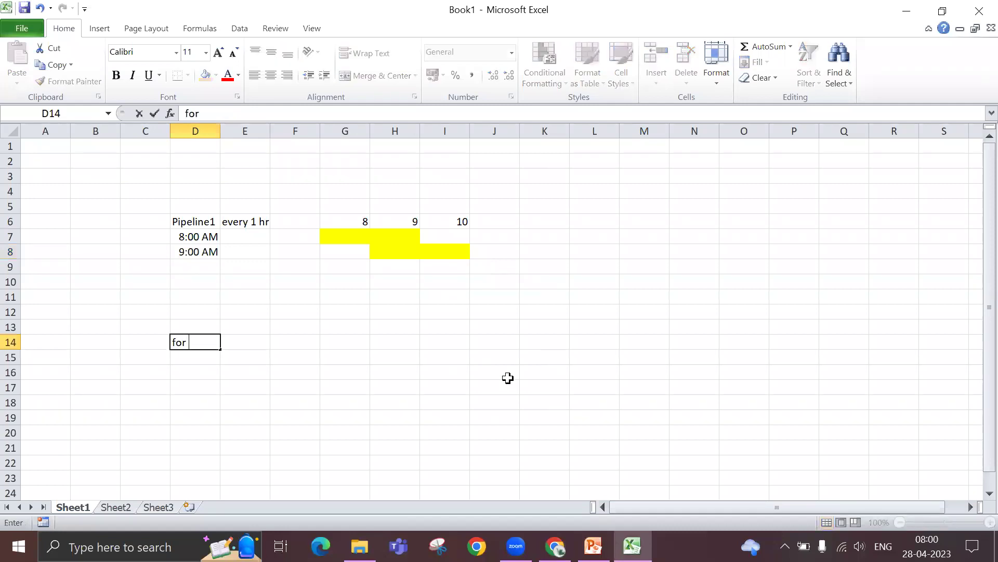
type("every 15 mins")
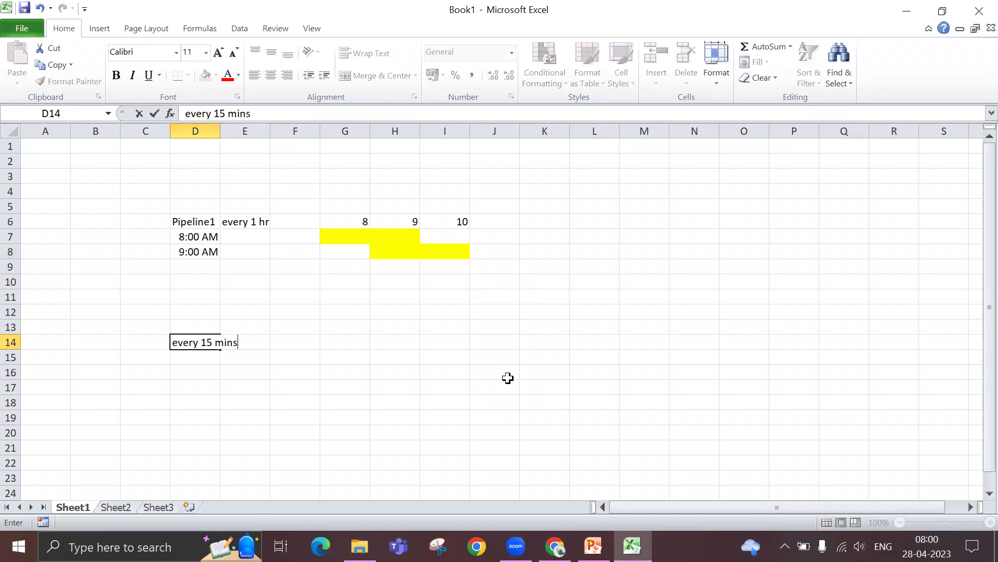
key("Return")
left_click(478, 387)
List the run times 8 am, 8.15 am and 8.30 am in cells D16 to D18.
left_click(202, 373)
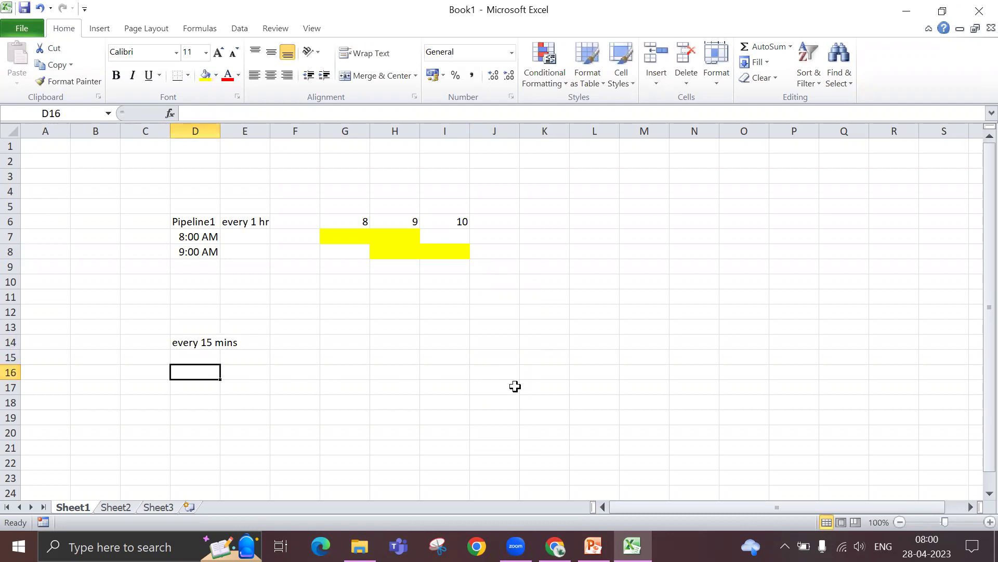
type("8")
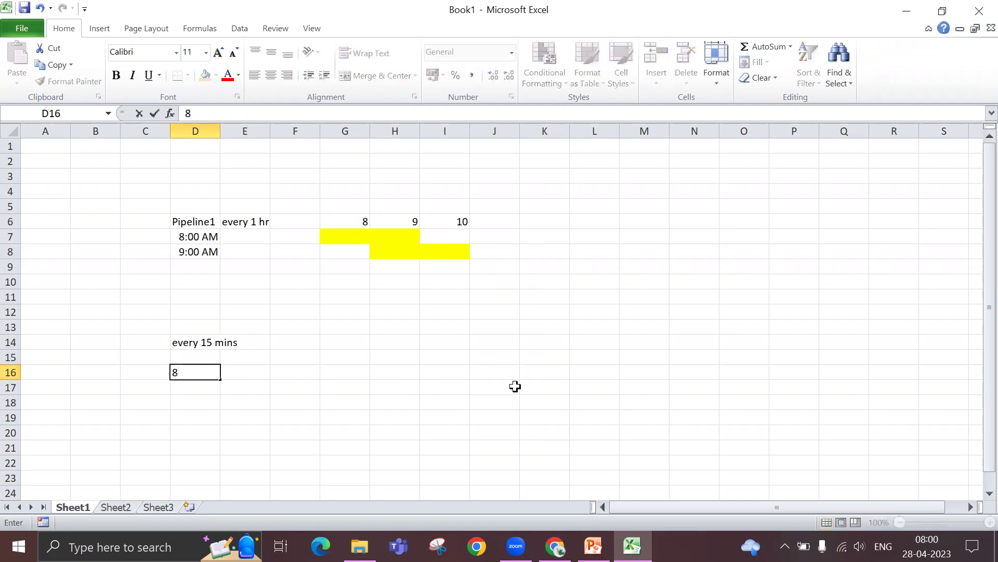
type(" am")
key("Return")
type("8")
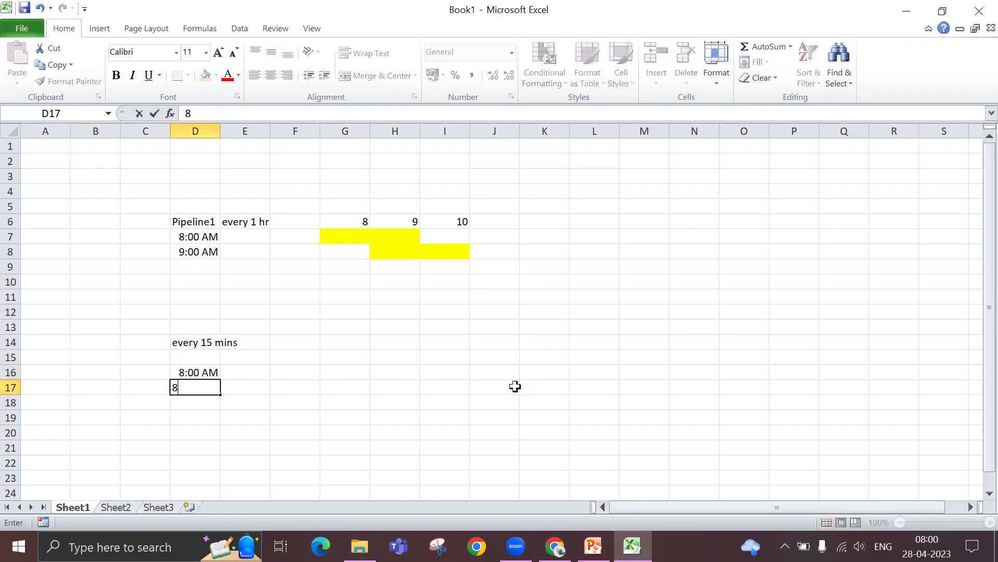
type(".15 am")
key("Return")
type("8.30 am")
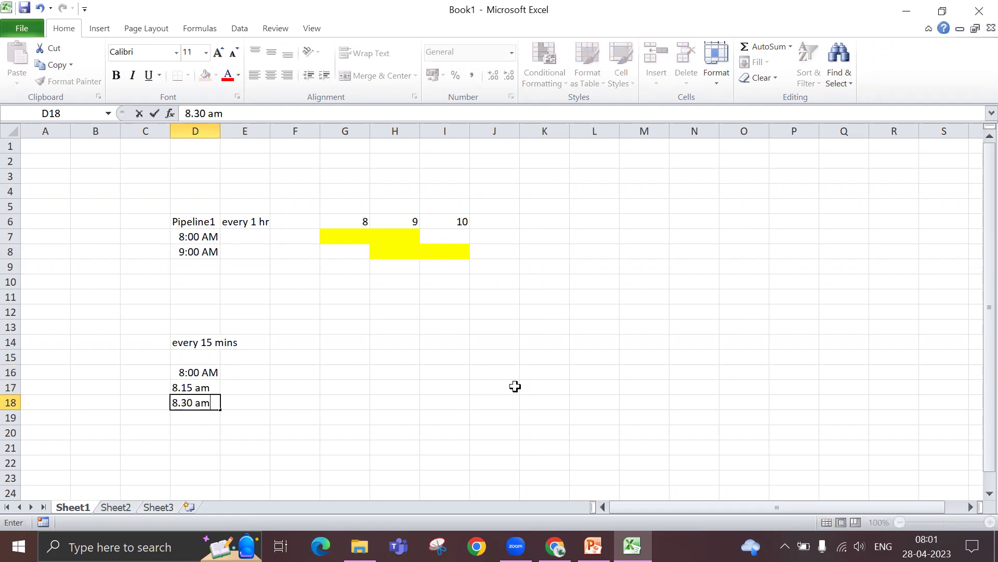
key("Return")
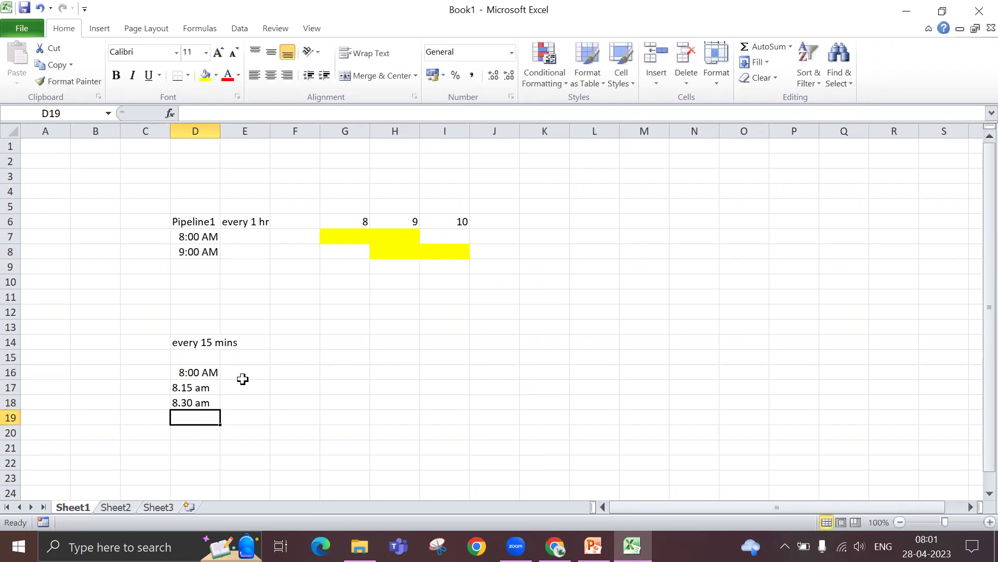
Fill cell E16 with yellow and extend the fill to F16 to represent the 8:00 AM run.
left_click(255, 358)
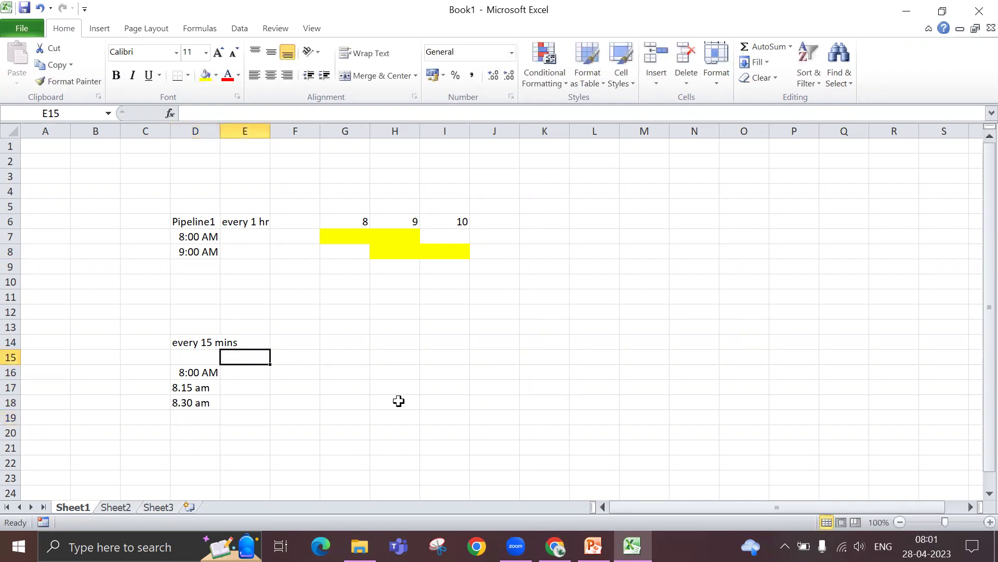
left_click(255, 372)
left_click(206, 74)
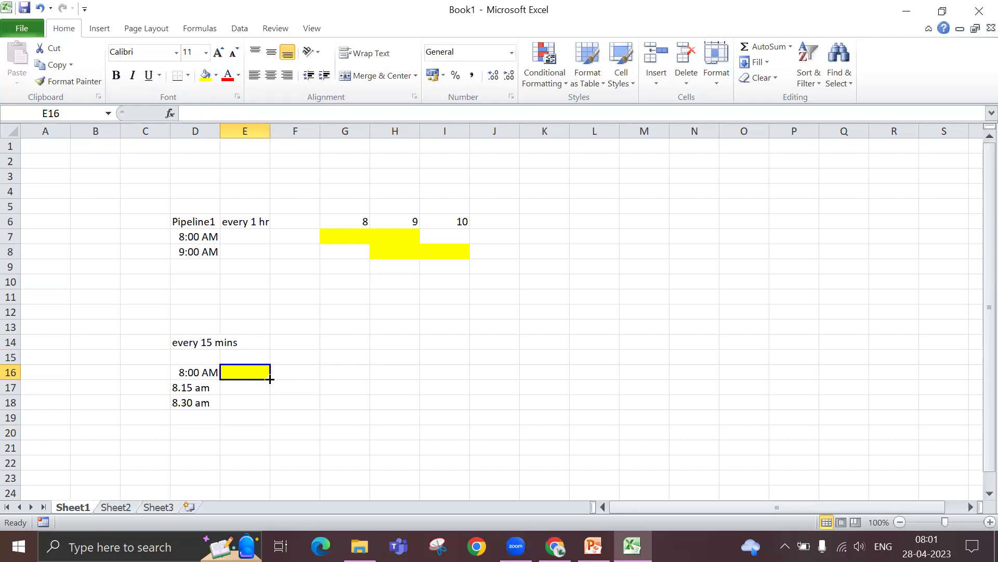
left_click_drag(310, 381, 310, 381)
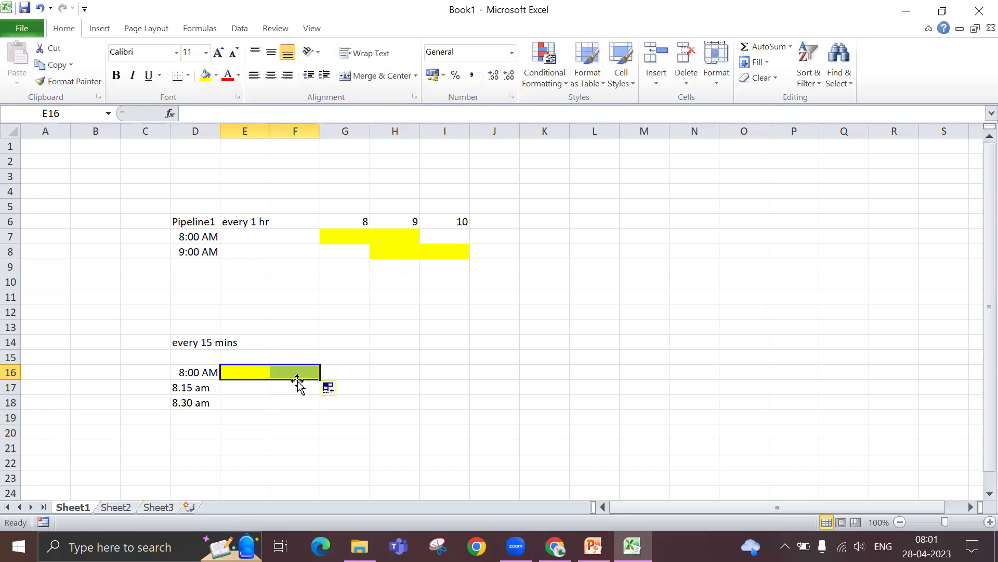
Enter the column time labels 8 am in cell E15 and 8.30 am in cell F15.
left_click(240, 356)
type("8 am")
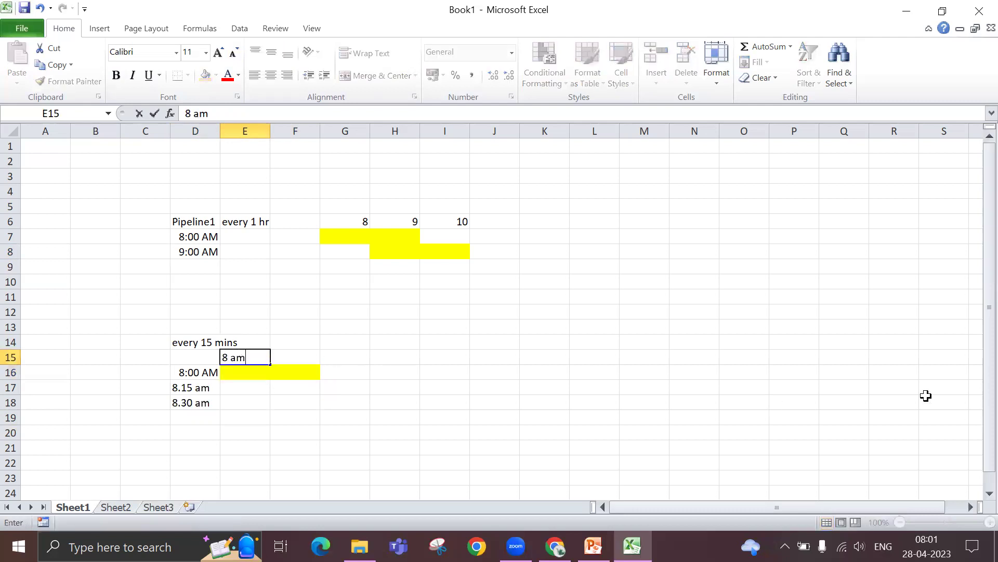
key("Tab")
type("8.30")
key("Return")
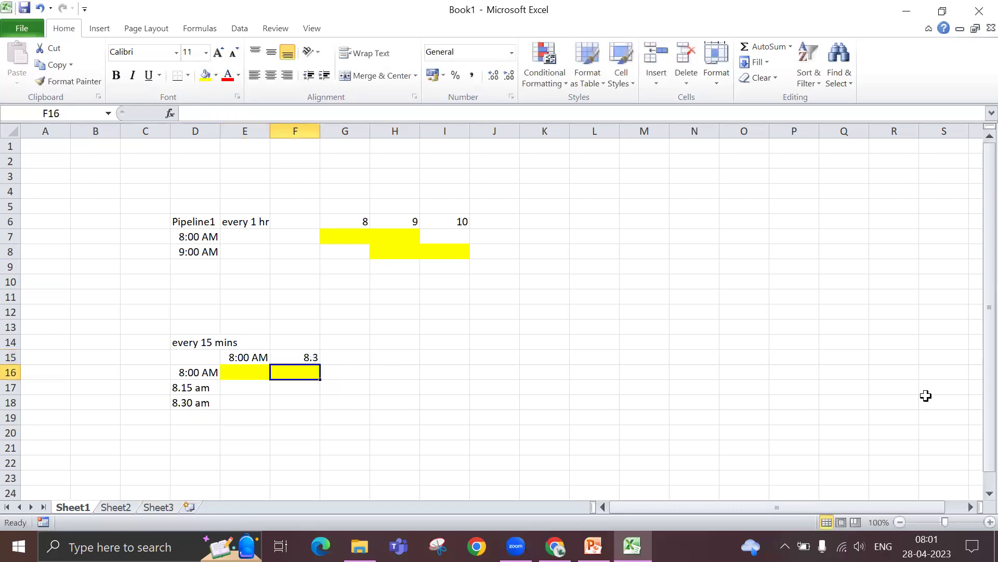
left_click(307, 356)
left_click(232, 115)
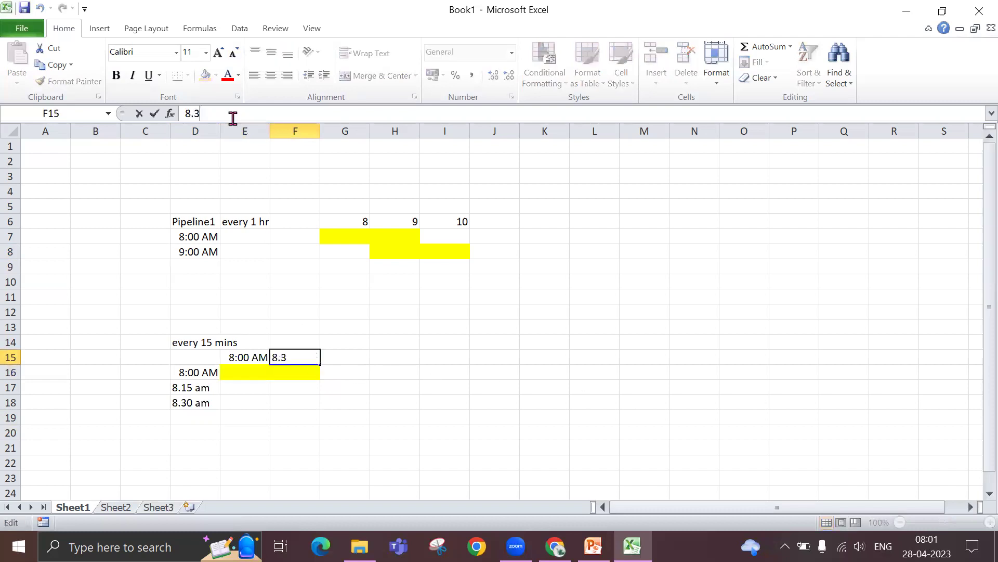
type("0 am")
key("Return")
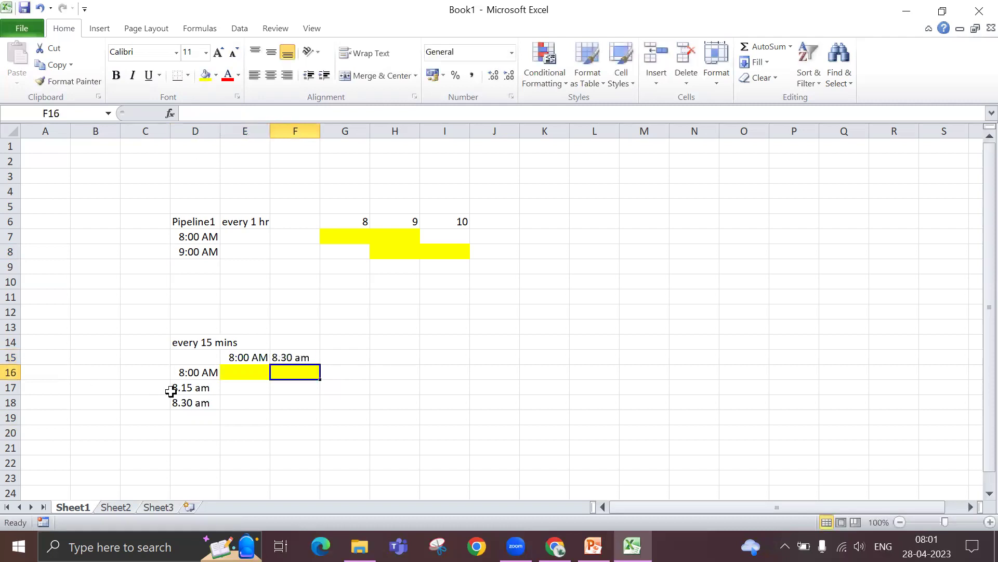
Fill cells F17 to G17 with yellow to represent the 8.15 am run.
left_click(273, 388)
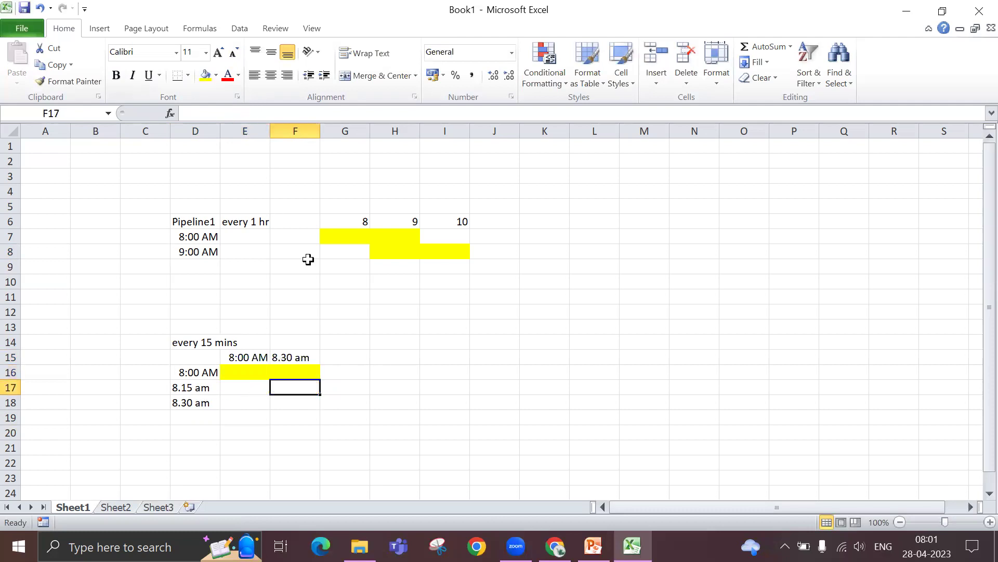
left_click_drag(318, 396, 365, 393)
left_click(205, 77)
left_click(584, 344)
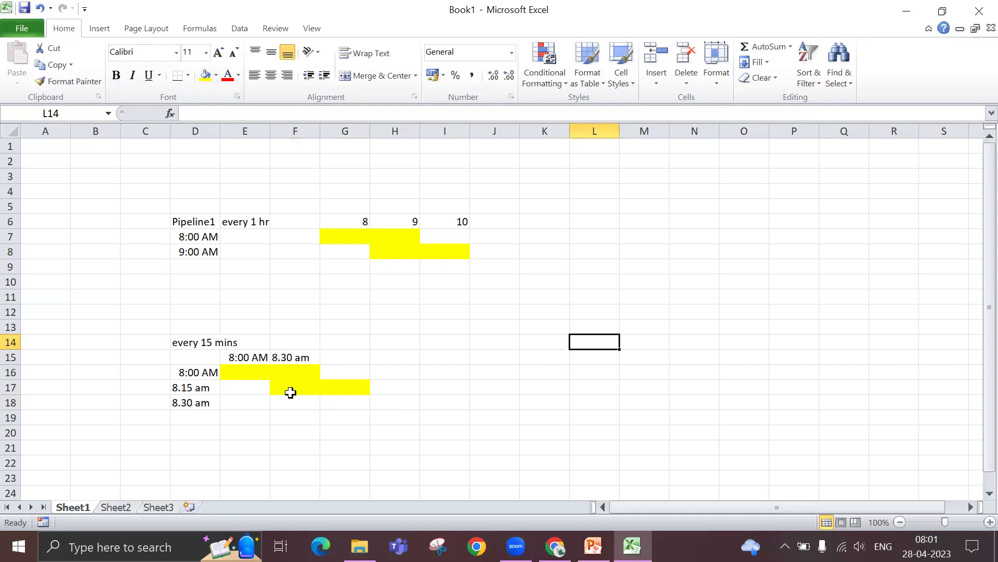
Examine how the 8:00 AM and 8.15 am runs overlap in the 15-minute schedule.
left_click_drag(245, 374, 557, 383)
left_click(607, 371)
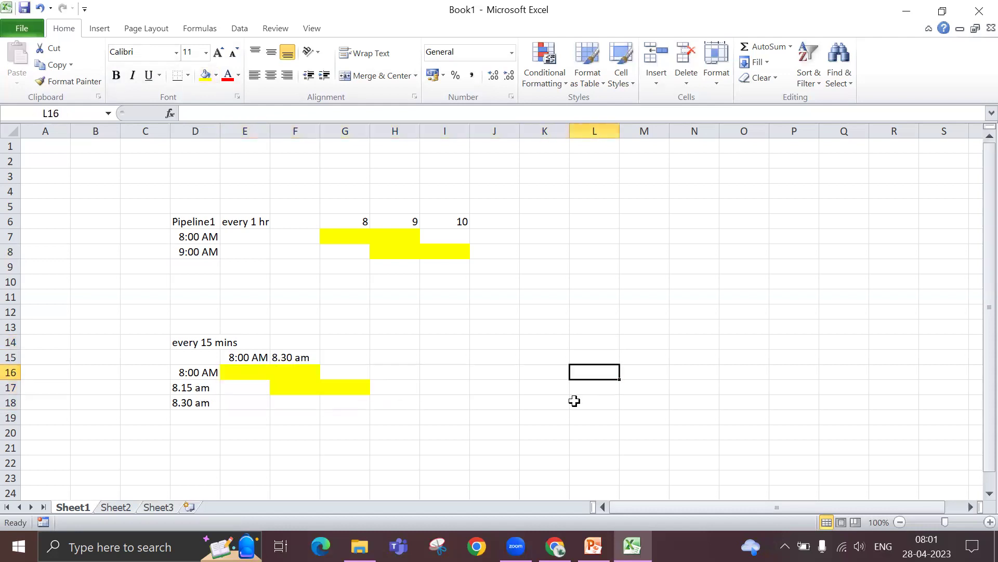
left_click_drag(241, 372, 287, 373)
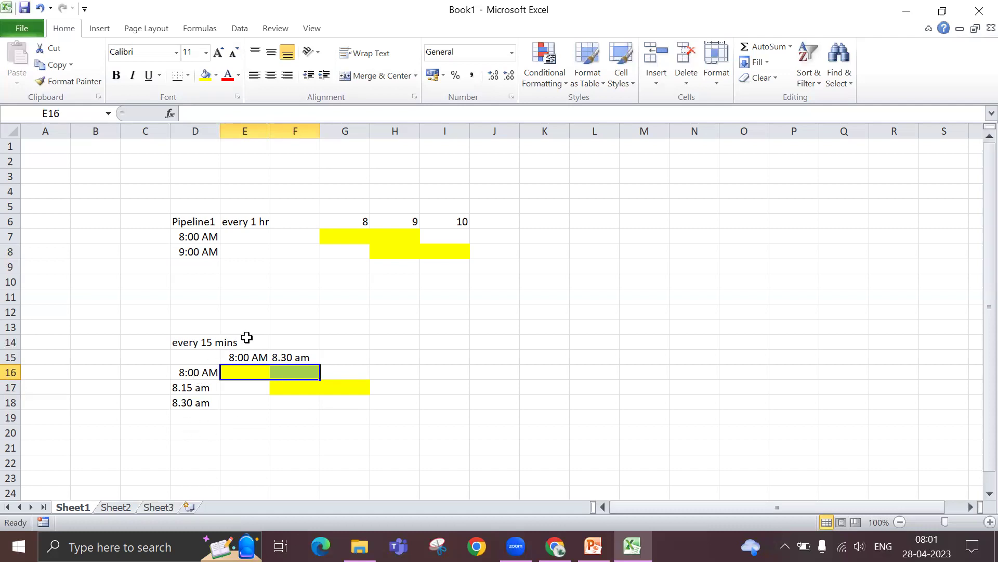
left_click(202, 384)
left_click(290, 385)
left_click(256, 385)
left_click(313, 386)
left_click_drag(330, 373, 332, 387)
left_click(412, 384)
left_click(411, 374)
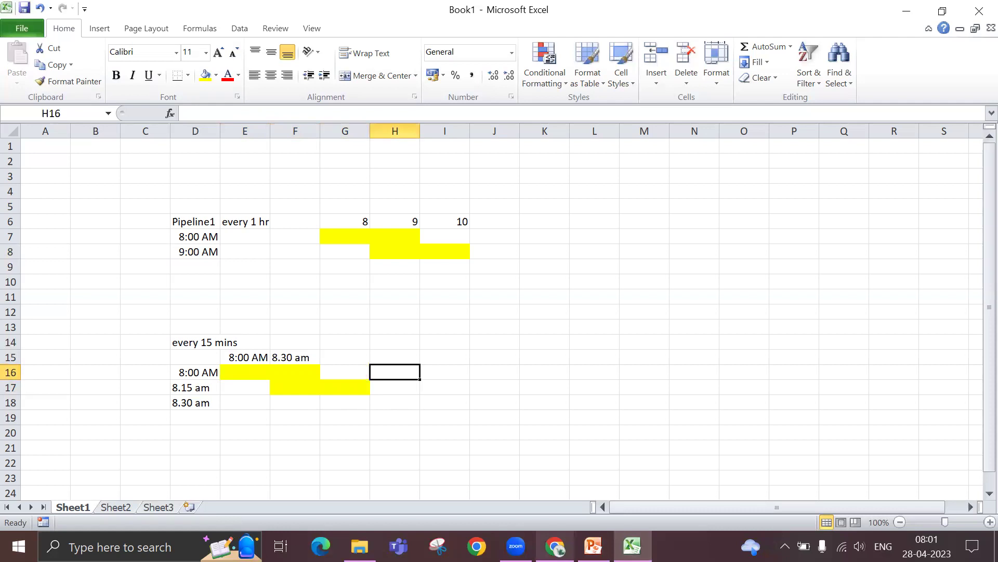
Compare the 15-minute schedule in Excel with the new trigger's max concurrency setting in Azure Data Factory.
left_click(556, 546)
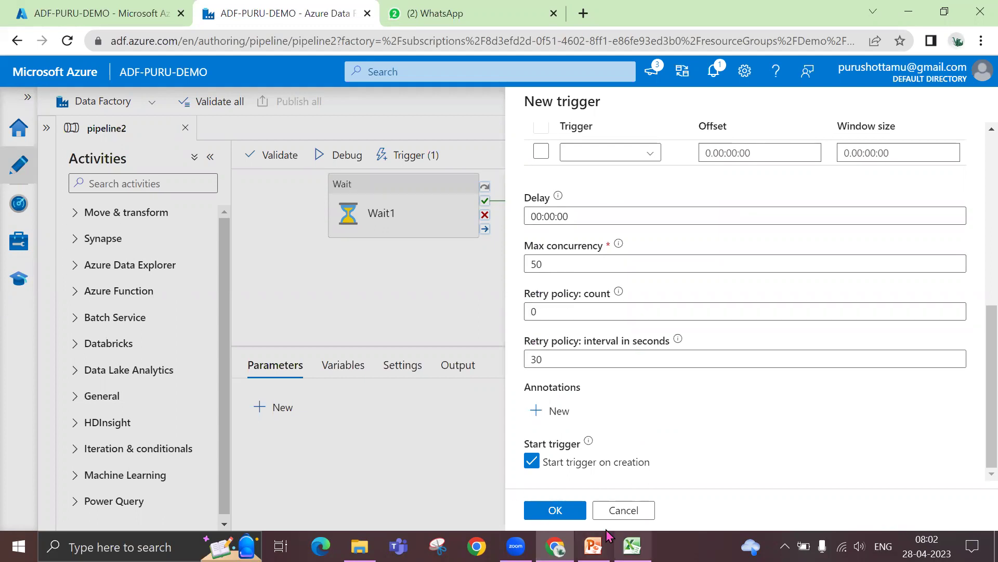
left_click(632, 545)
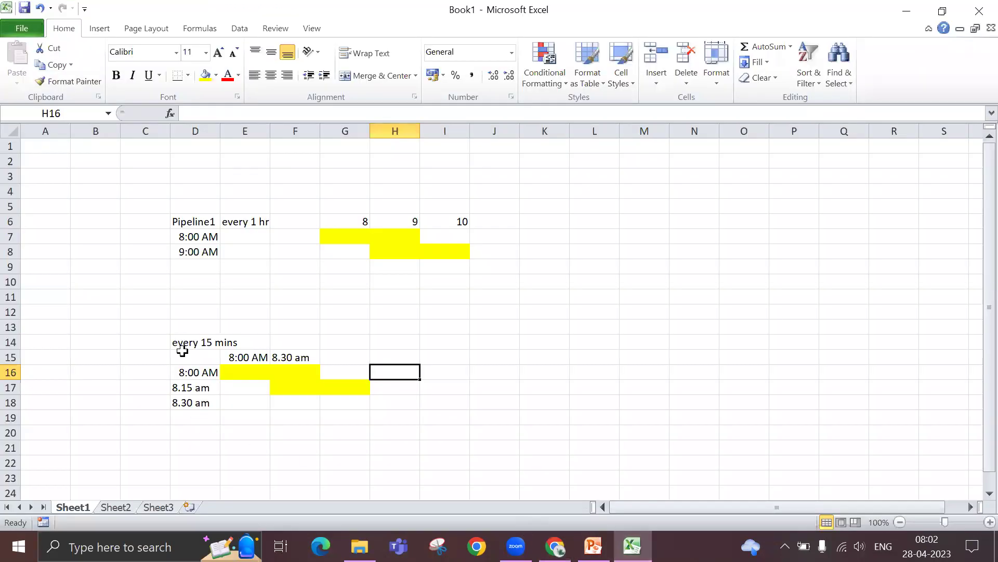
left_click(626, 533)
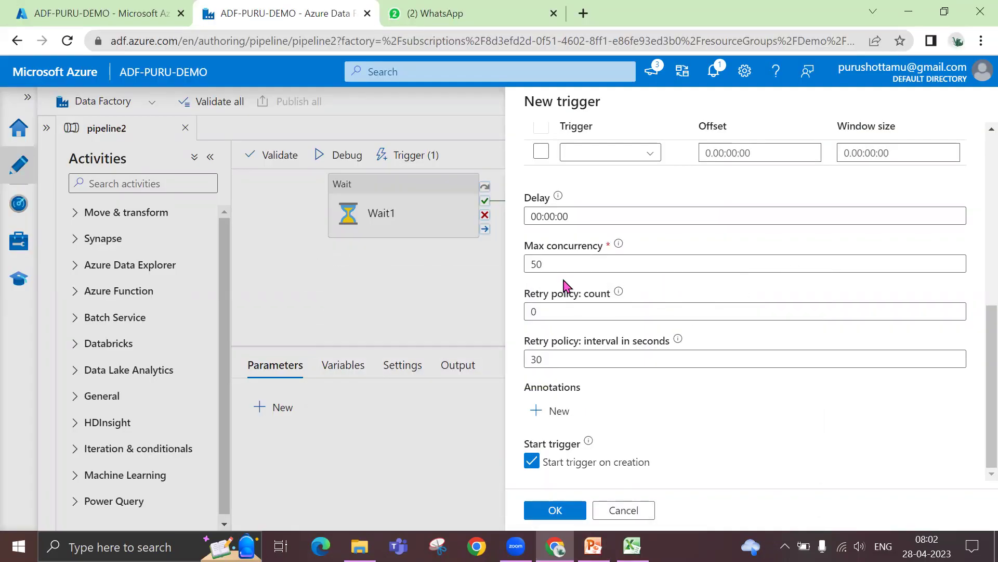
left_click(632, 545)
key("alt+Tab")
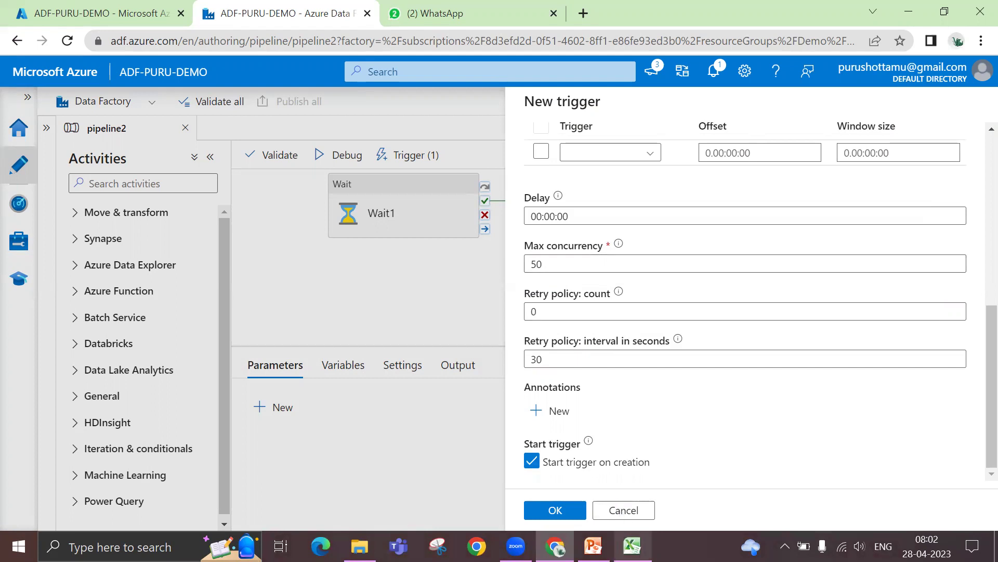
Switch to Excel and look over the block from E16 across to column M as the space for further concurrent runs.
left_click(632, 546)
left_click_drag(239, 372, 660, 452)
scroll(626, 405, "up", 3)
scroll(625, 404, "up", 9)
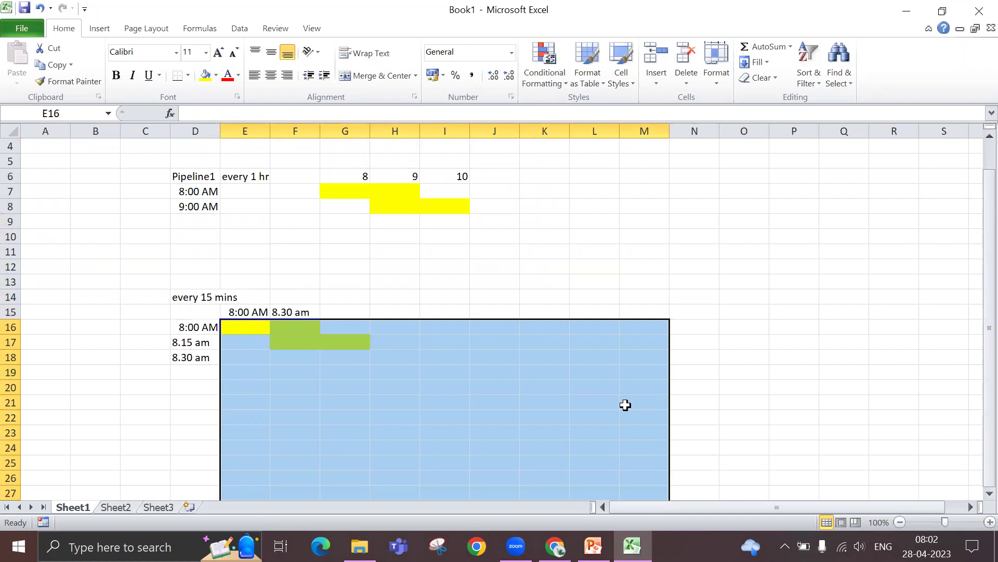
scroll(625, 405, "down", 2)
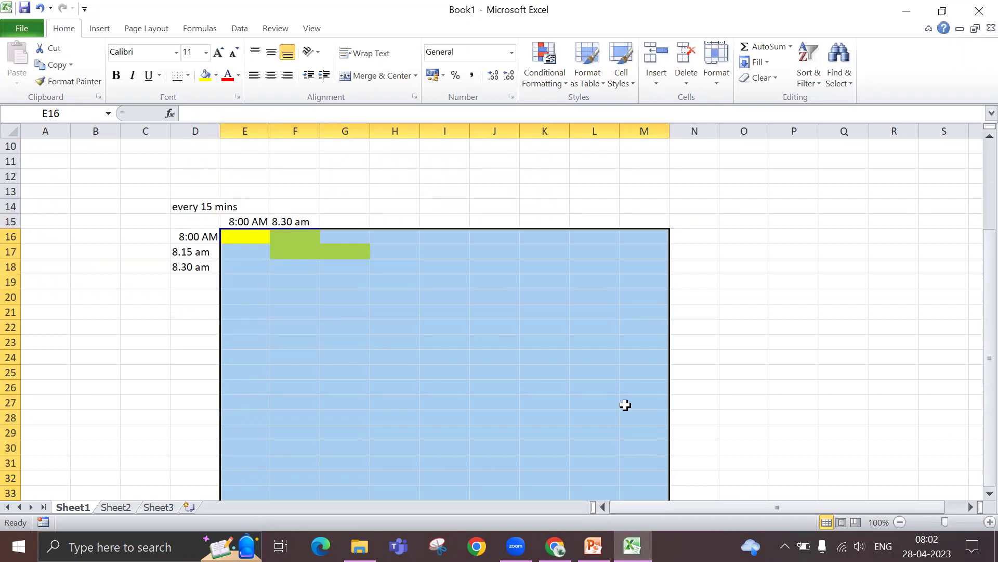
scroll(625, 404, "down", 2)
scroll(625, 404, "down", 3)
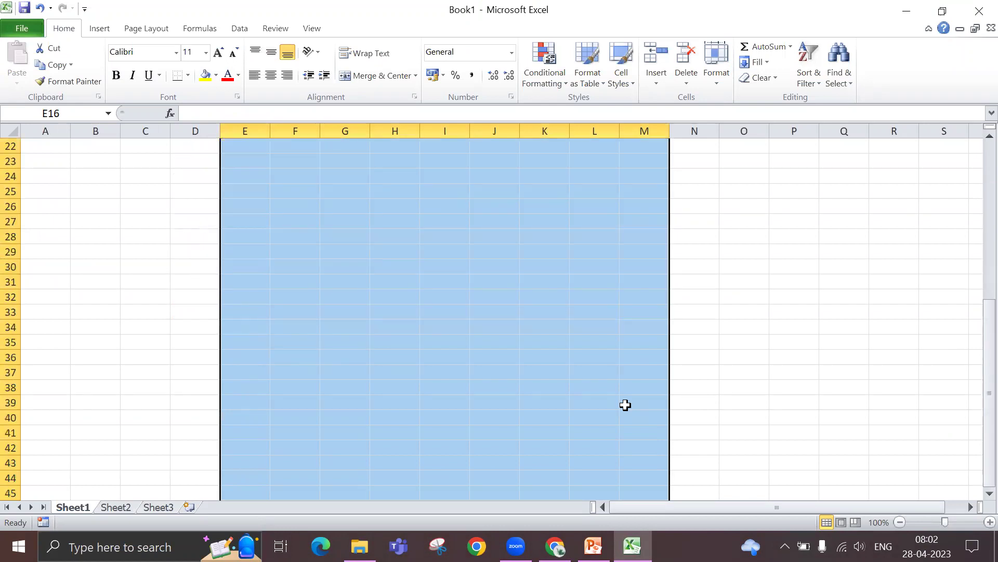
scroll(625, 405, "up", 4)
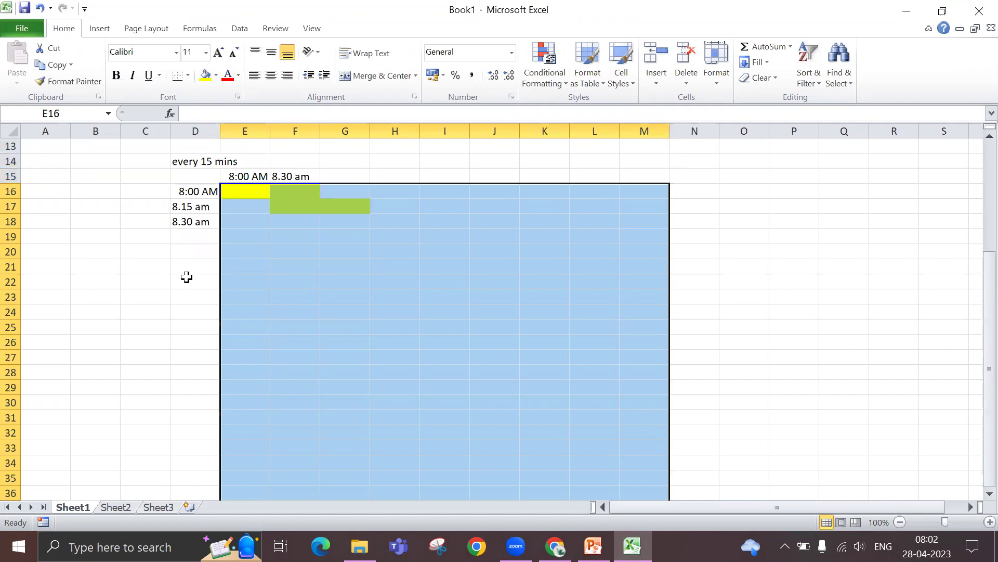
left_click(188, 278)
Switch to Azure Data Factory and set the new trigger's max concurrency to 5.
key("alt+Tab")
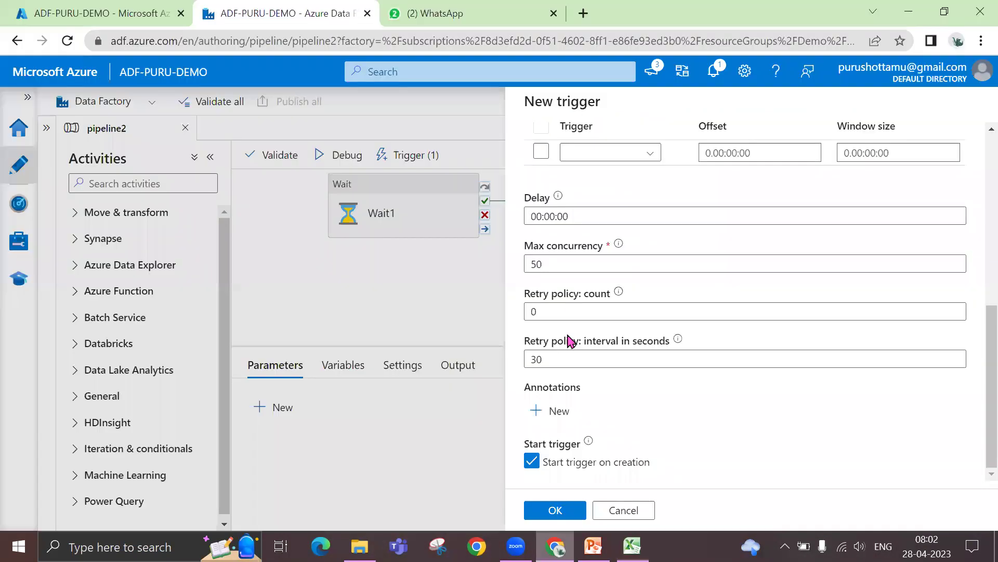
left_click(562, 263)
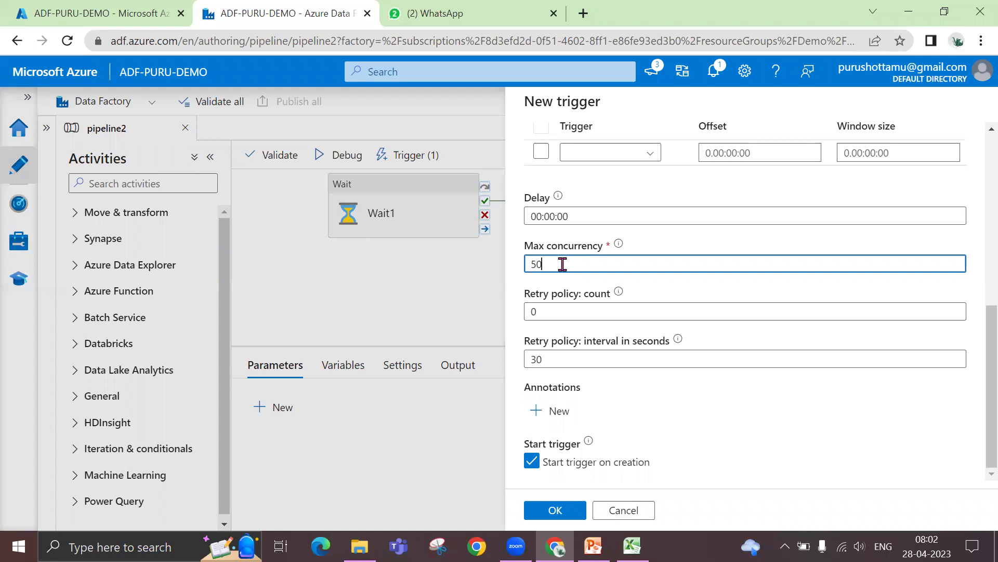
key("BackSpace")
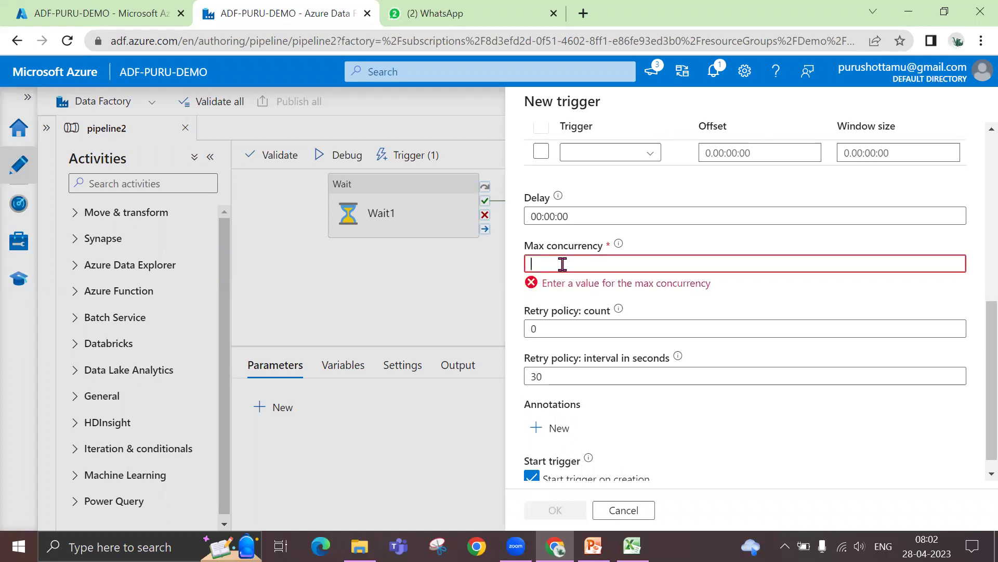
type("5")
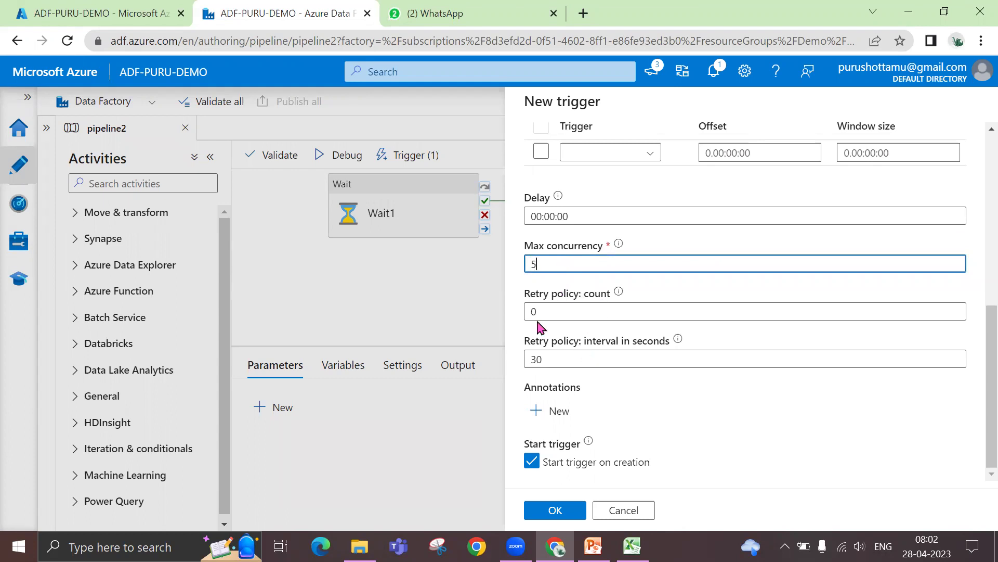
Review the retry policy's count and interval, accept the trigger settings and continue to the trigger run parameters.
left_click(565, 311)
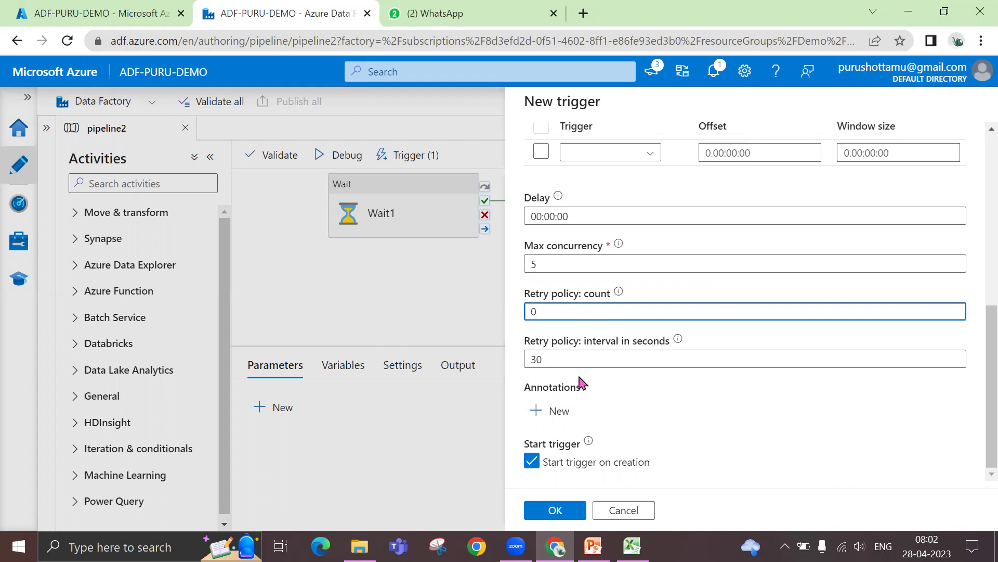
left_click_drag(546, 311, 526, 316)
left_click(616, 358)
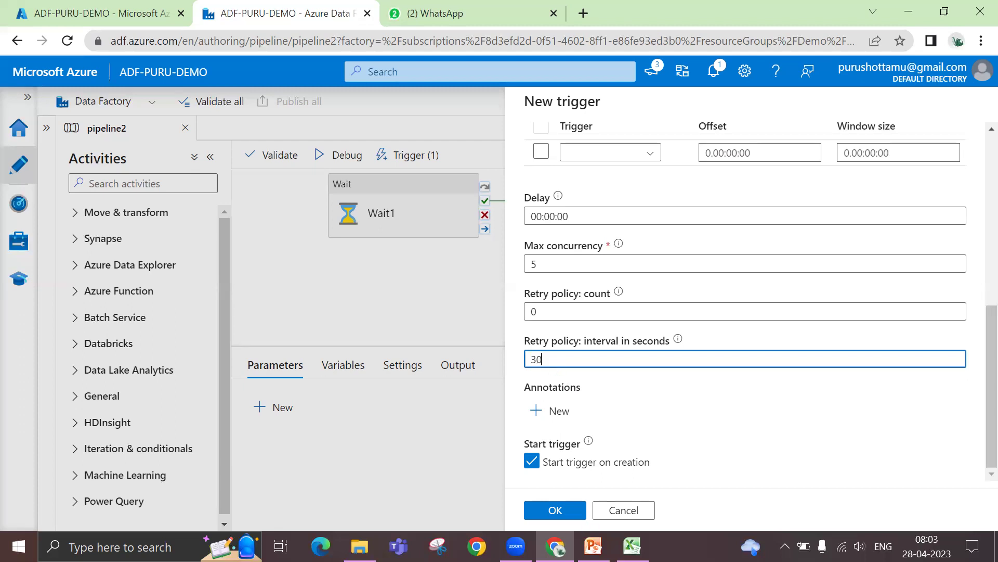
left_click(569, 511)
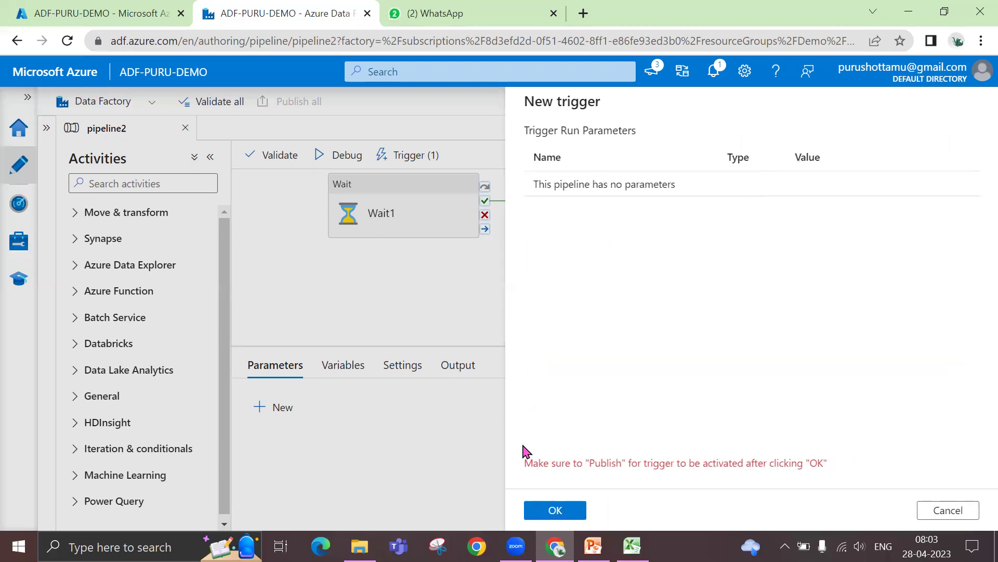
Try to create the tumbling window trigger, returning to its settings after the first attempt and submitting them again.
left_click(548, 512)
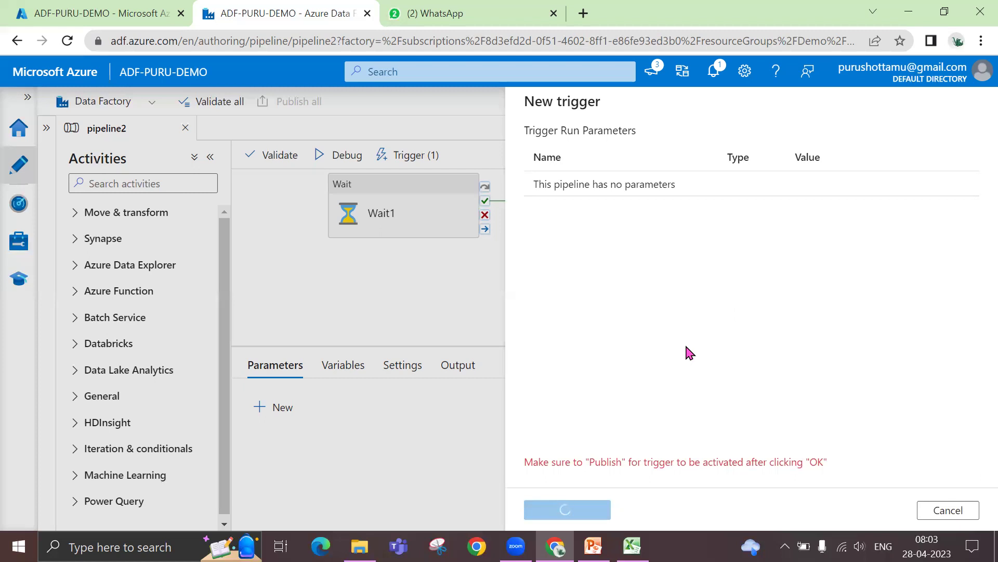
left_click(933, 514)
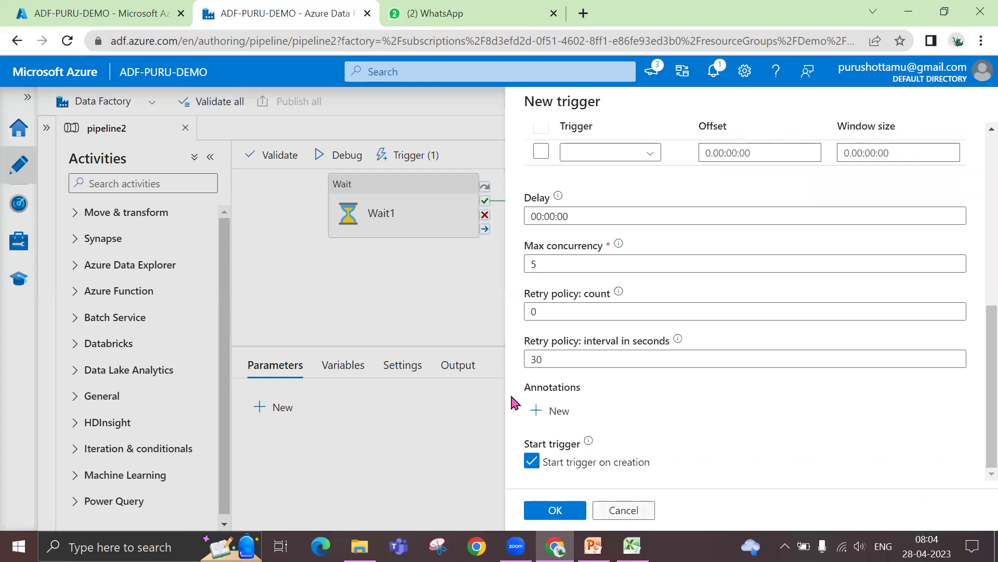
left_click(546, 512)
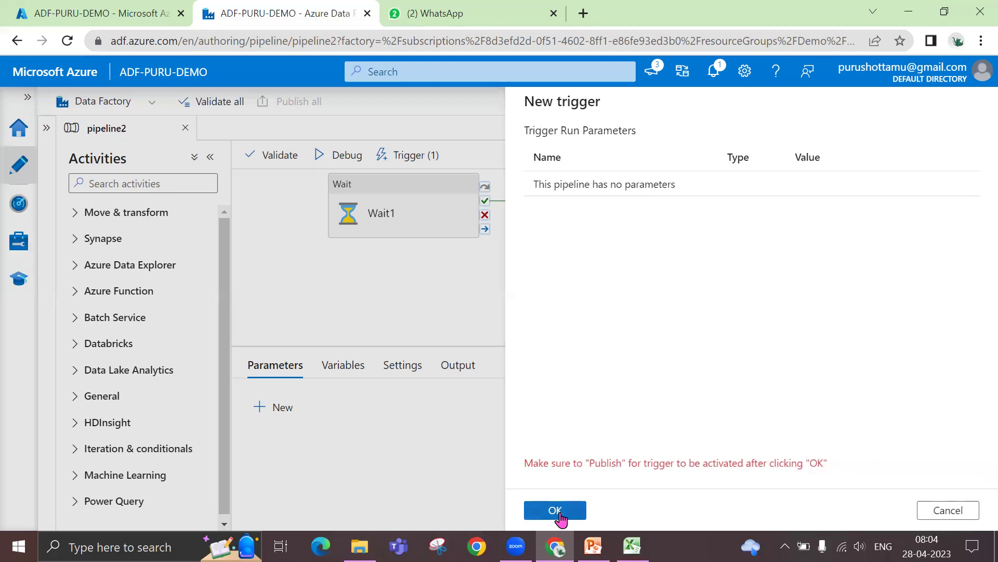
left_click(560, 513)
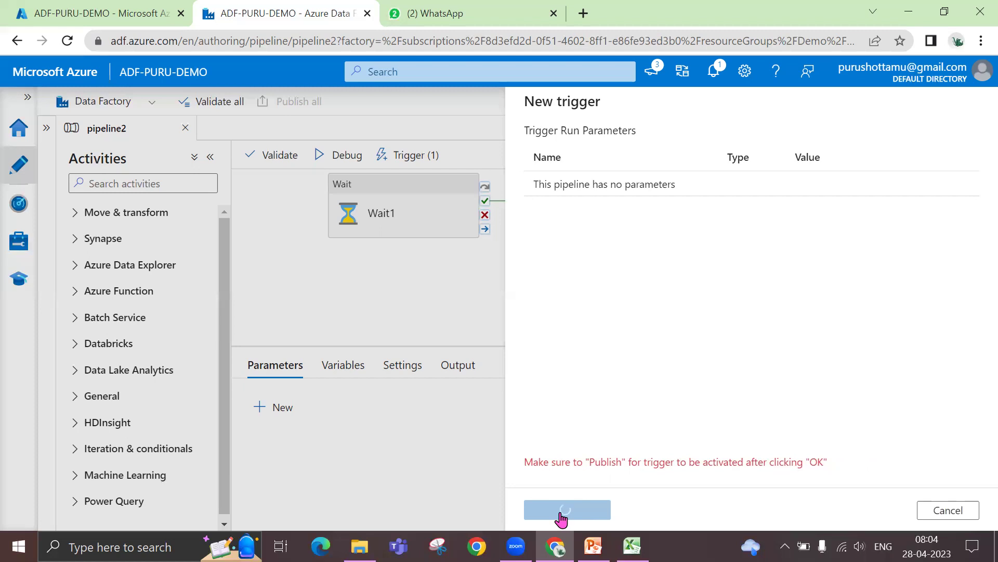
Cancel the new tumbling window trigger, discard its unsaved changes and close the trigger list of pipeline2.
left_click(962, 512)
left_click(629, 511)
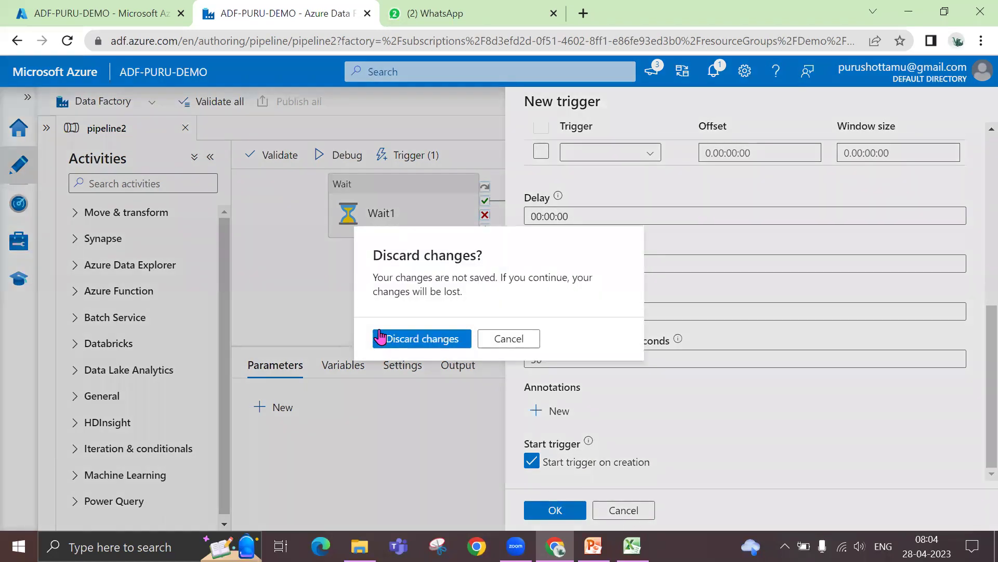
left_click(421, 345)
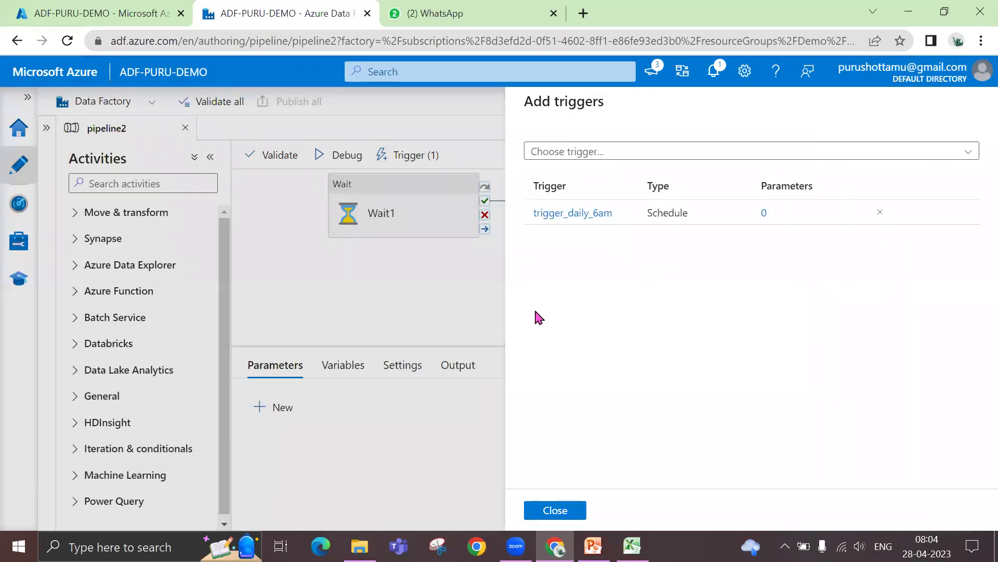
left_click(555, 510)
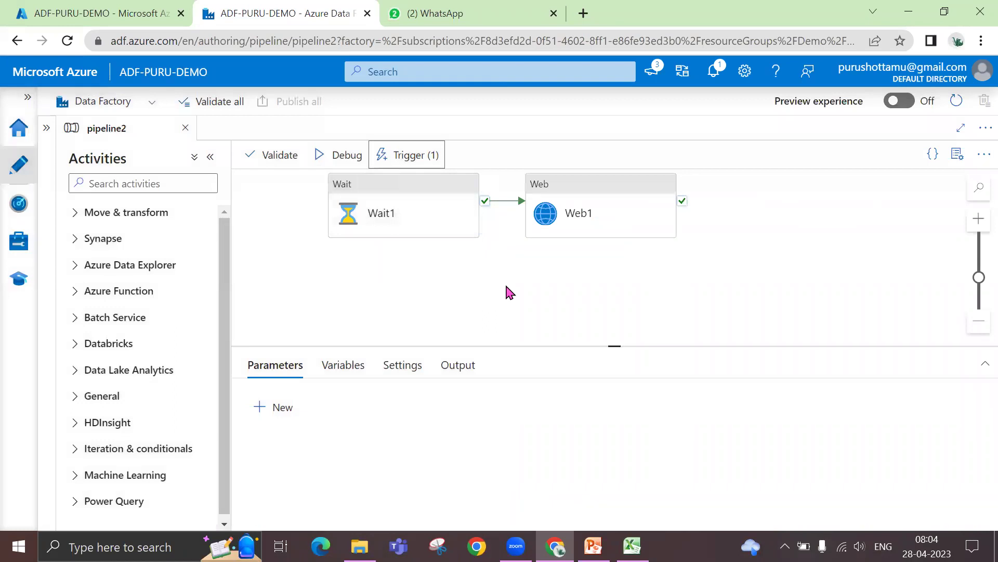
Reposition the Wait1 and Web1 activities on the pipeline2 canvas and enlarge the Web1 properties area.
mouse_move(507, 202)
mouse_move(410, 194)
left_click_drag(411, 194, 401, 213)
left_click_drag(584, 189, 605, 214)
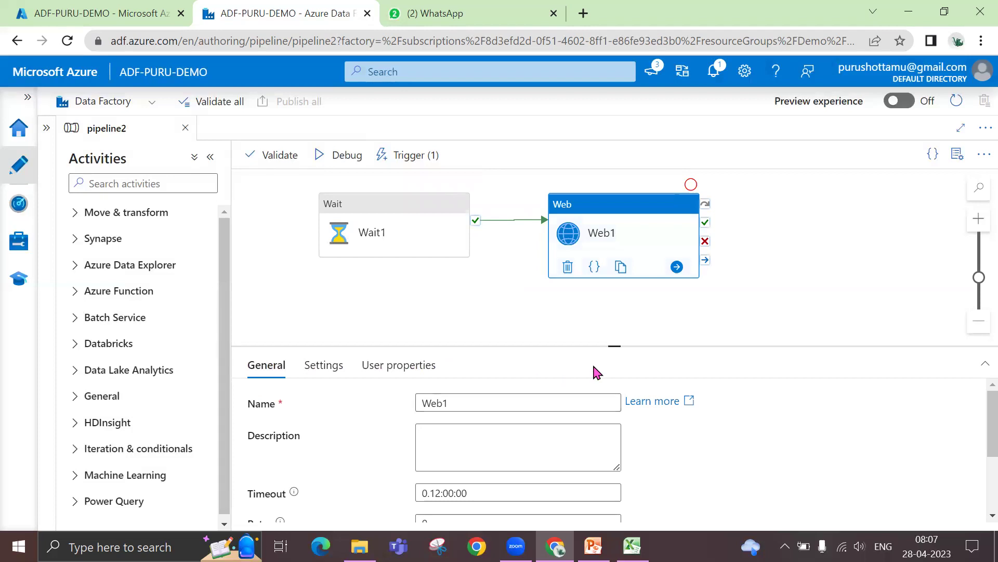
left_click_drag(613, 344, 606, 315)
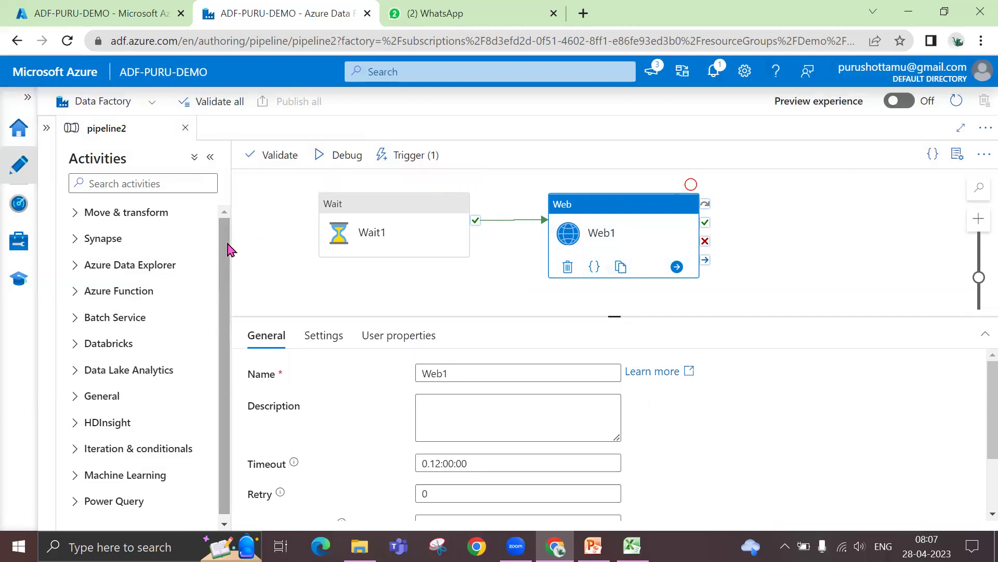
Close pipeline2 and open pipeline1 to look over its activities.
left_click(185, 128)
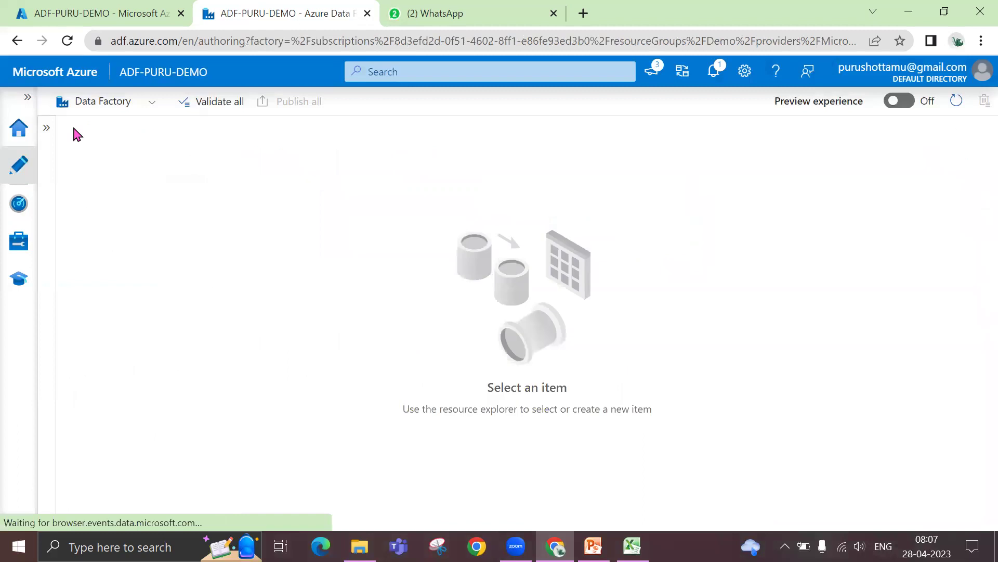
left_click(47, 129)
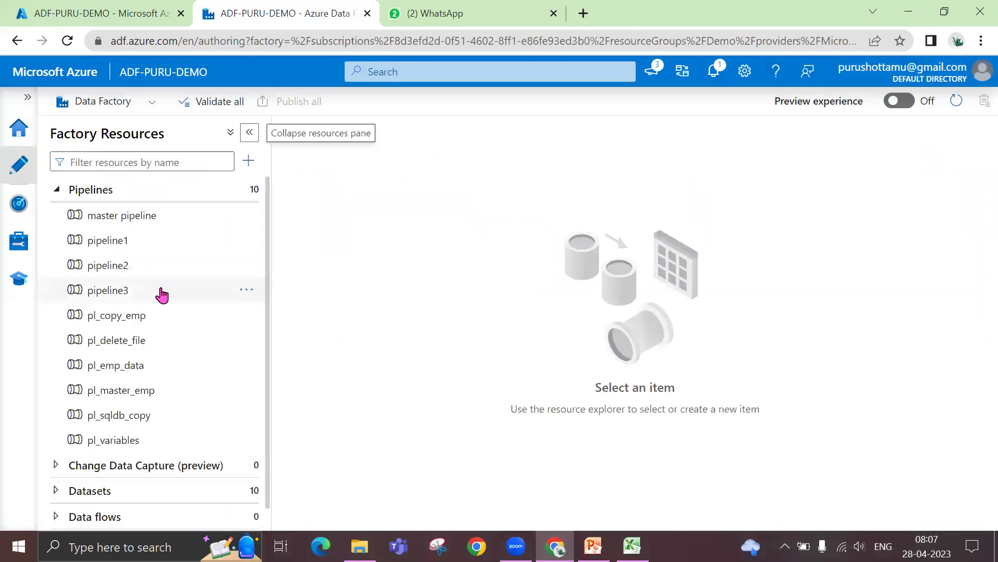
left_click(149, 245)
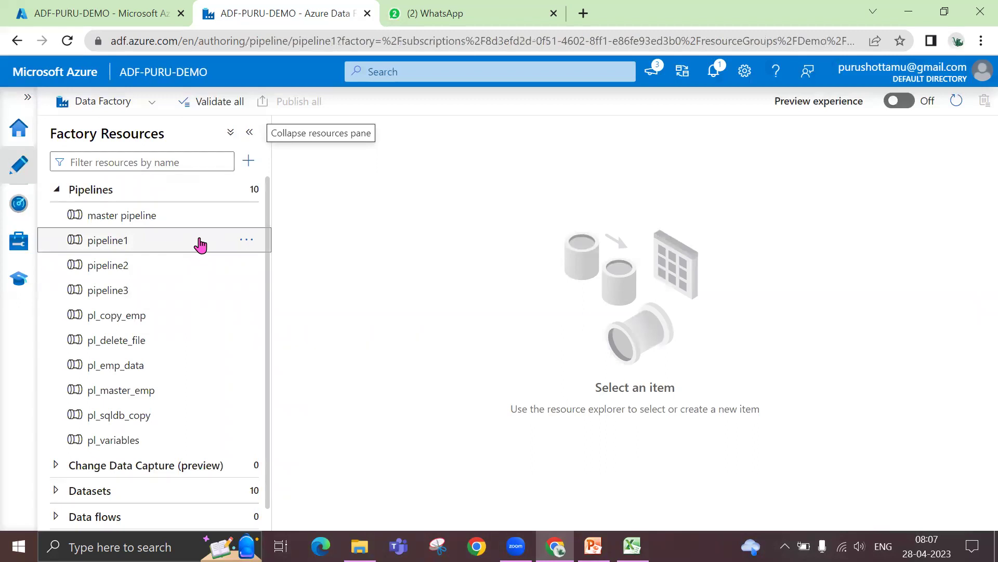
left_click(251, 135)
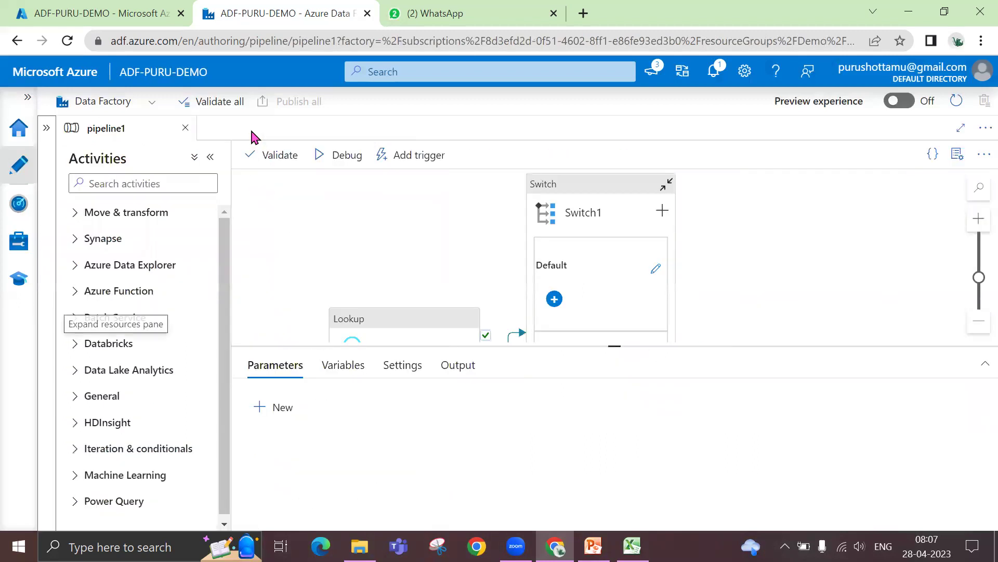
Open pl_emp_data to look at its copy activity and close pipeline1.
left_click(46, 128)
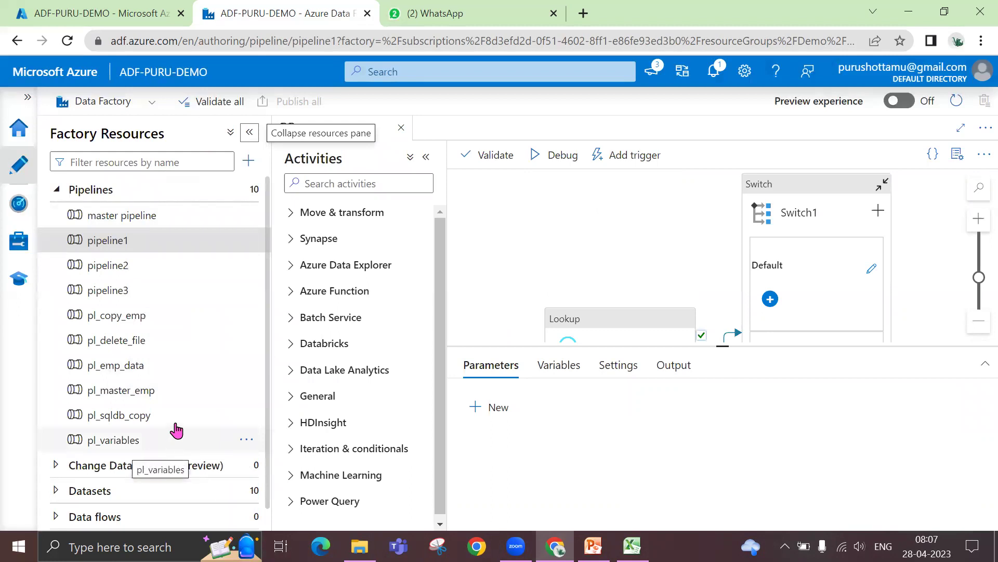
left_click(171, 369)
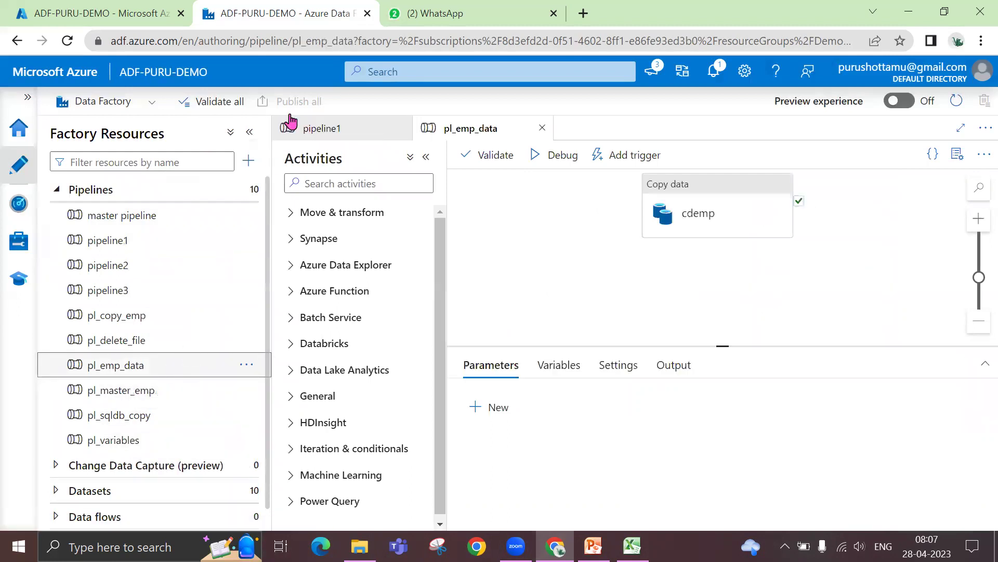
left_click(401, 128)
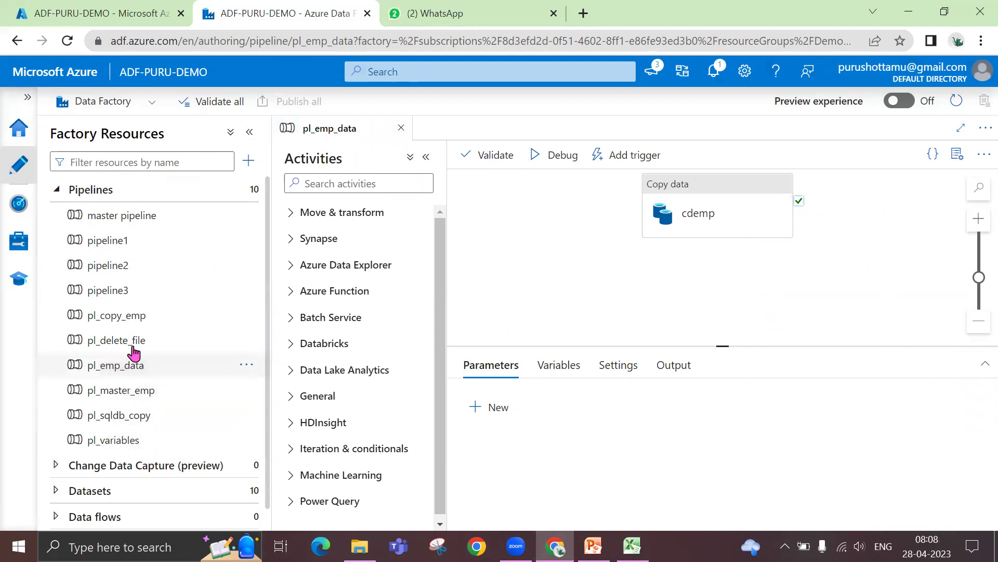
Open pl_copy_emp and inspect the general settings of its Delete_emp activity.
left_click(128, 321)
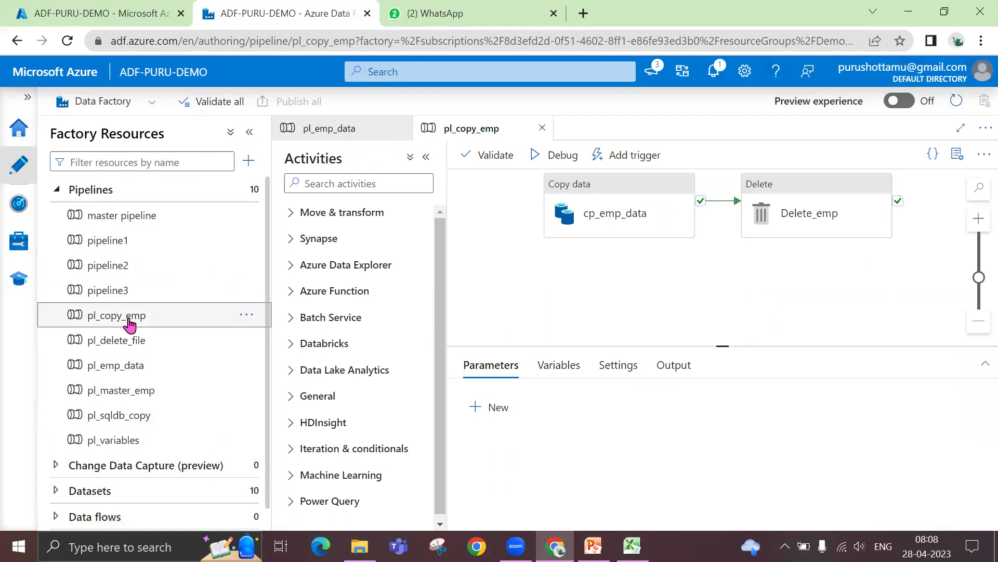
left_click(857, 196)
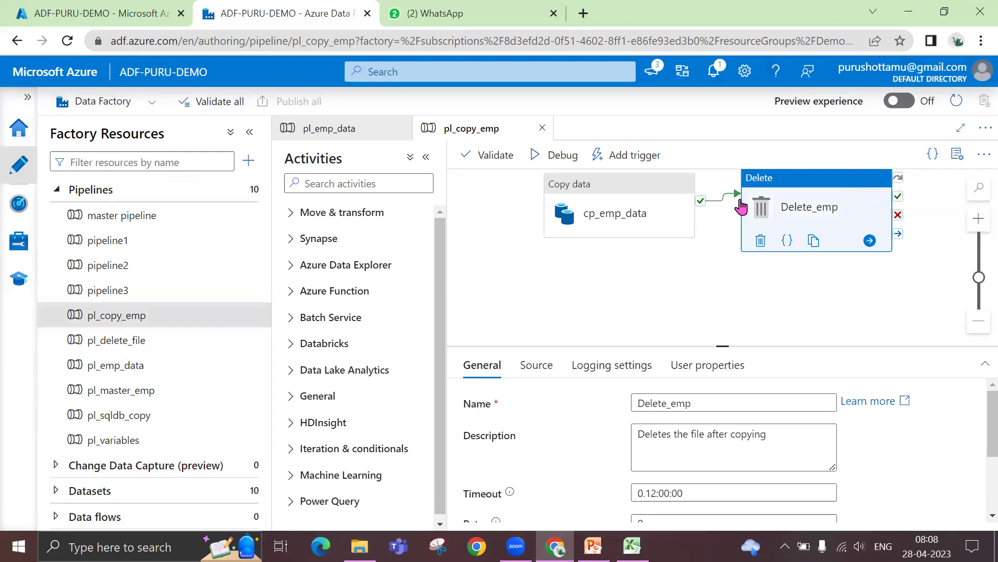
left_click(250, 132)
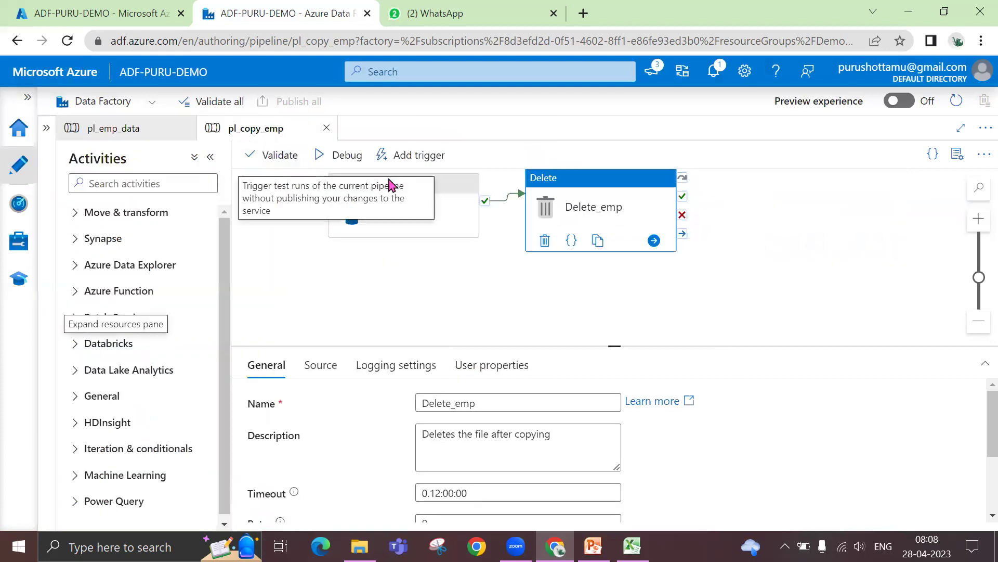
Examine the sink settings of cp_emp_data and the connection of its ds_emp_output dataset, closing the dataset when done.
left_click(449, 193)
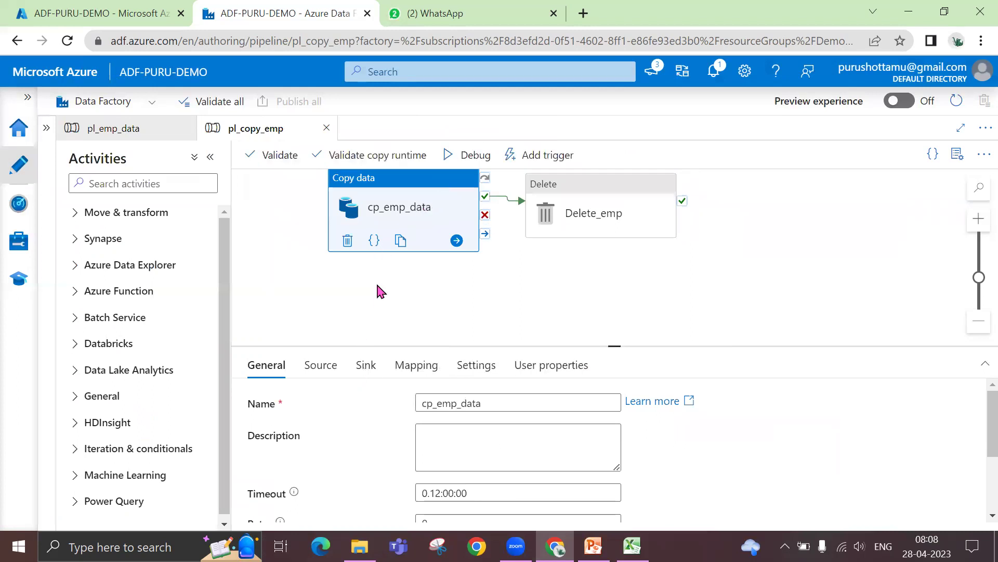
left_click(366, 366)
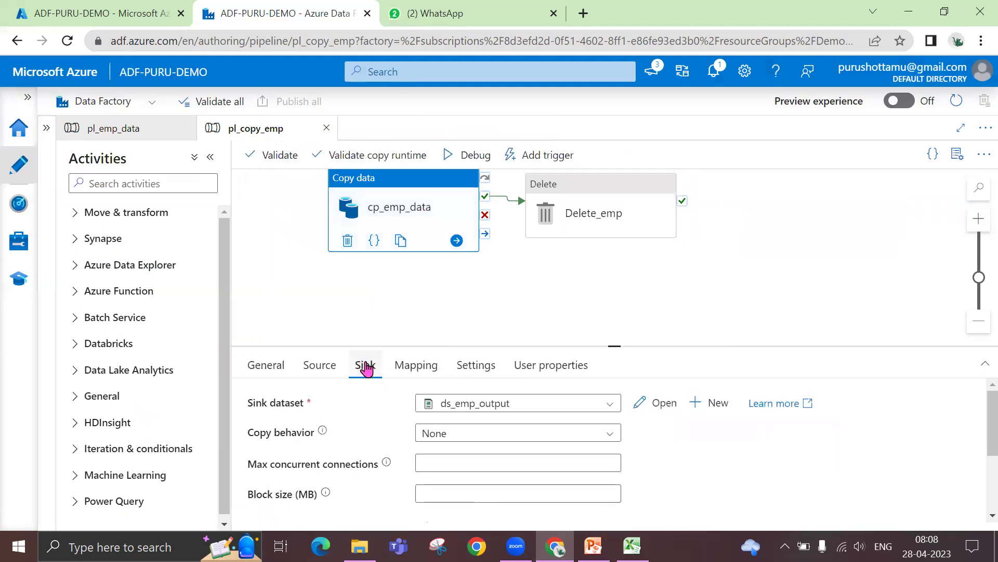
left_click(647, 404)
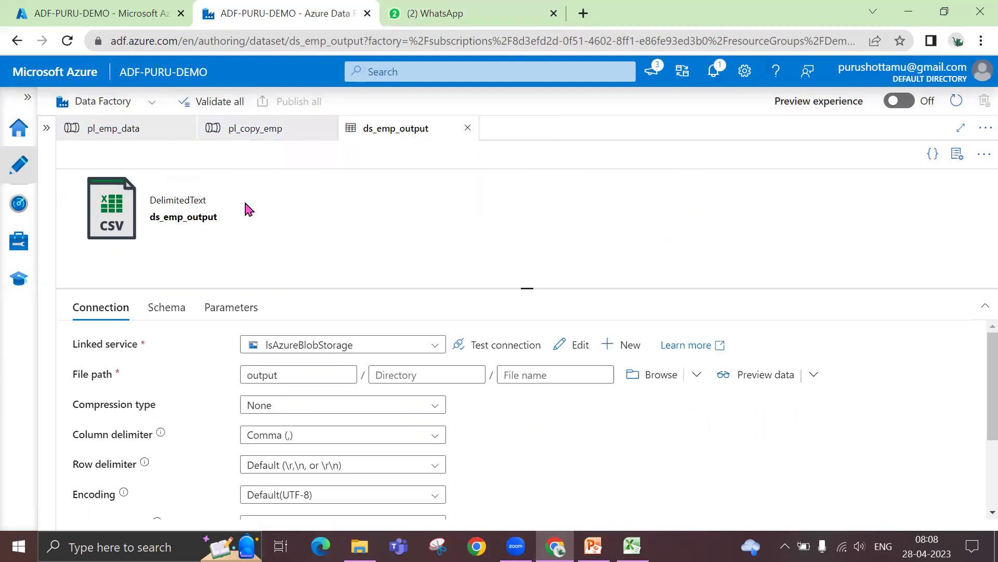
left_click(468, 131)
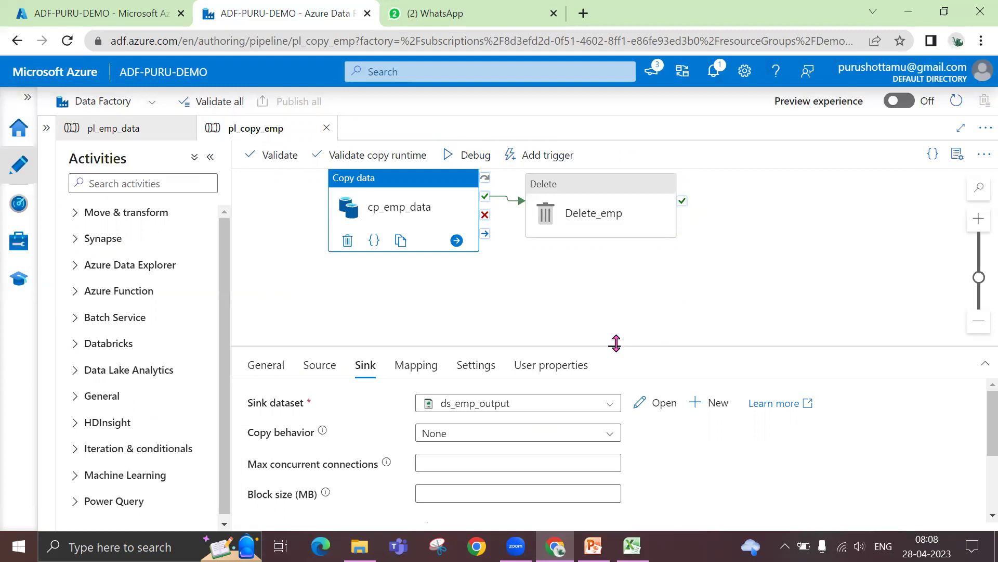
left_click_drag(614, 344, 614, 328)
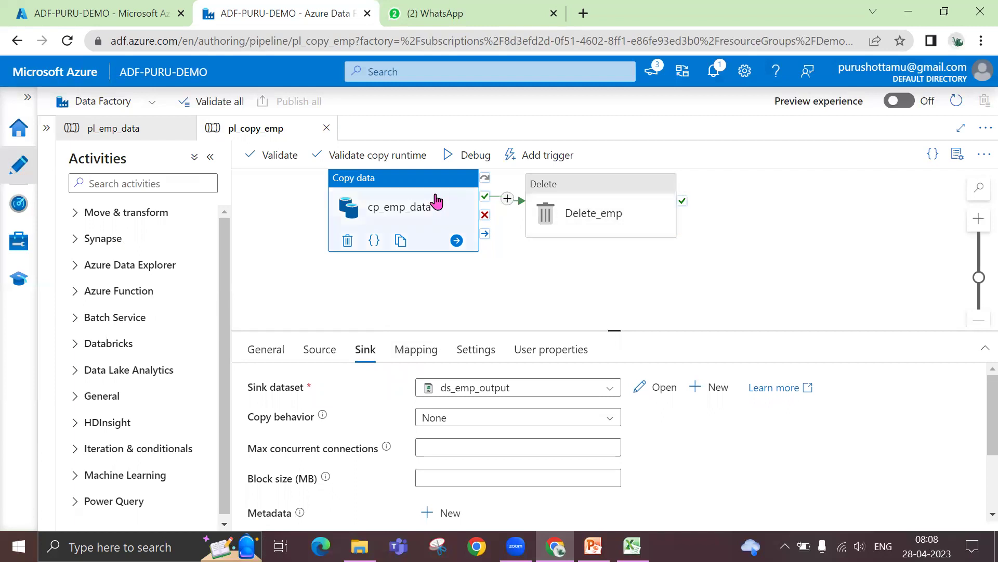
Review the source settings of the cp_emp_data copy activity, including its dataset and wildcard file path.
left_click(589, 193)
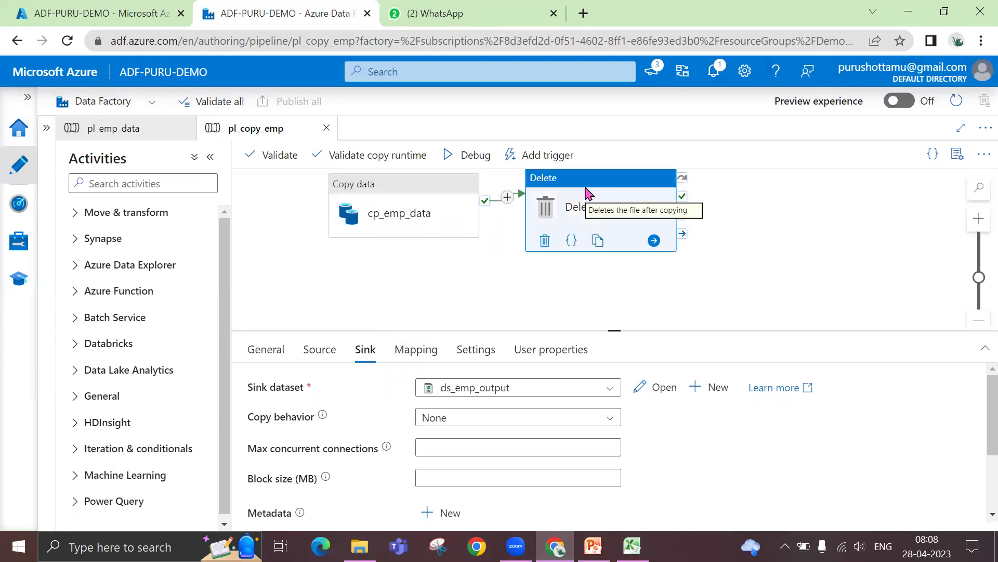
left_click(416, 195)
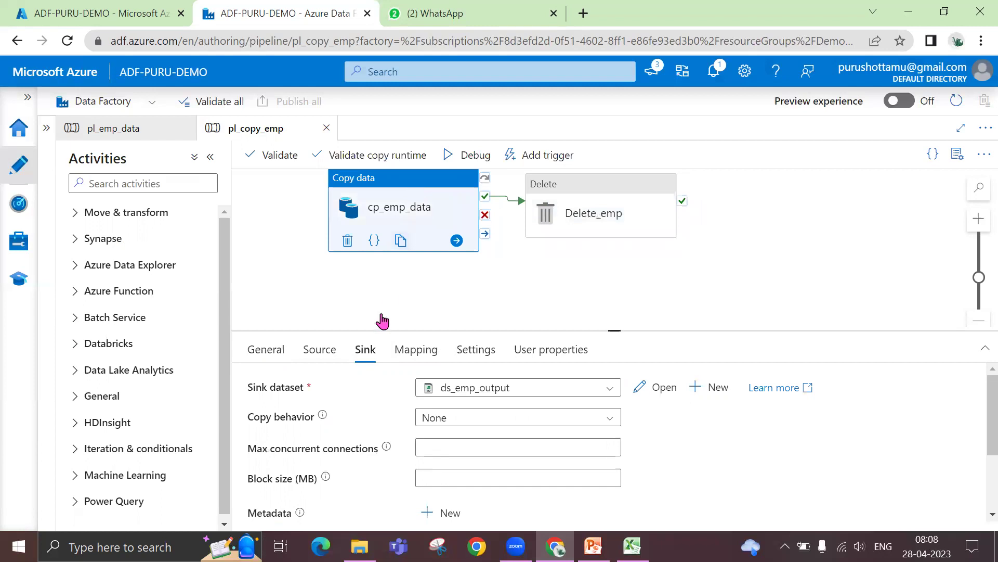
left_click(319, 351)
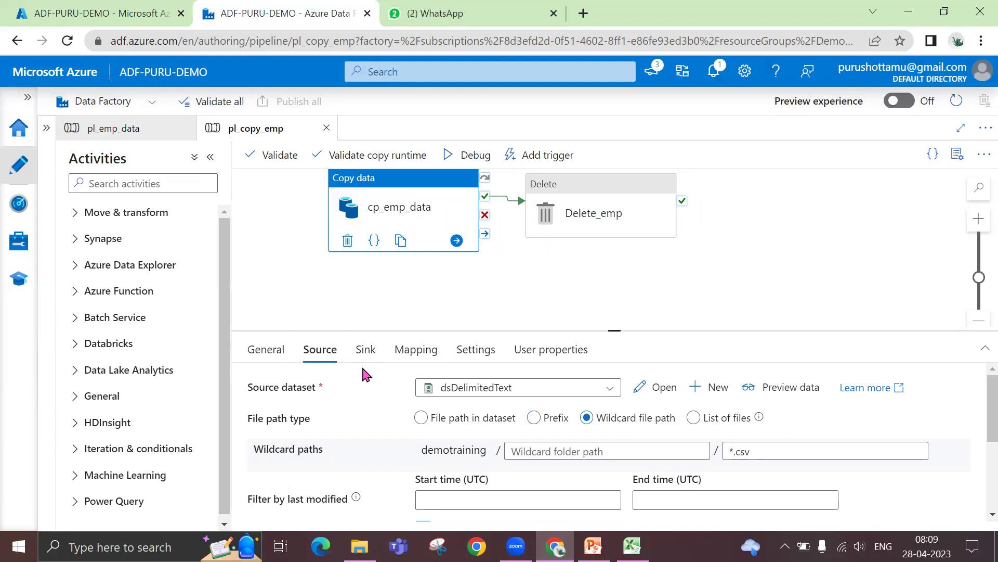
scroll(367, 375, "down", 2)
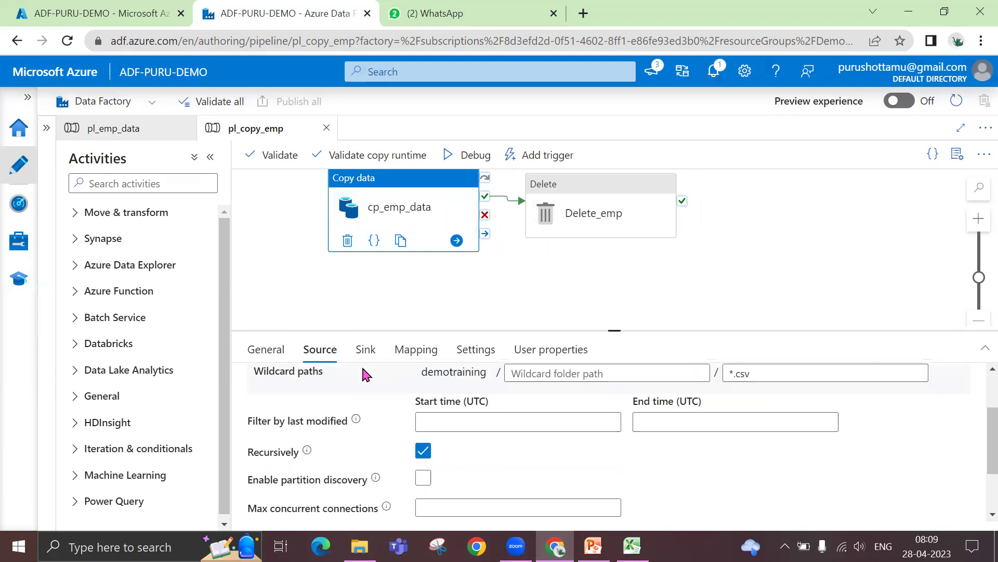
scroll(367, 375, "up", 3)
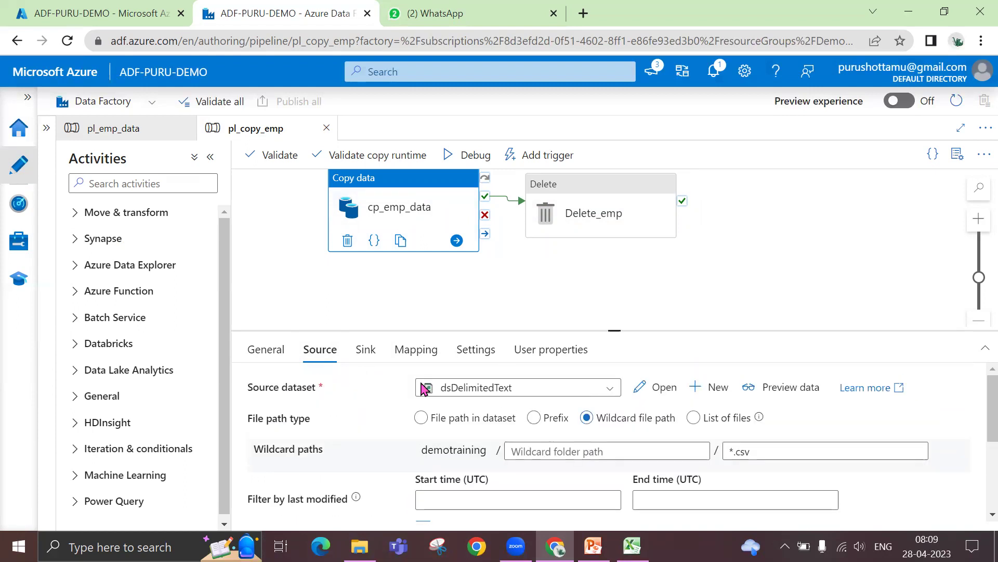
Open the source dataset dsDelimitedText and add a String parameter named Filename without a default value.
left_click(661, 386)
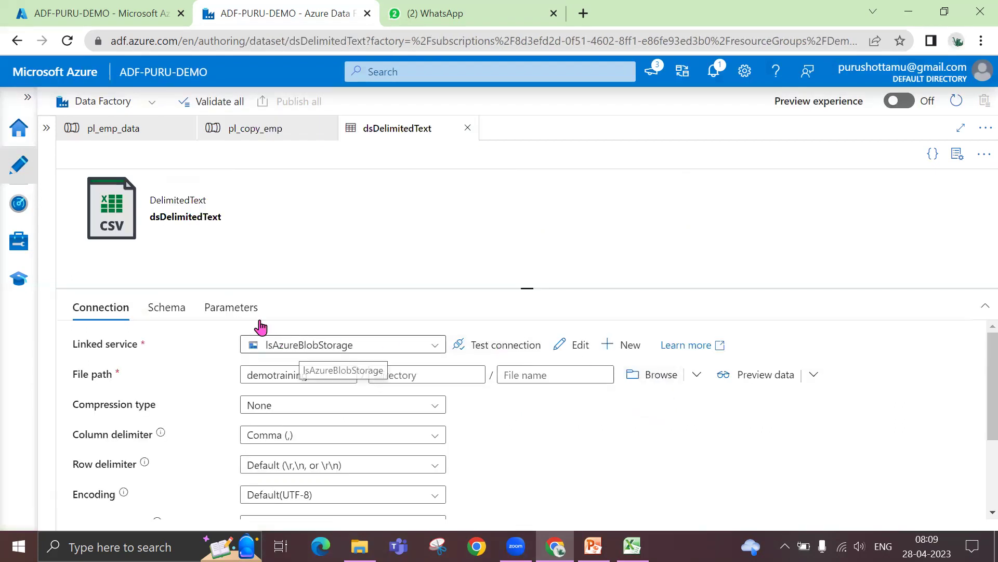
left_click(242, 308)
left_click(106, 353)
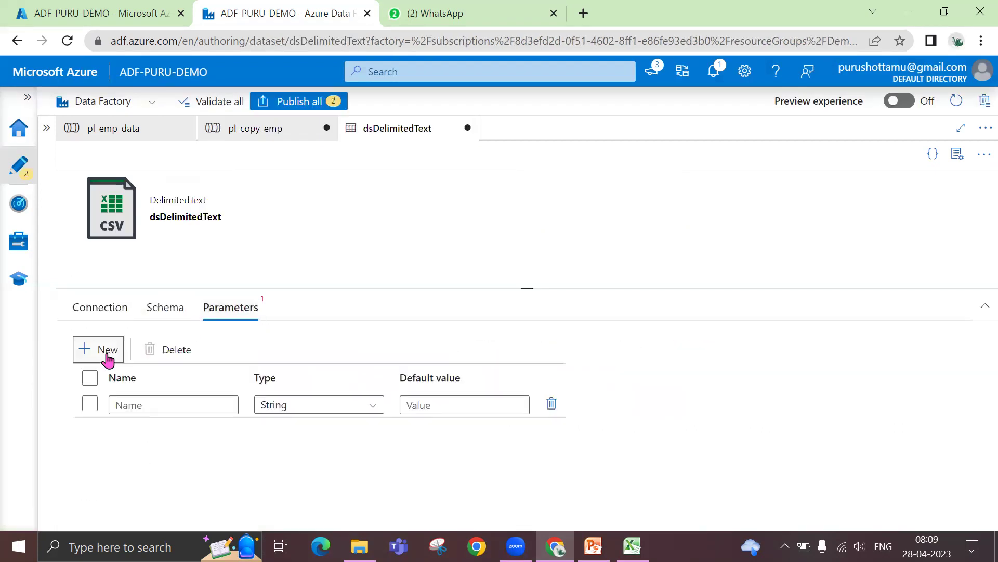
left_click(134, 402)
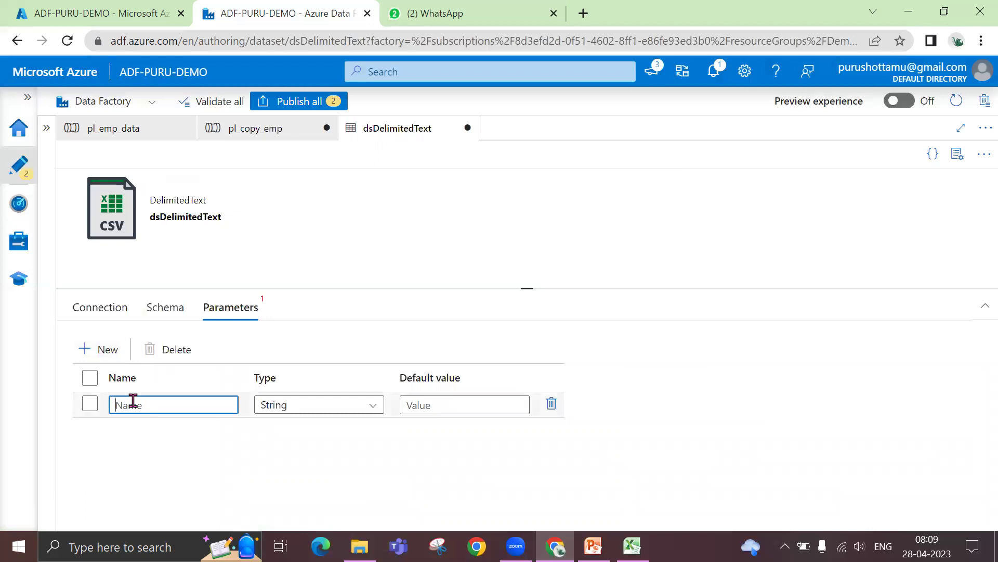
type("FileName")
key("Tab")
key("Tab")
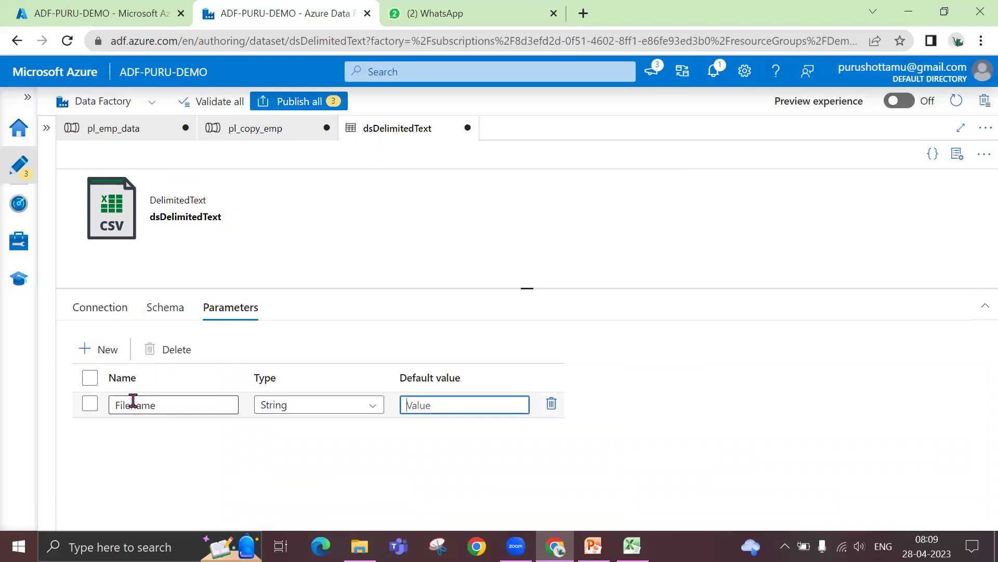
left_click(104, 312)
left_click(528, 374)
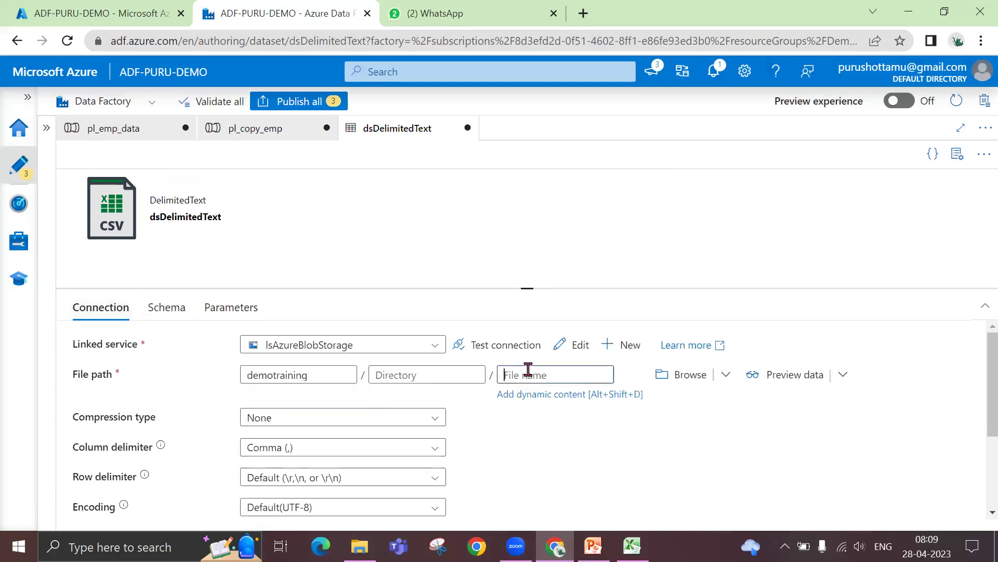
left_click(531, 396)
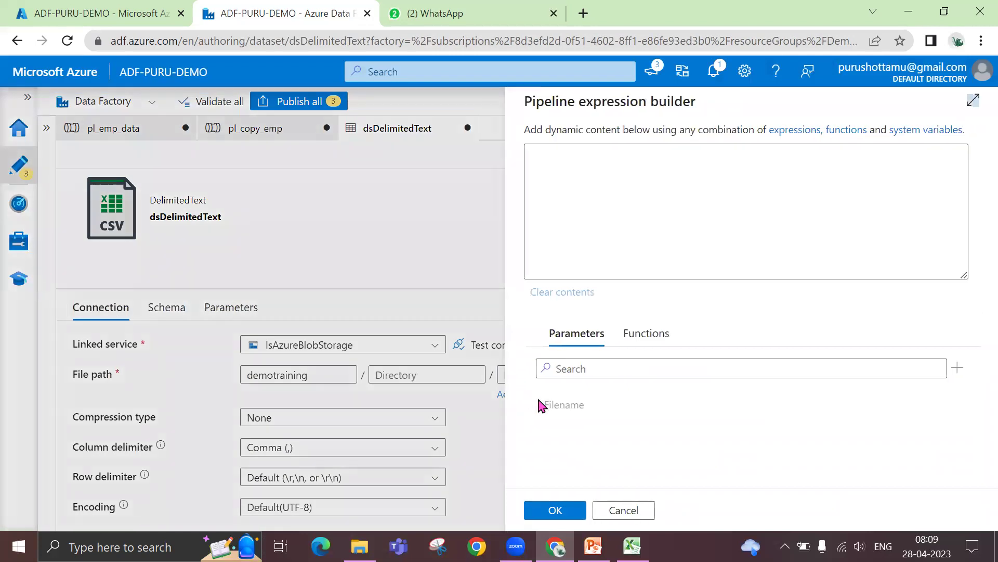
left_click(564, 407)
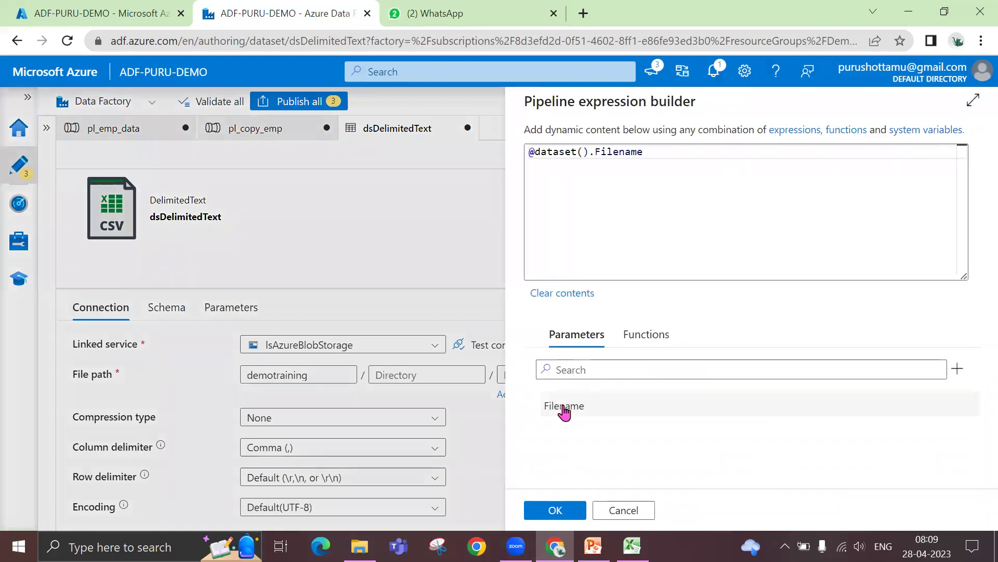
left_click(556, 511)
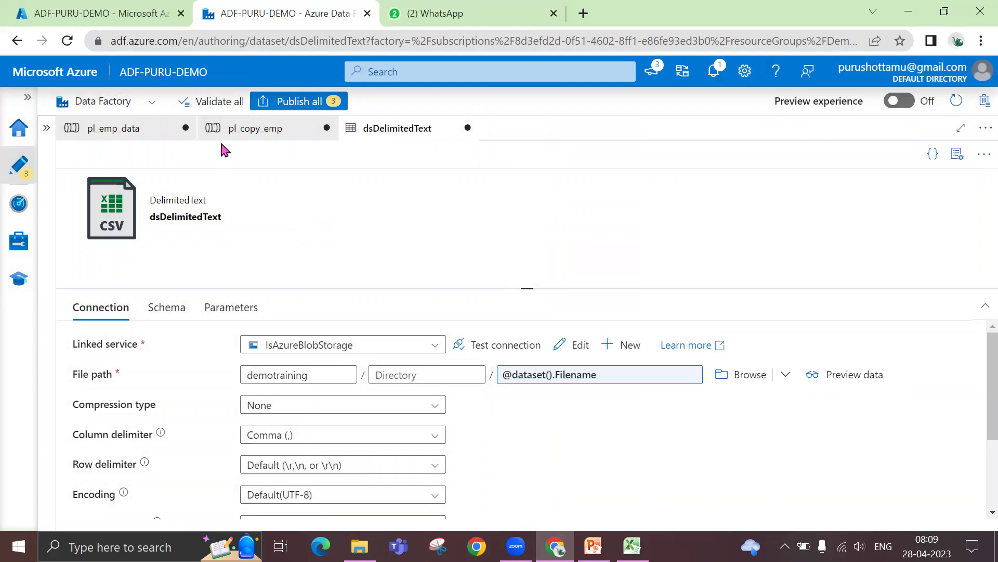
Return to the pl_copy_emp pipeline and try to publish all pending changes, closing the validation output when done.
left_click(272, 134)
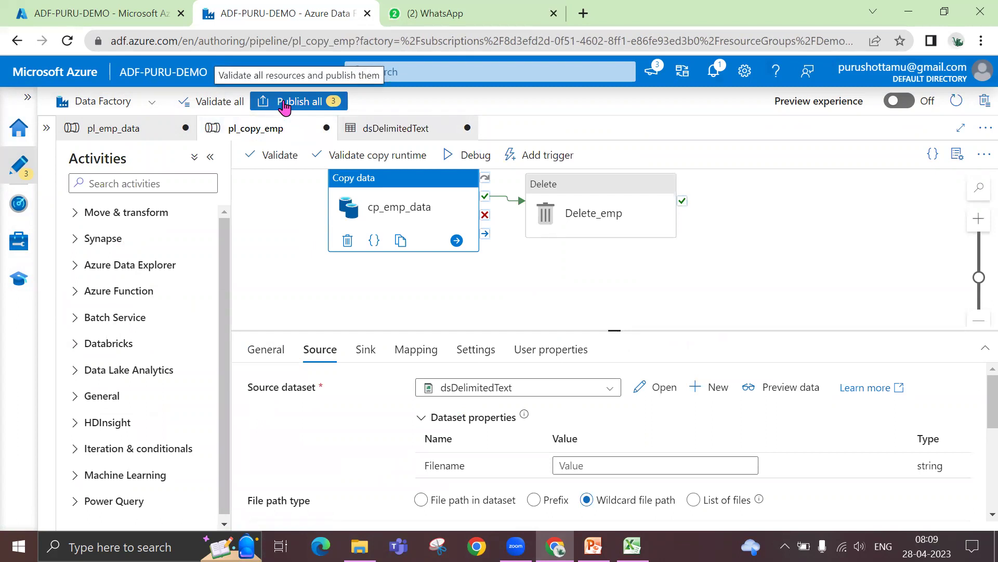
scroll(529, 314, "up", 2)
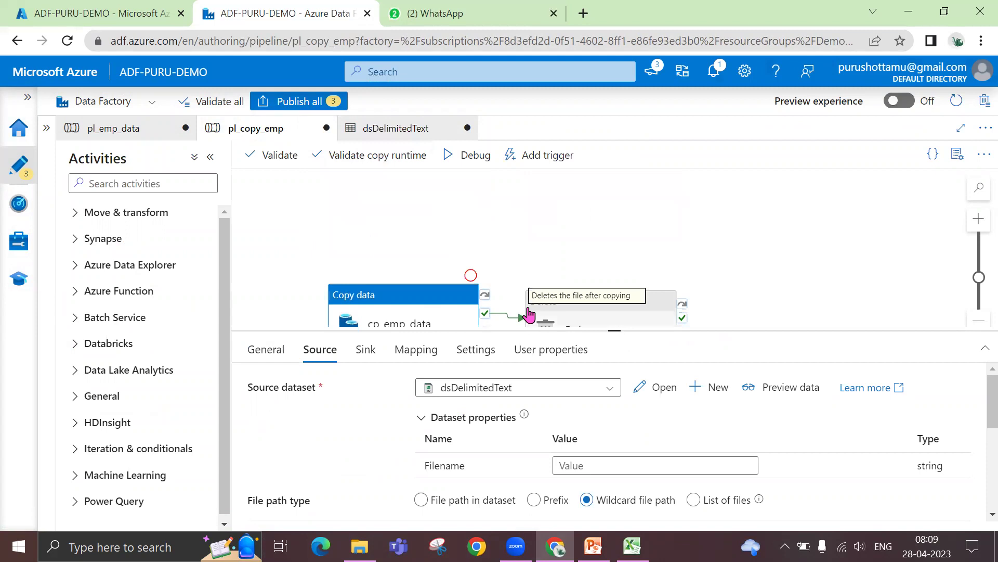
scroll(530, 314, "down", 2)
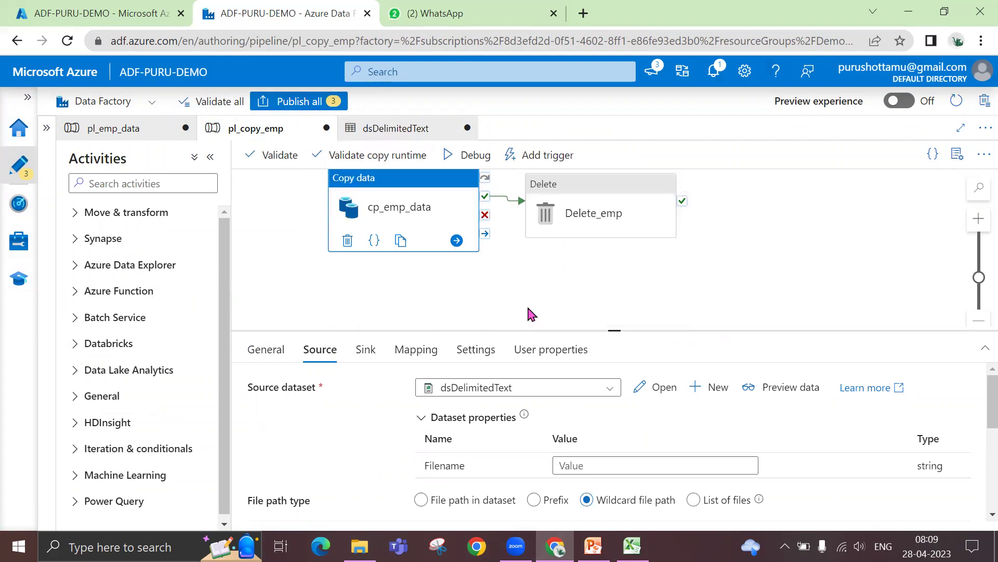
left_click(311, 108)
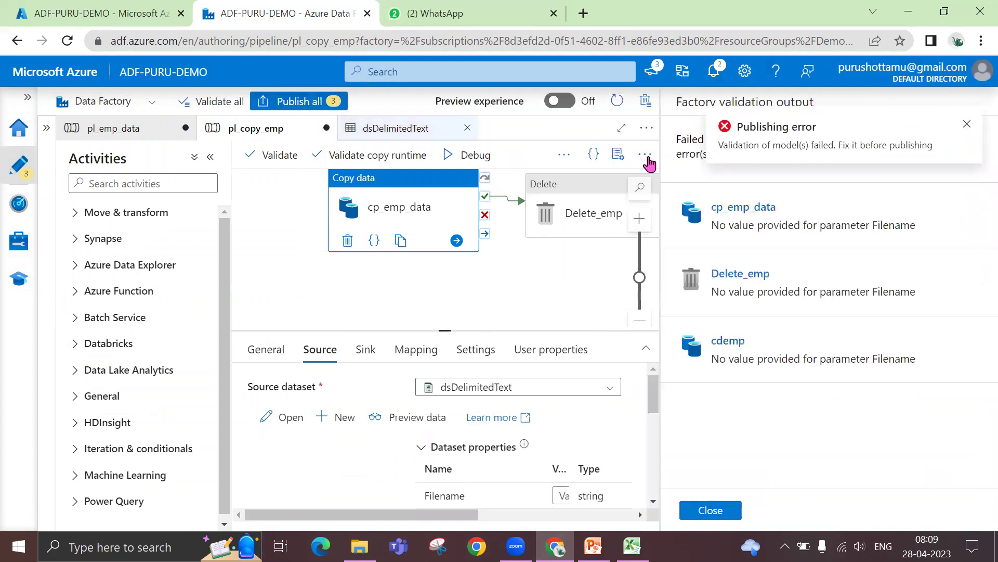
left_click(967, 125)
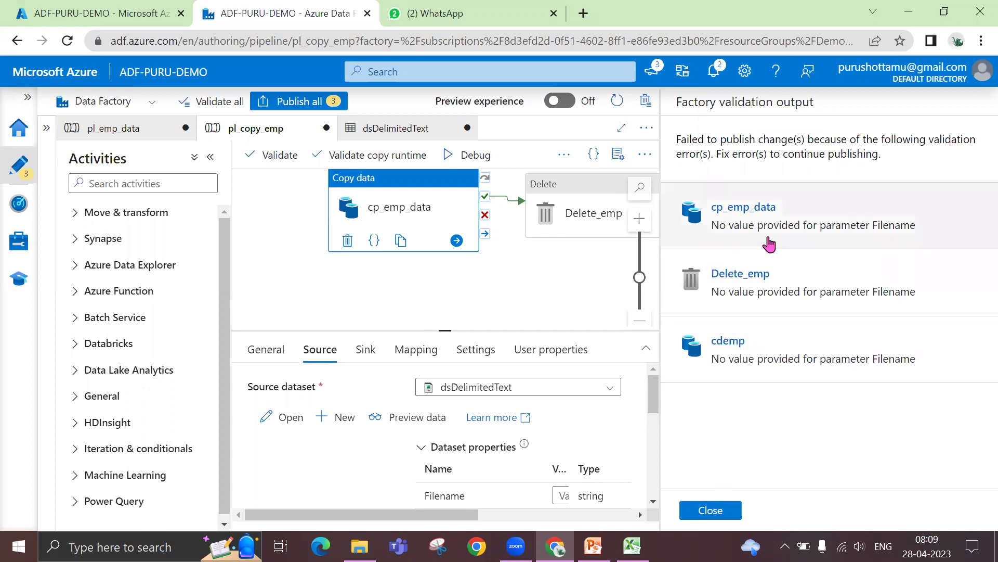
left_click(710, 511)
left_click(622, 467)
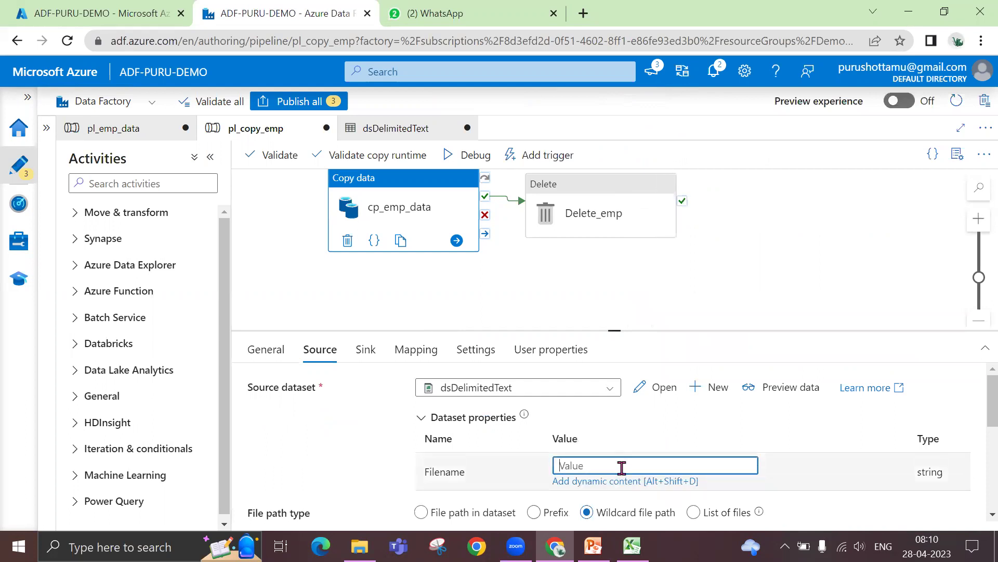
left_click(614, 483)
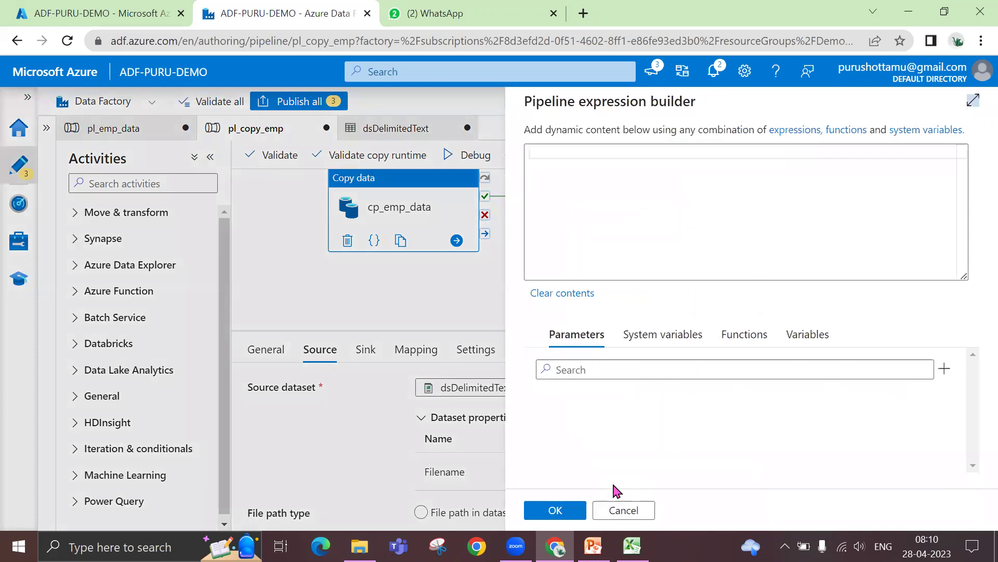
left_click(614, 511)
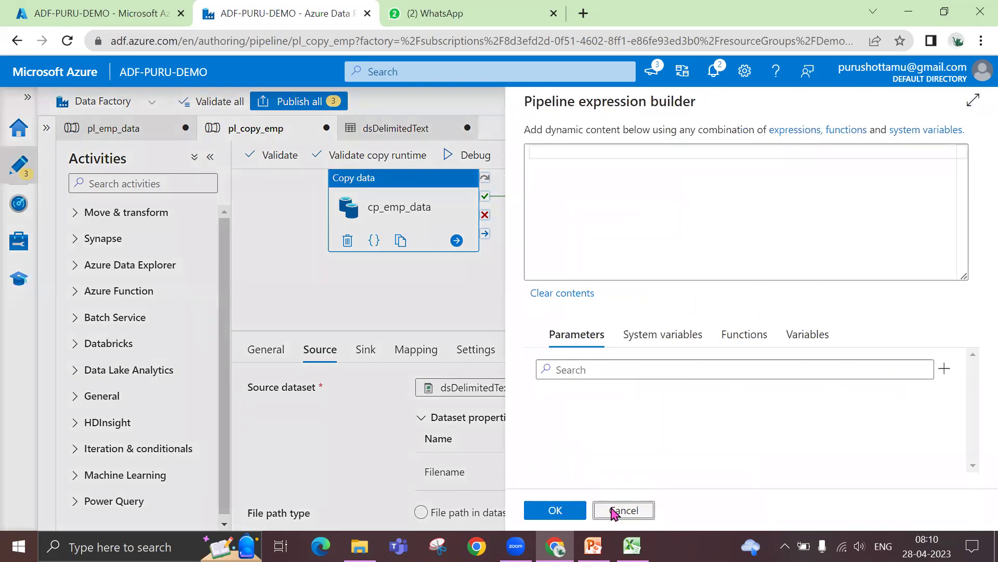
left_click(593, 465)
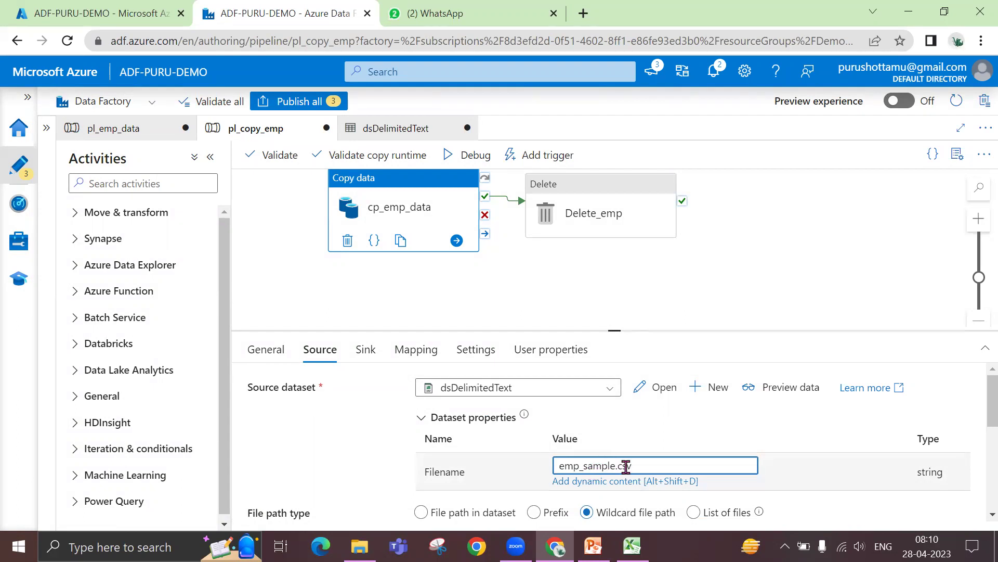
left_click_drag(637, 464, 508, 462)
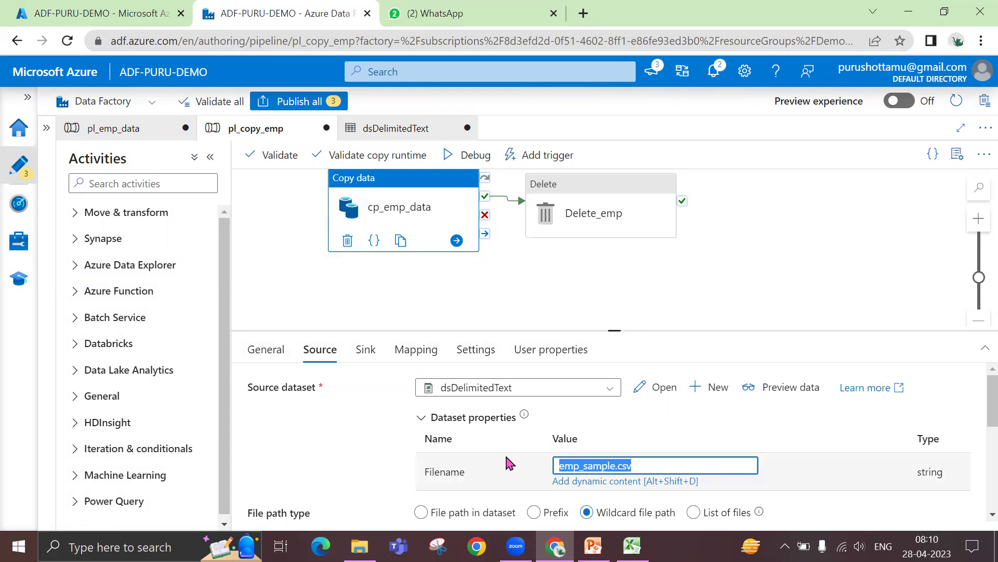
key("BackSpace")
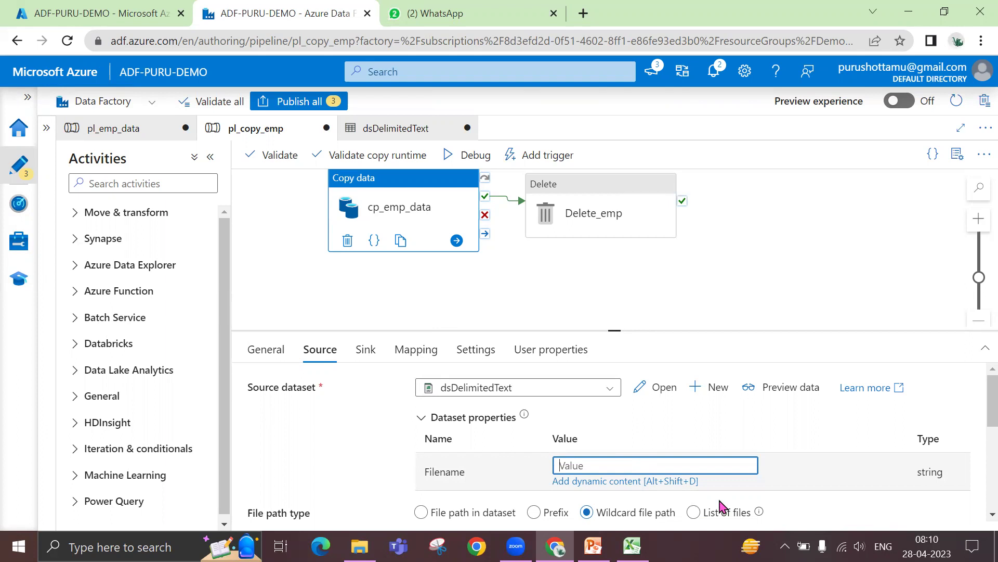
left_click(647, 481)
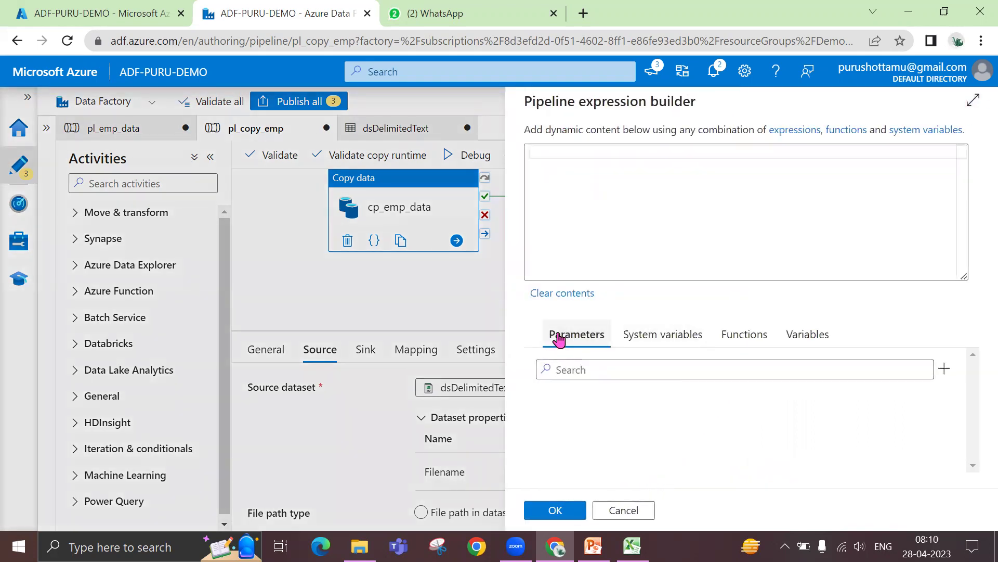
left_click(623, 511)
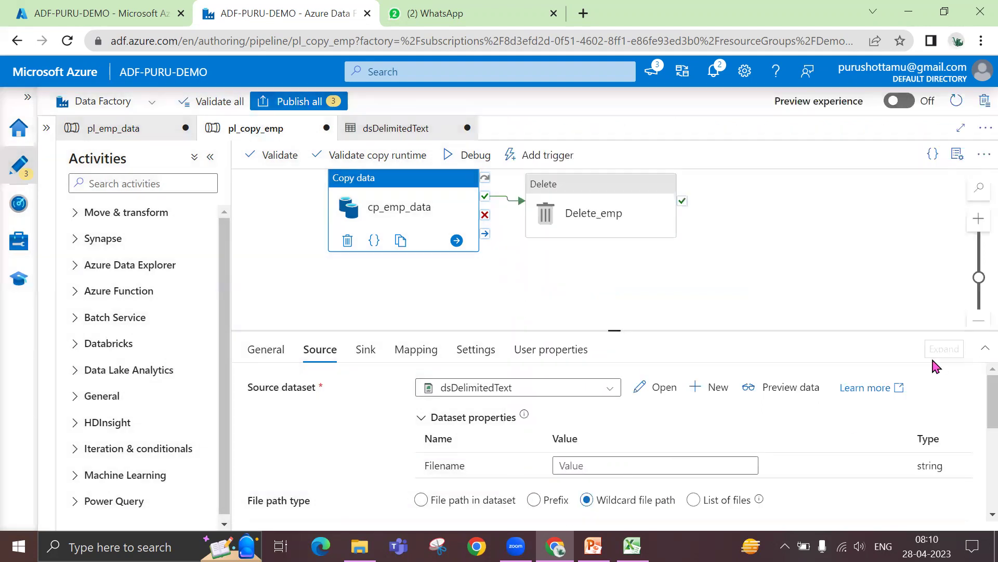
Set the Filename dataset property in cp_emp_data's source to emp_sample.csv and validate the pipeline.
left_click_drag(609, 333, 606, 270)
left_click(600, 406)
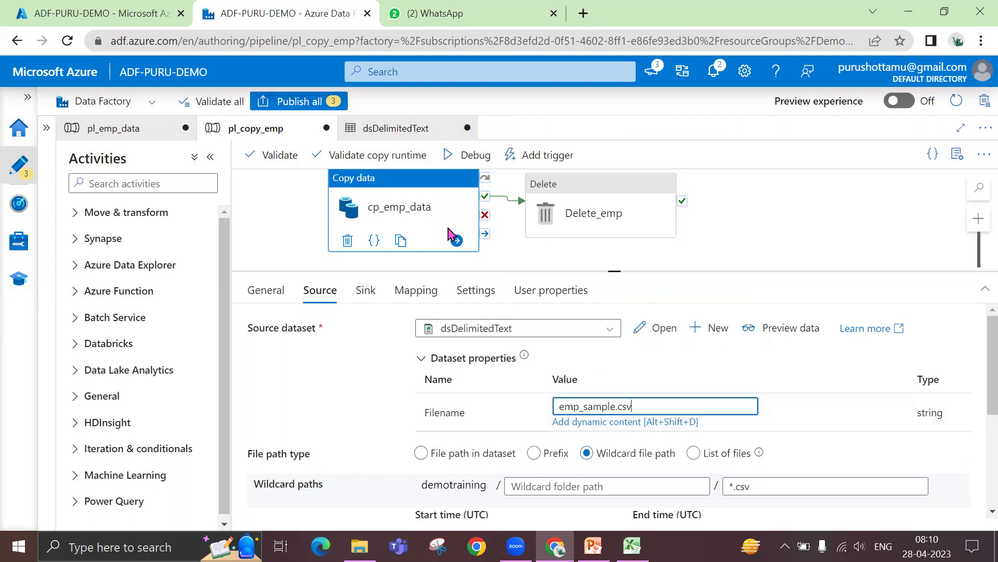
left_click(271, 162)
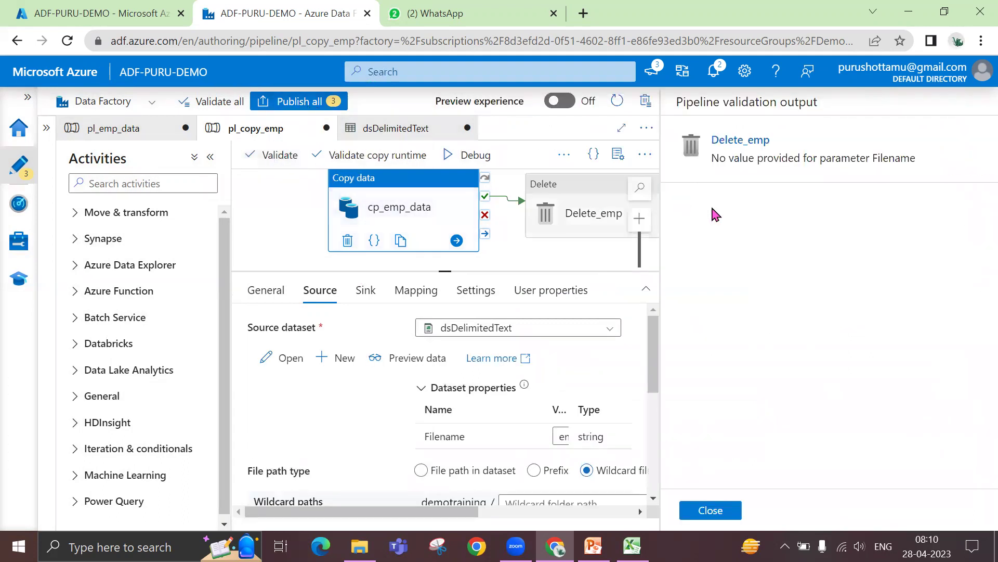
left_click(710, 509)
Delete the Delete_emp activity from pl_copy_emp and reselect the cp_emp_data copy activity.
left_click(579, 193)
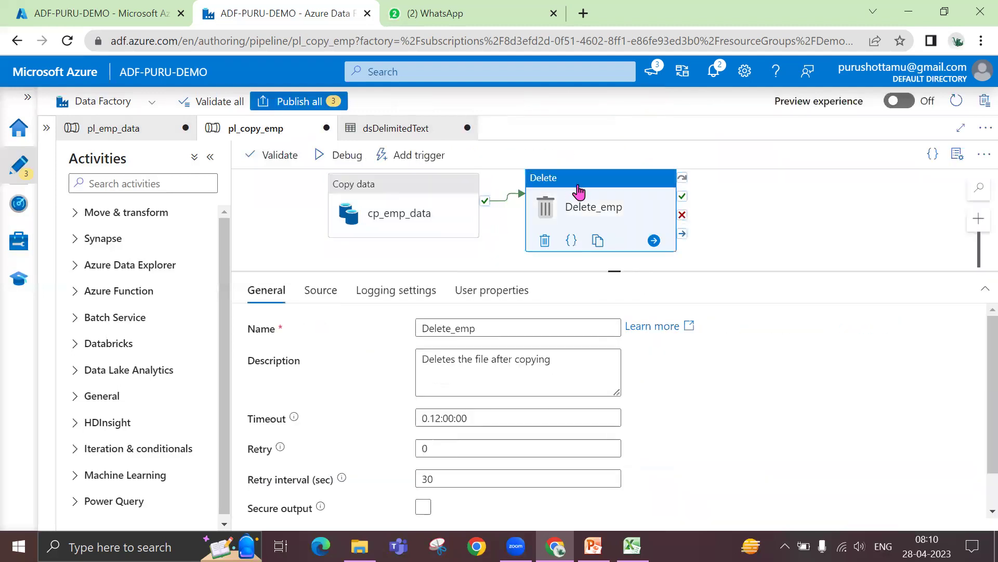
key("Delete")
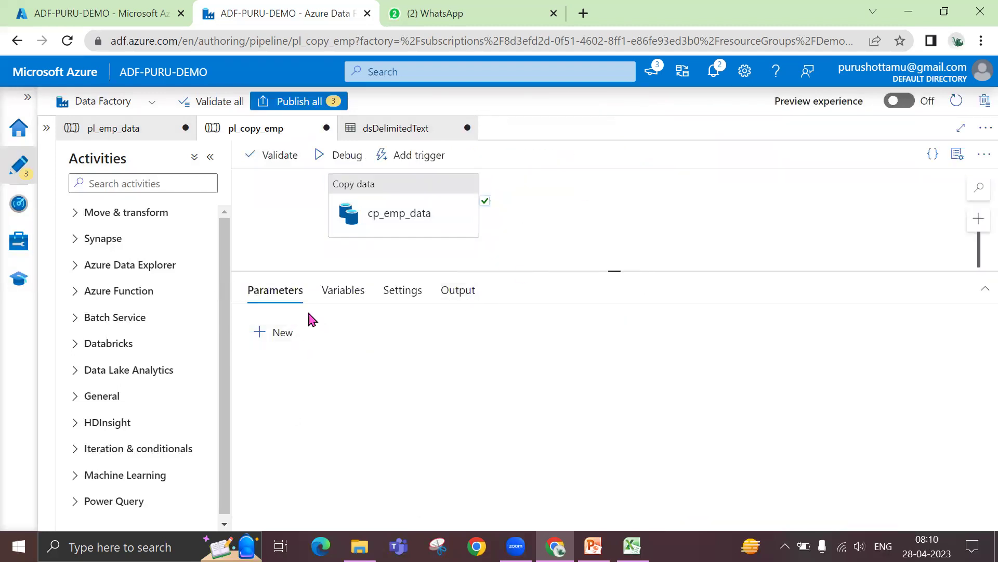
left_click(416, 206)
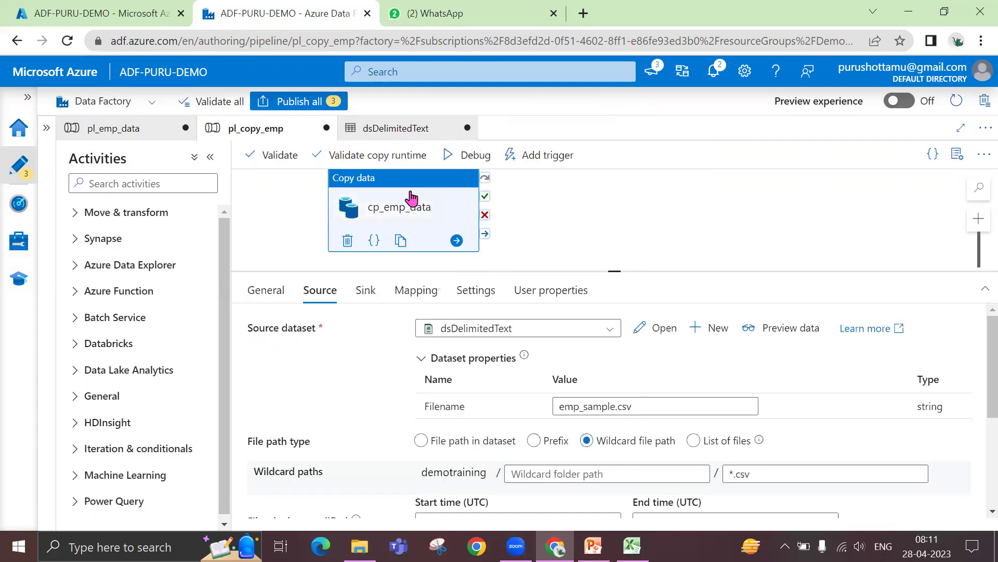
Validate pl_copy_emp again and retry publishing all pending changes.
left_click(271, 156)
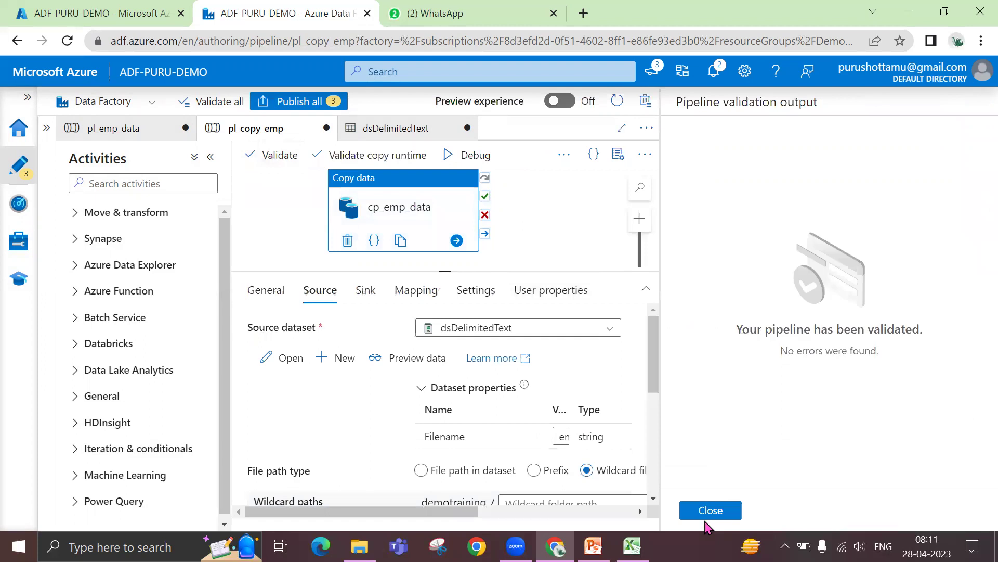
left_click(696, 507)
left_click(295, 102)
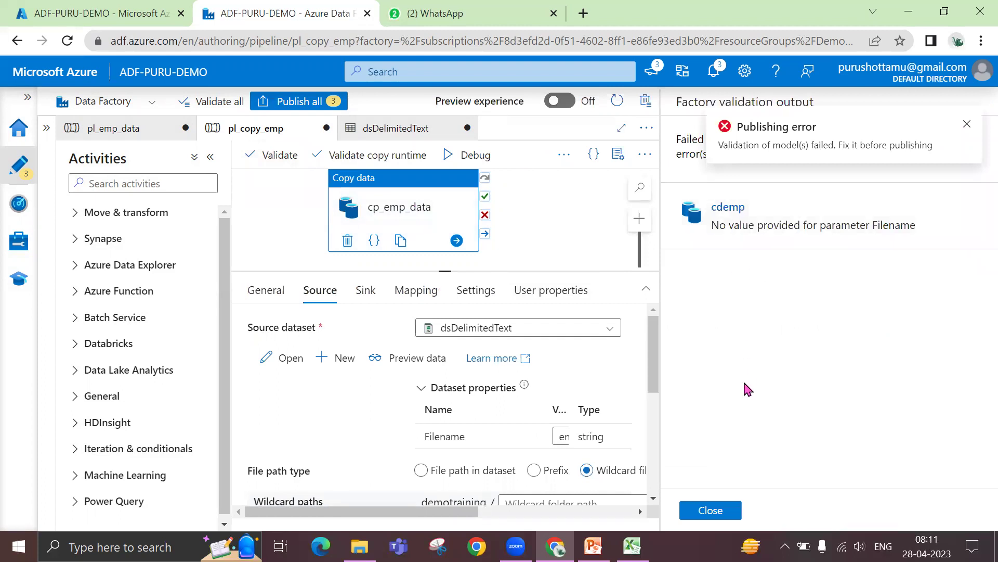
left_click(727, 511)
Reposition cp_emp_data on the canvas and clear the wildcard file name in its source settings.
left_click_drag(615, 270, 615, 286)
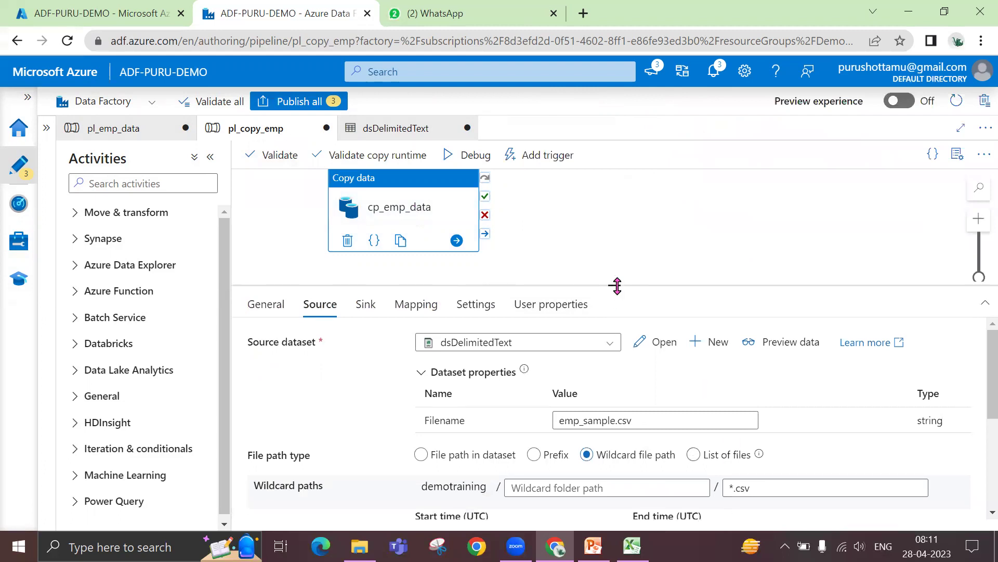
left_click_drag(414, 194, 579, 206)
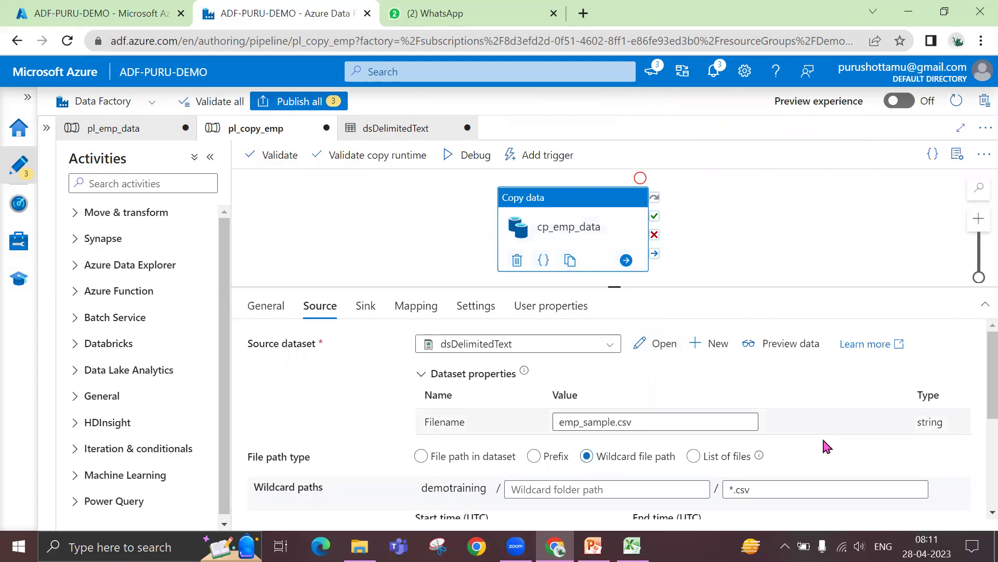
scroll(857, 446, "down", 3)
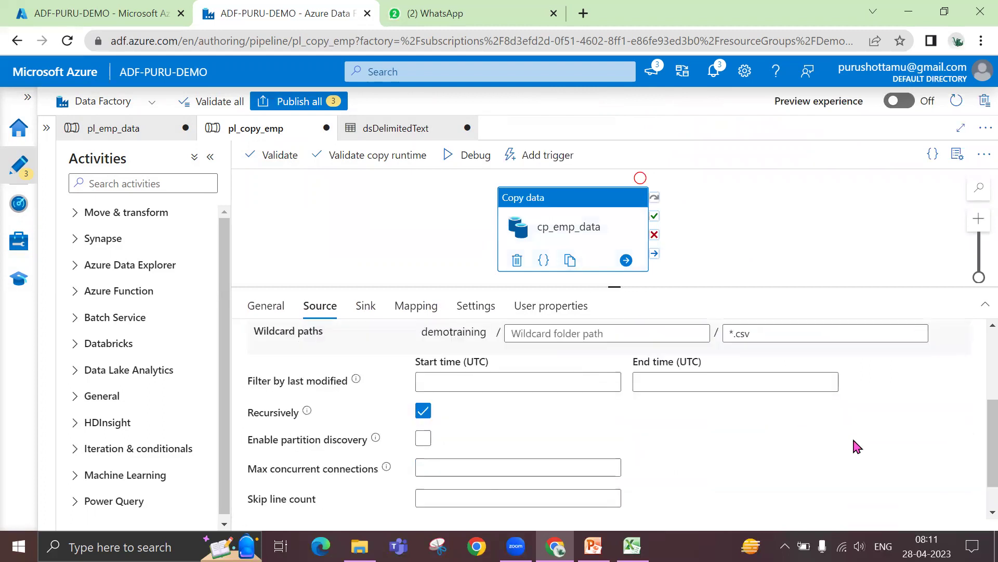
scroll(855, 446, "up", 2)
left_click_drag(775, 410, 720, 414)
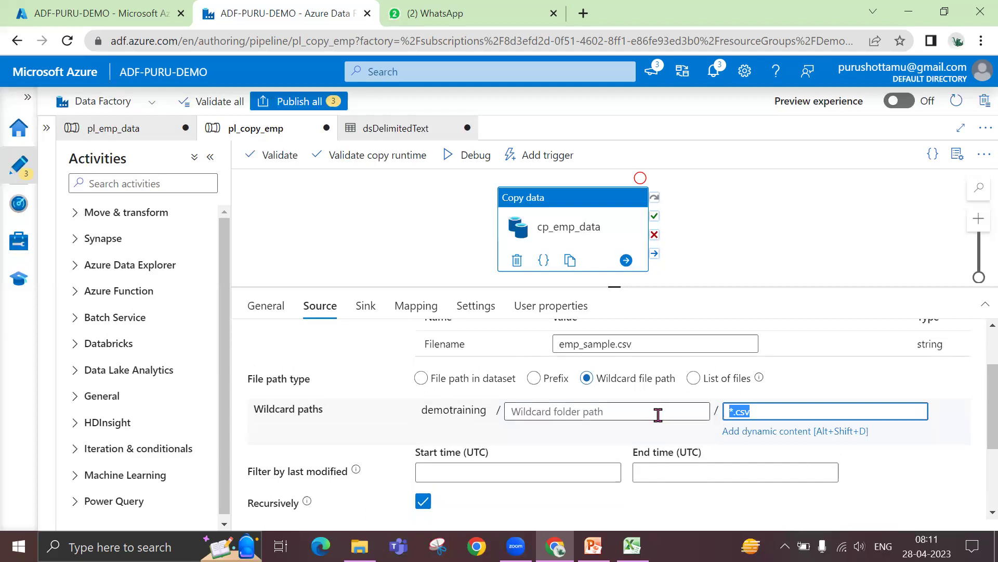
key("BackSpace")
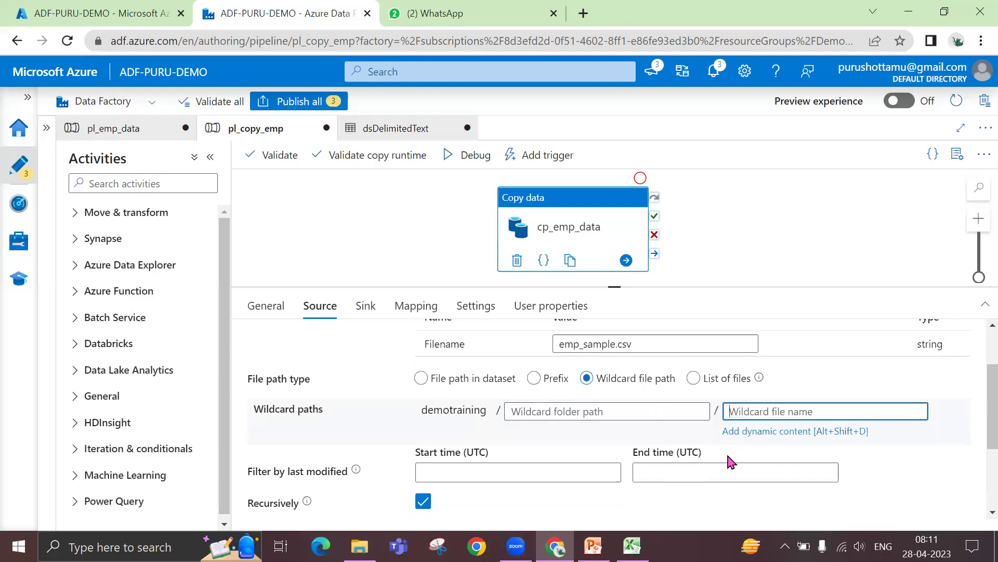
left_click(741, 432)
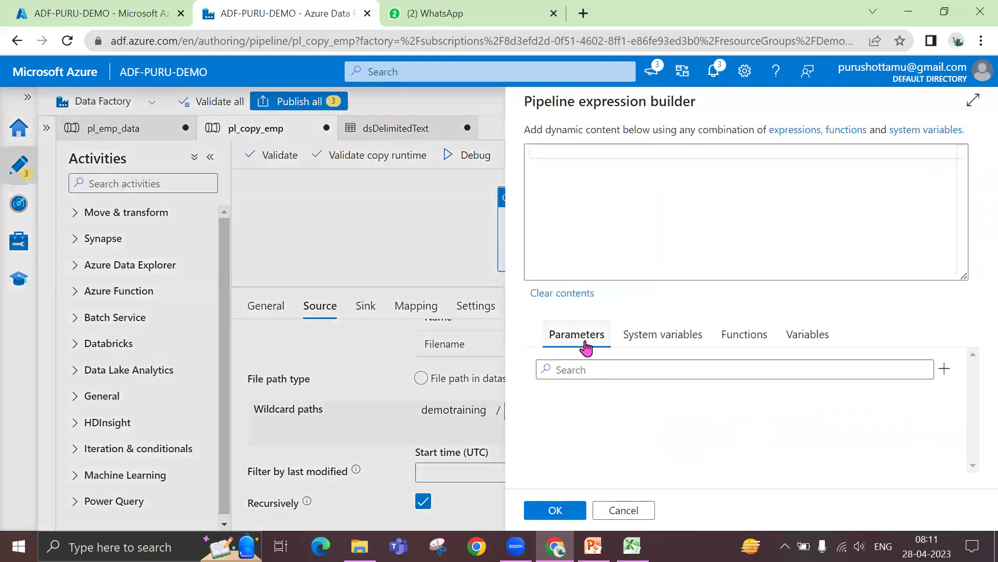
left_click(623, 510)
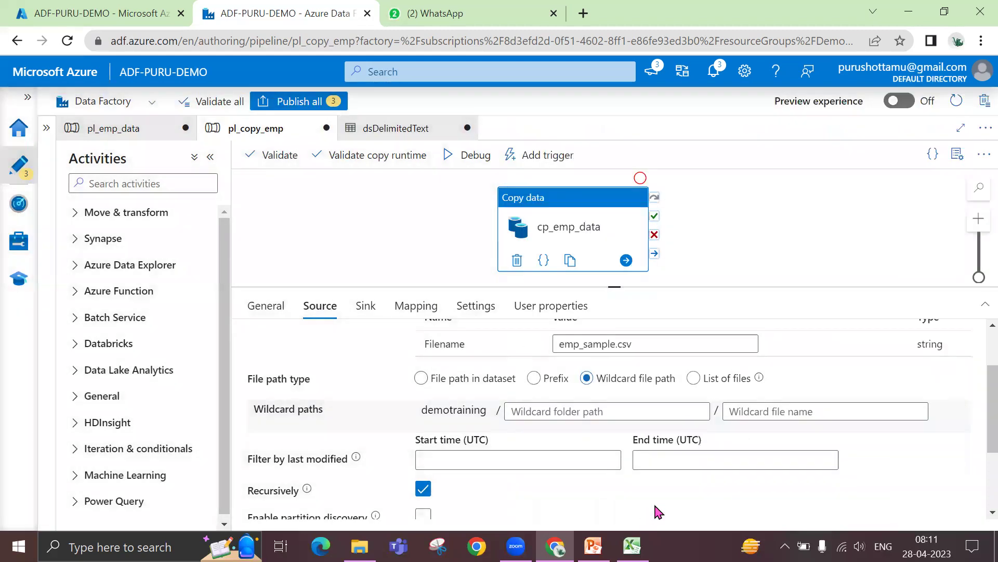
Close the dsDelimitedText dataset and the pl_copy_emp pipeline, discarding the unsaved changes of both.
left_click(469, 128)
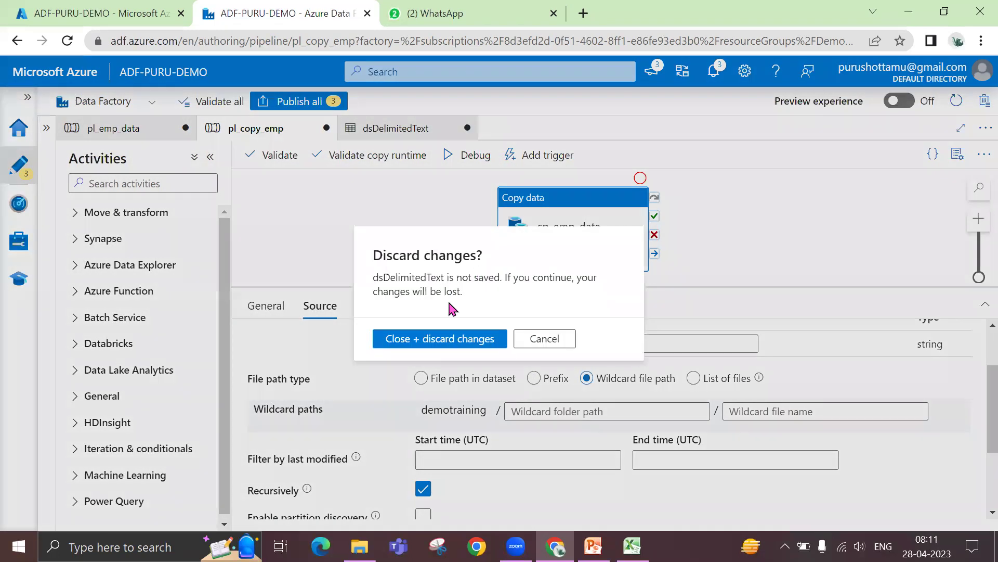
left_click(489, 339)
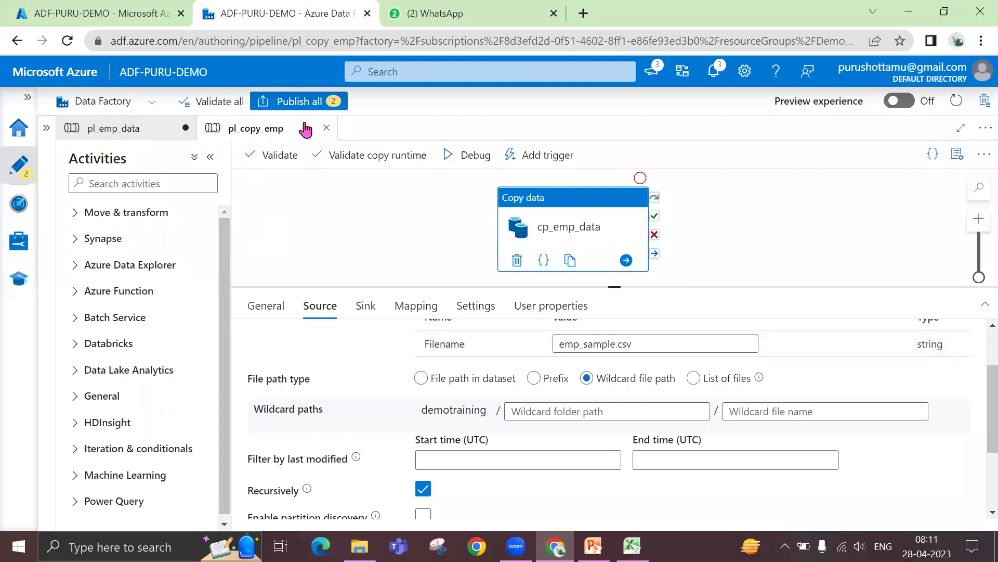
left_click(327, 128)
left_click(439, 349)
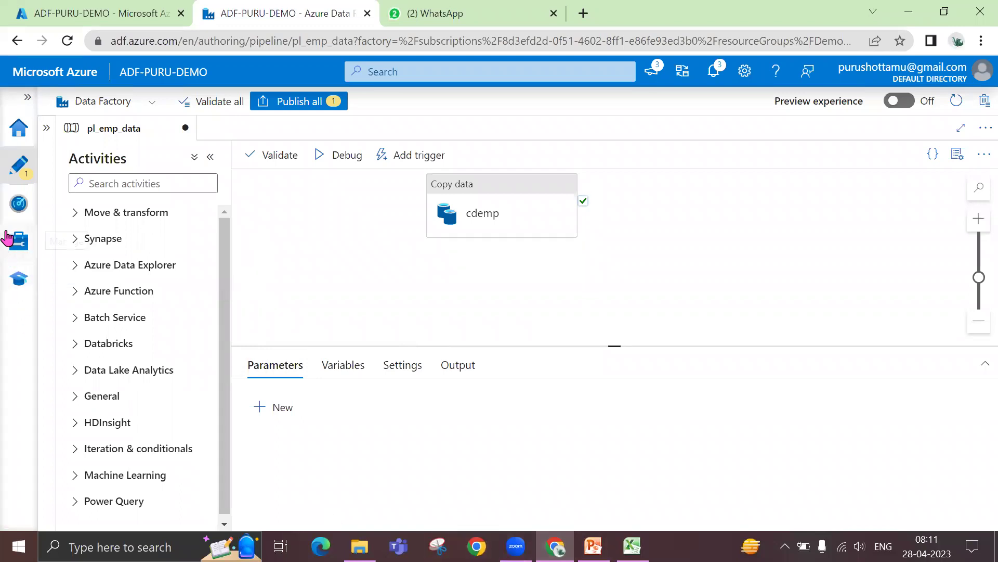
Close the WhatsApp browser tab and return to the Data Factory pipeline.
left_click(487, 21)
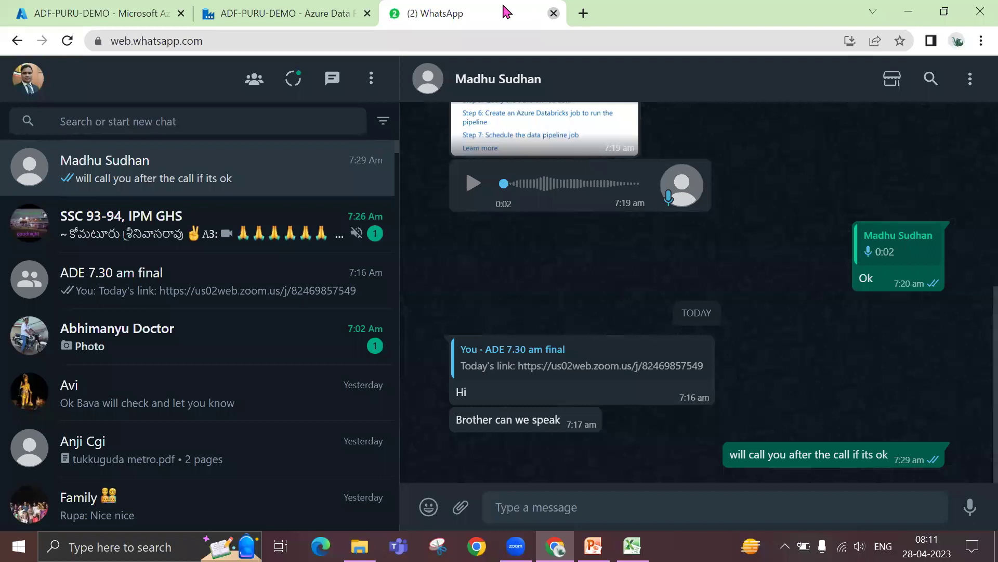
key("ctrl+w")
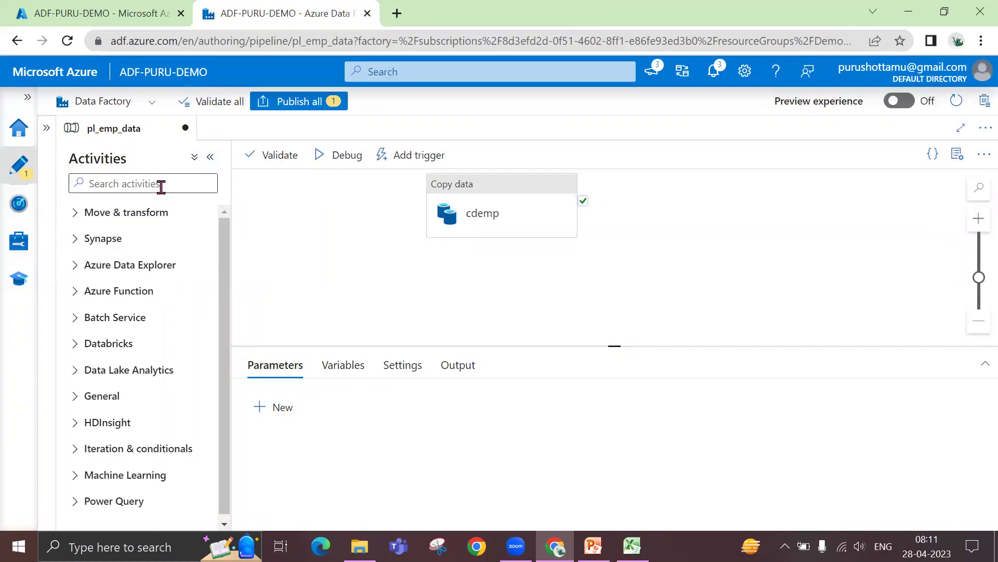
Add a new blank String parameter to the pl_emp_data pipeline.
left_click(508, 183)
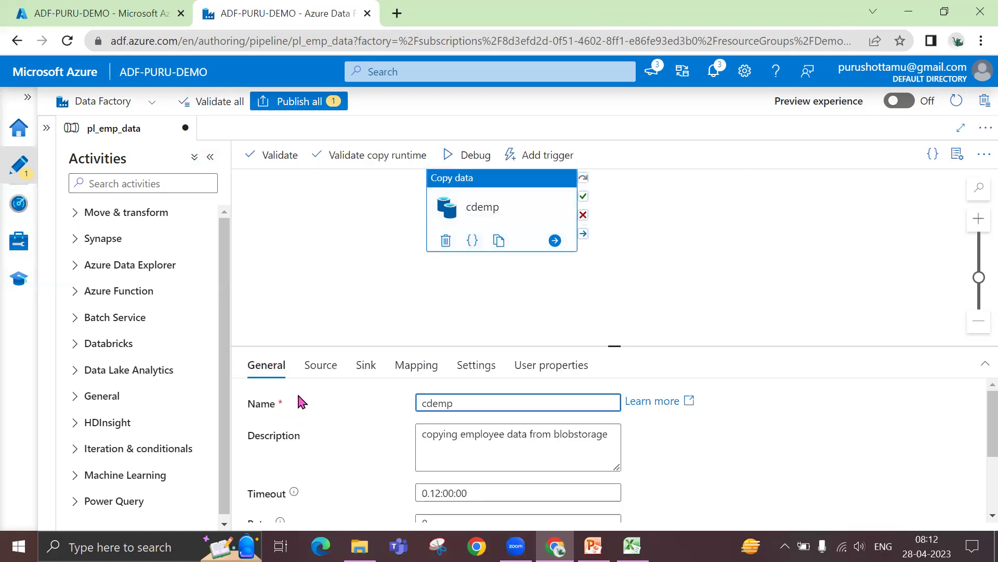
left_click(348, 235)
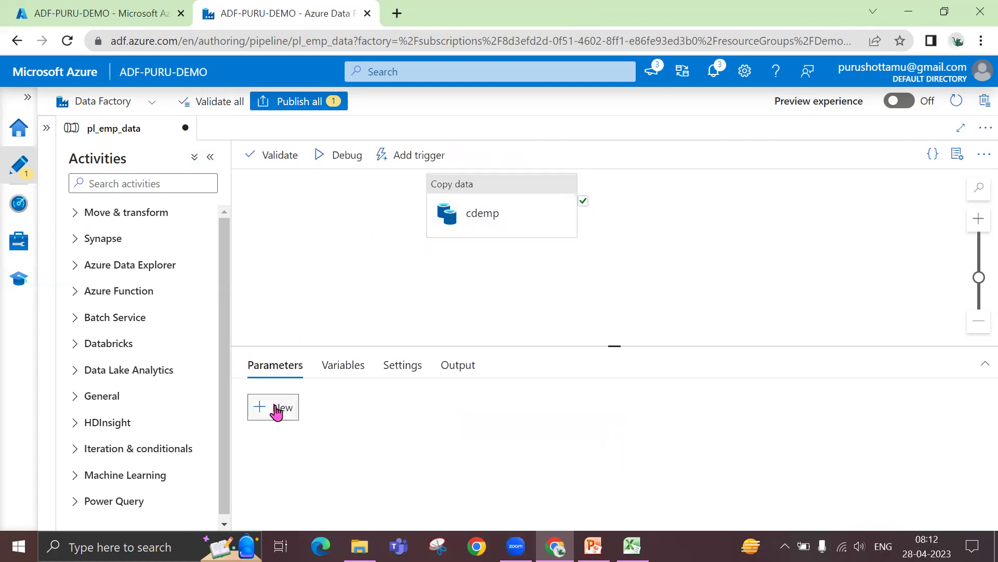
left_click(275, 410)
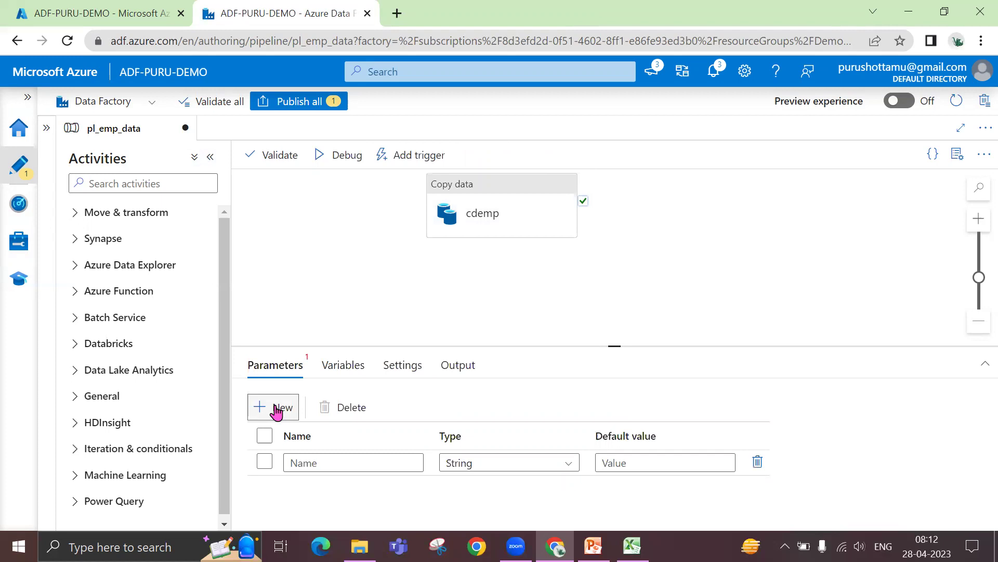
left_click(341, 463)
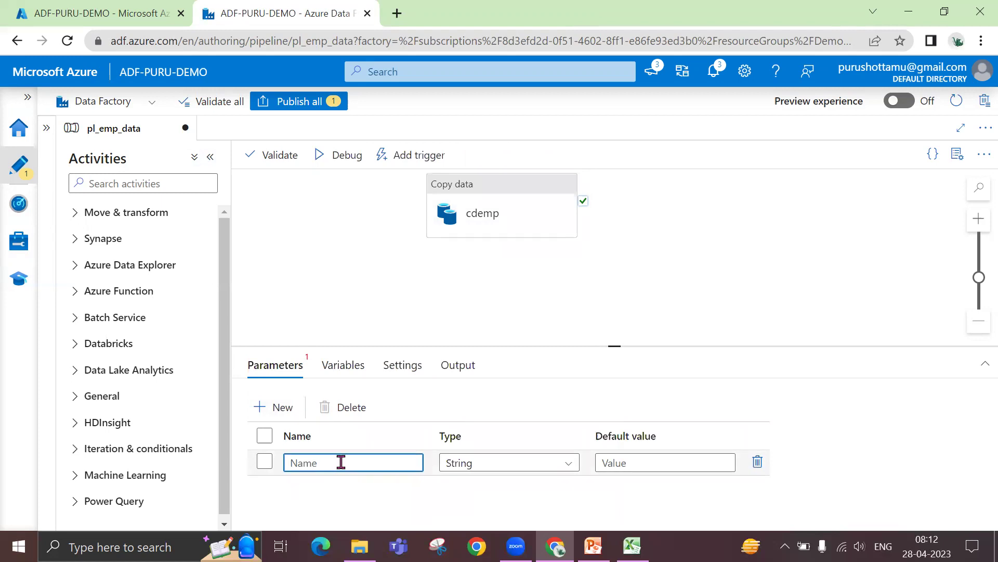
left_click(367, 244)
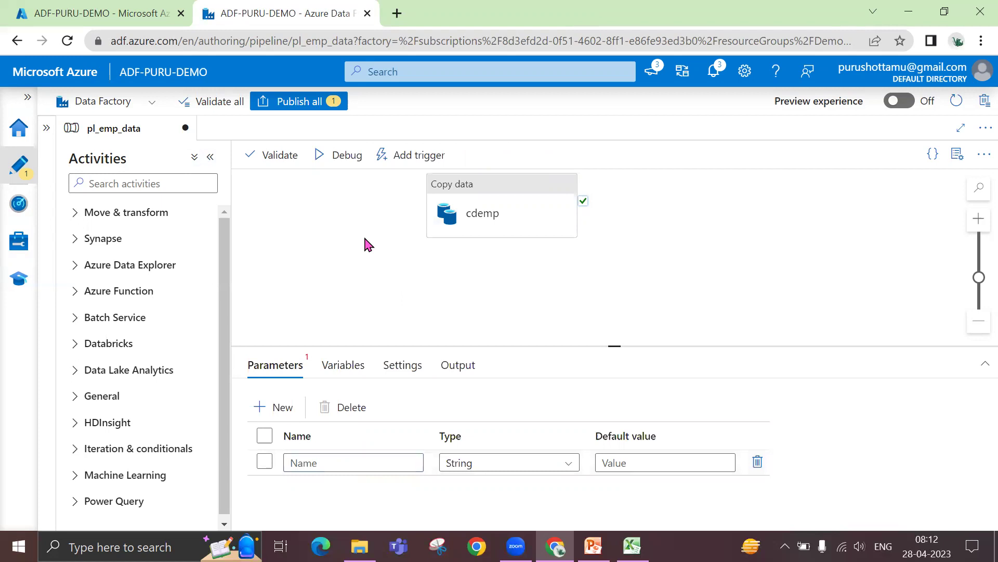
Start a new trigger for pl_emp_data and set its type to Storage events.
left_click(421, 158)
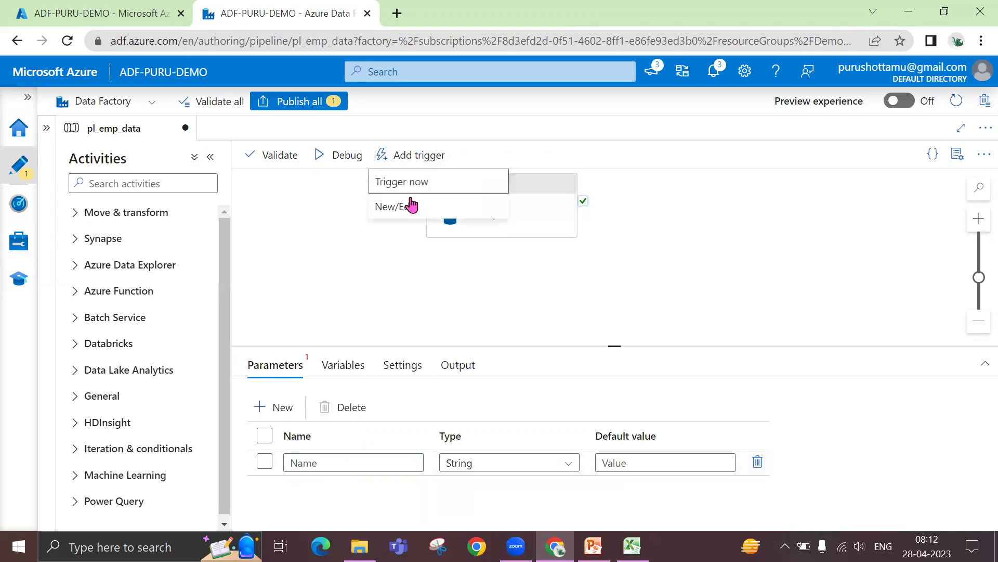
left_click(409, 211)
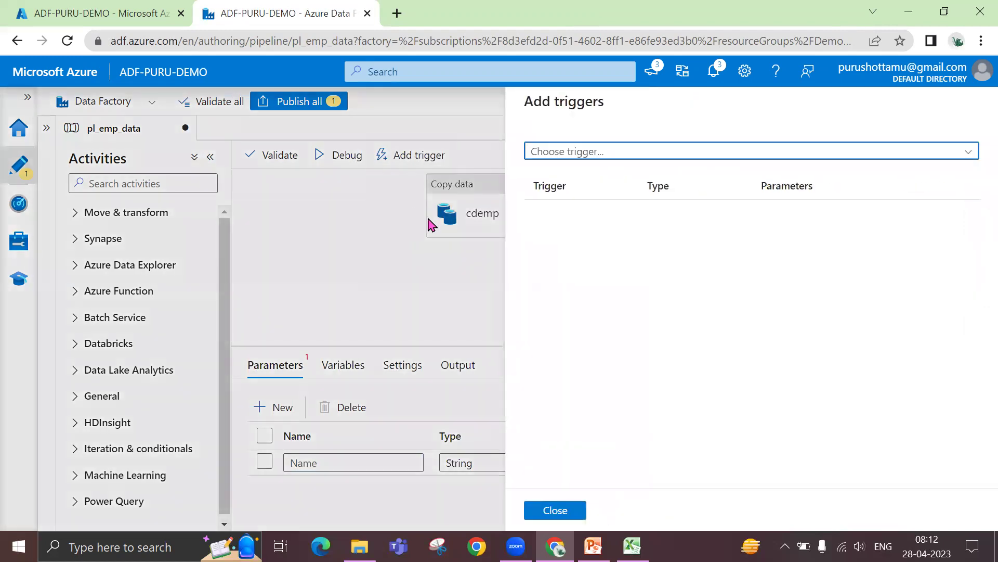
left_click(635, 156)
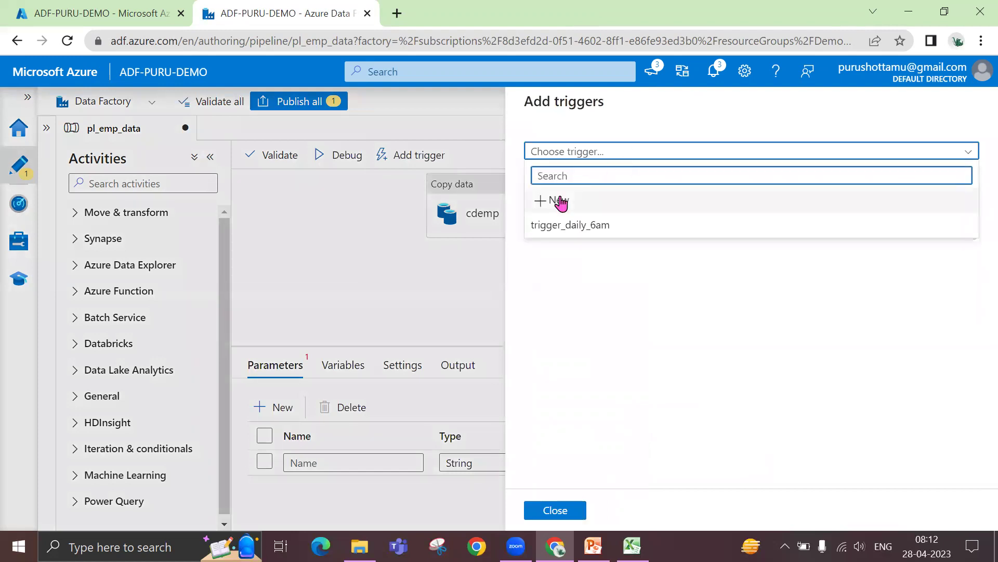
left_click(559, 202)
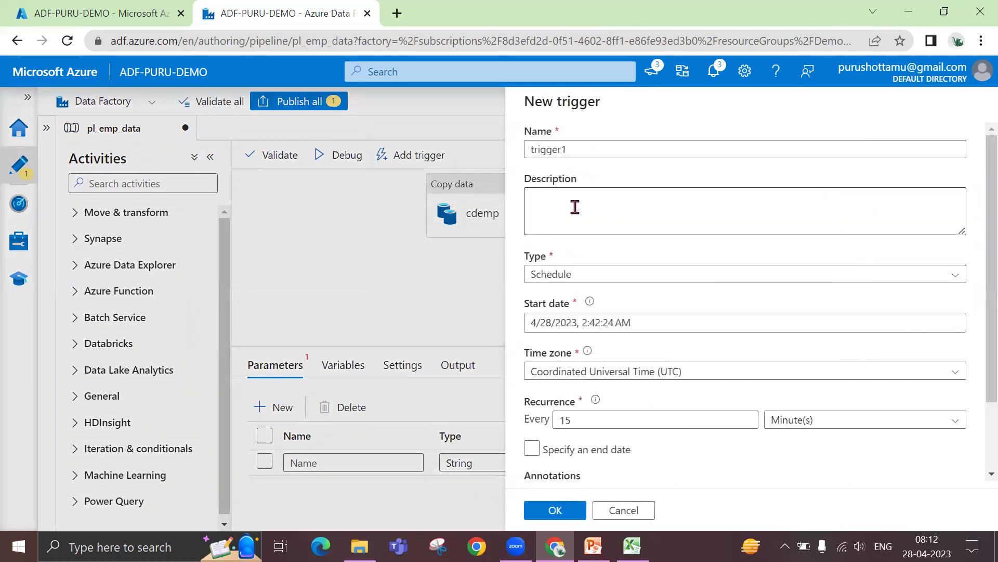
left_click(622, 281)
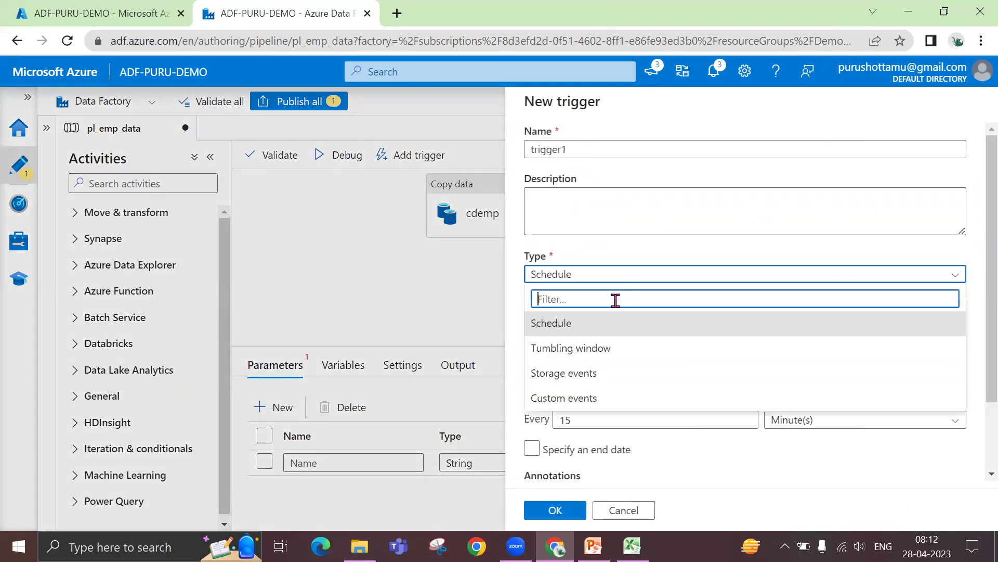
left_click(594, 375)
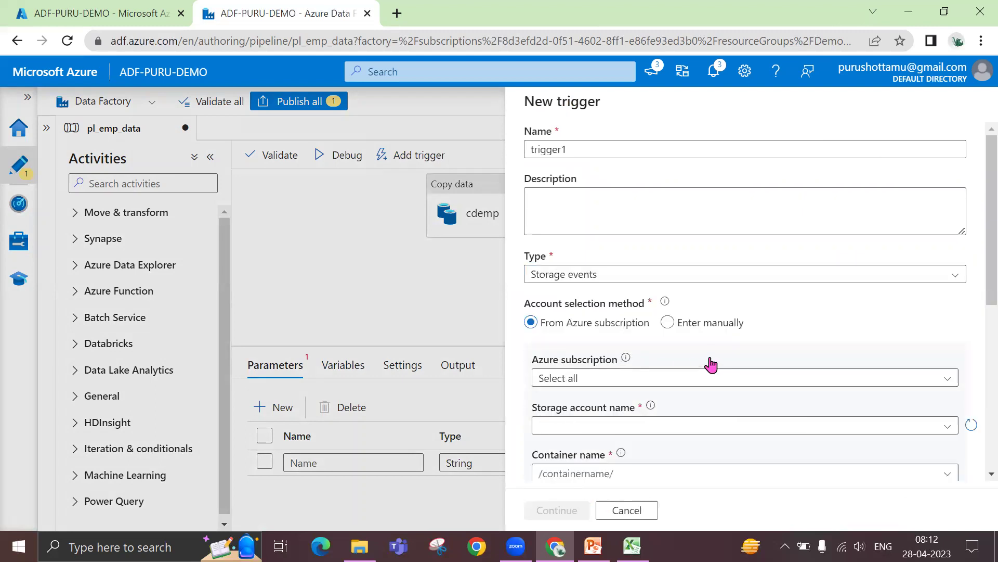
Set the trigger's Azure subscription to Free Trial and its storage account to trainingdemoit.
scroll(711, 365, "down", 2)
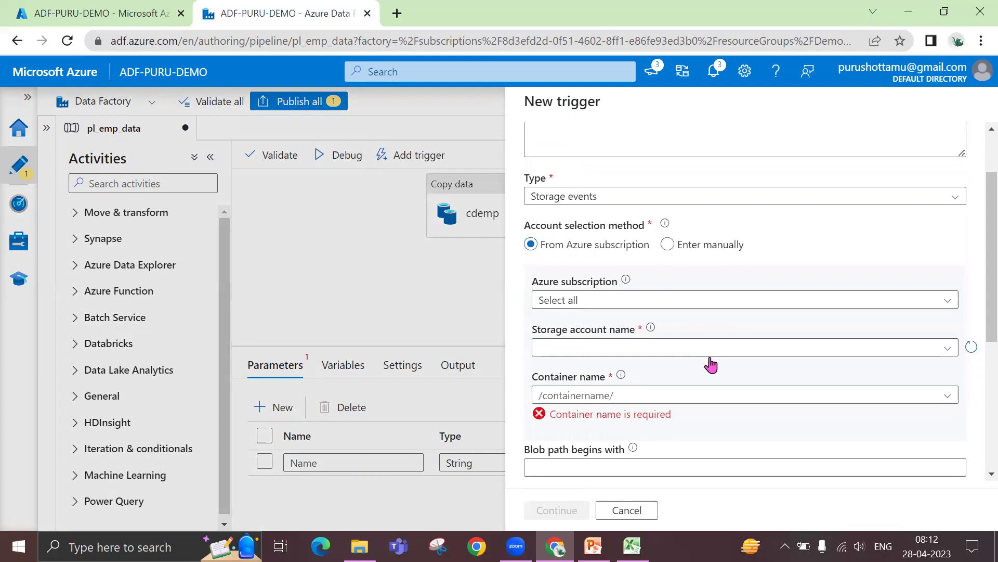
scroll(711, 364, "down", 5)
scroll(712, 364, "up", 3)
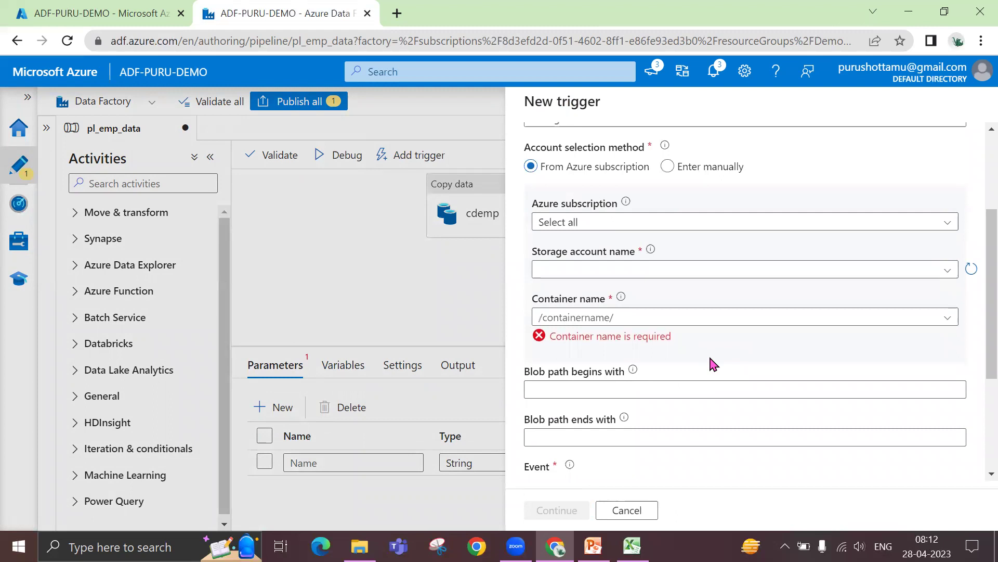
left_click(680, 316)
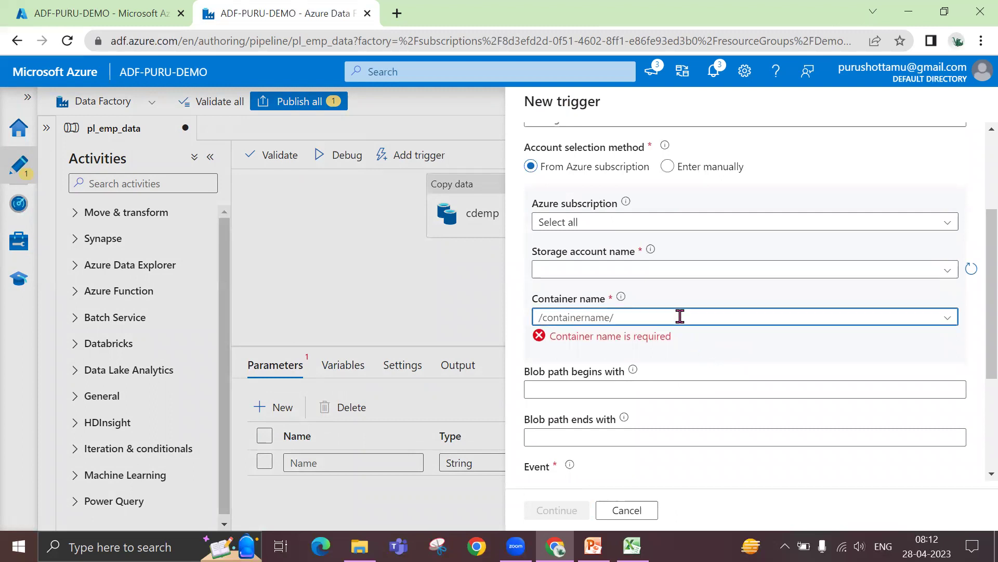
left_click(593, 223)
left_click(581, 268)
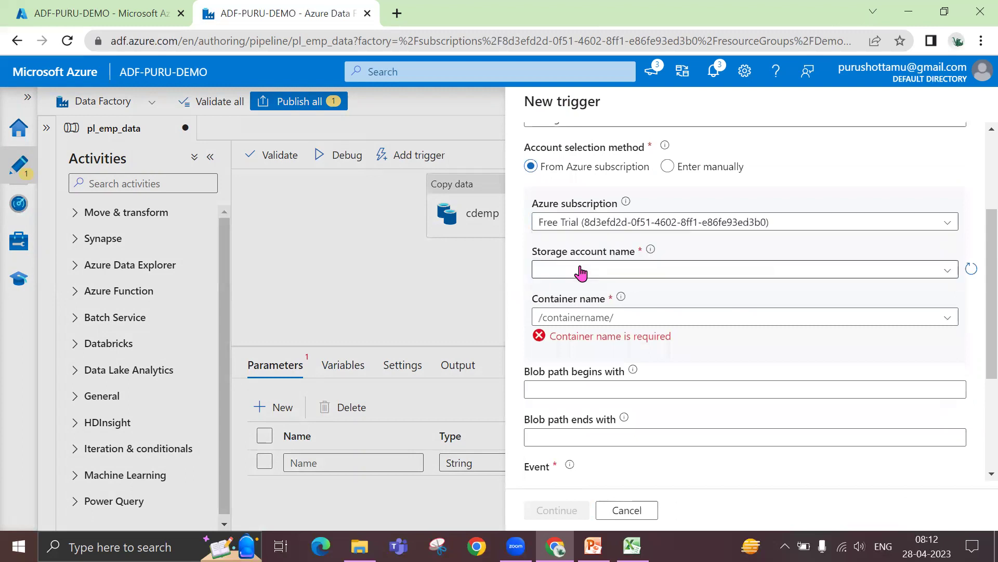
left_click(768, 270)
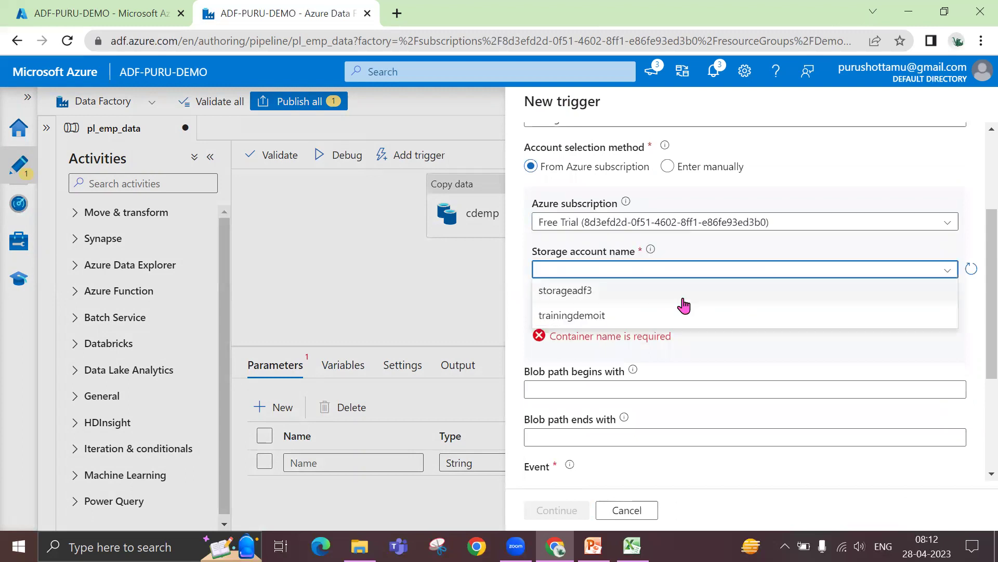
left_click(574, 316)
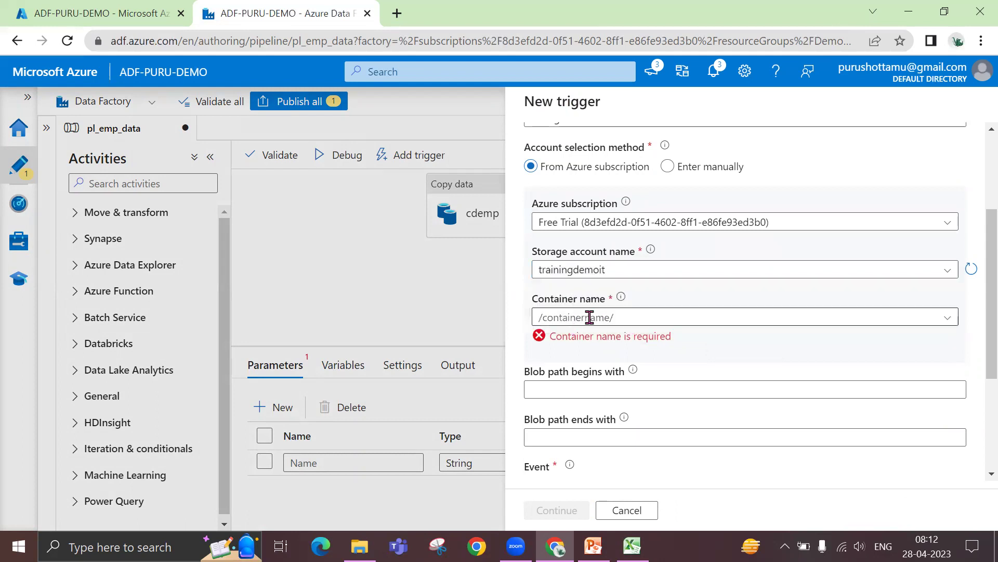
Choose demotraining as the container for the storage event trigger.
left_click(708, 319)
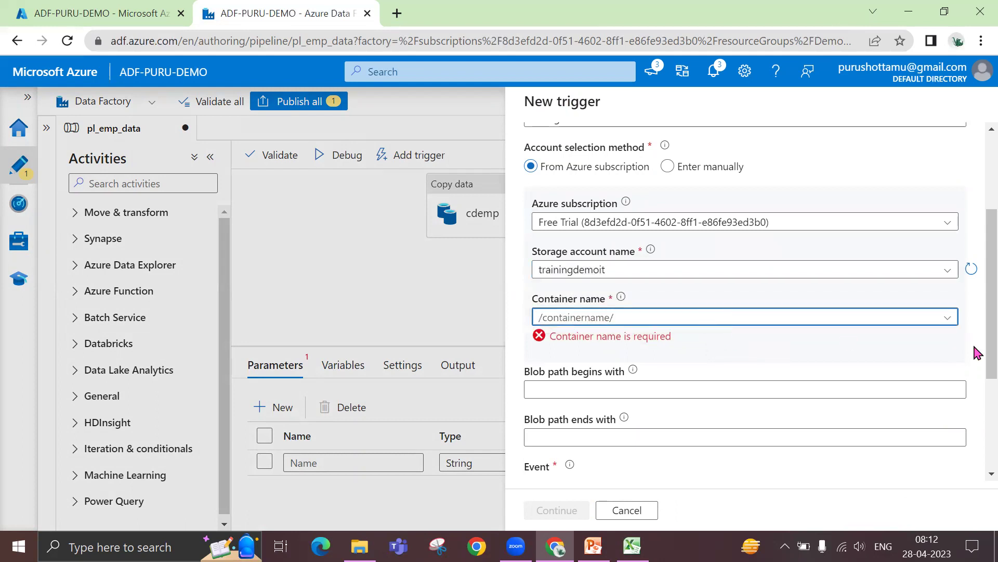
left_click(949, 320)
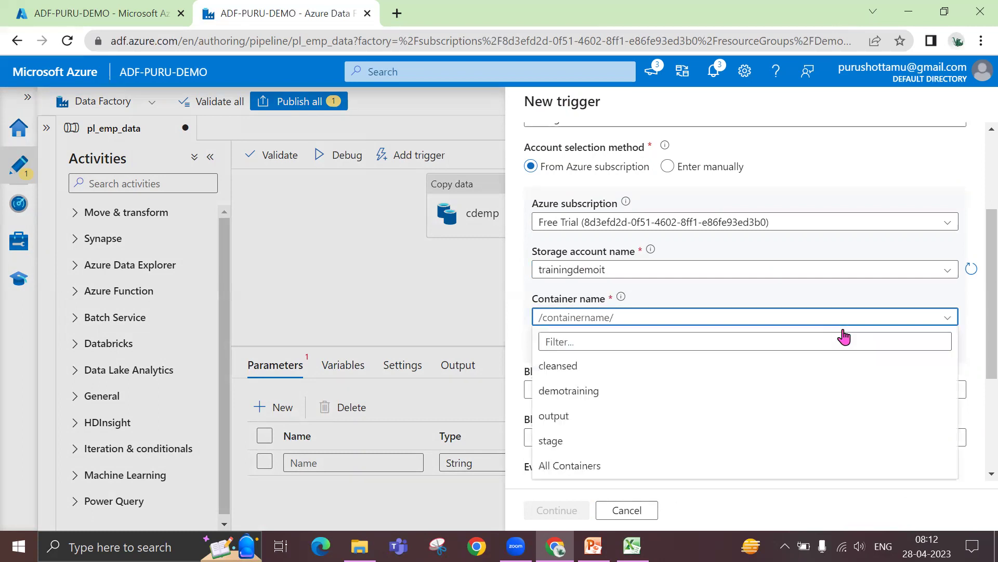
left_click(618, 391)
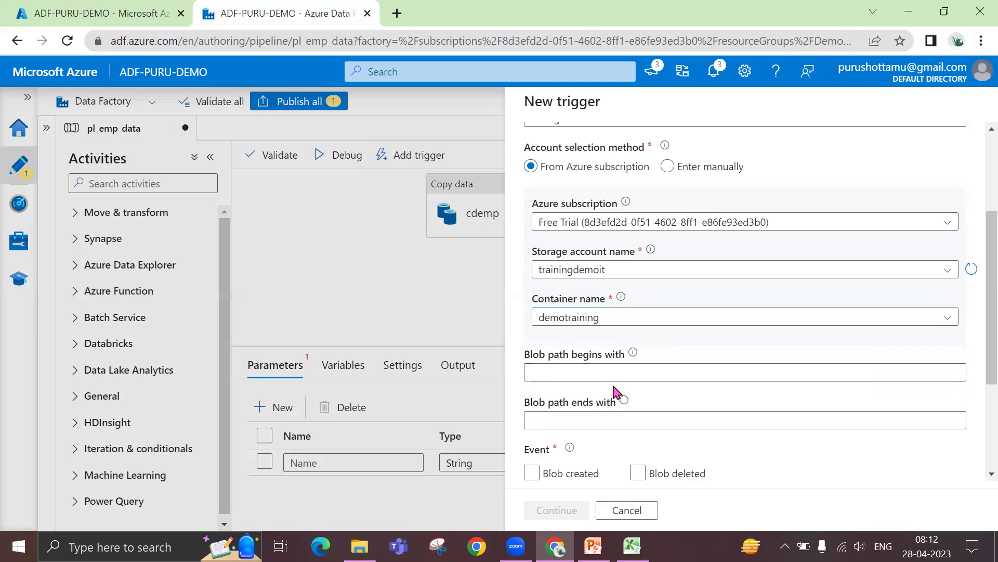
Rename the new trigger as trigger_event.
scroll(894, 410, "up", 3)
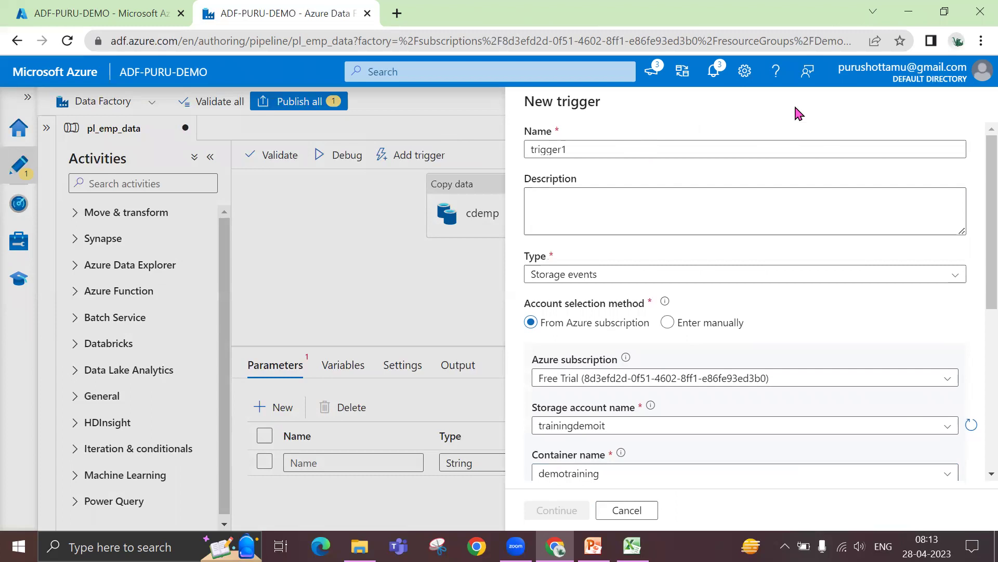
left_click(569, 151)
key("ctrl+a")
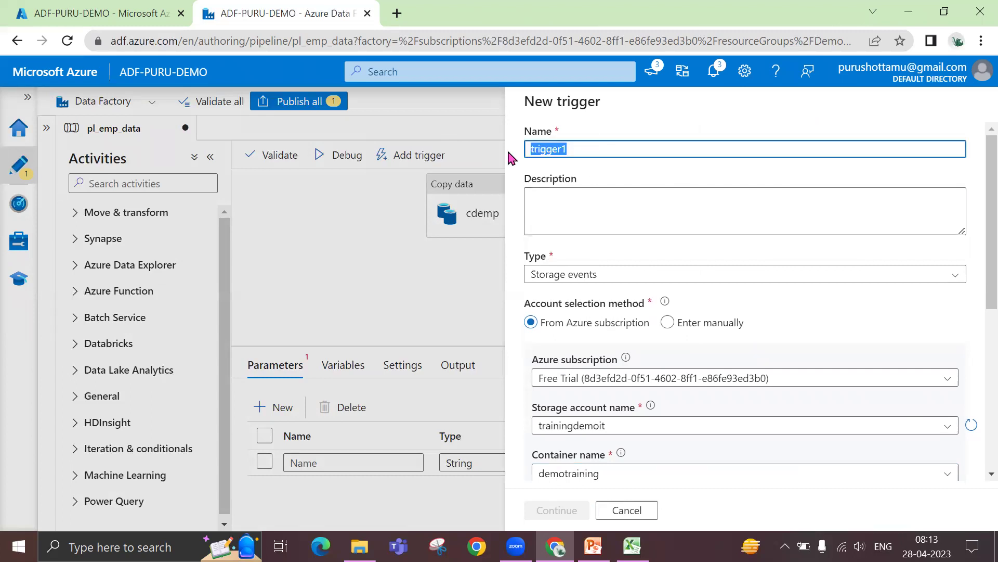
type("tr")
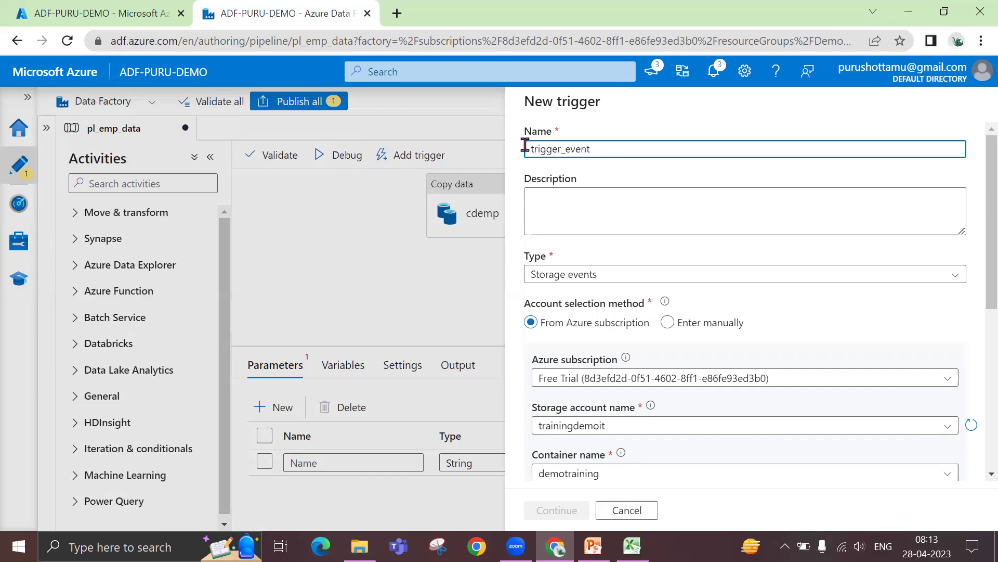
scroll(695, 432, "down", 2)
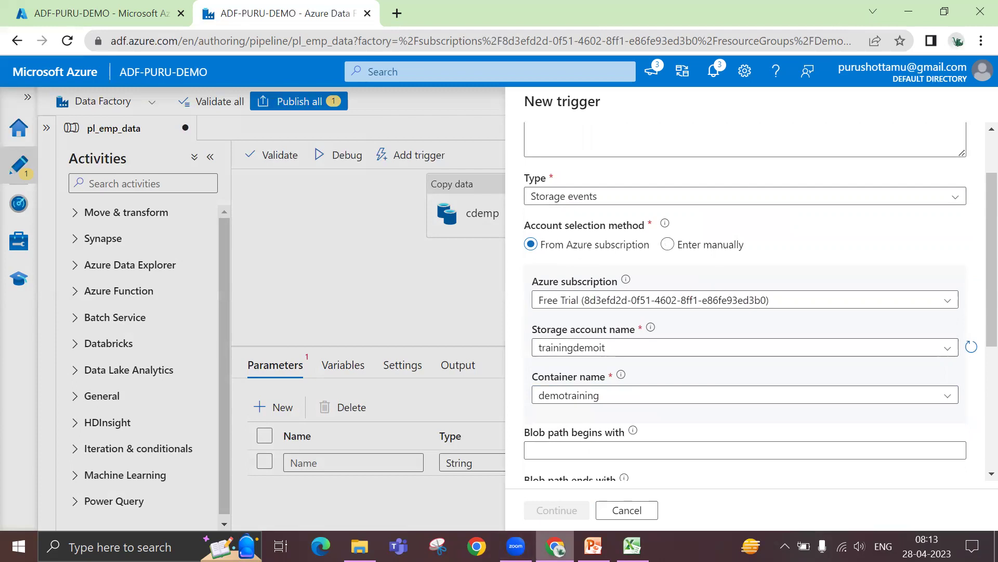
Switch to the Azure portal and open the trainingdemoit storage account.
left_click(86, 10)
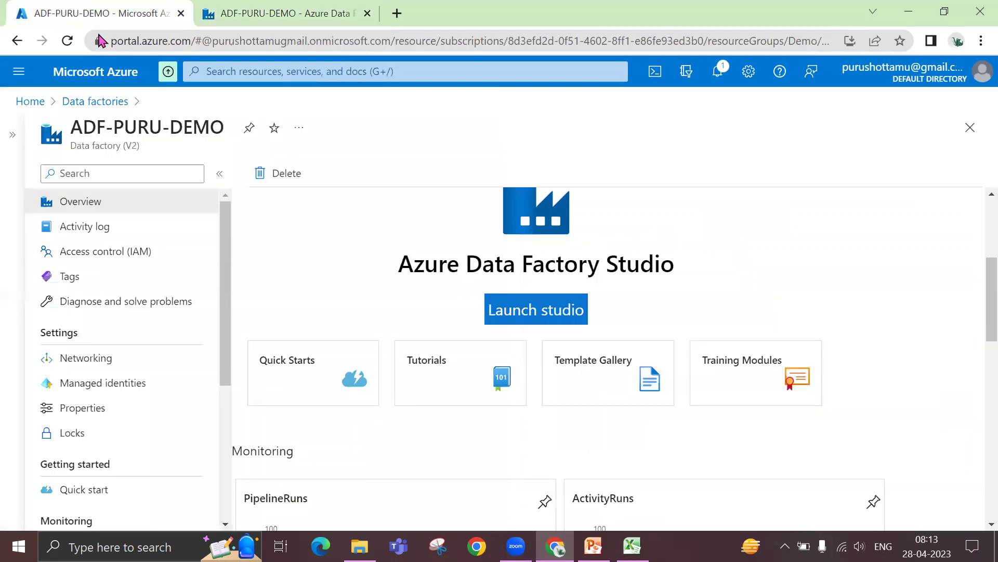
left_click(27, 103)
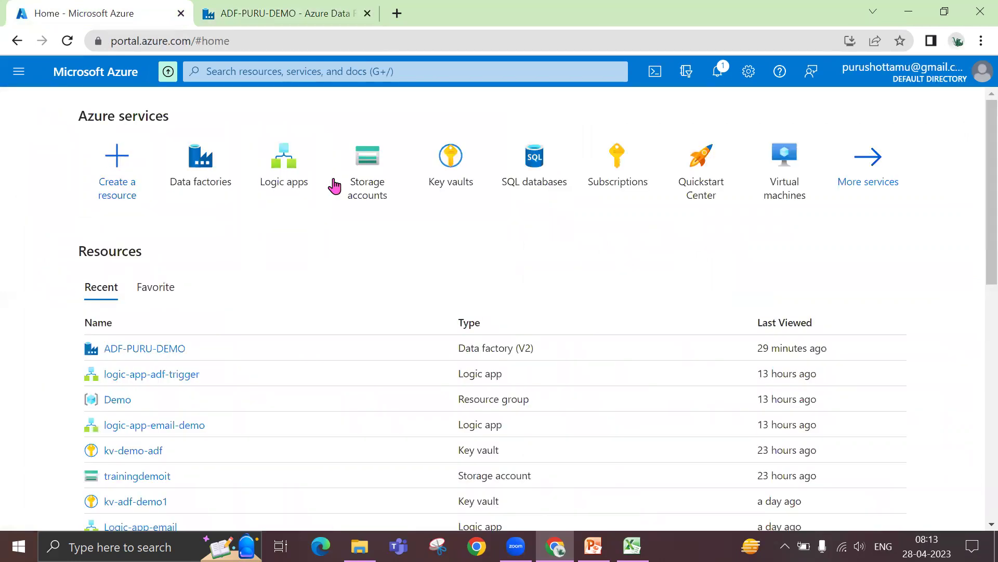
left_click(367, 184)
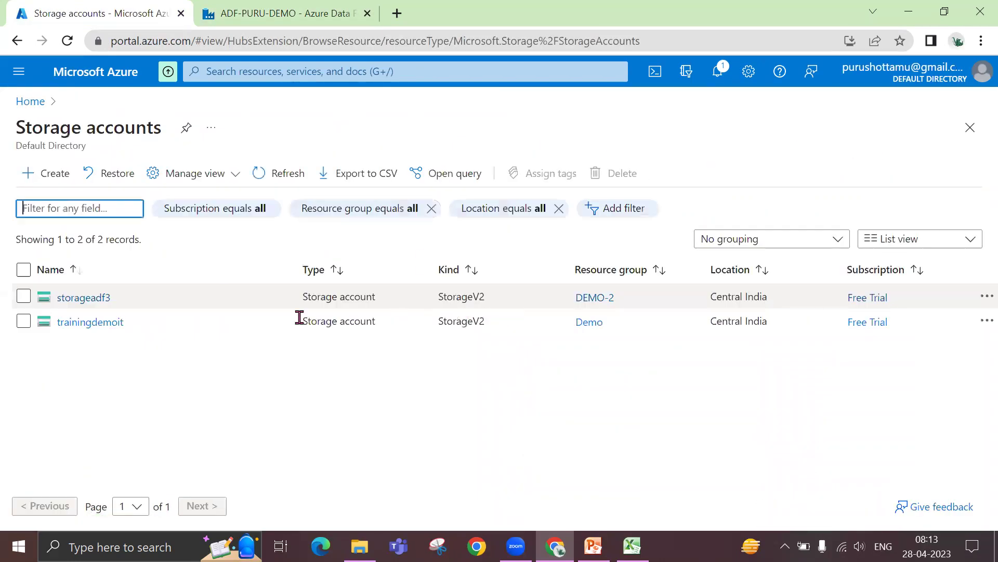
left_click(97, 323)
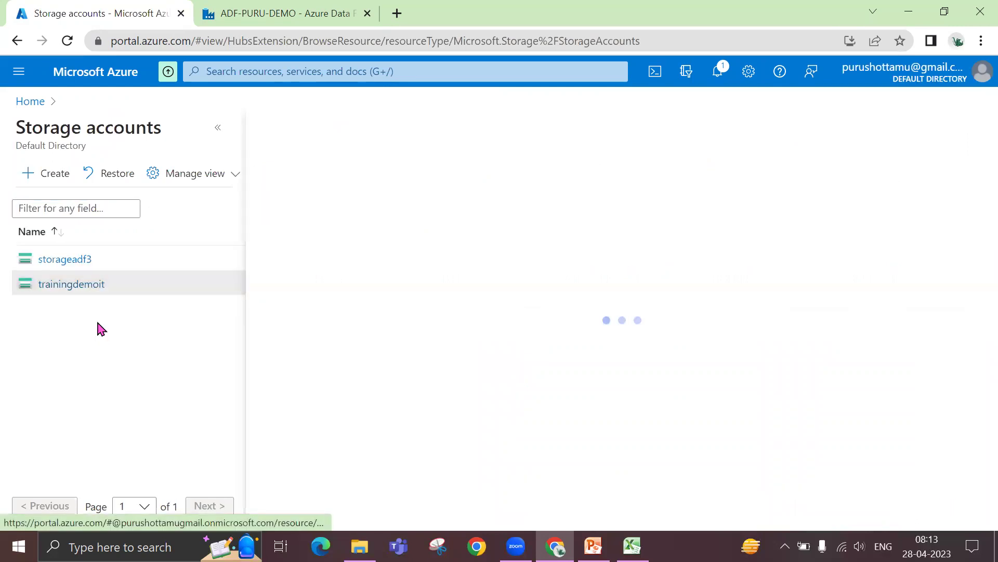
left_click(219, 130)
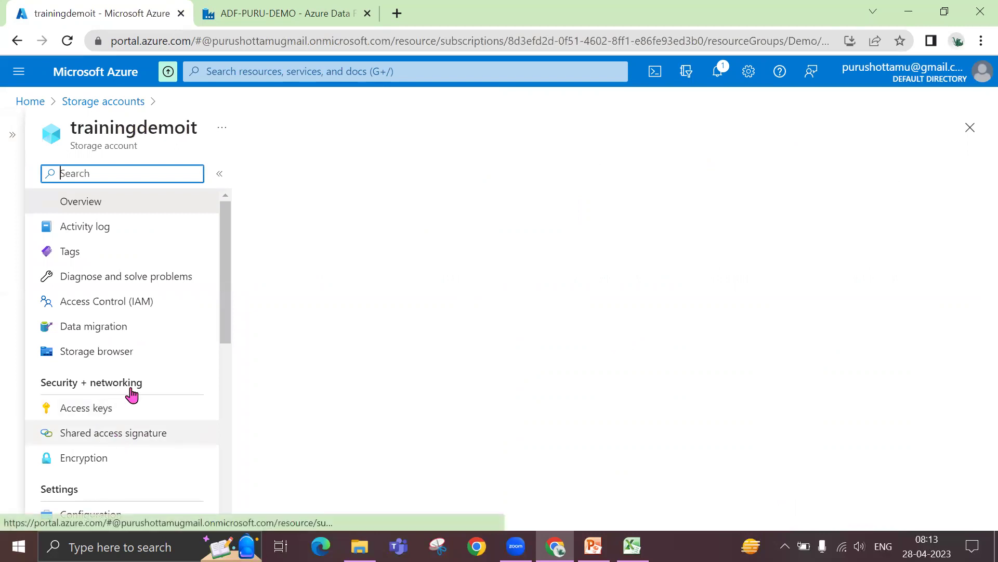
Examine the files in the demotraining container of the storage account and return to the trigger form in Data Factory.
scroll(125, 395, "down", 3)
left_click(111, 460)
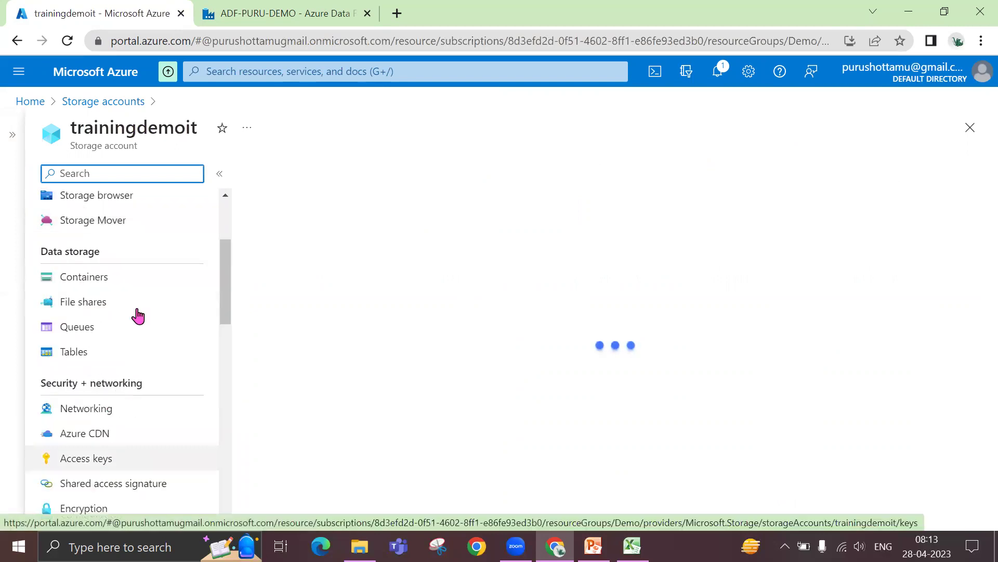
left_click(130, 286)
scroll(133, 287, "up", 1)
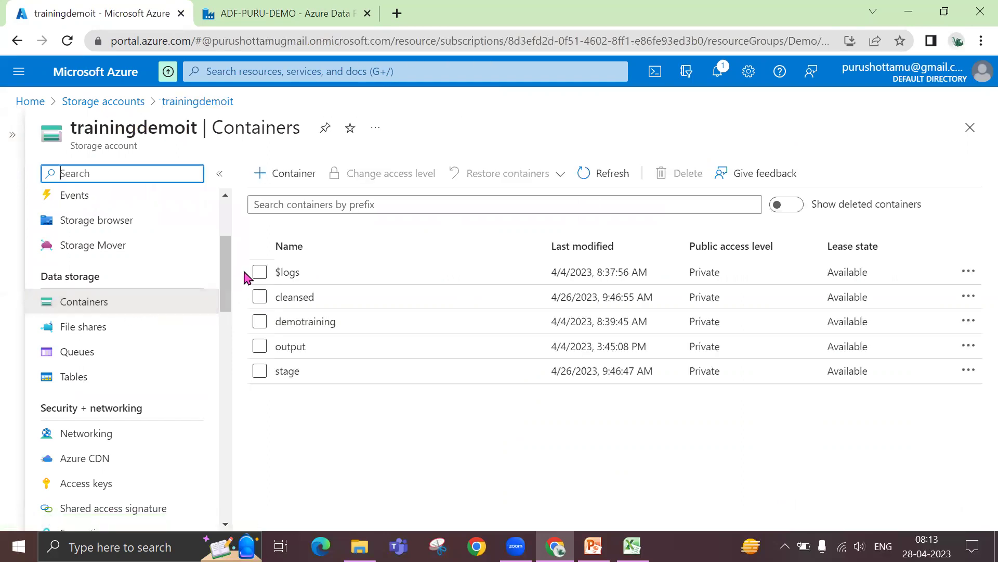
left_click(306, 321)
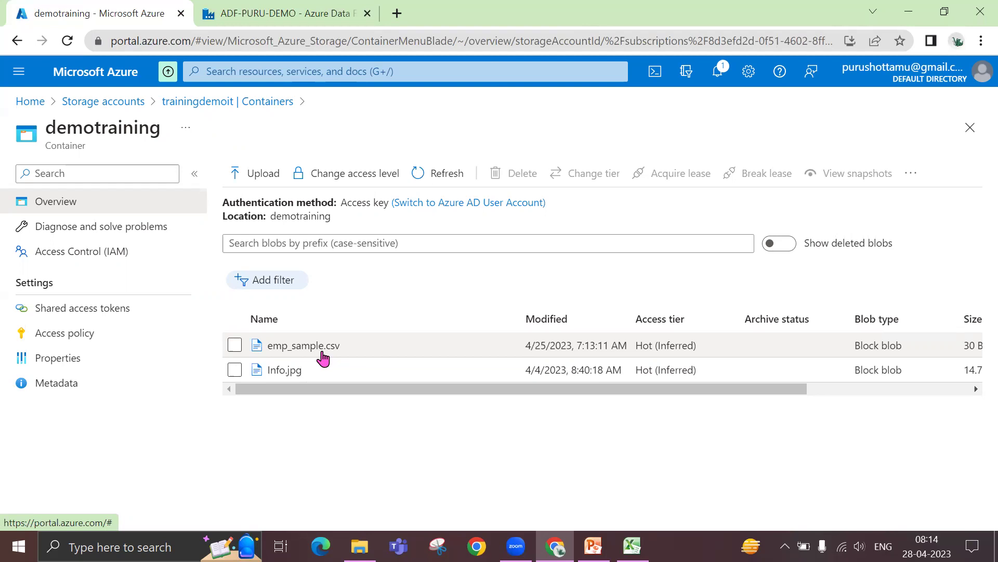
left_click(296, 14)
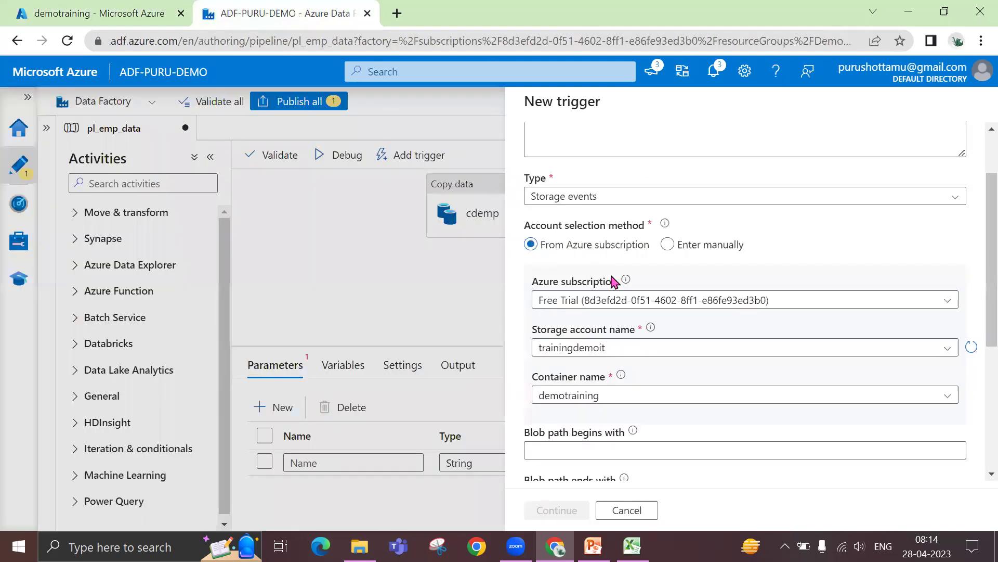
Make the trigger fire on the Blob created event and preview the blobs matched by its filters.
scroll(762, 442, "down", 5)
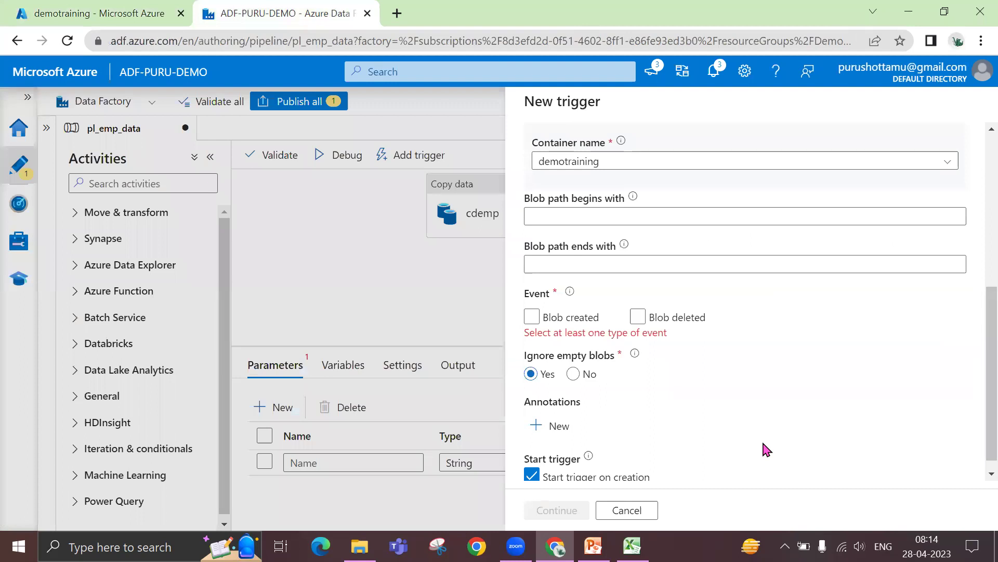
left_click(532, 316)
left_click(532, 316)
scroll(711, 357, "up", 6)
scroll(711, 357, "down", 6)
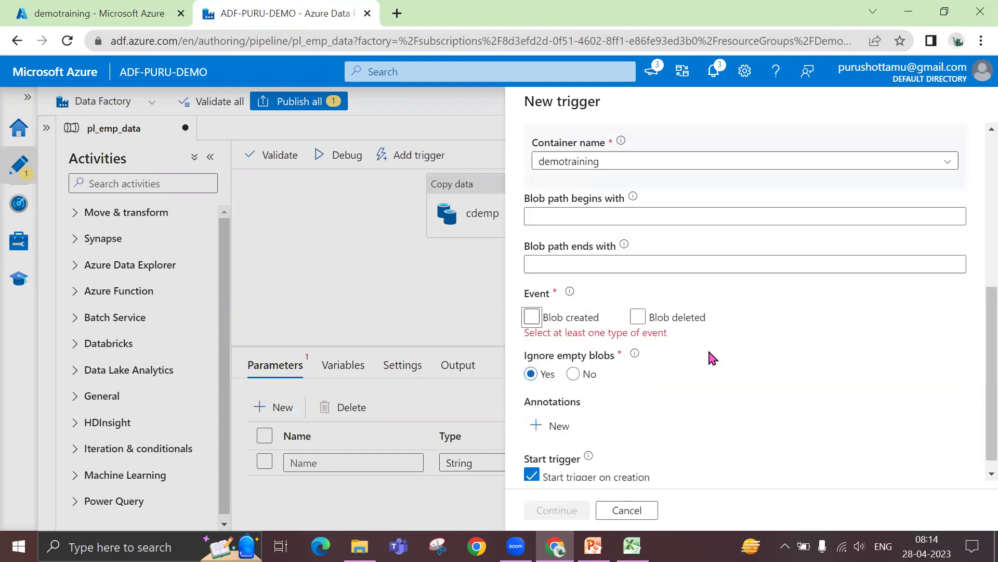
scroll(712, 358, "up", 6)
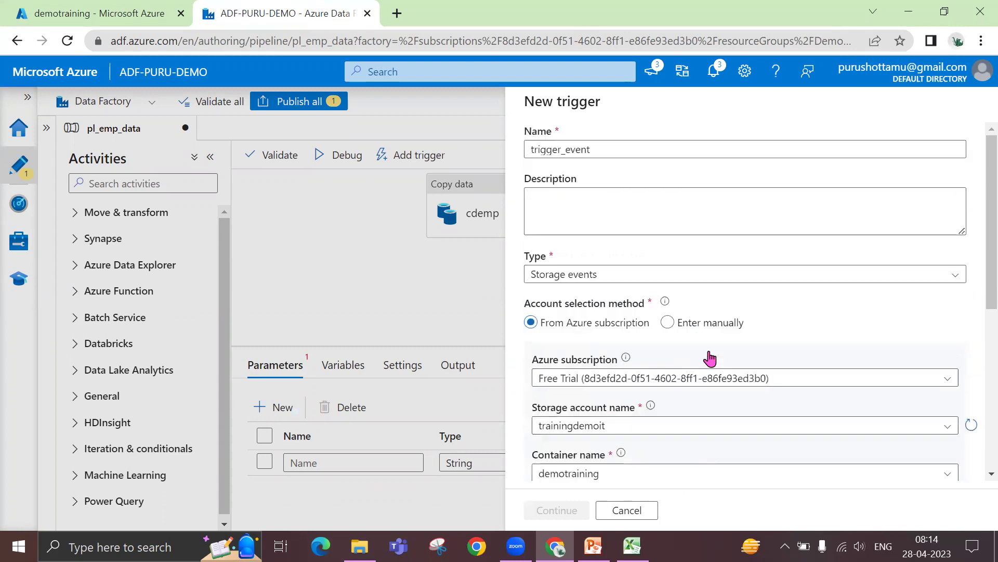
scroll(710, 359, "down", 5)
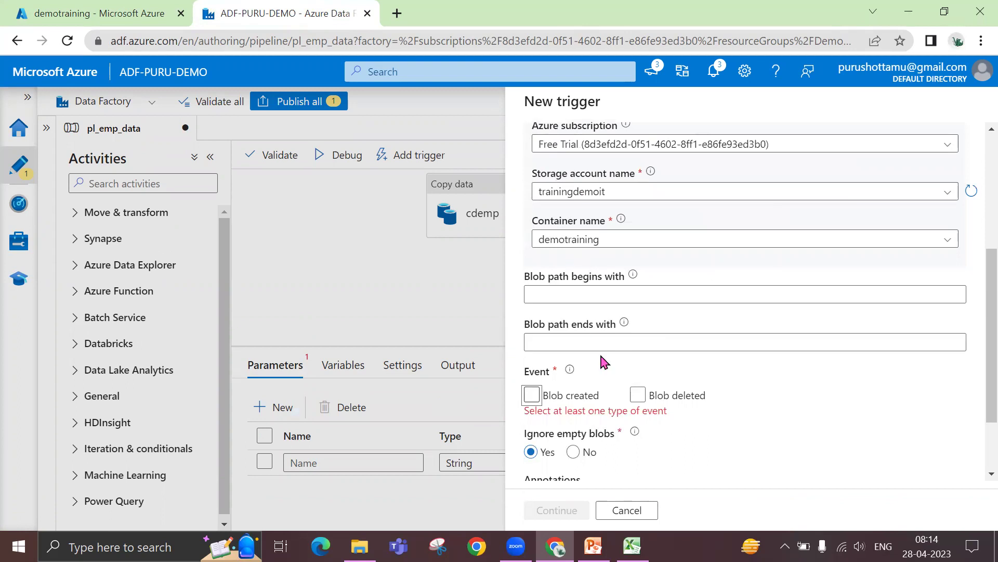
scroll(579, 416, "down", 2)
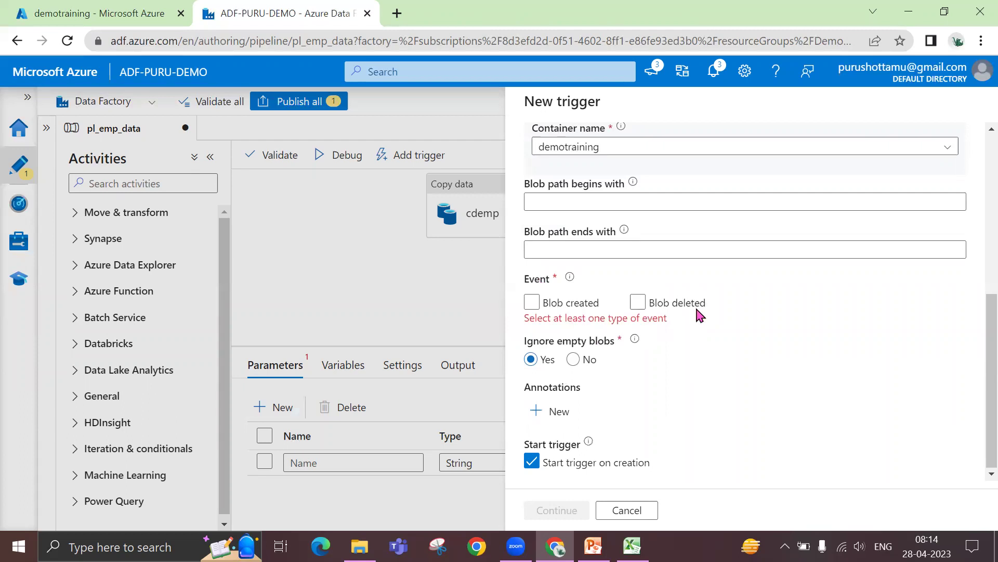
left_click(532, 304)
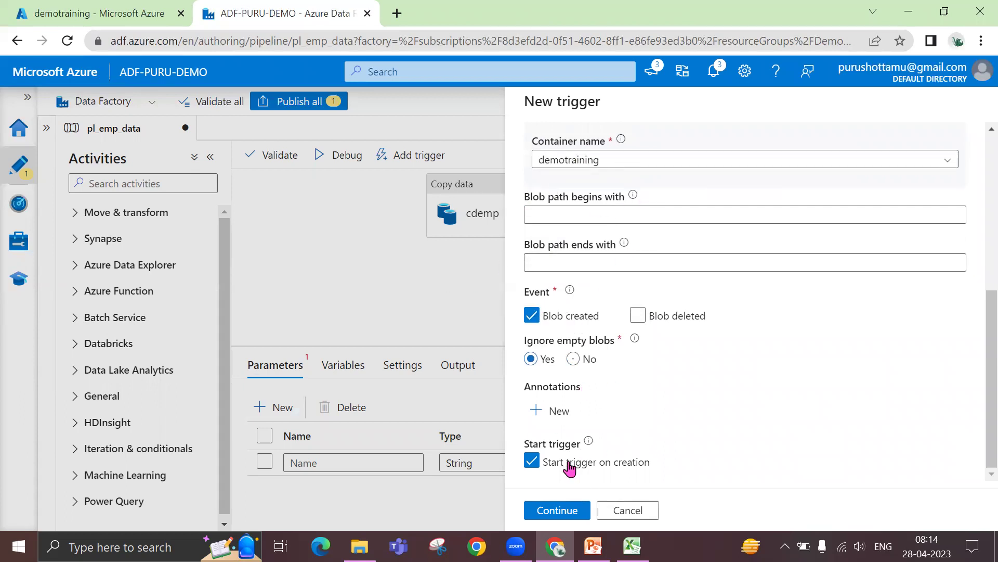
left_click(565, 511)
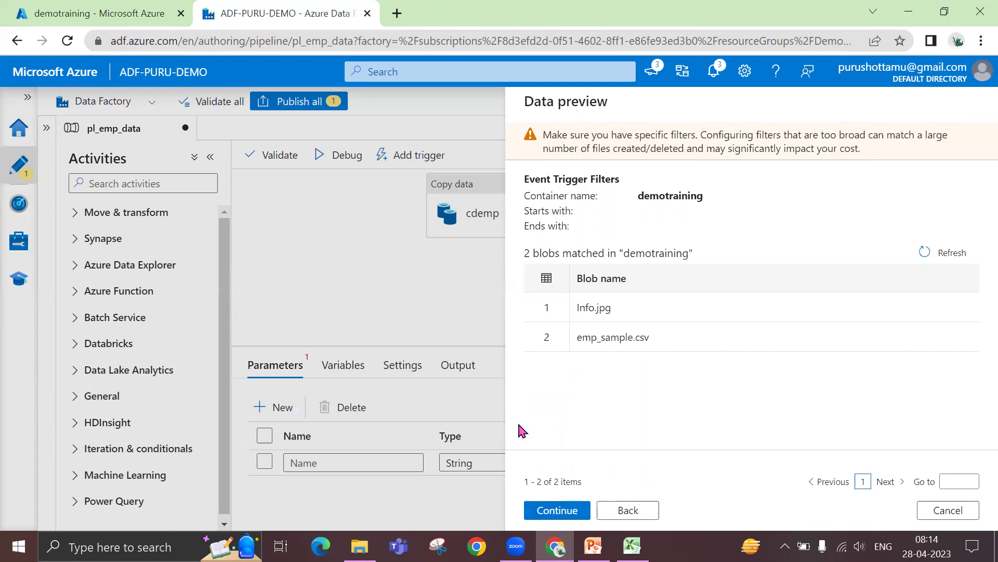
left_click(628, 512)
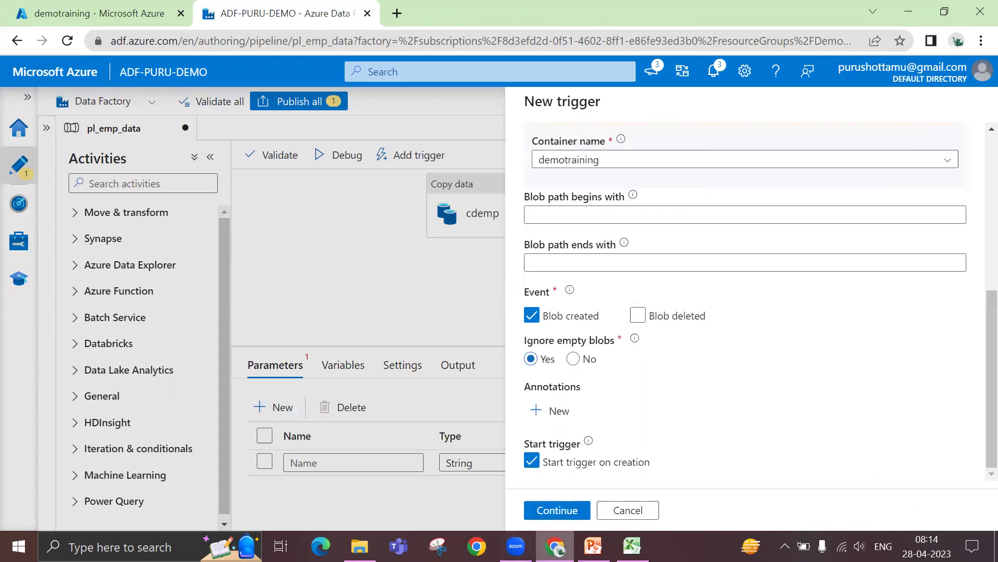
Switch to the Azure portal and delete Info.jpg from the demotraining container.
left_click(633, 546)
key("alt+Tab")
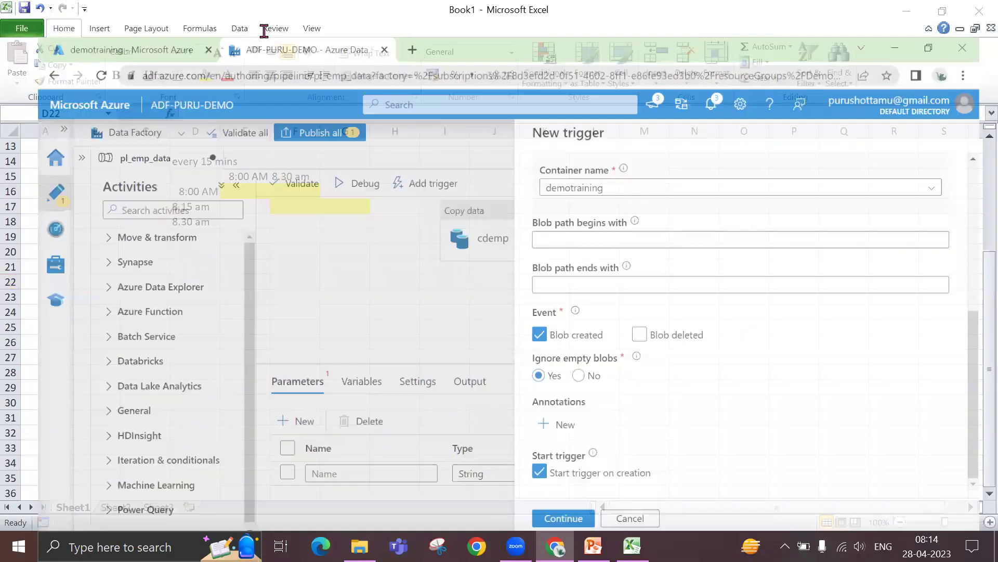
left_click(99, 13)
left_click(235, 370)
left_click(520, 173)
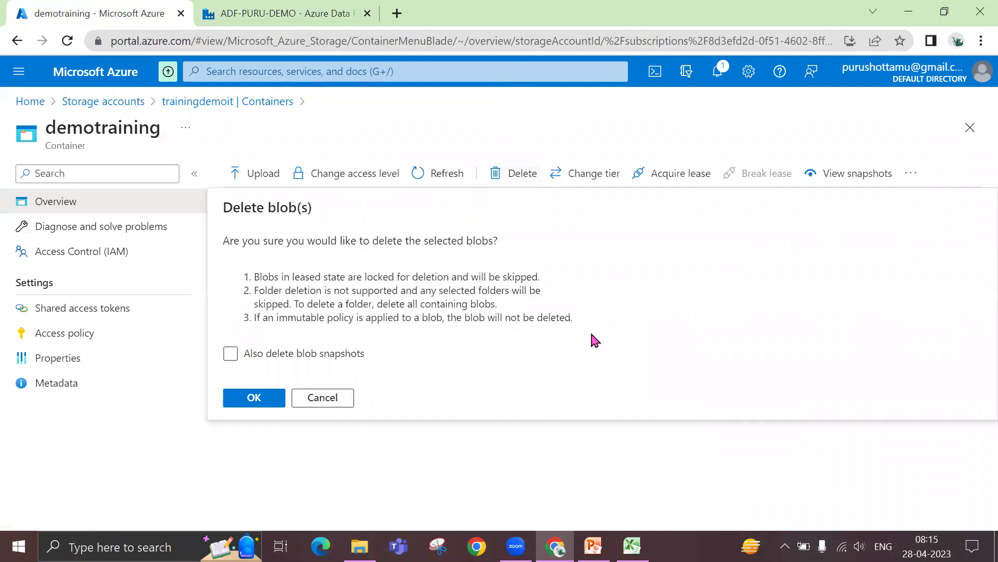
left_click(266, 400)
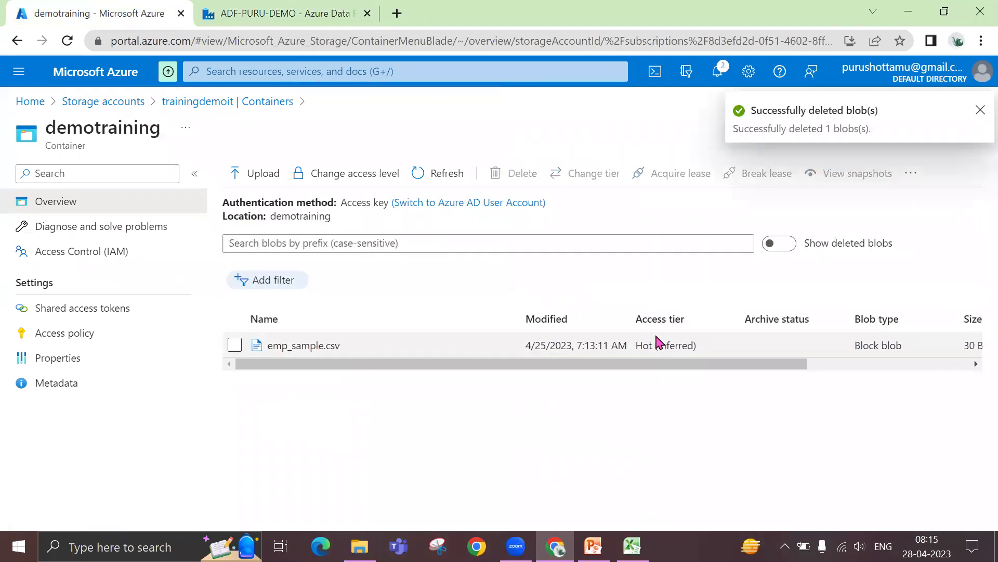
Return to the Data Factory trigger form and finish creating the trigger without a run parameter value.
left_click(302, 15)
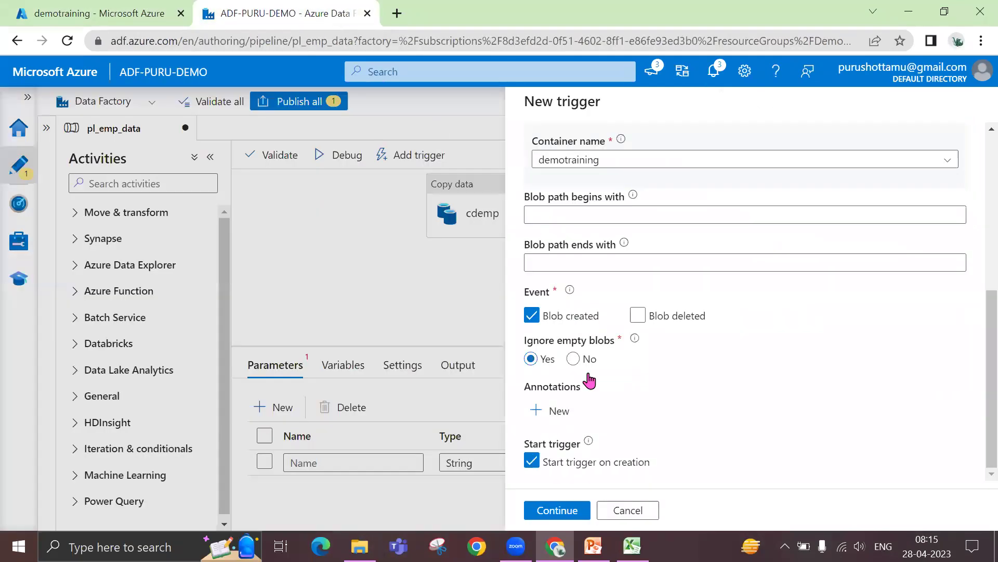
left_click(557, 511)
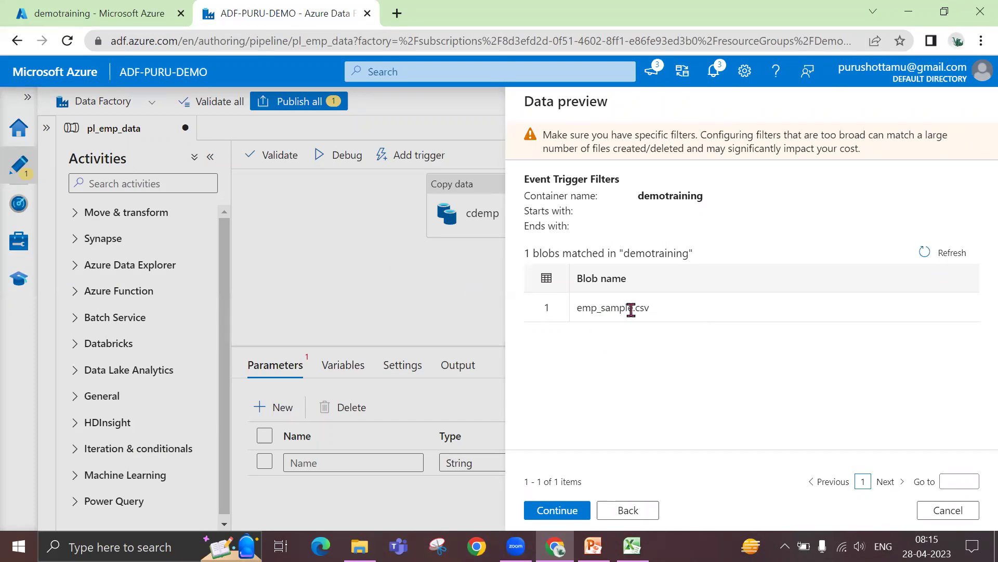
left_click(566, 515)
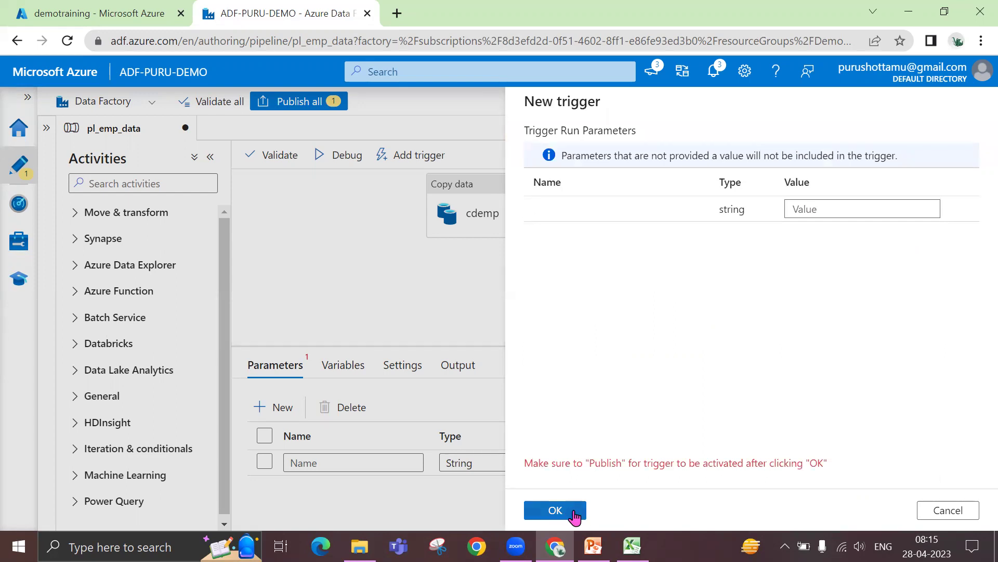
left_click(571, 517)
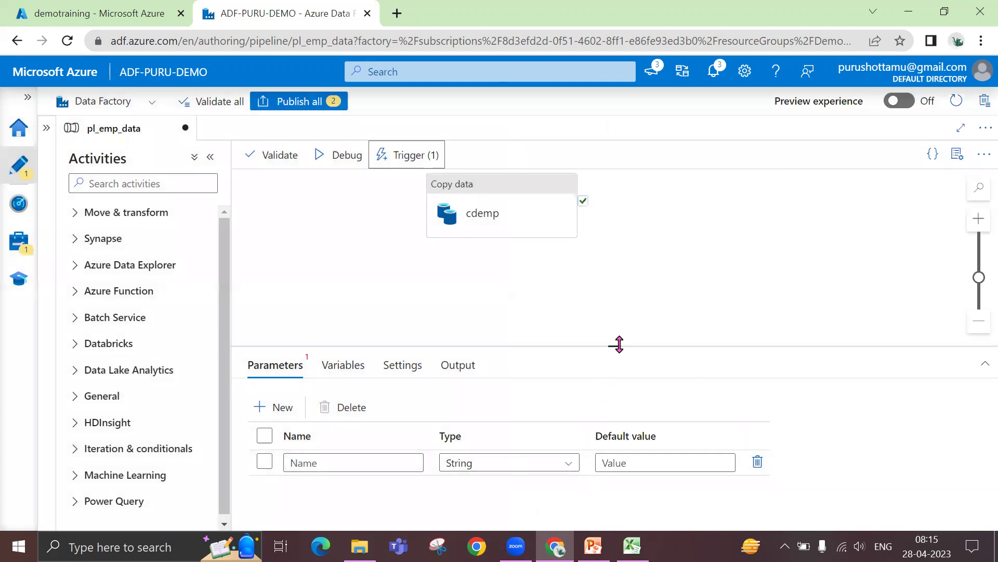
Try to publish all pending changes and check the run parameters of trigger_event from the validation output.
left_click_drag(619, 345, 625, 304)
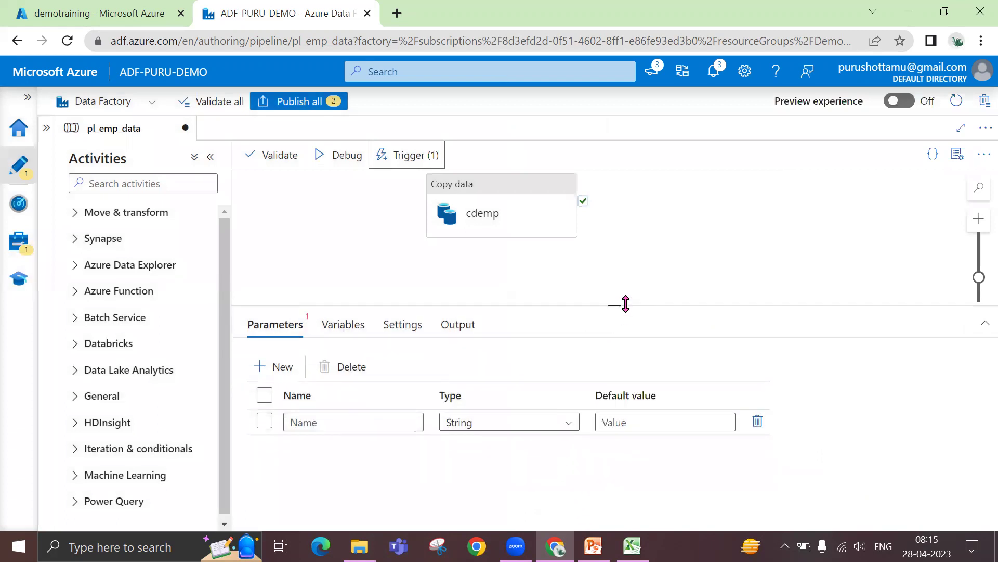
left_click(300, 103)
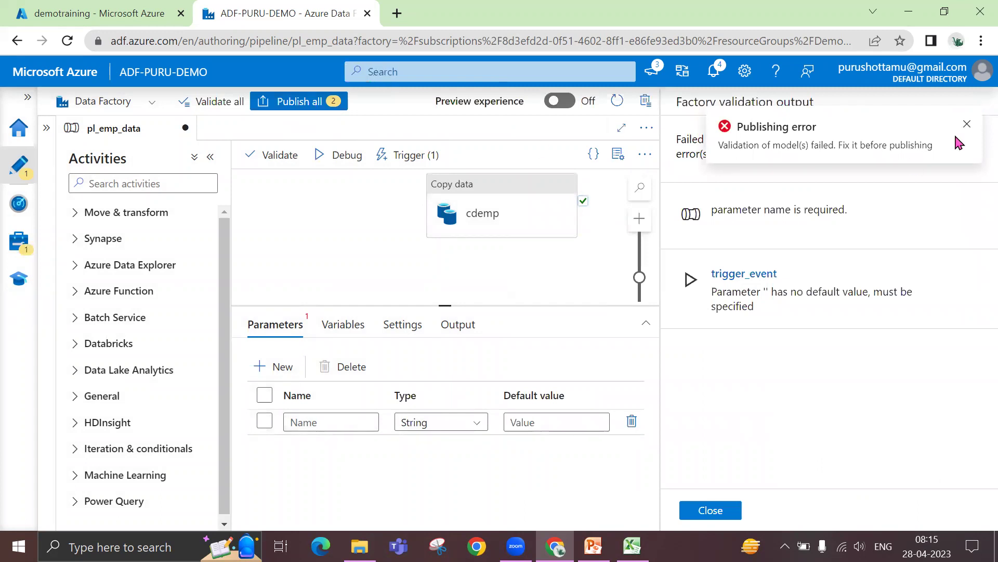
left_click(967, 124)
left_click(819, 294)
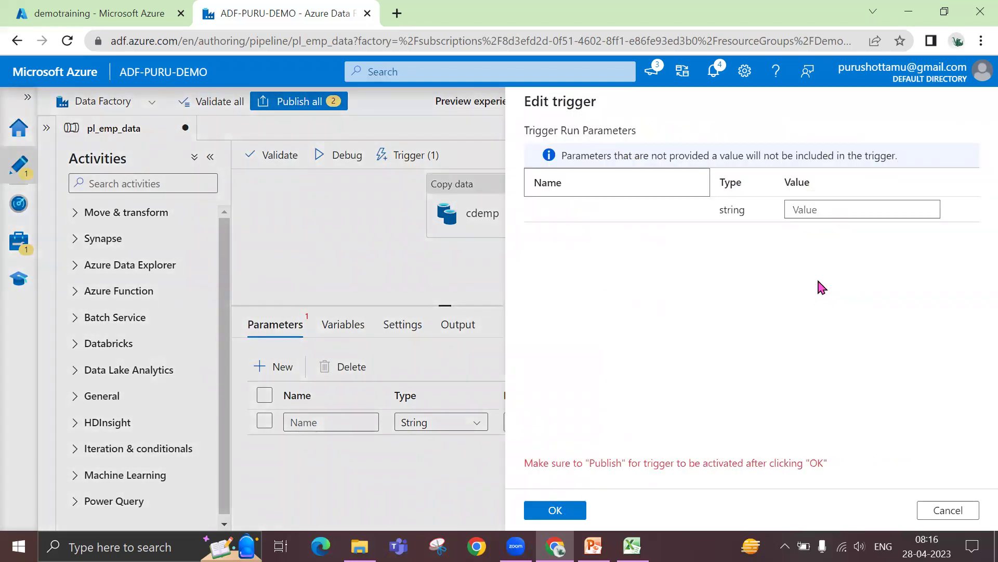
left_click(555, 510)
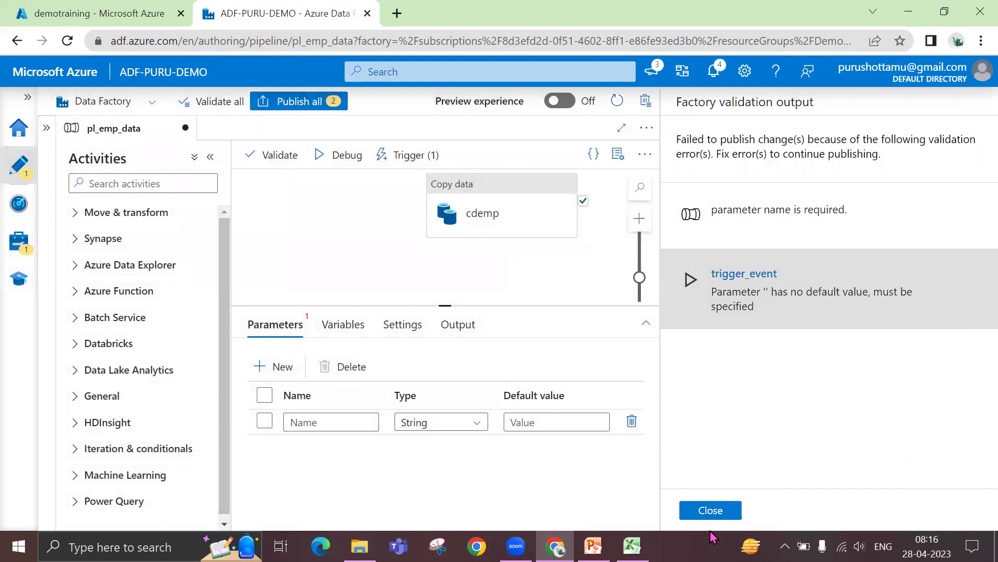
left_click(714, 510)
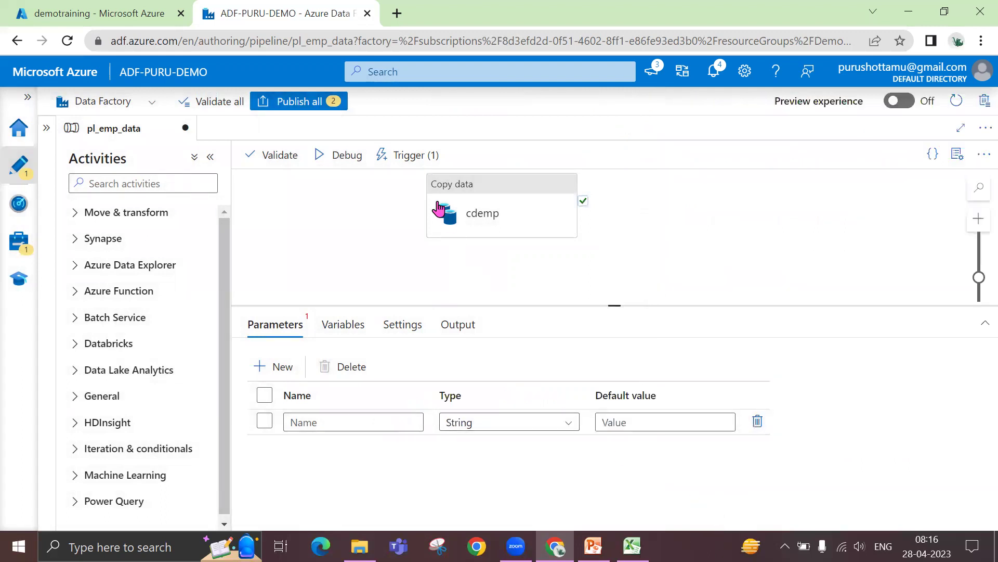
Reopen trigger_event for editing, review its storage event settings and matched blobs, and confirm the trigger.
left_click(409, 161)
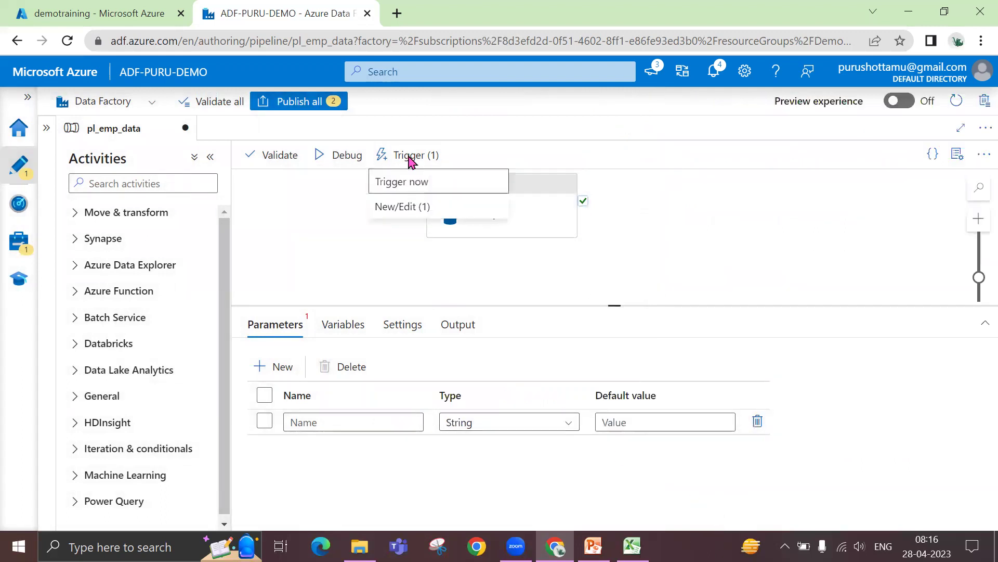
left_click(406, 208)
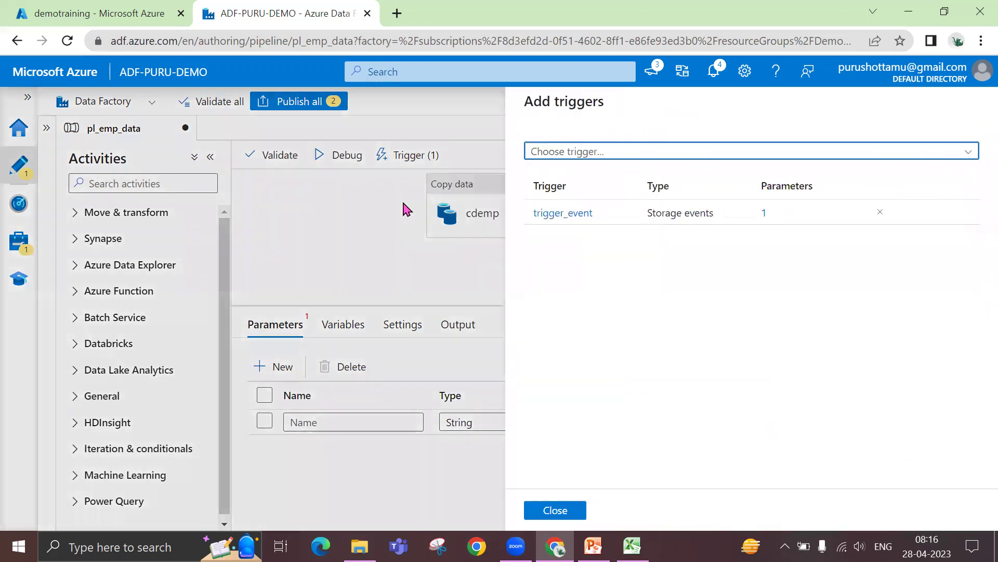
left_click(559, 215)
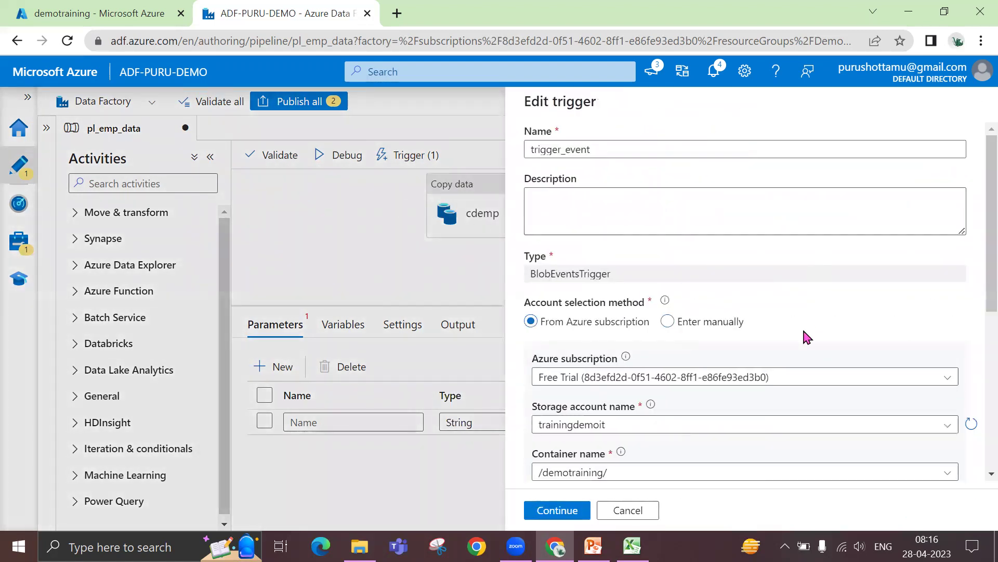
scroll(807, 337, "down", 3)
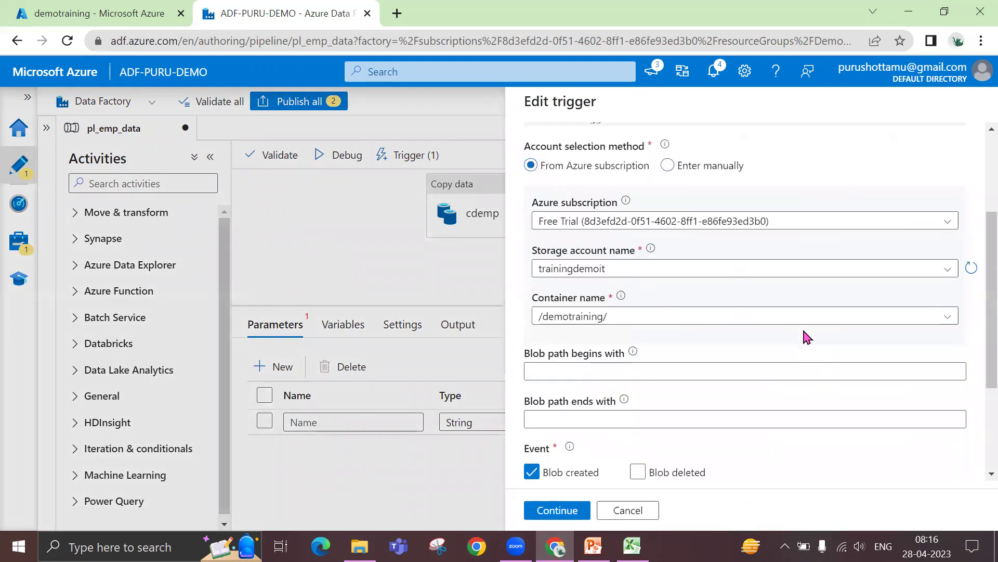
scroll(808, 337, "down", 3)
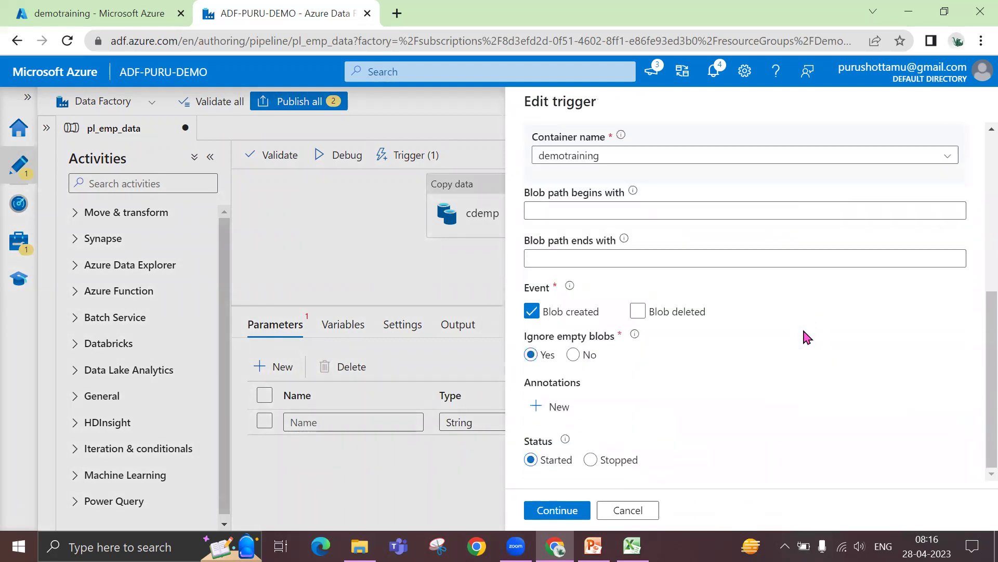
left_click(562, 512)
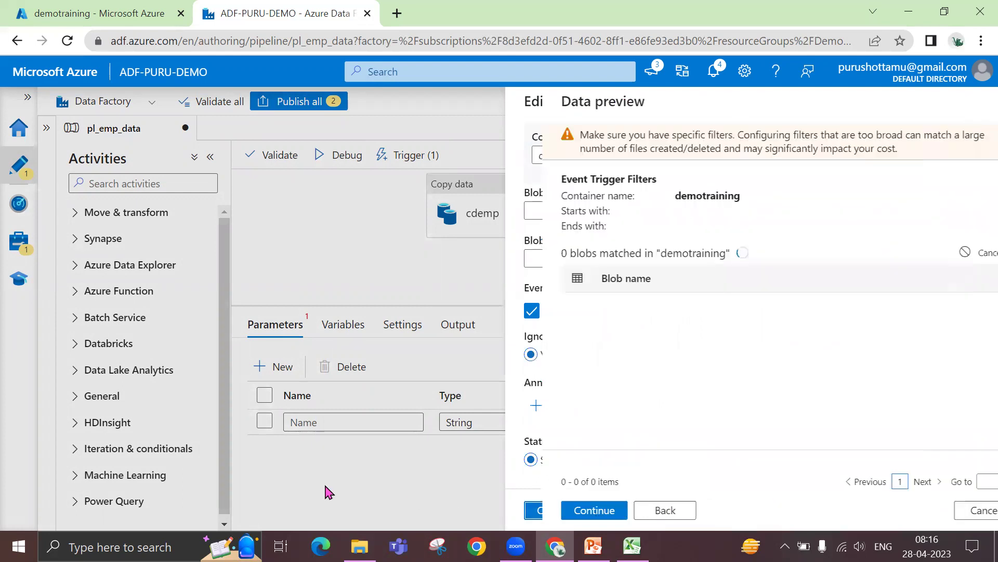
left_click(566, 512)
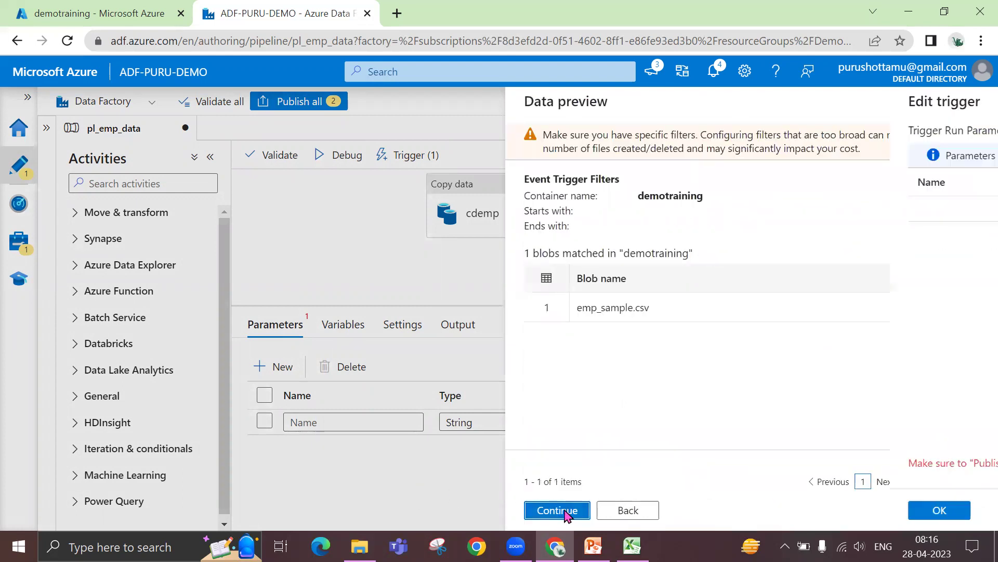
left_click(567, 512)
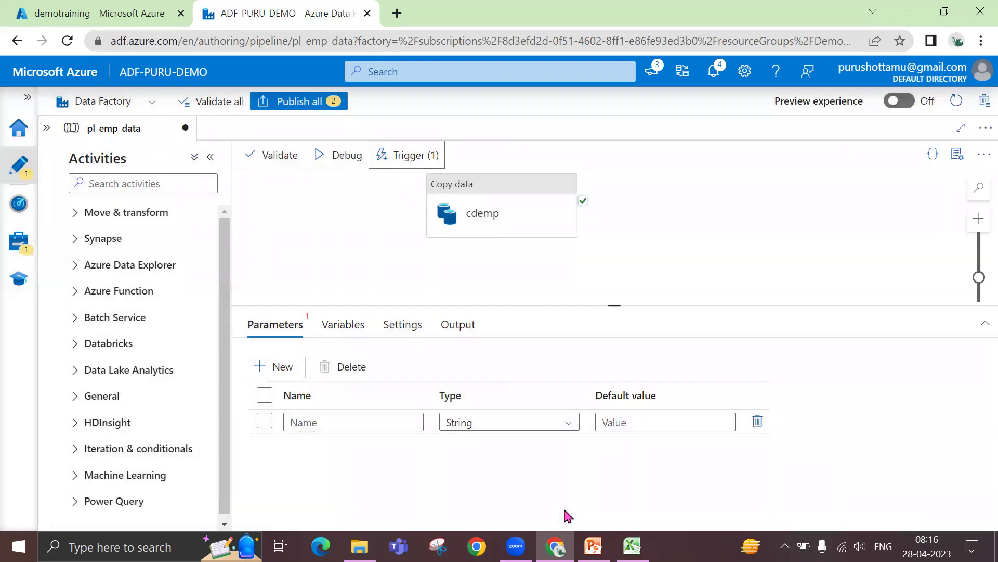
Delete the unnamed String parameter from the pl_emp_data pipeline.
left_click(269, 329)
left_click(265, 421)
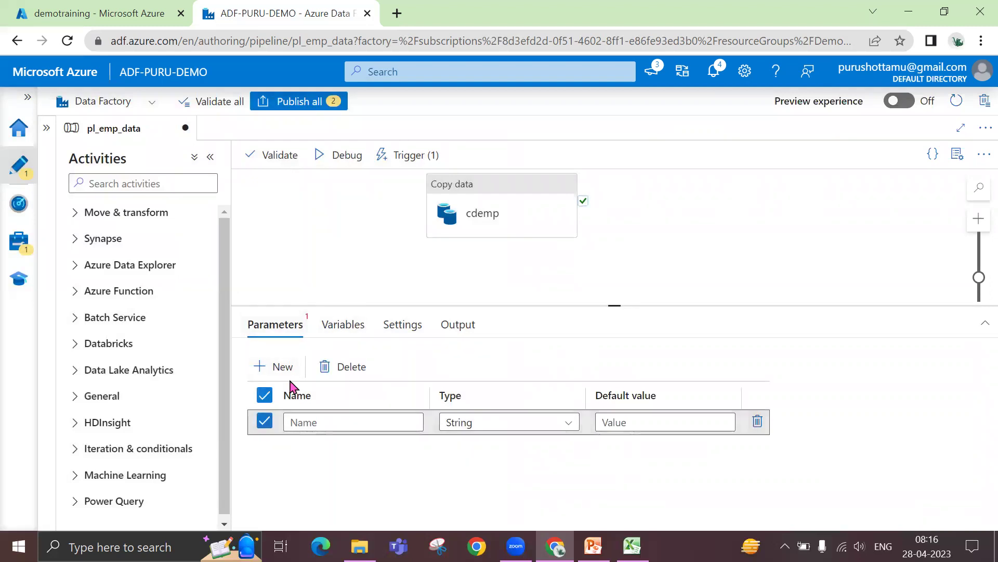
left_click(335, 366)
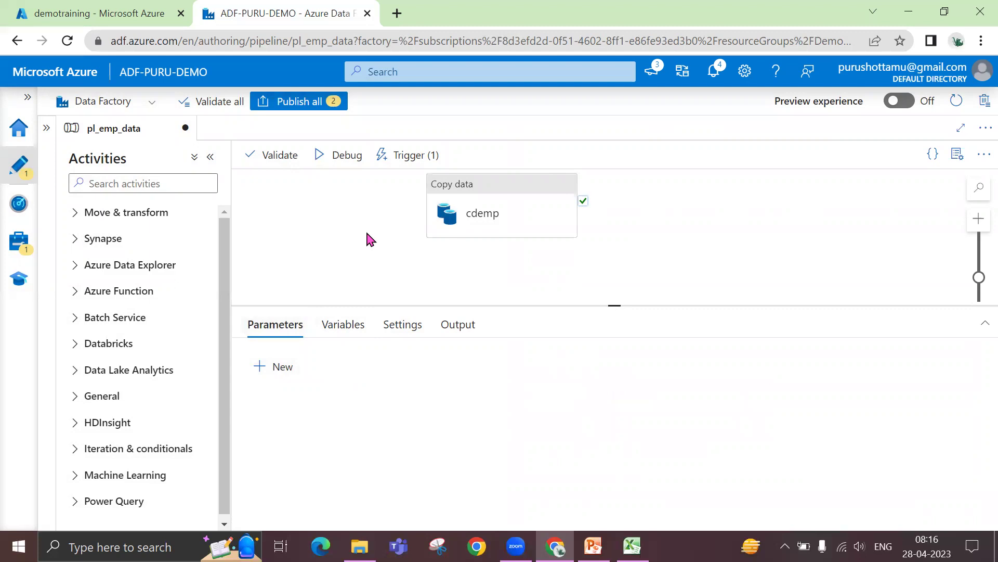
Check the dsDelimitedText source dataset of the cdemp copy activity for connection settings and parameters, and close the dataset.
left_click(530, 202)
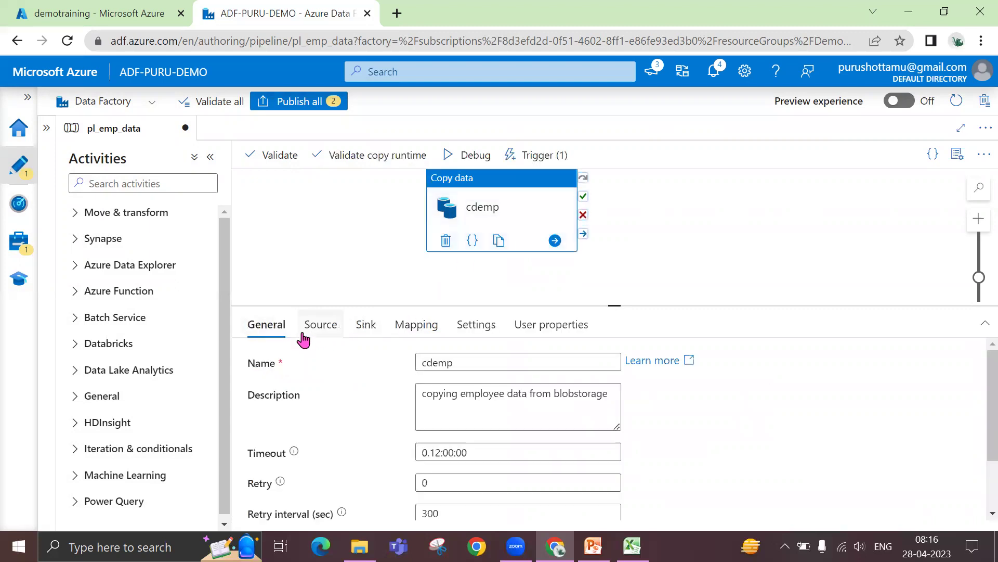
left_click(317, 329)
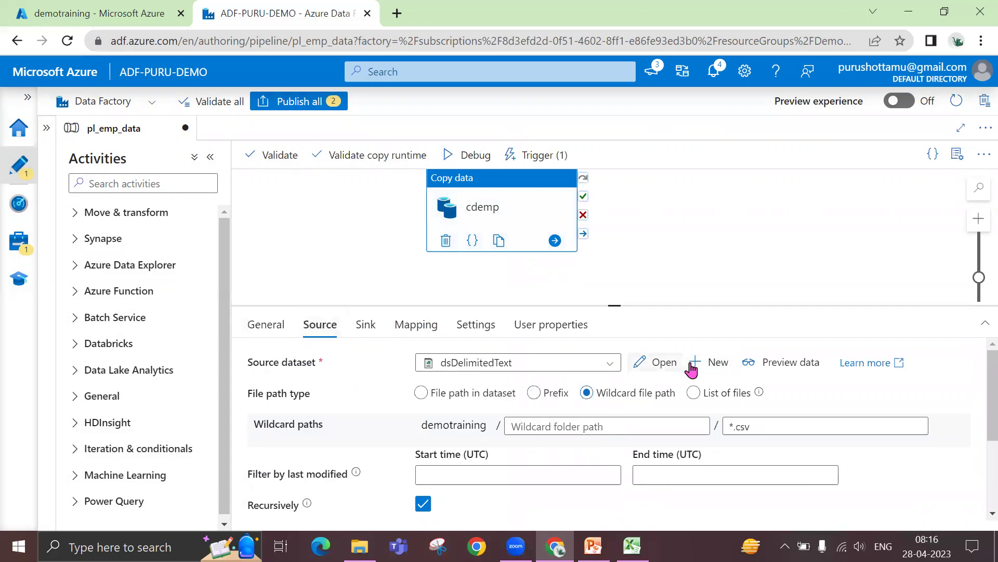
left_click(658, 362)
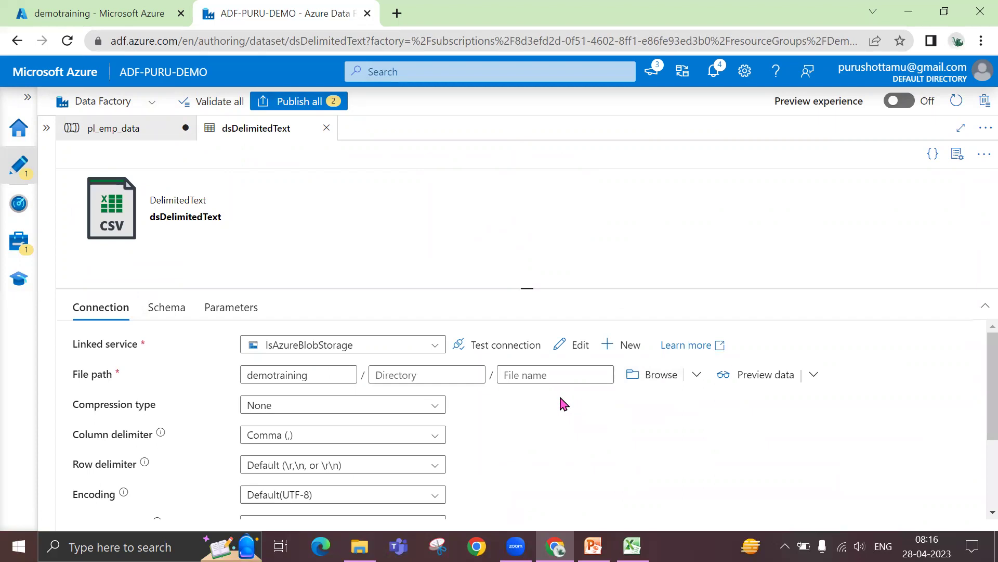
left_click(217, 318)
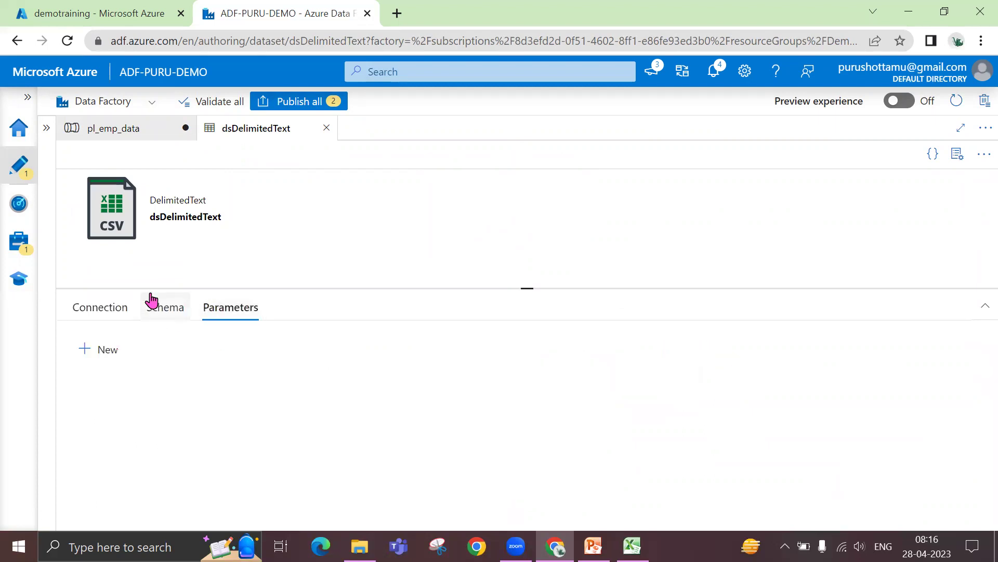
left_click(327, 128)
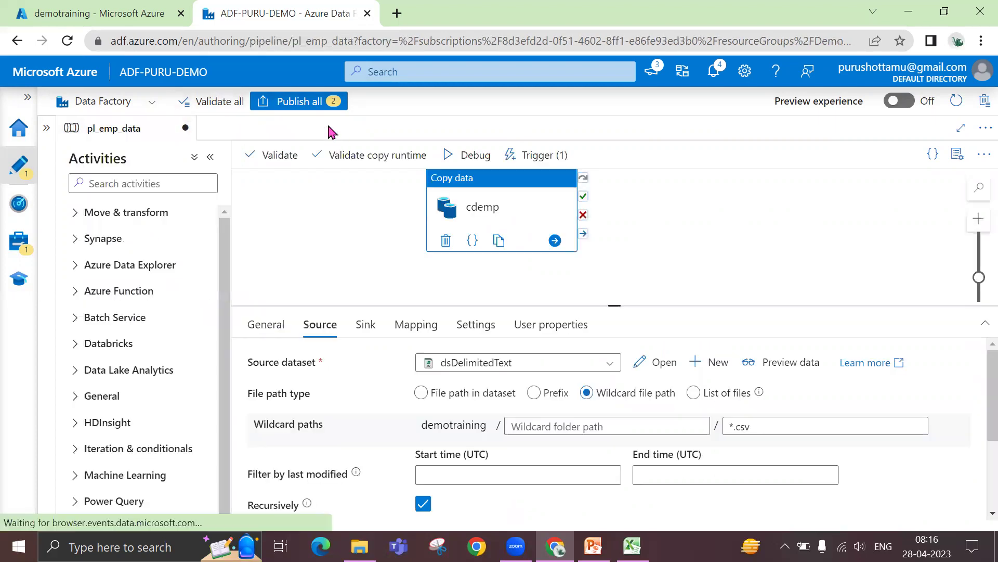
Check the dsDelimitedTextoutput sink dataset of the cdemp copy activity for connection, schema and parameters, and close the dataset.
left_click(369, 327)
left_click(665, 363)
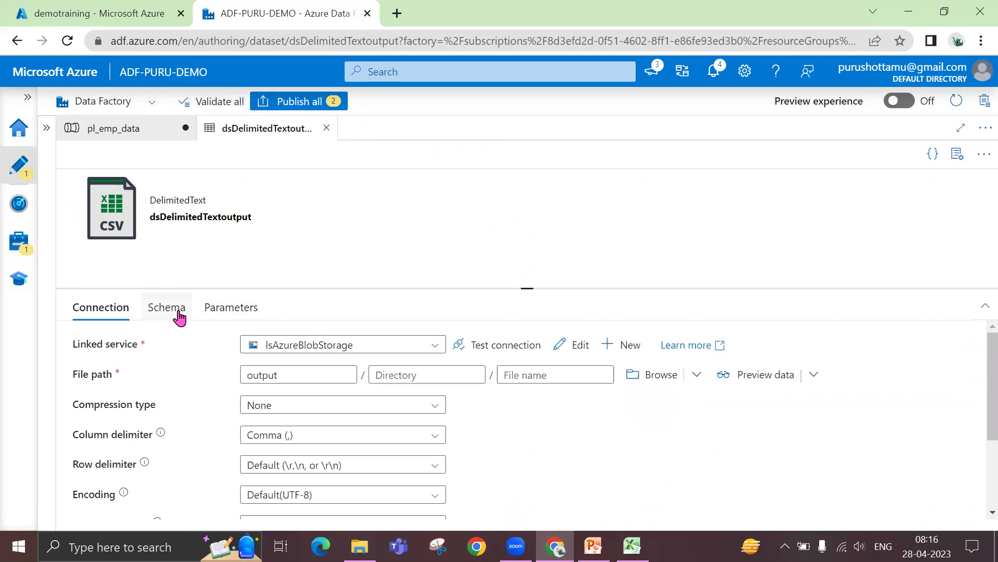
left_click(210, 309)
left_click(165, 311)
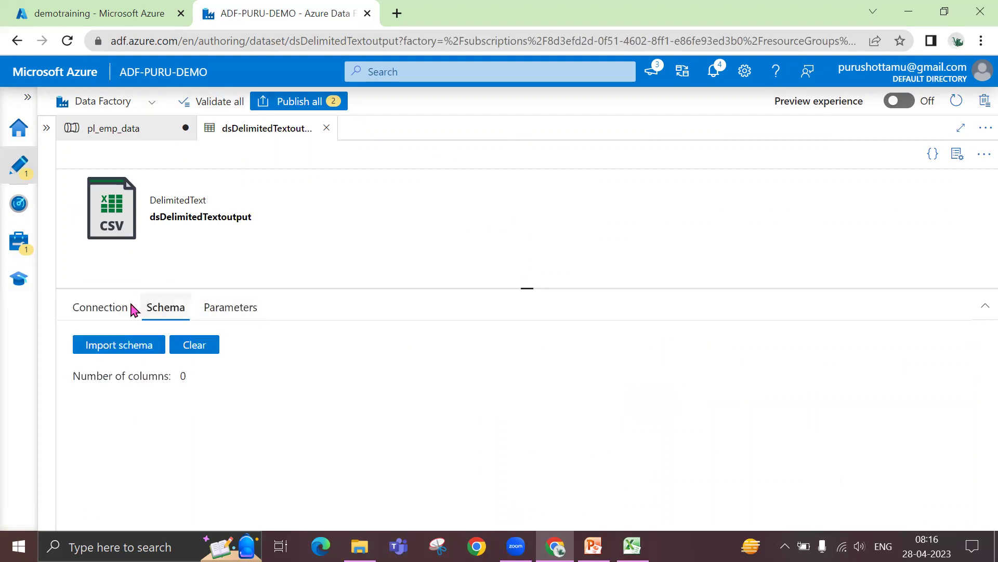
left_click(120, 308)
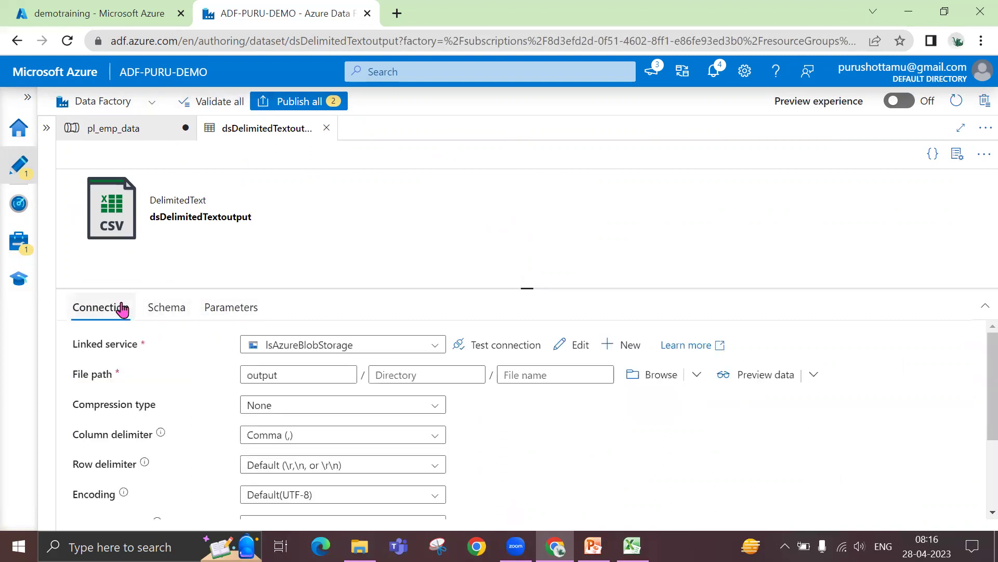
left_click(161, 134)
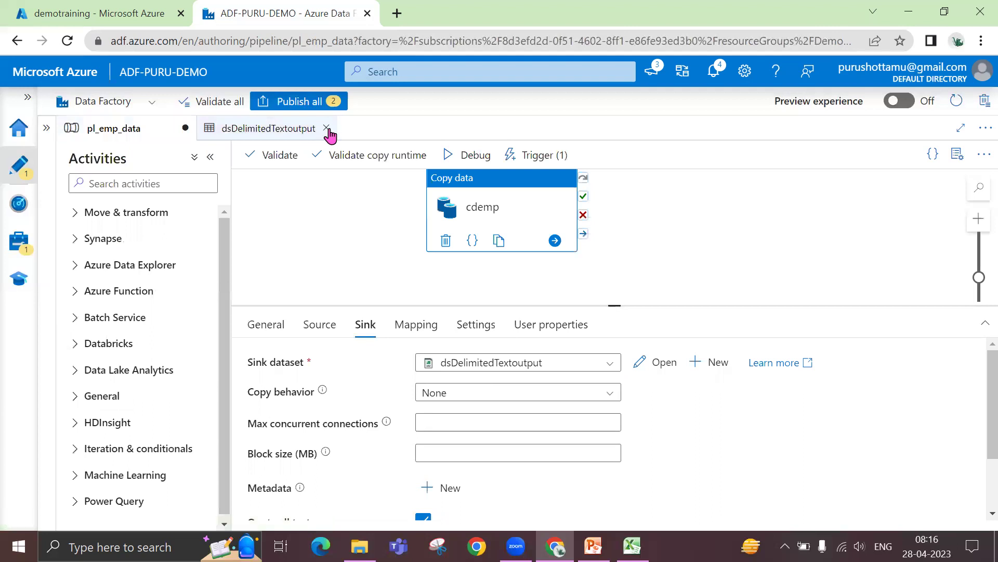
left_click(326, 128)
left_click(331, 271)
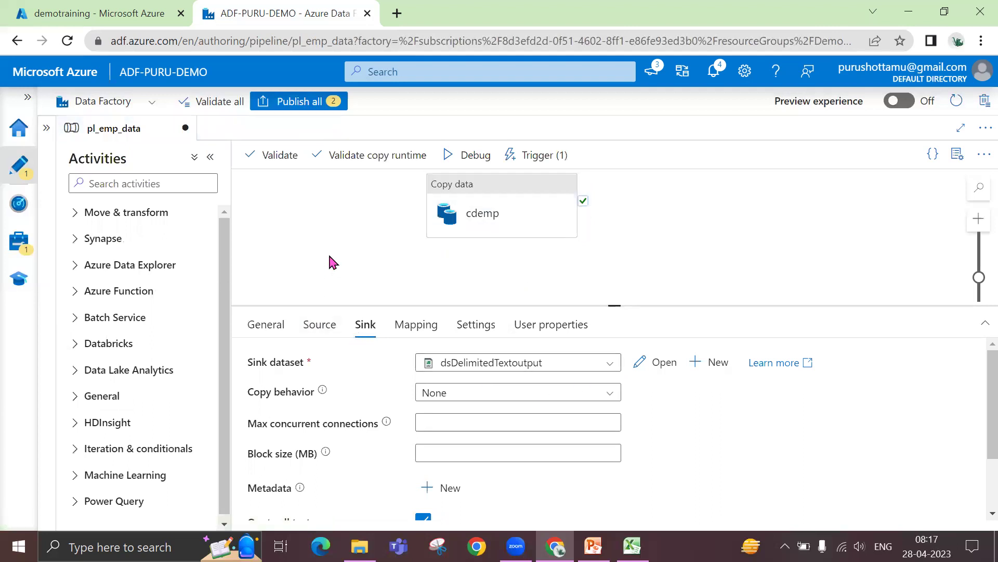
Validate the pl_emp_data pipeline and close the validation output.
left_click(473, 200)
left_click(280, 156)
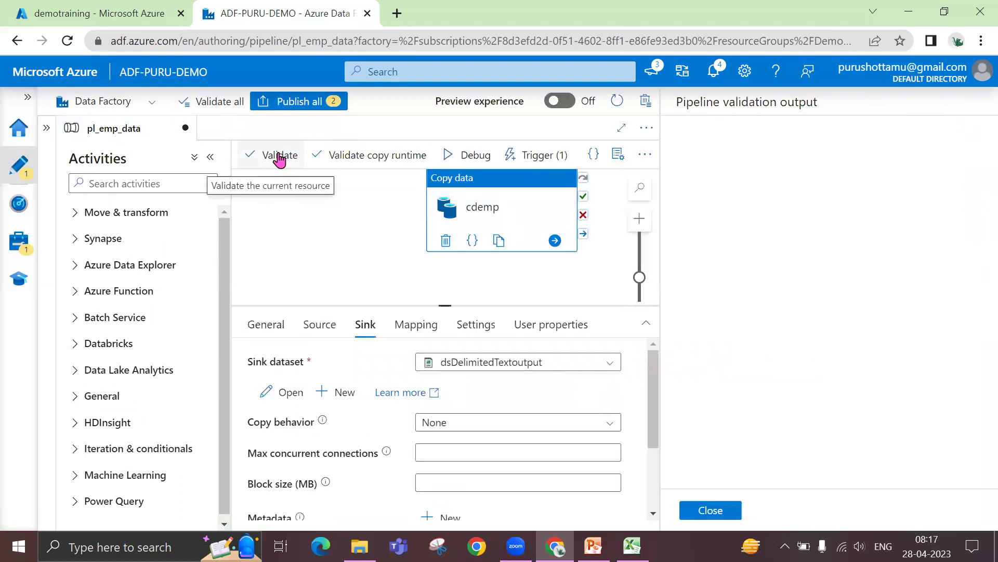
left_click(710, 510)
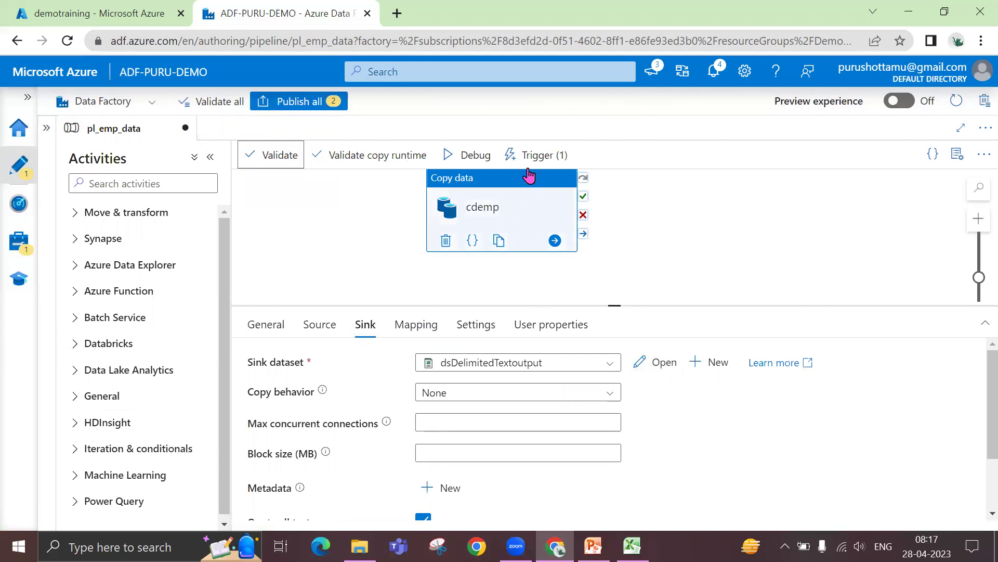
Publish all pending changes, covering the edited pl_emp_data pipeline and the new trigger_event trigger.
left_click(294, 101)
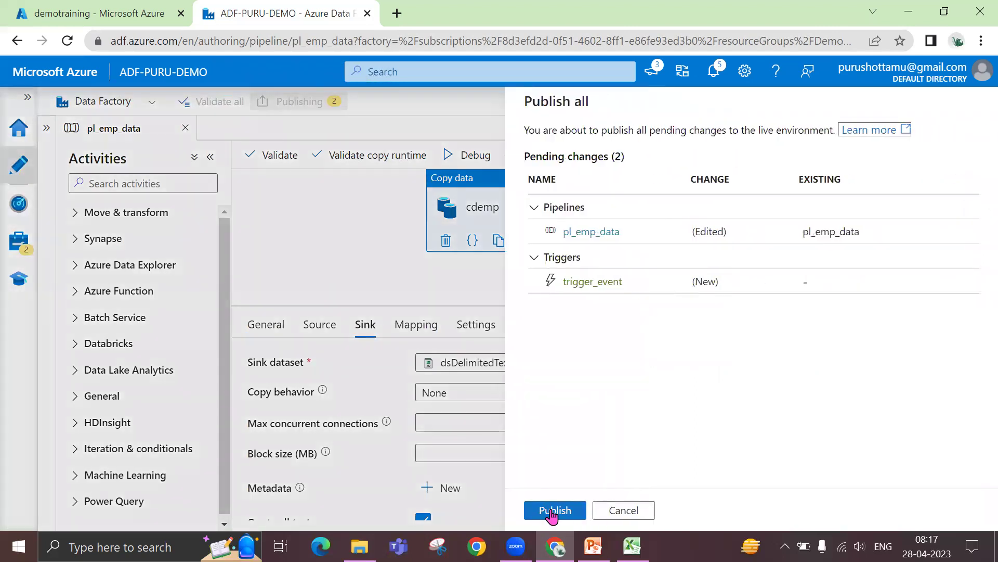
left_click(555, 510)
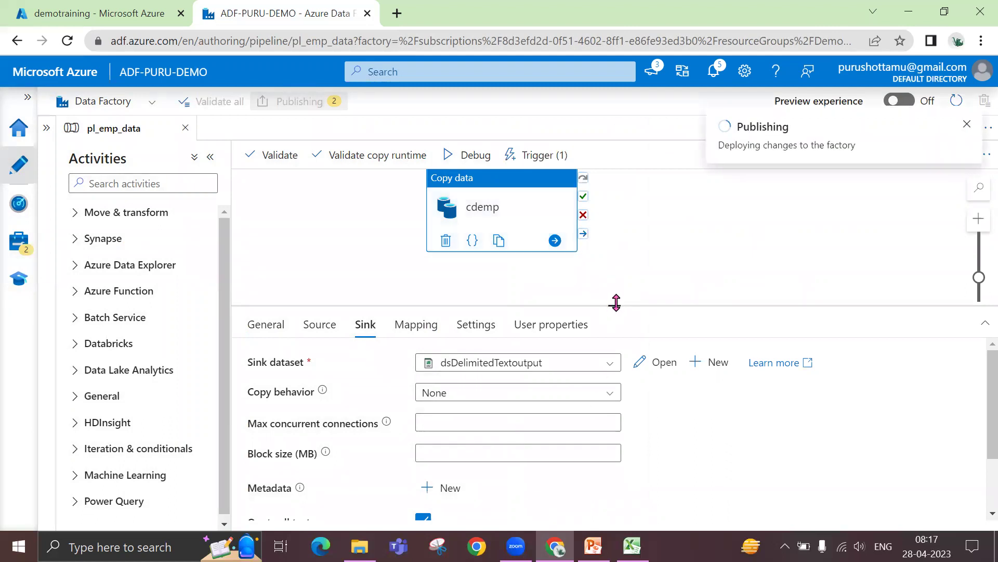
left_click_drag(614, 306, 618, 298)
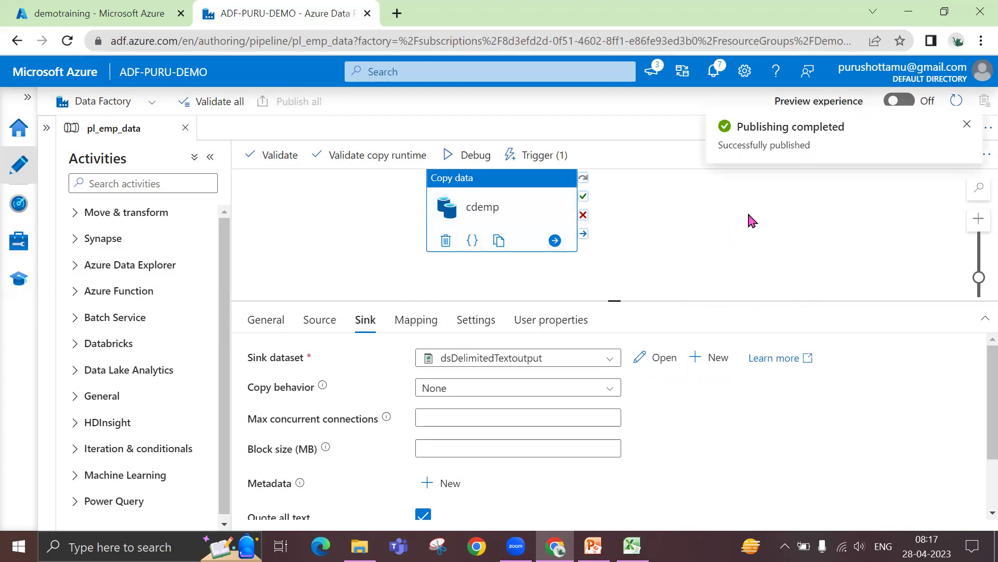
left_click(752, 243)
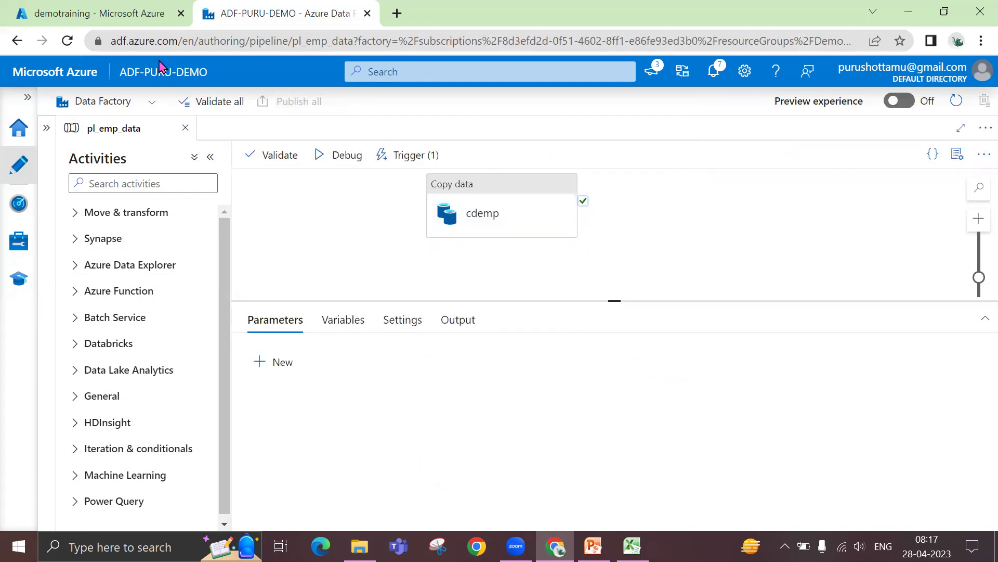
Upload emp_sample.csv from the Desktop to the demotraining container in the Azure portal, overwriting the existing file, and close the upload form.
left_click(99, 13)
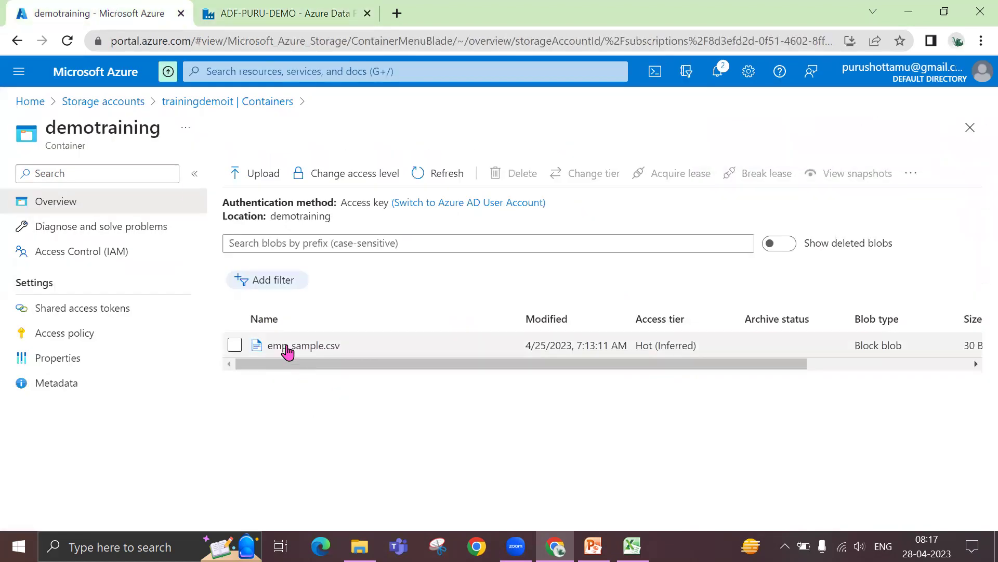
left_click(259, 177)
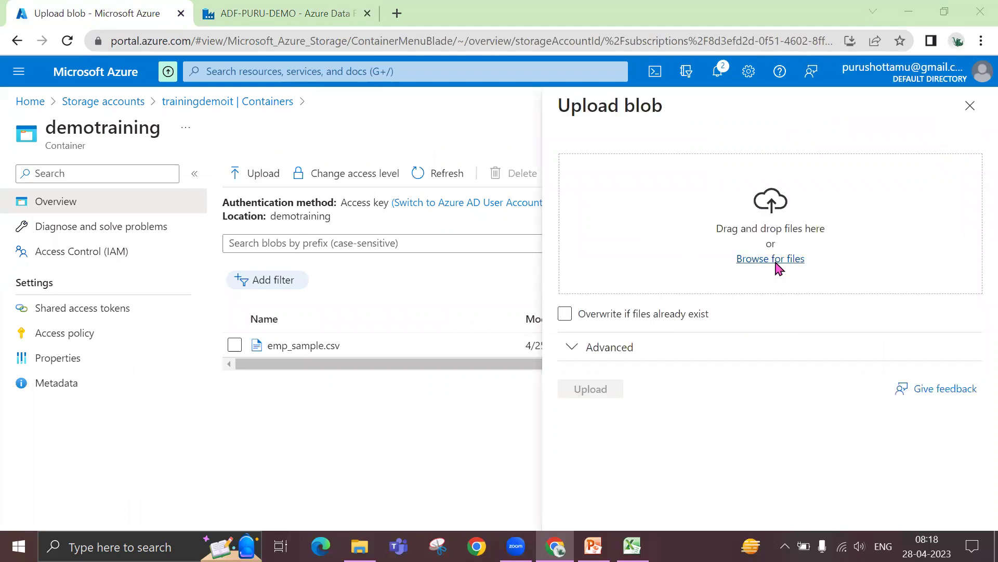
left_click(774, 263)
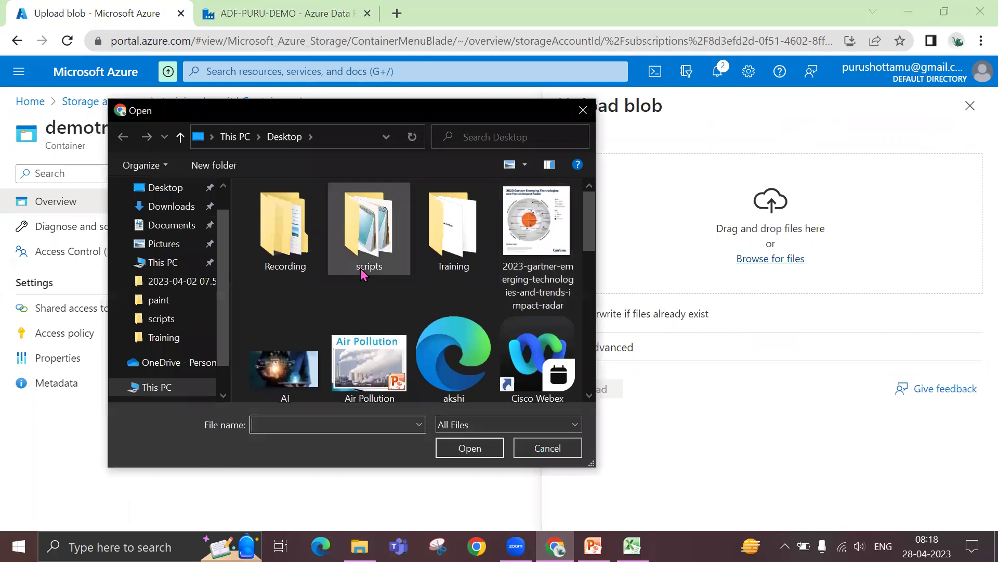
left_click(171, 188)
left_click(294, 425)
type("e")
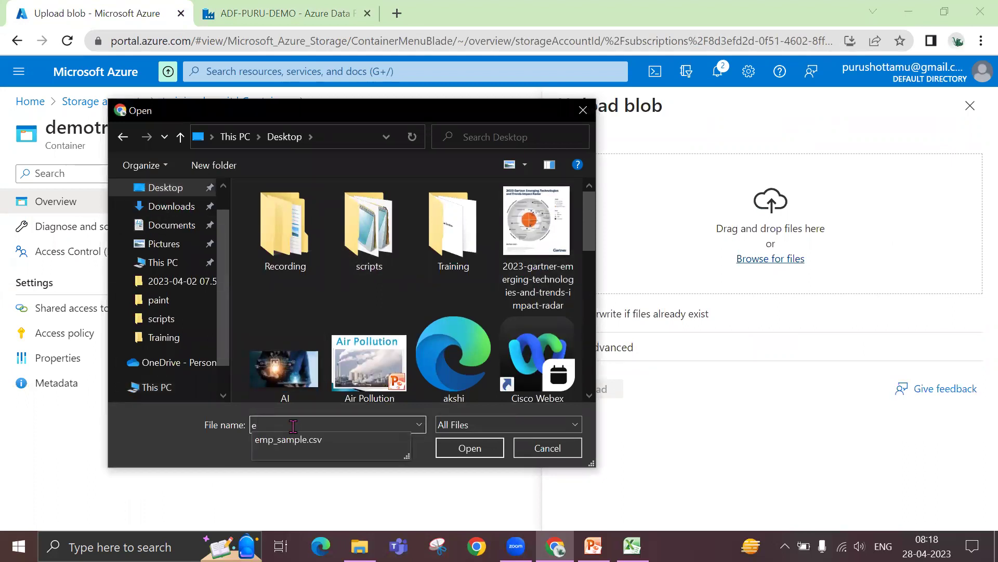
left_click(464, 464)
left_click(458, 450)
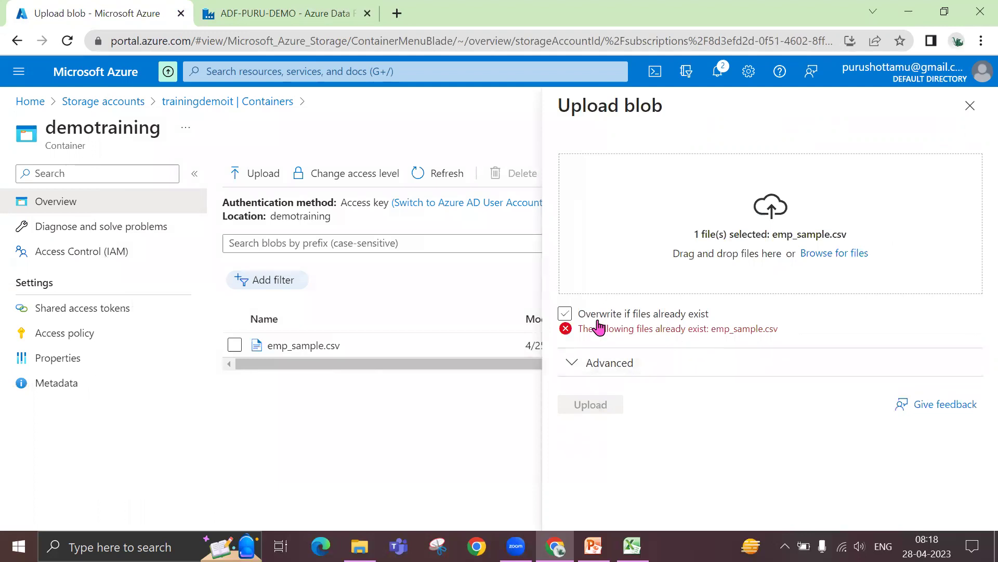
left_click(565, 314)
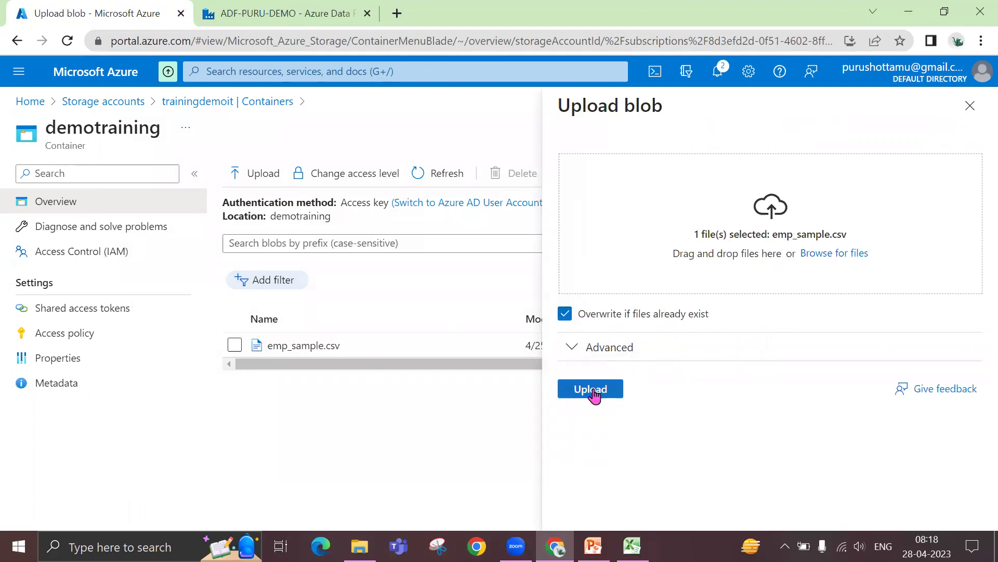
left_click(593, 389)
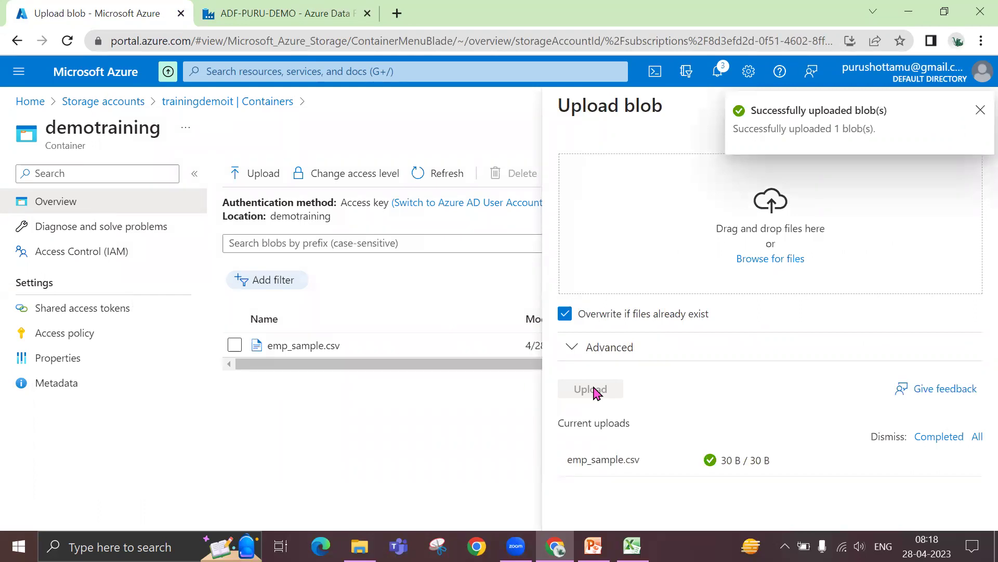
left_click(980, 110)
left_click(970, 106)
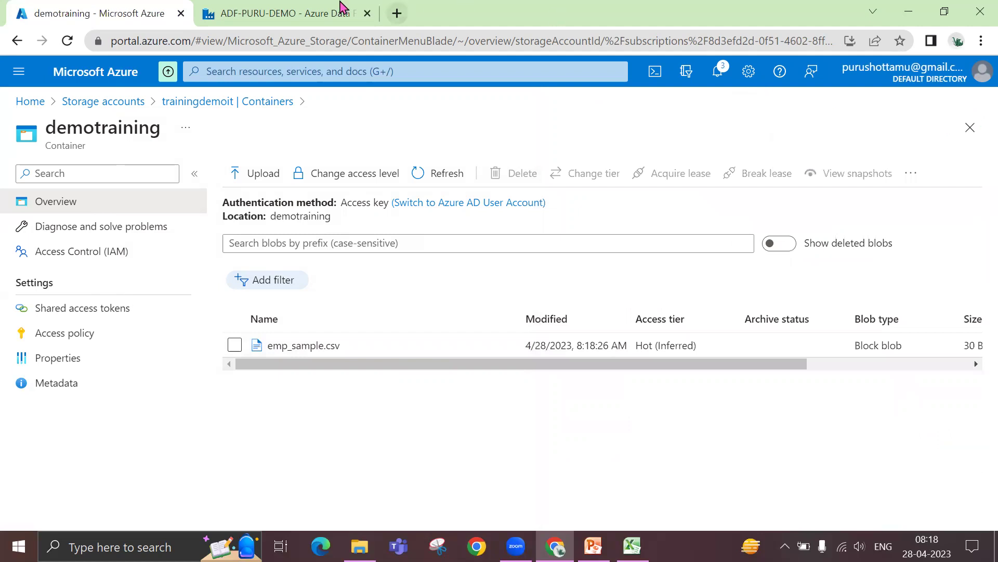
Switch to Azure Data Factory monitoring and check the triggered pipeline runs, reloading the list several times.
left_click(312, 13)
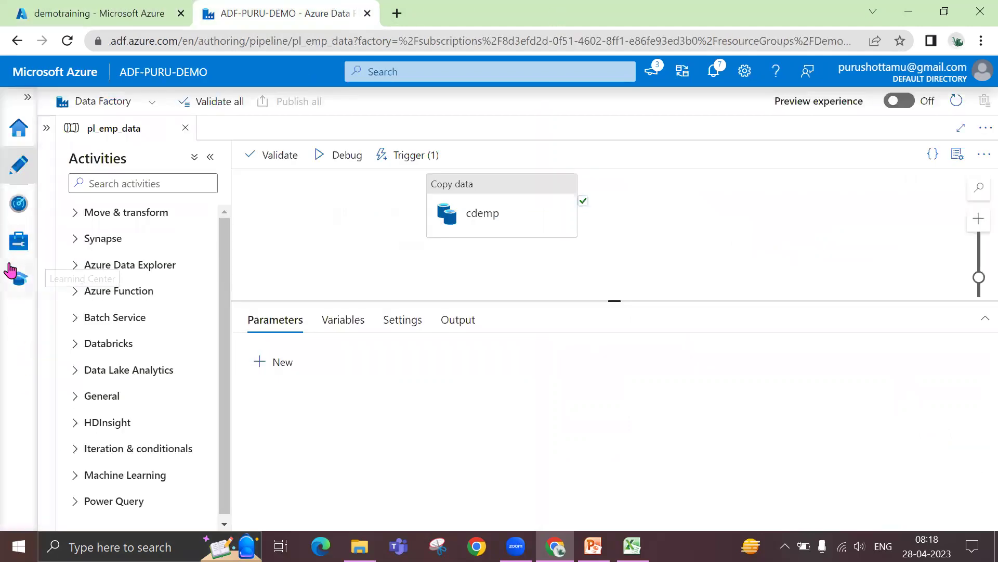
left_click(19, 211)
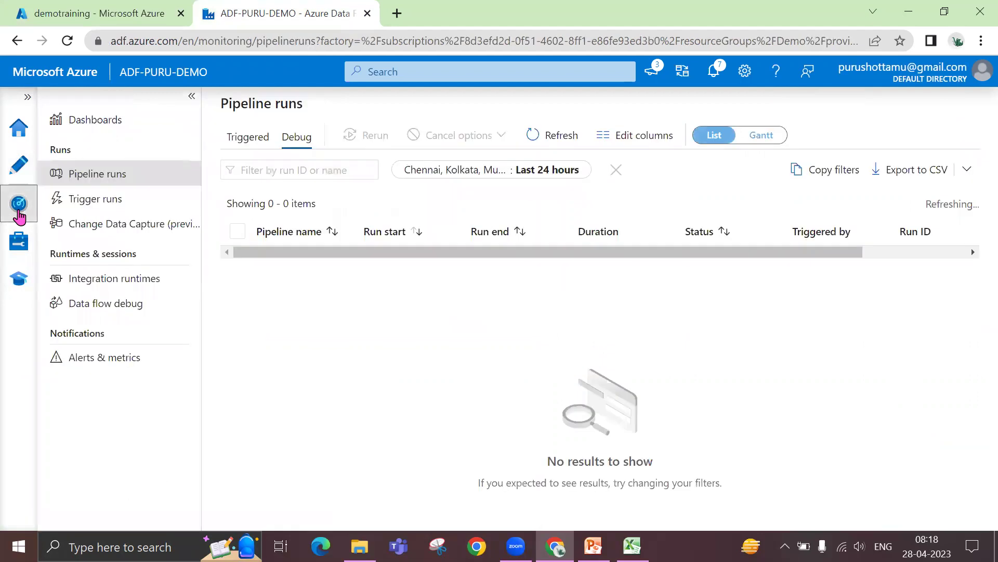
left_click(243, 142)
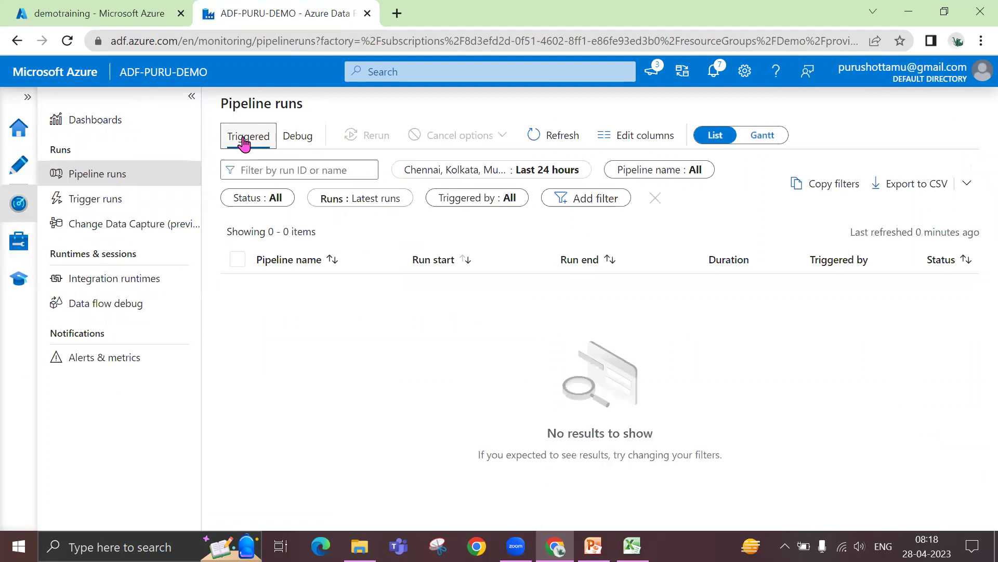
left_click(243, 142)
left_click(243, 140)
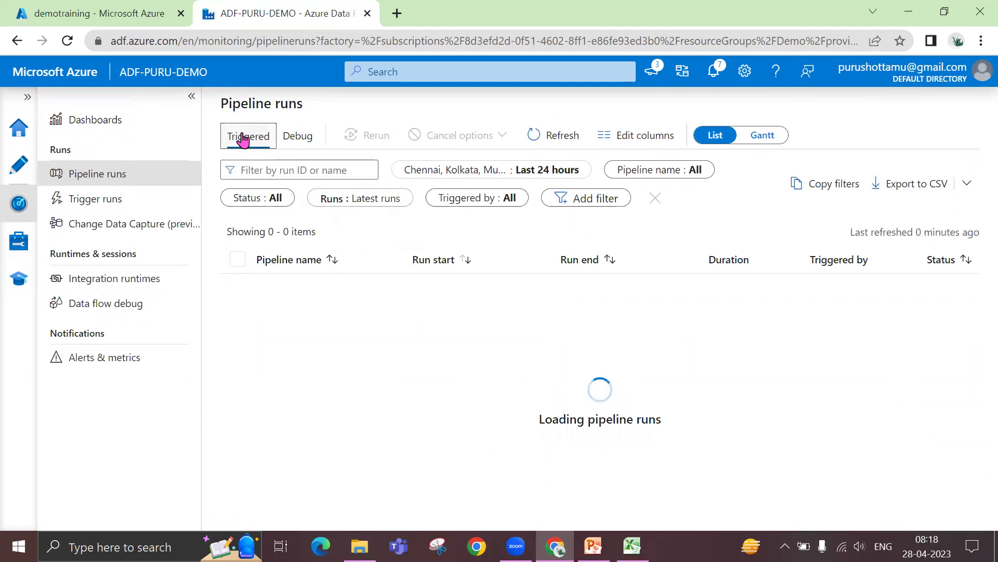
left_click(243, 139)
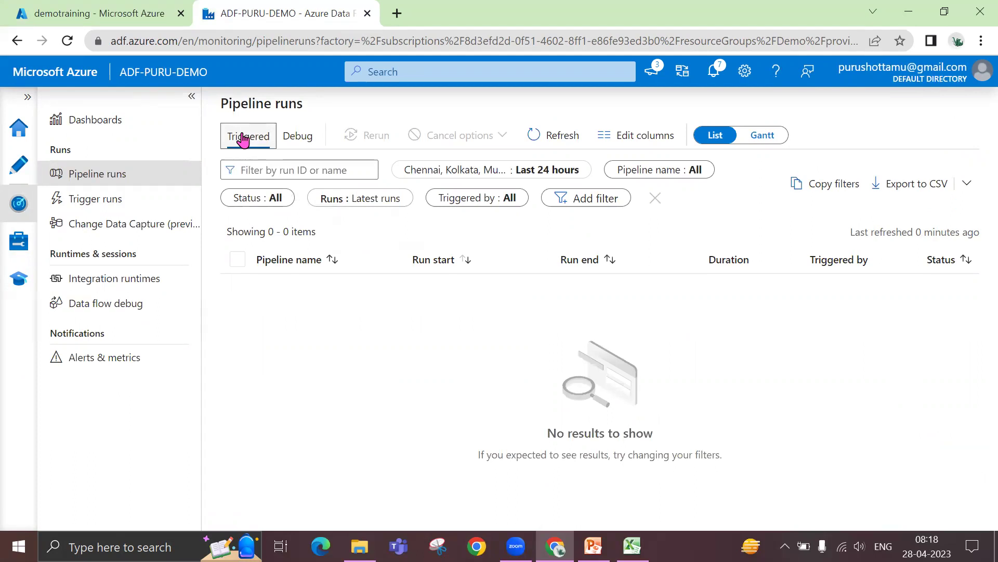
left_click(243, 137)
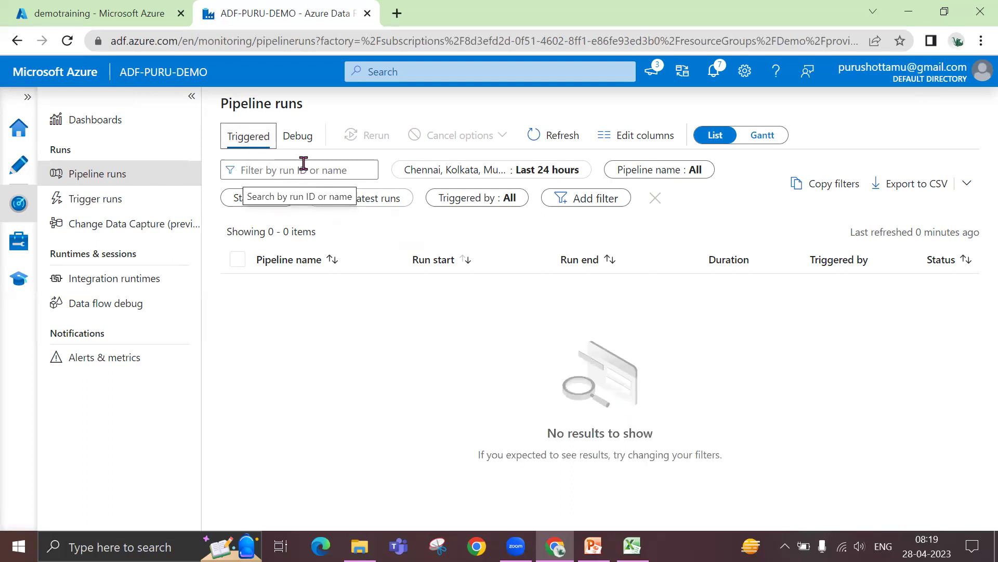
left_click(301, 143)
left_click(254, 140)
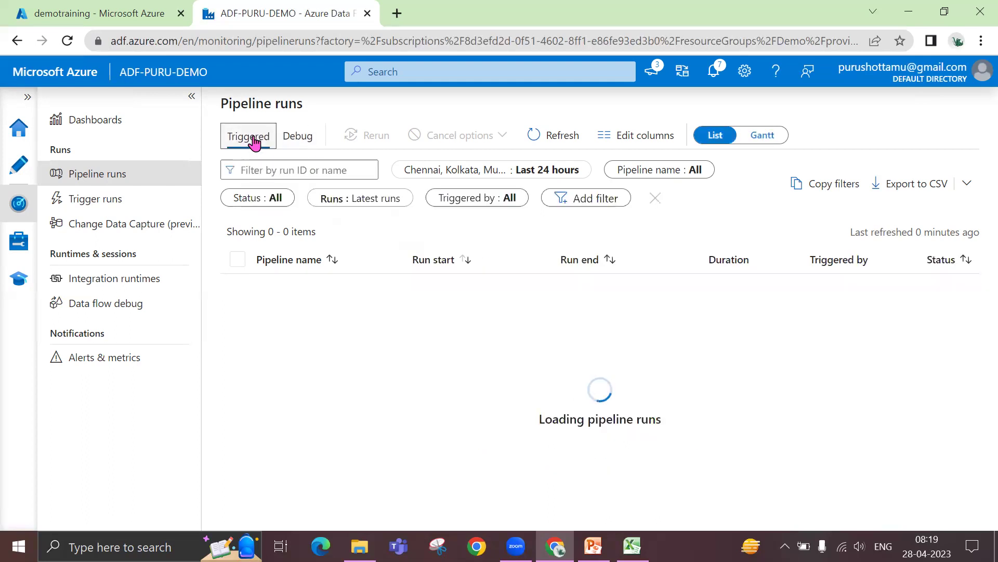
Return to the pl_emp_data pipeline and review the source and sink settings of the cdemp copy activity in an enlarged view.
left_click(16, 166)
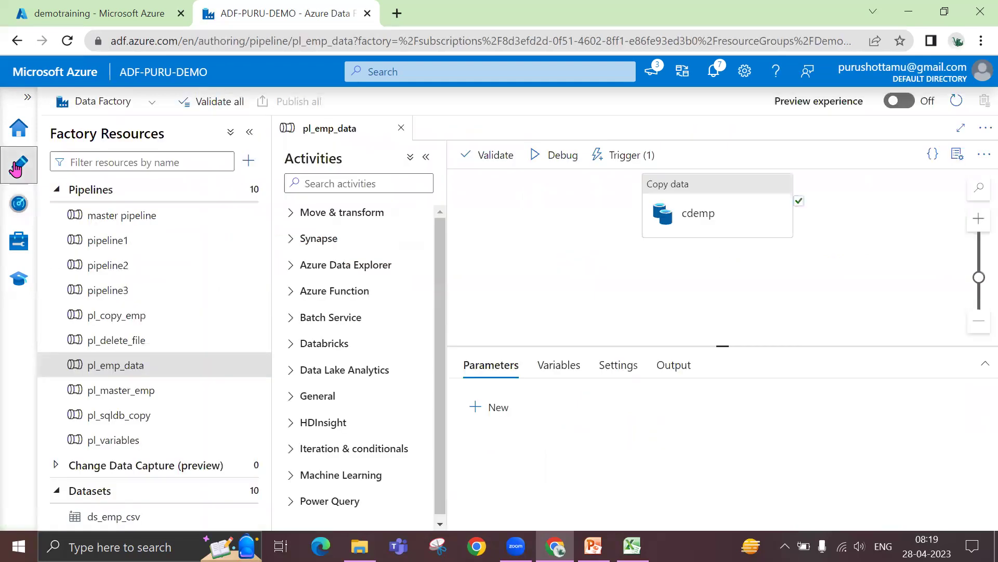
left_click(723, 196)
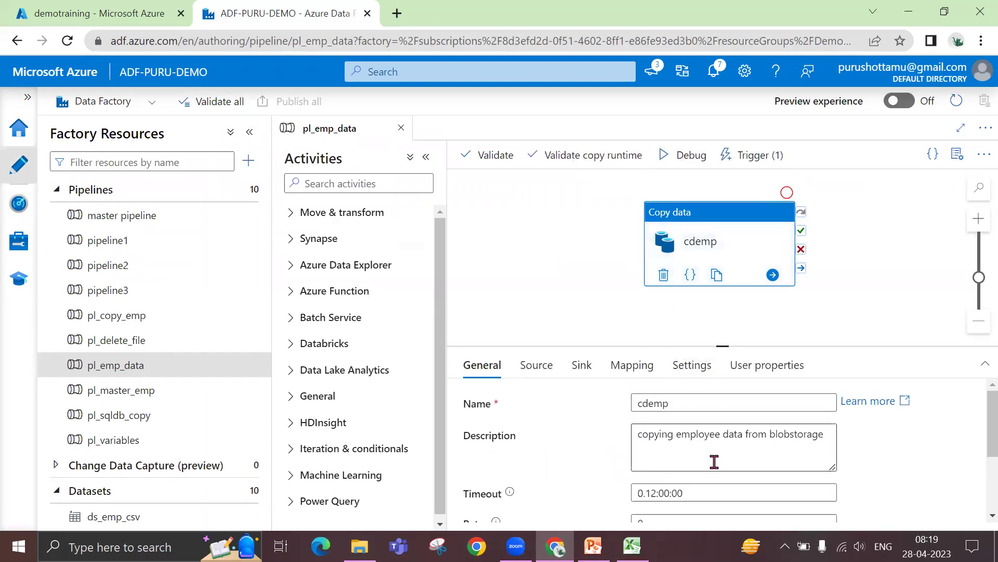
left_click(521, 370)
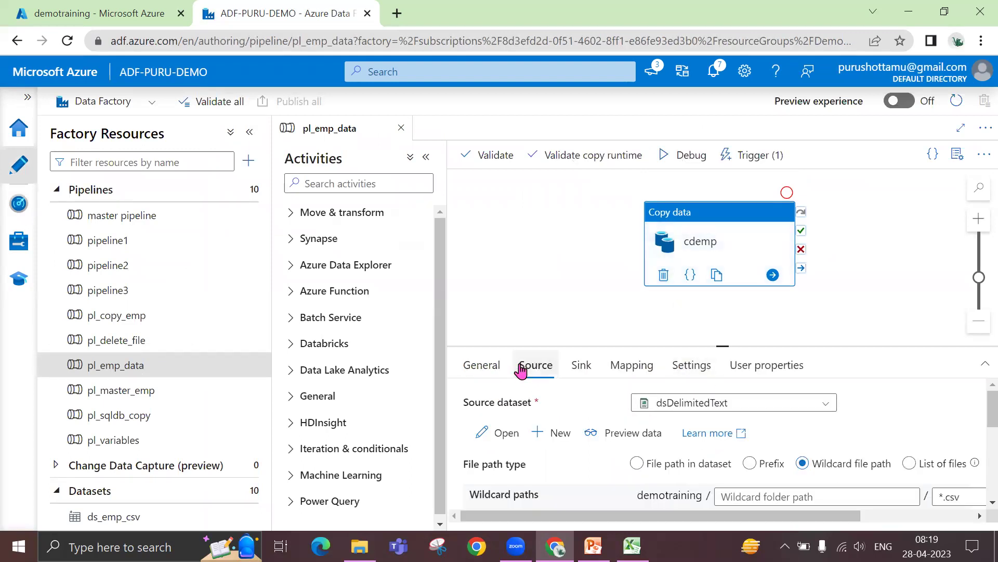
left_click(427, 157)
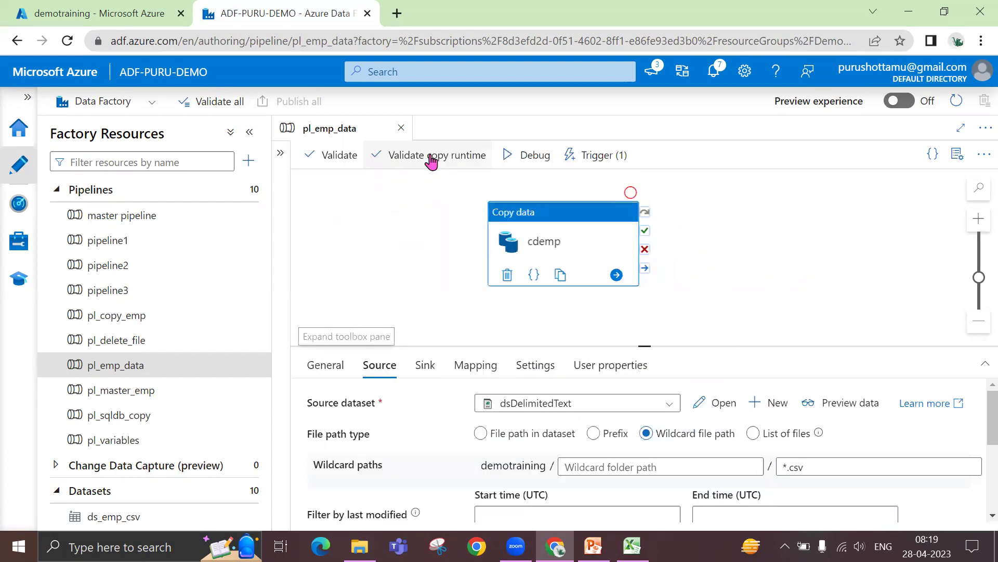
left_click(250, 134)
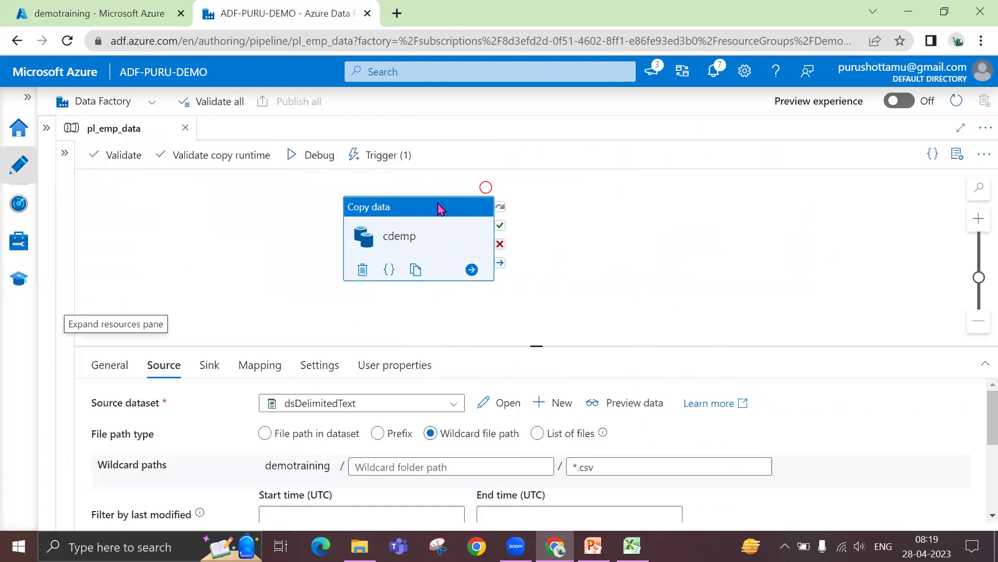
left_click_drag(537, 345, 554, 305)
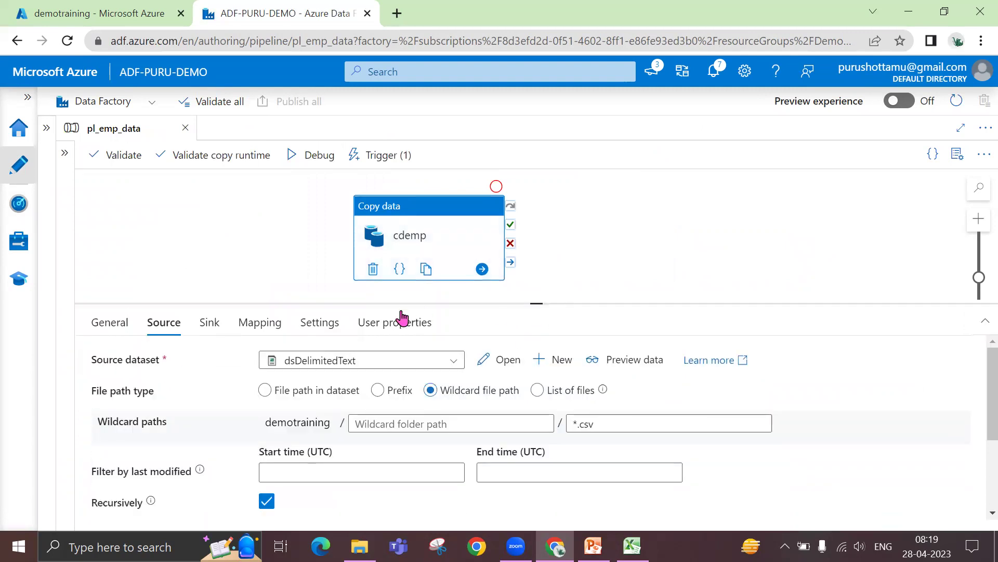
scroll(410, 431, "down", 3)
scroll(495, 430, "up", 3)
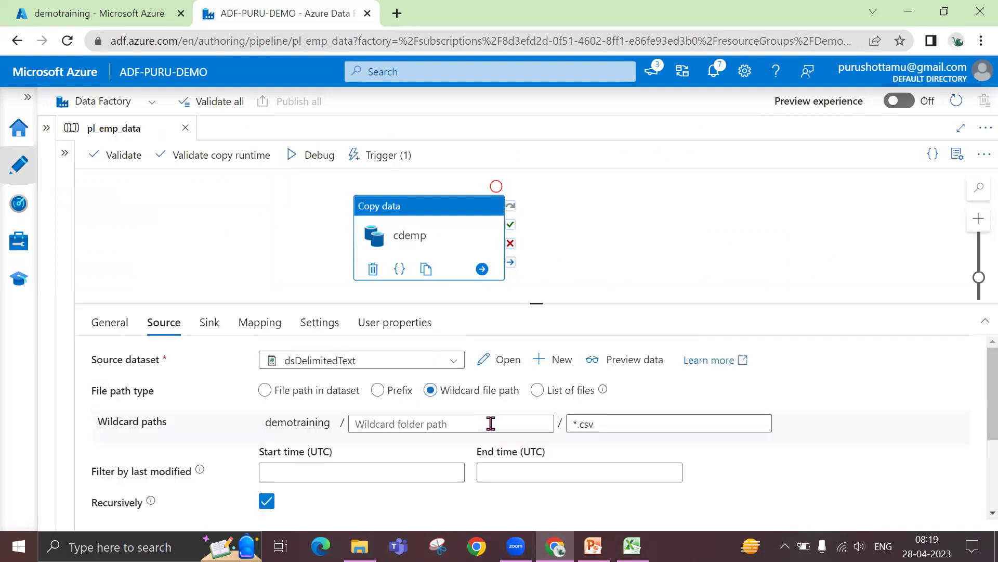
left_click(209, 323)
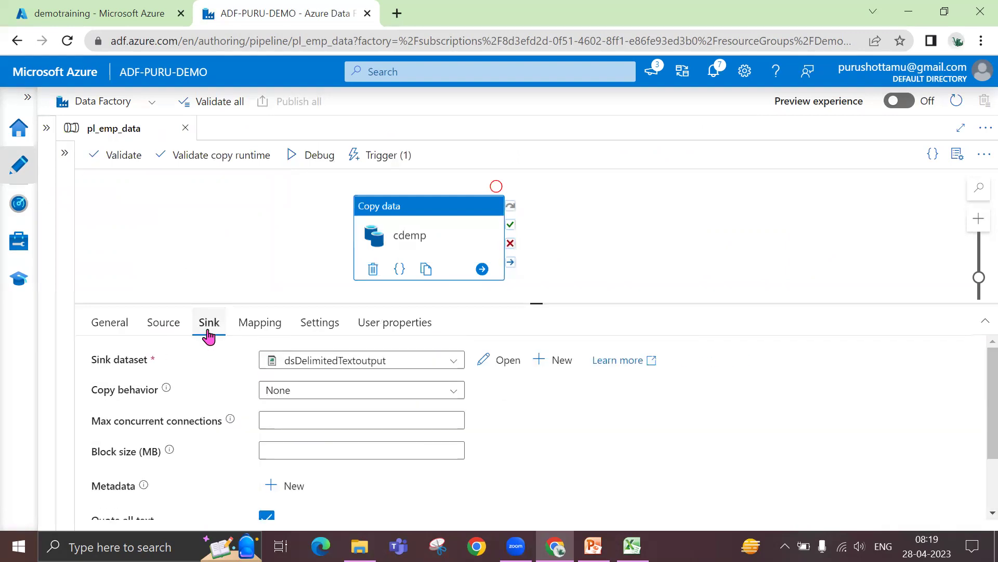
left_click(173, 332)
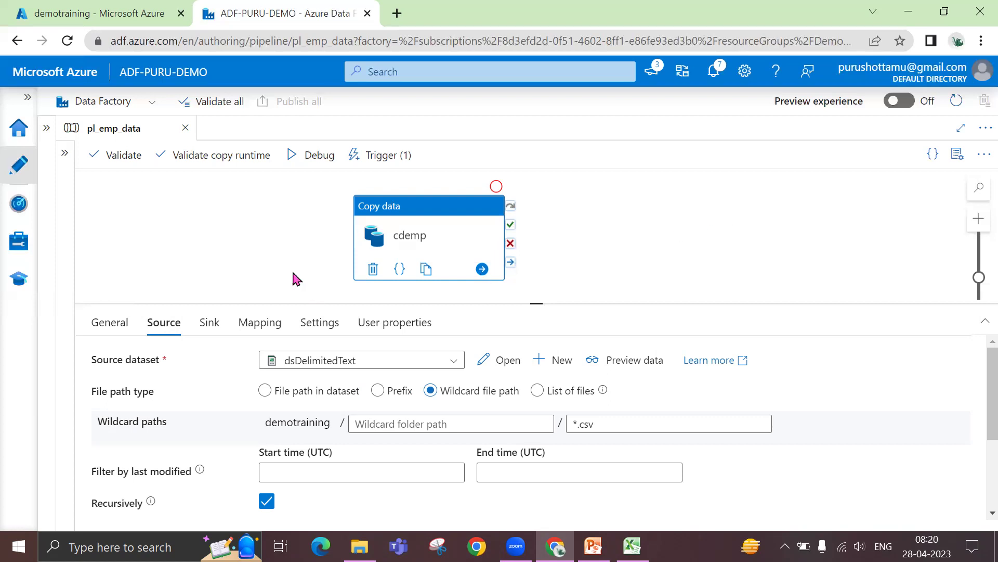
Close the pl_emp_data pipeline and show the factory resources with the Pipelines group expanded and the Datasets group collapsed.
left_click(184, 129)
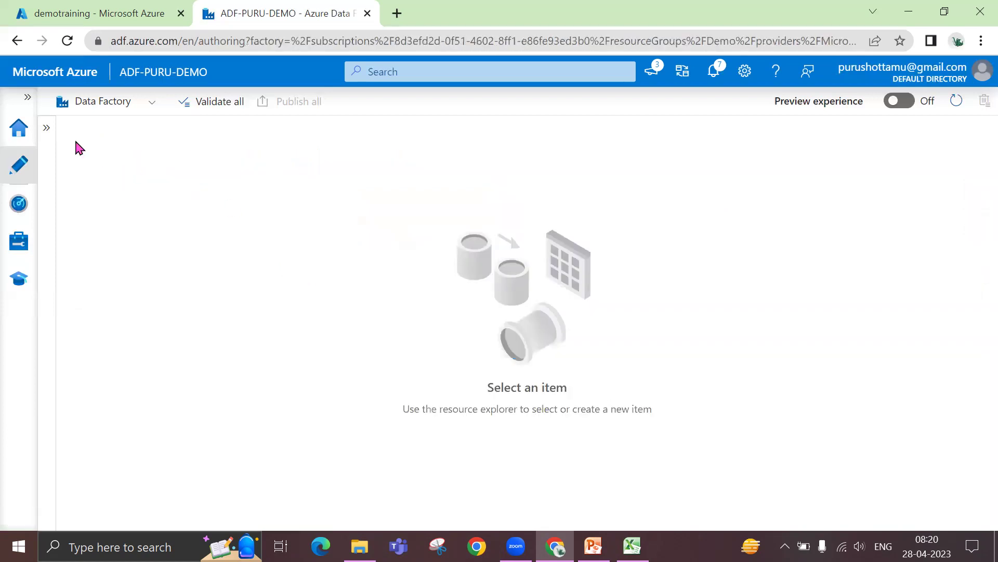
left_click(46, 130)
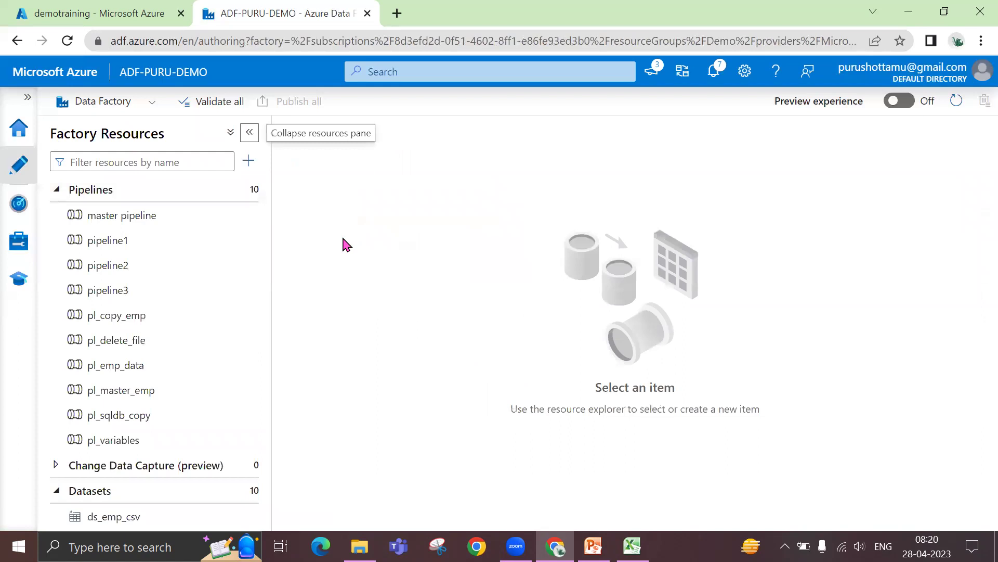
left_click(57, 191)
left_click(56, 242)
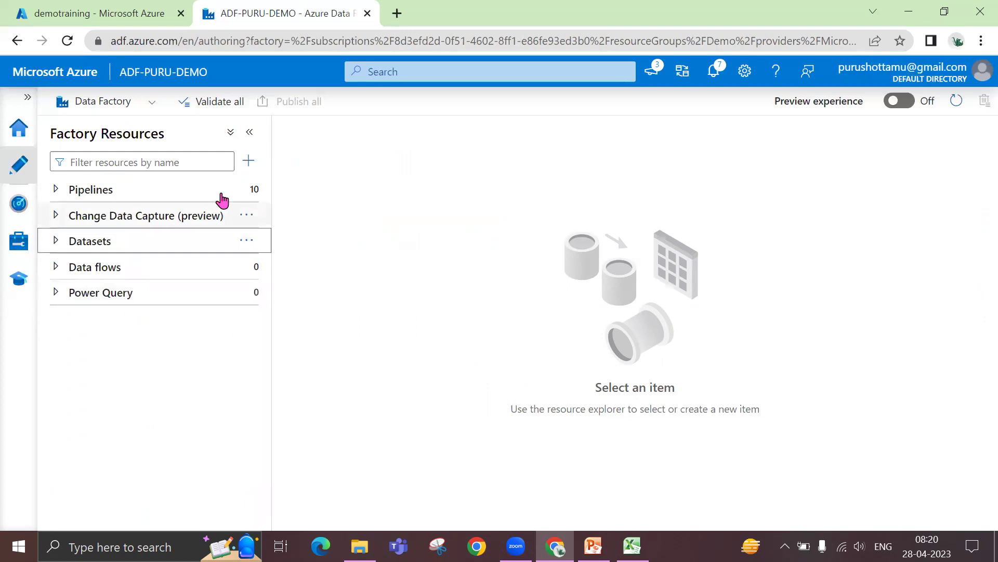
left_click(57, 191)
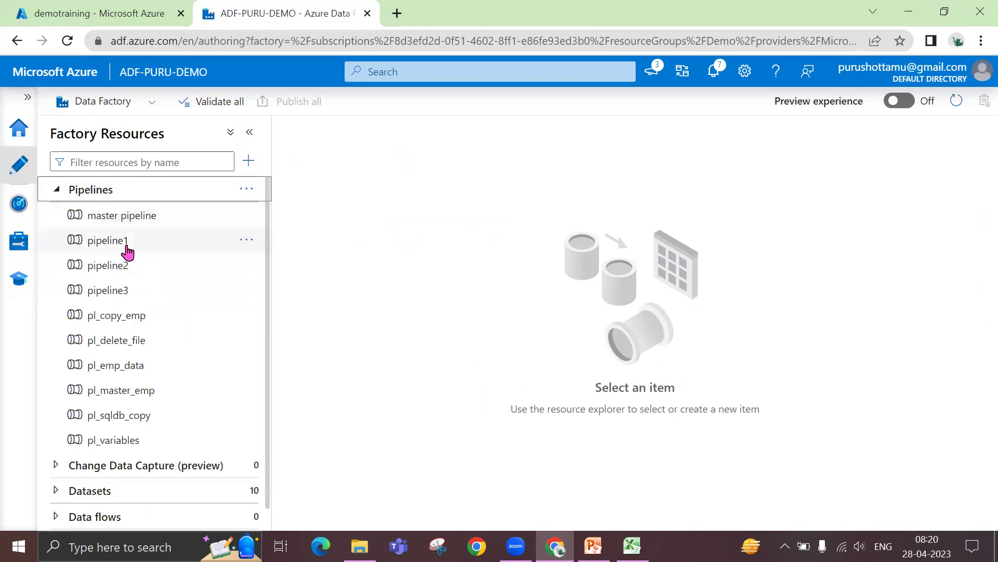
Open master pipeline and select its Execute Emp pipeline activity to view the general settings, repositioning it slightly on the canvas.
left_click(134, 218)
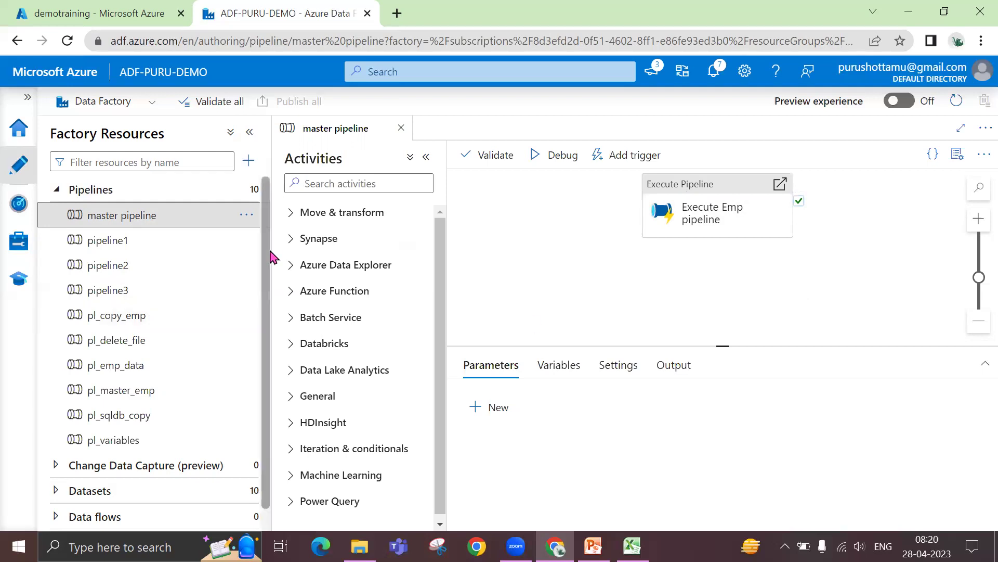
left_click(724, 213)
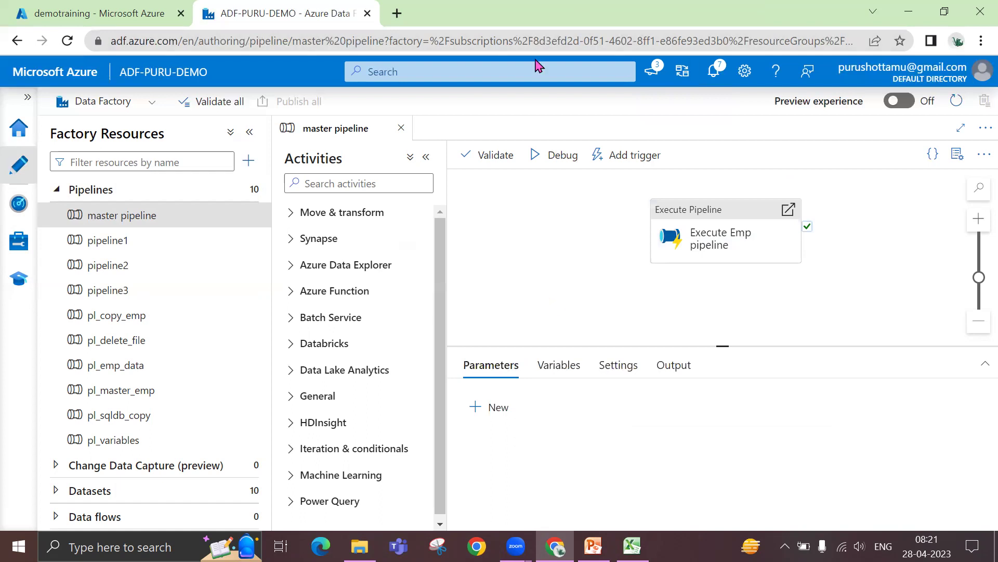
left_click(726, 237)
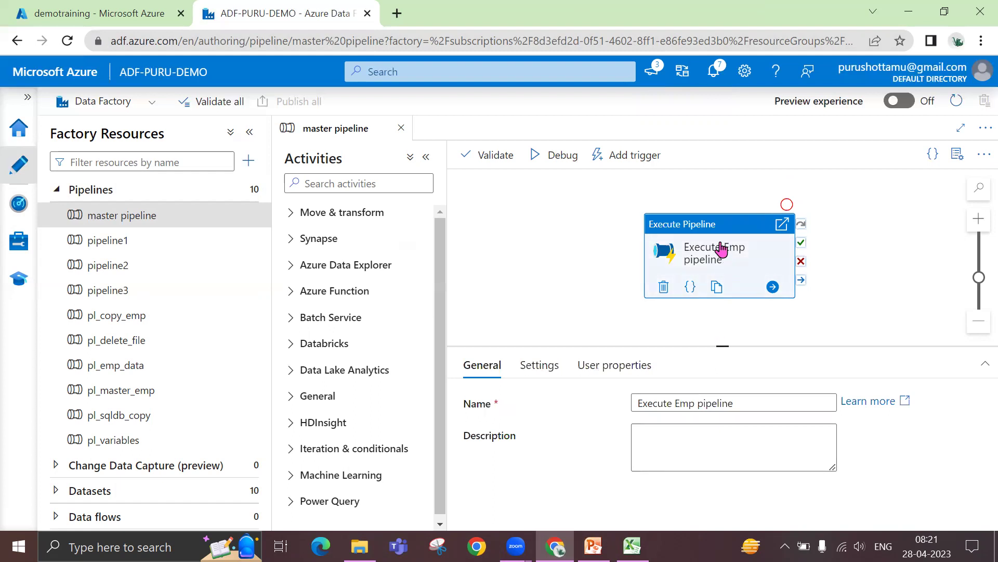
left_click_drag(723, 229, 724, 215)
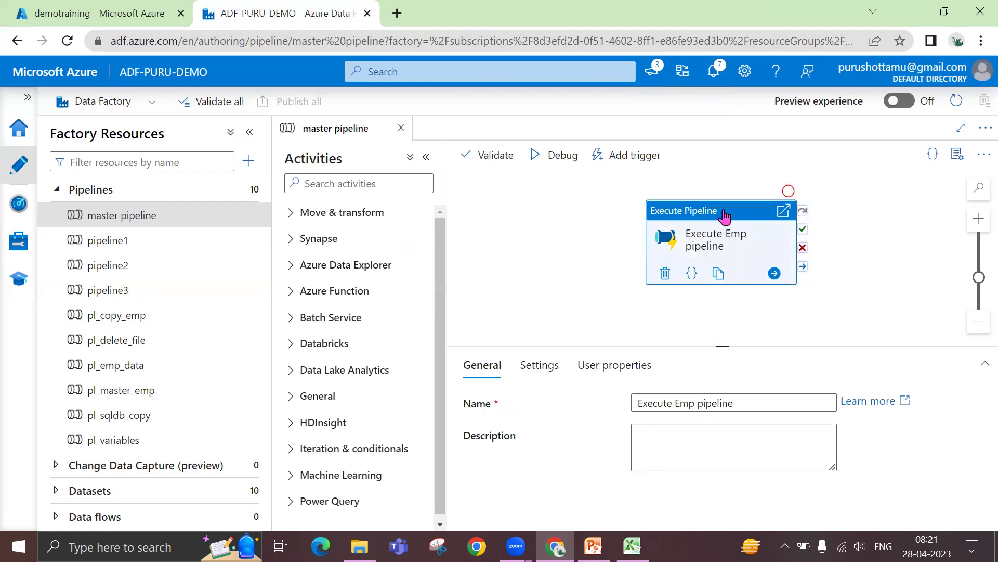